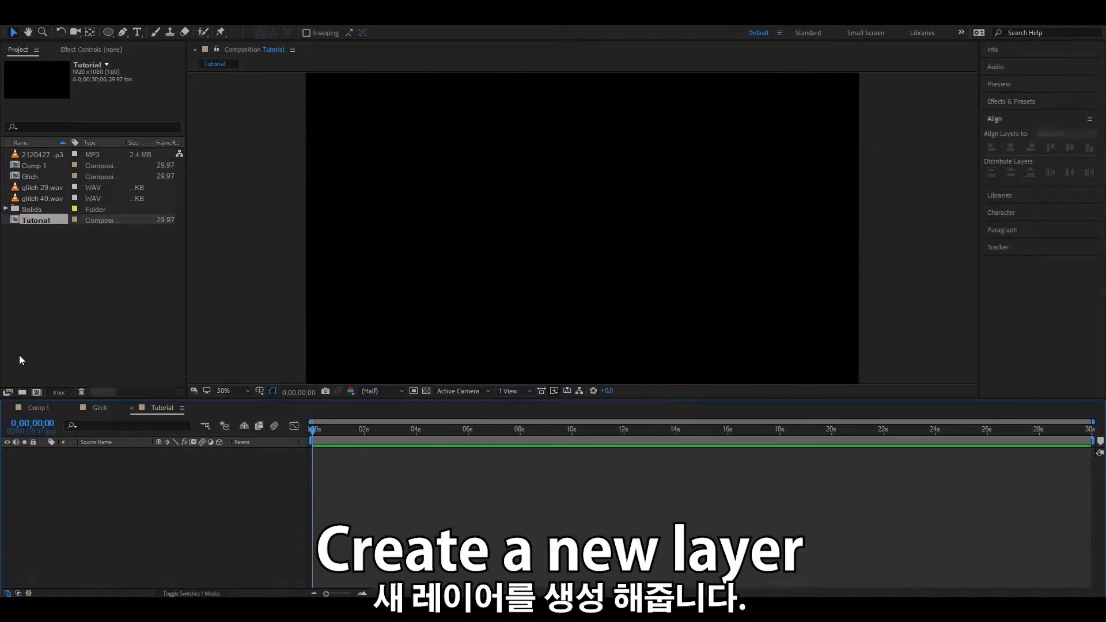
- Create a black 1920 × 1080 px solid layer named BG in the Tutorial composition
right_click(117, 375)
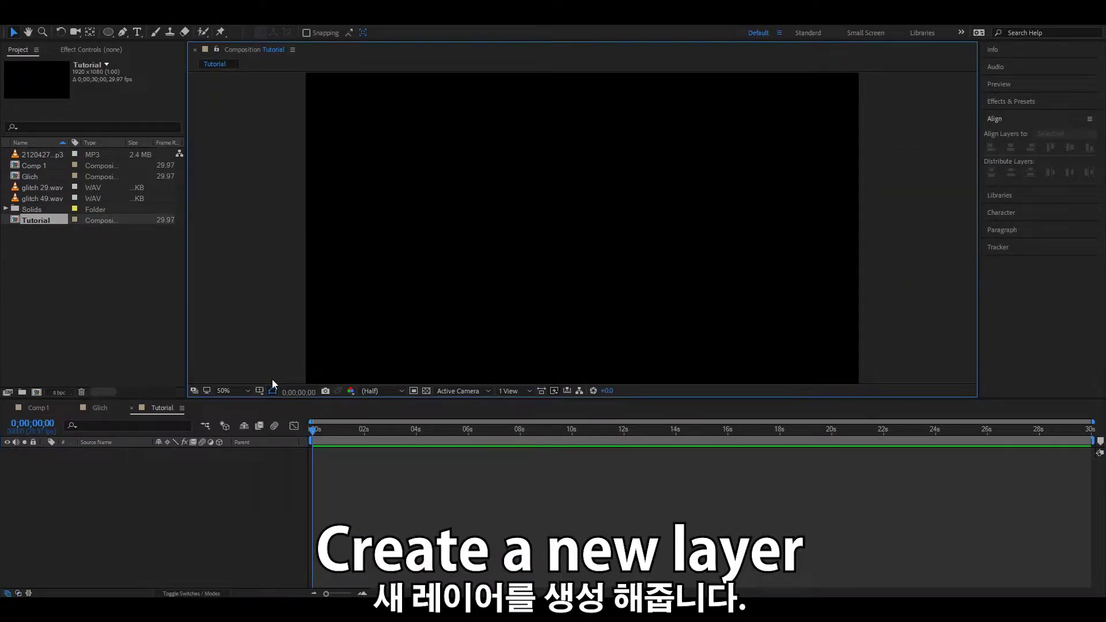
right_click(145, 464)
mouse_move(186, 344)
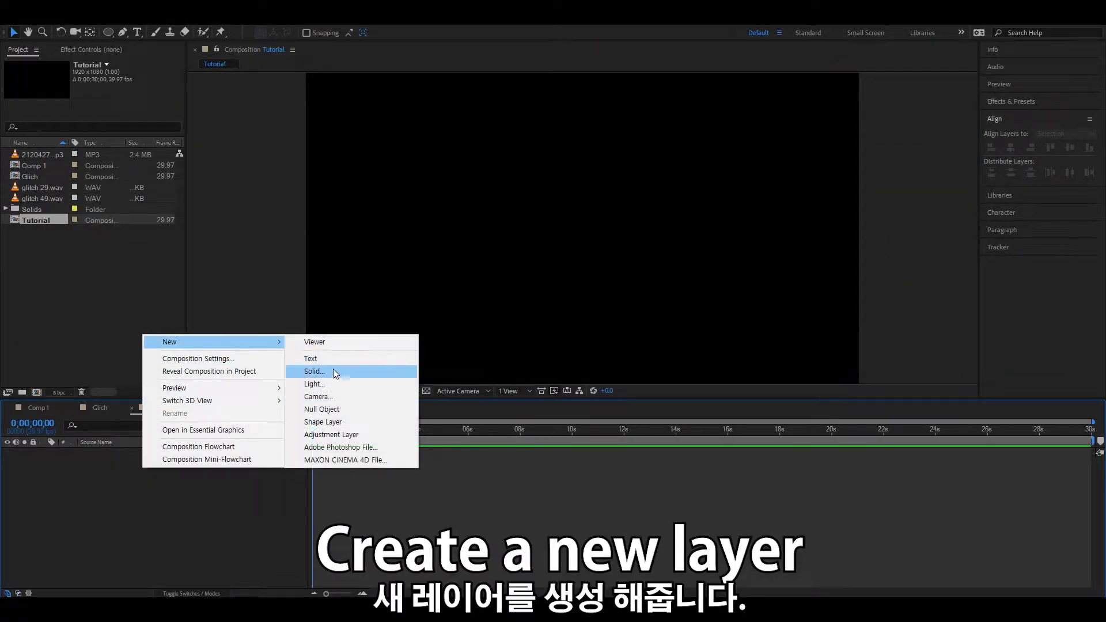
click(333, 372)
text(BG)
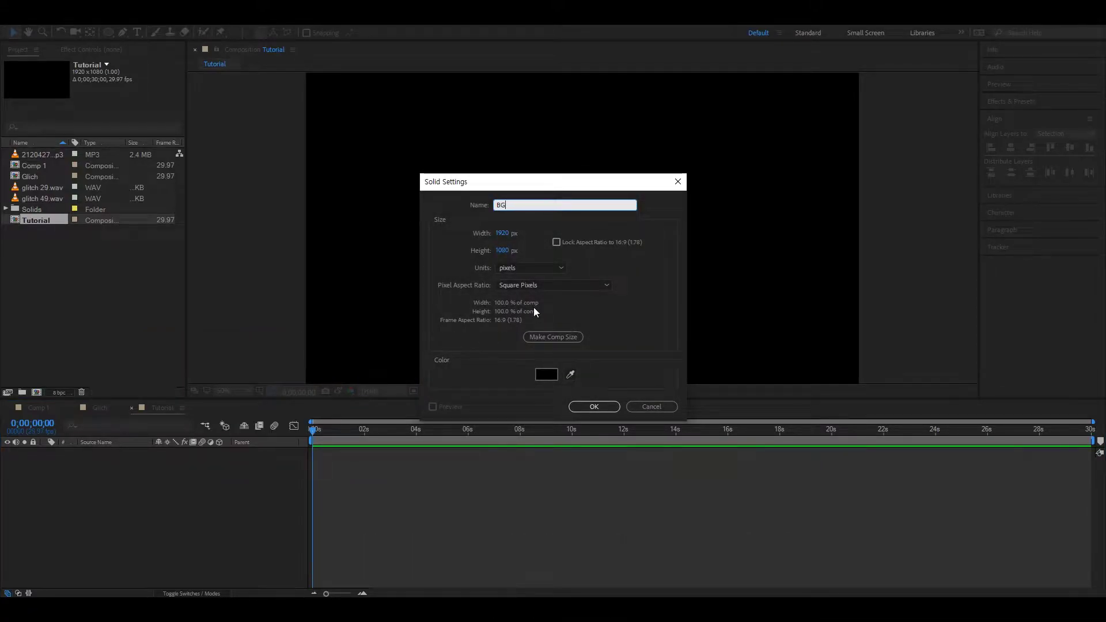
click(501, 233)
click(501, 250)
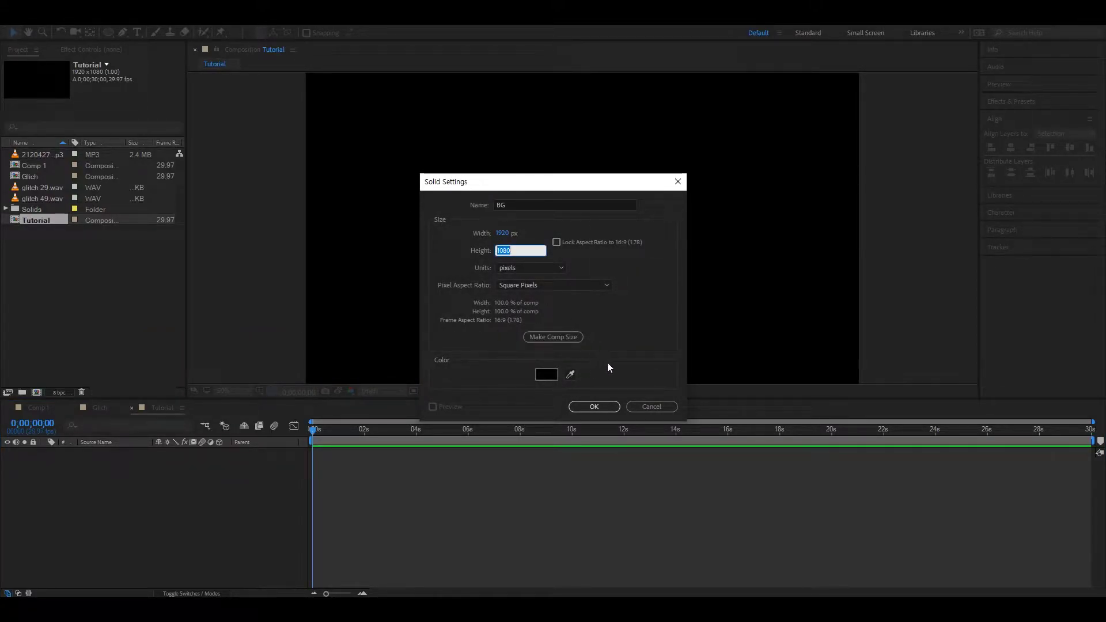
click(593, 407)
- Apply the Tint effect to the BG layer and set its Map White To color to near-black
click(117, 454)
key(ctrl+space)
text(tint)
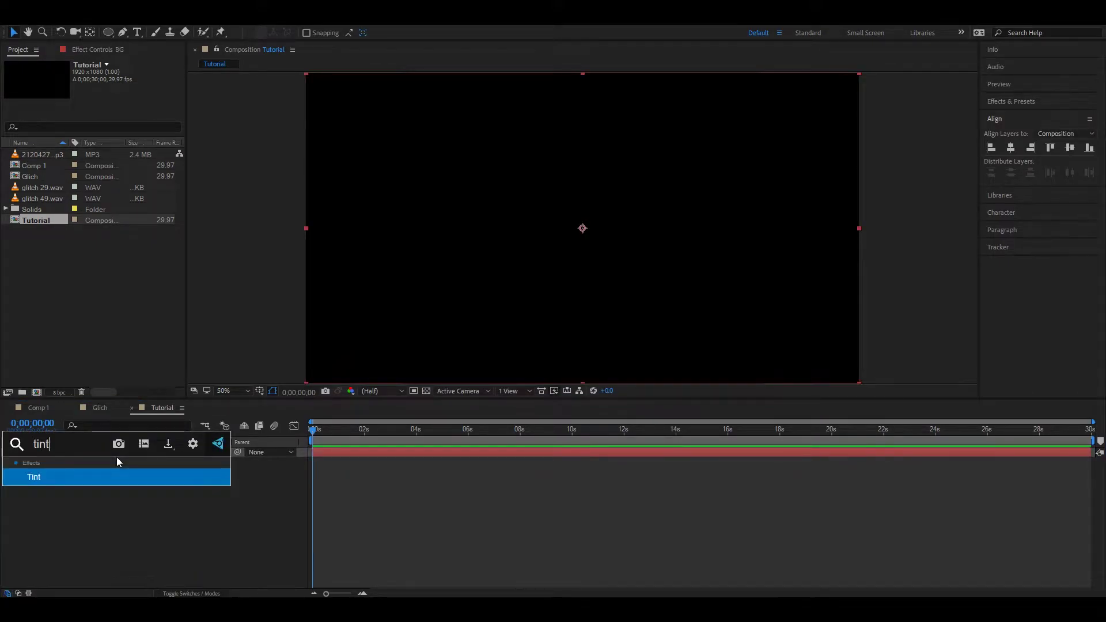
key(Return)
click(107, 93)
click(661, 479)
click(762, 343)
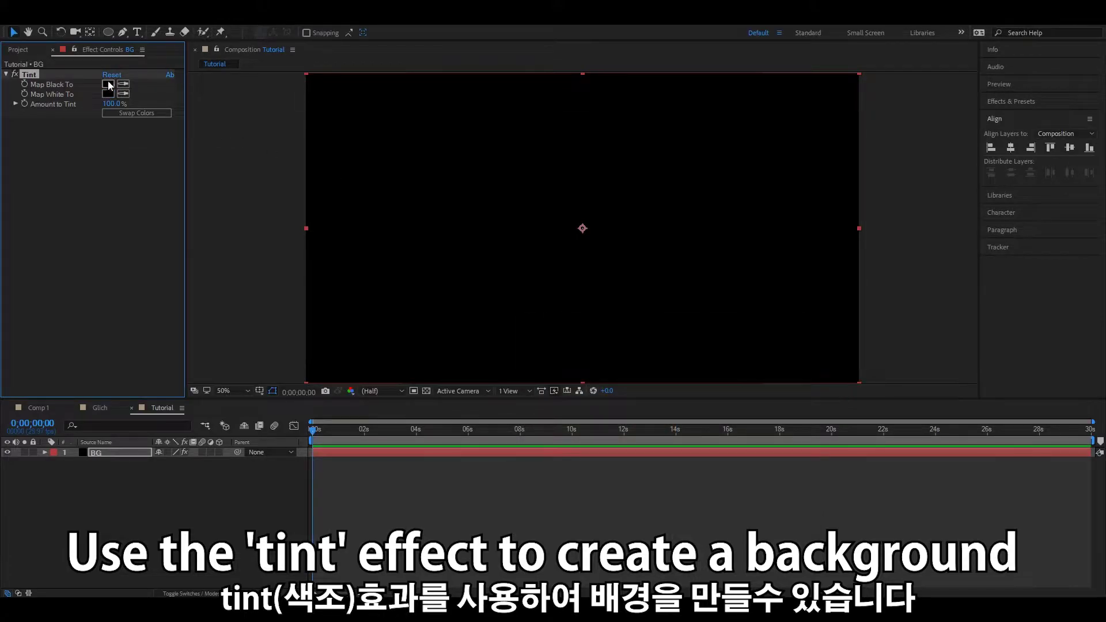
- Set the Tint effect's Map Black To color to very dark red, 110101
click(108, 84)
click(668, 478)
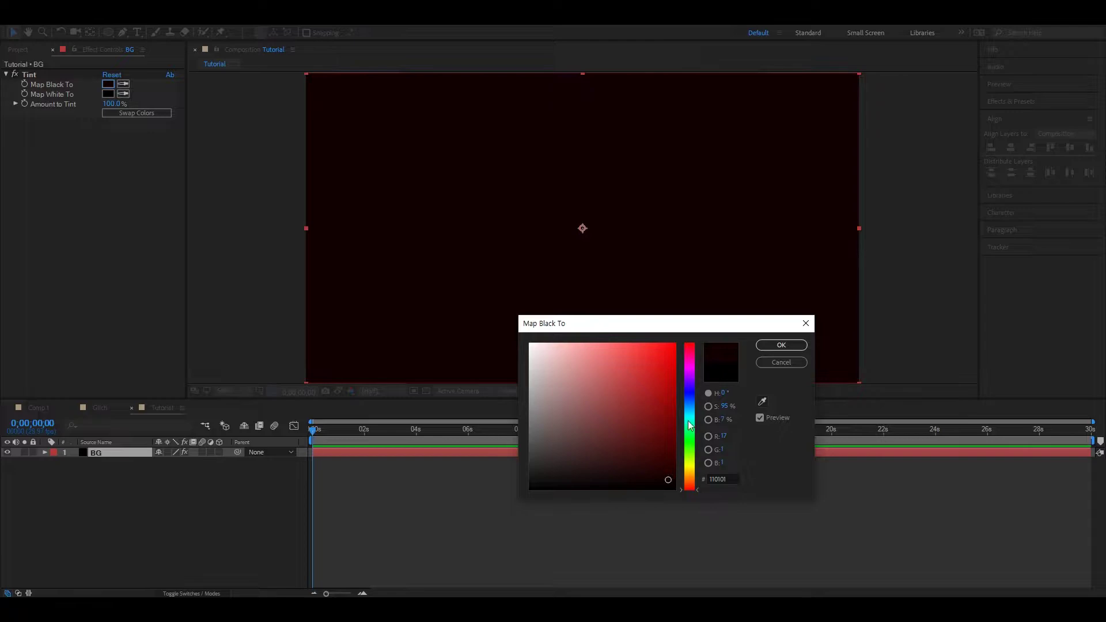
click(782, 345)
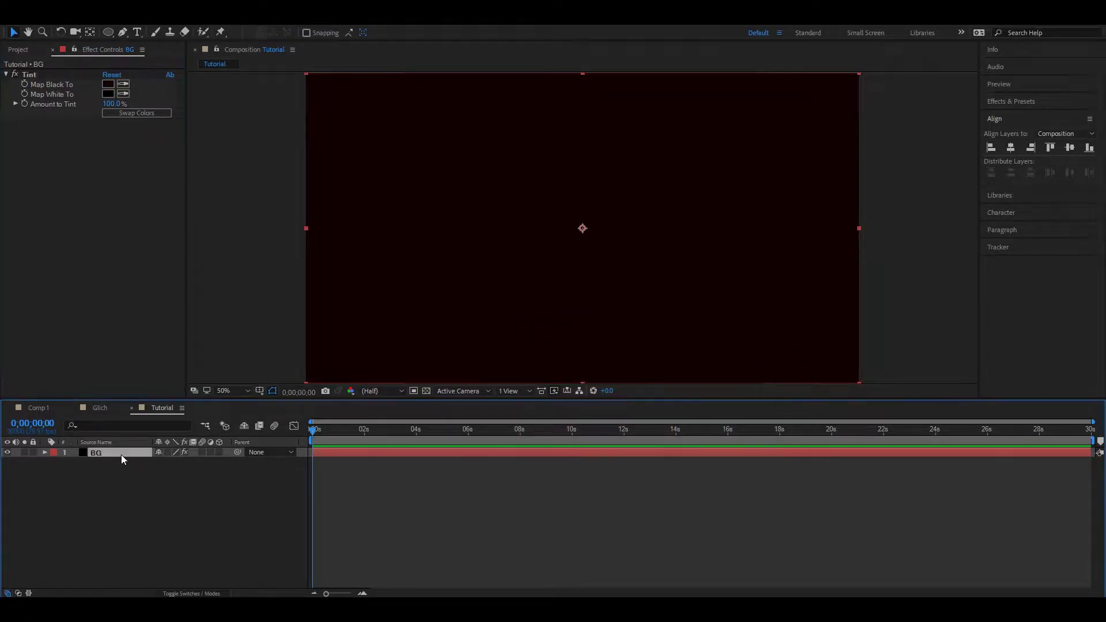
- Add the Venetian Blinds effect to the BG layer
key(ctrl+space)
text(ven)
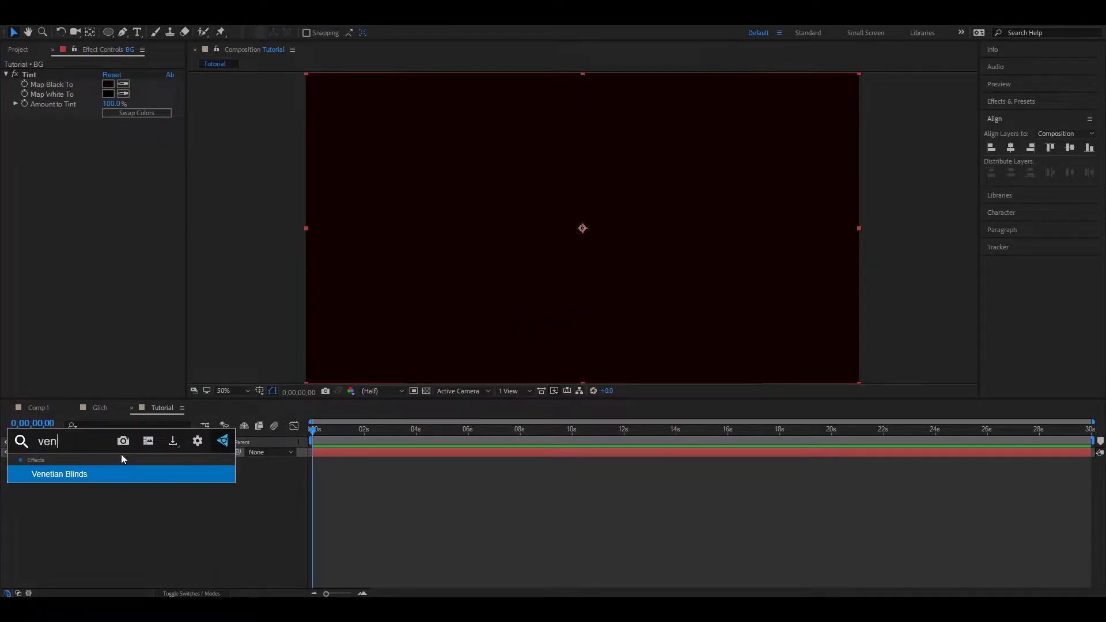
key(BackSpace)
text(ne)
key(Return)
click(109, 264)
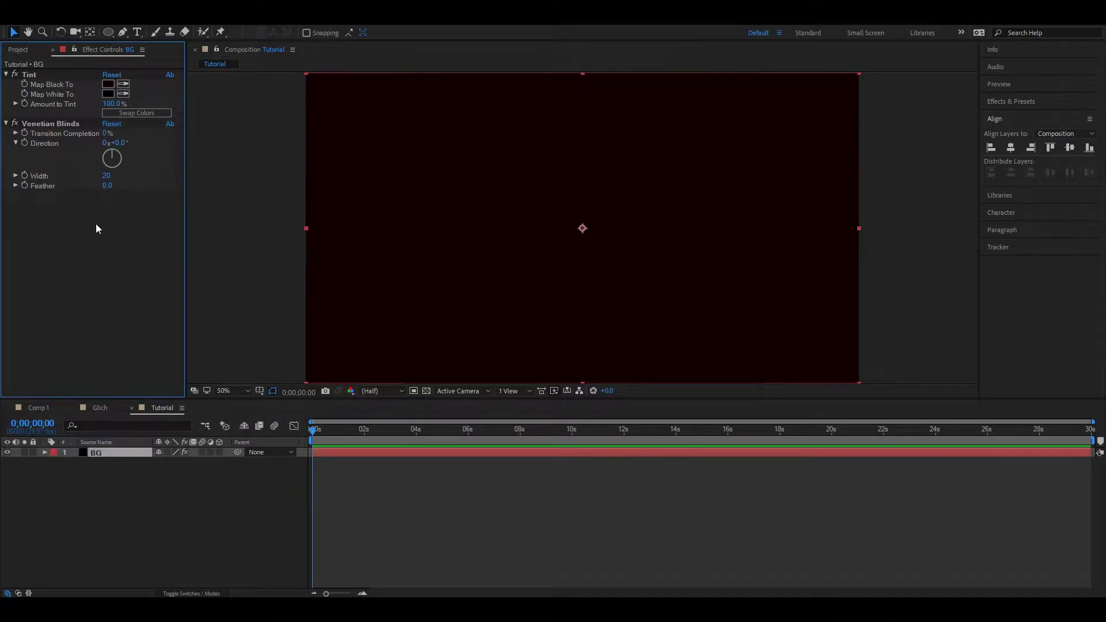
- Set the Venetian Blinds Transition Completion to 60% and its Direction to 90°
drag(105, 134, 136, 134)
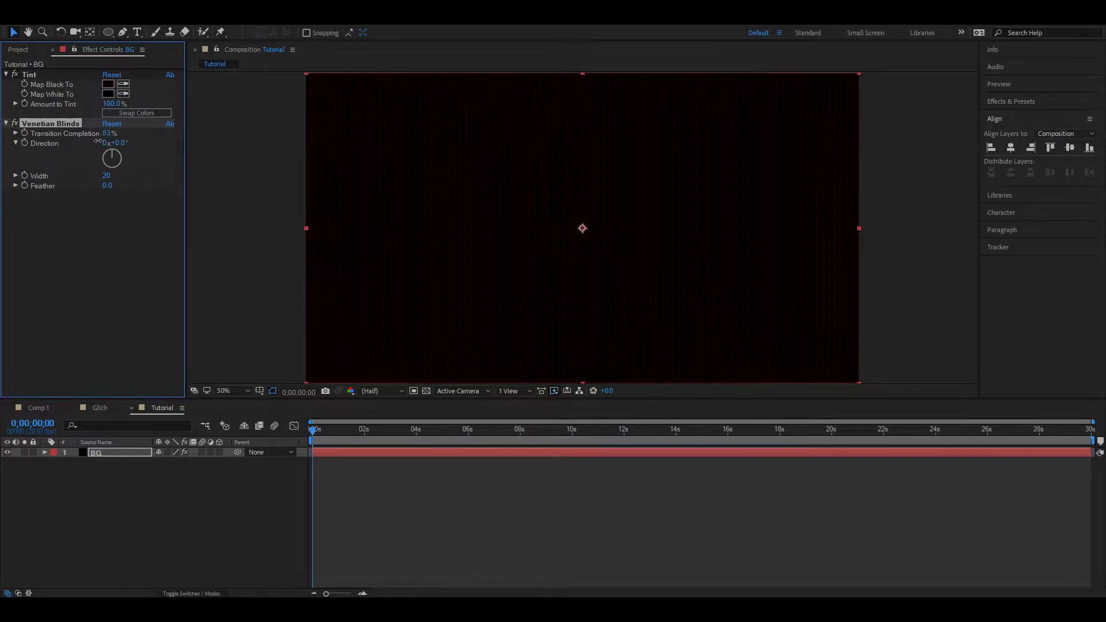
click(107, 135)
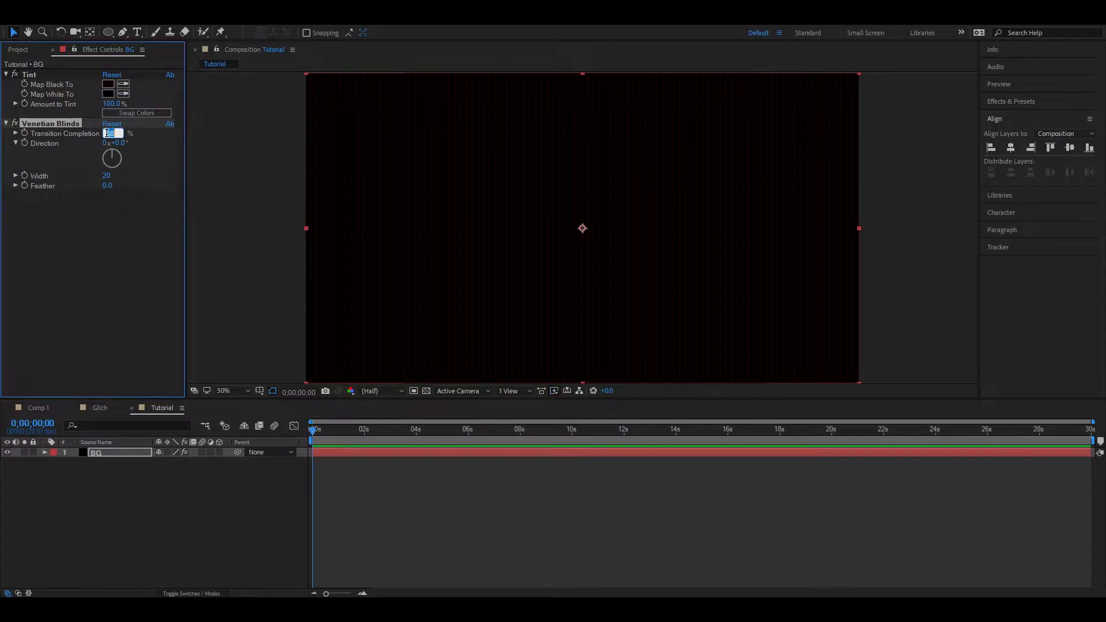
text(60)
key(Return)
drag(116, 143, 151, 144)
click(121, 143)
- Set the Venetian Blinds Width to 7 and Feather to 2
click(107, 175)
text(7)
key(Return)
click(389, 246)
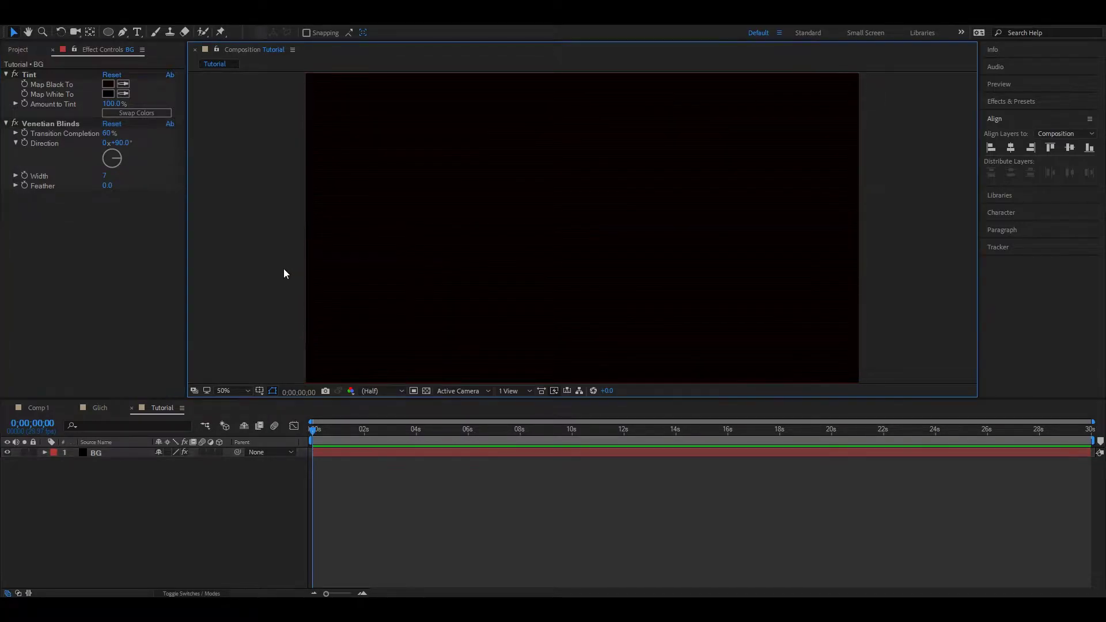
click(106, 185)
text(2)
key(Return)
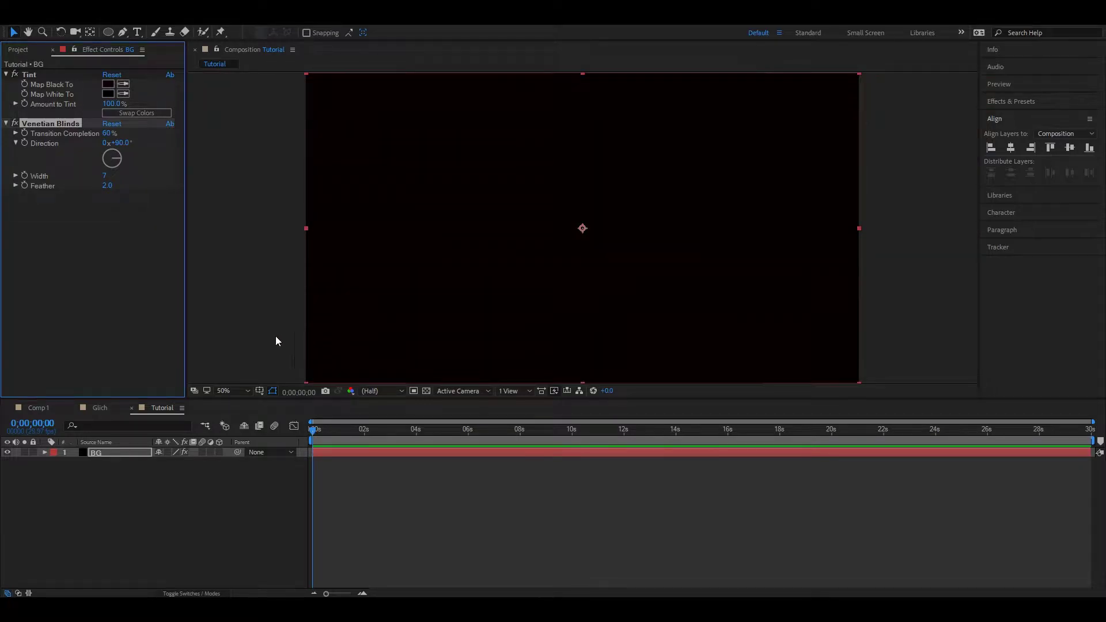
- Change the Tint effect's Map Black To color to dark red, 1F0404
click(108, 84)
click(655, 472)
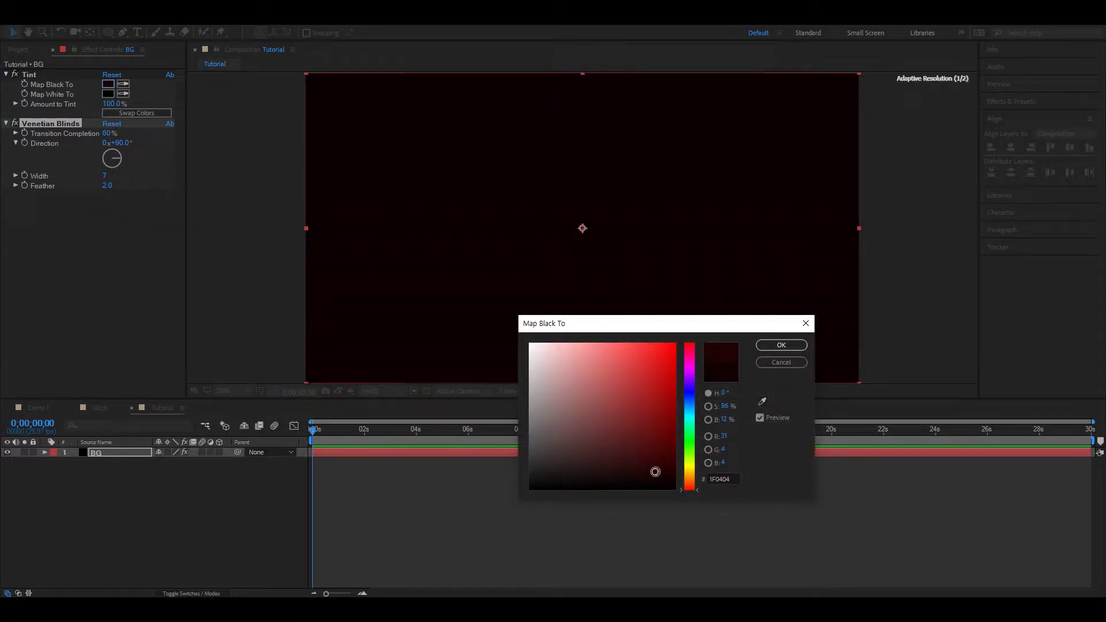
click(775, 345)
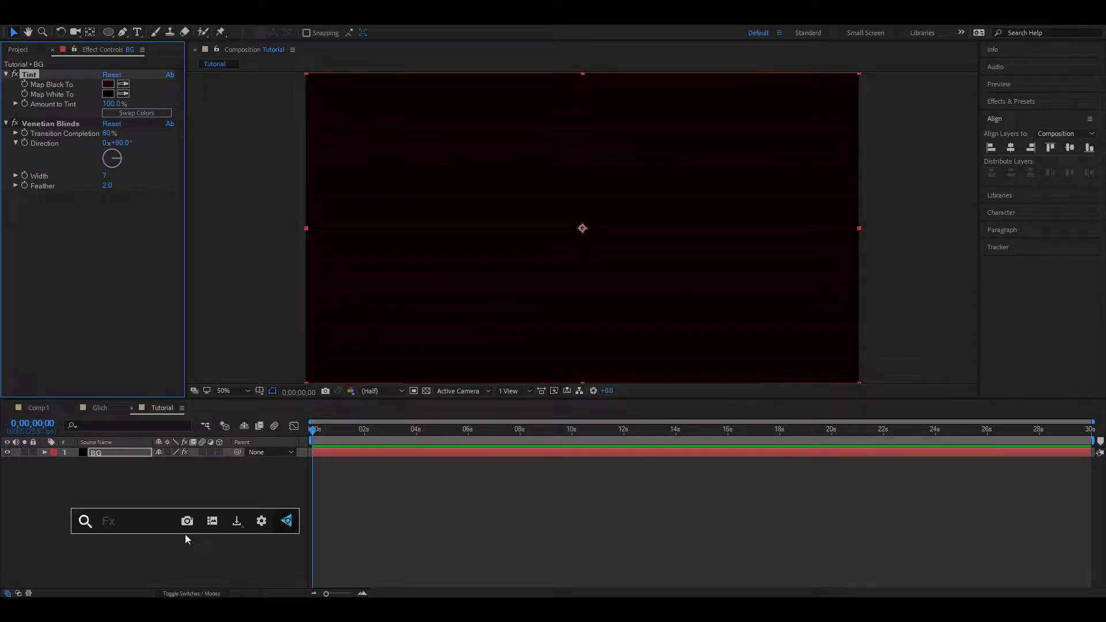
- Add the Noise effect to the BG layer with the Amount of Noise at 20%
key(ctrl+space)
text(no)
key(Return)
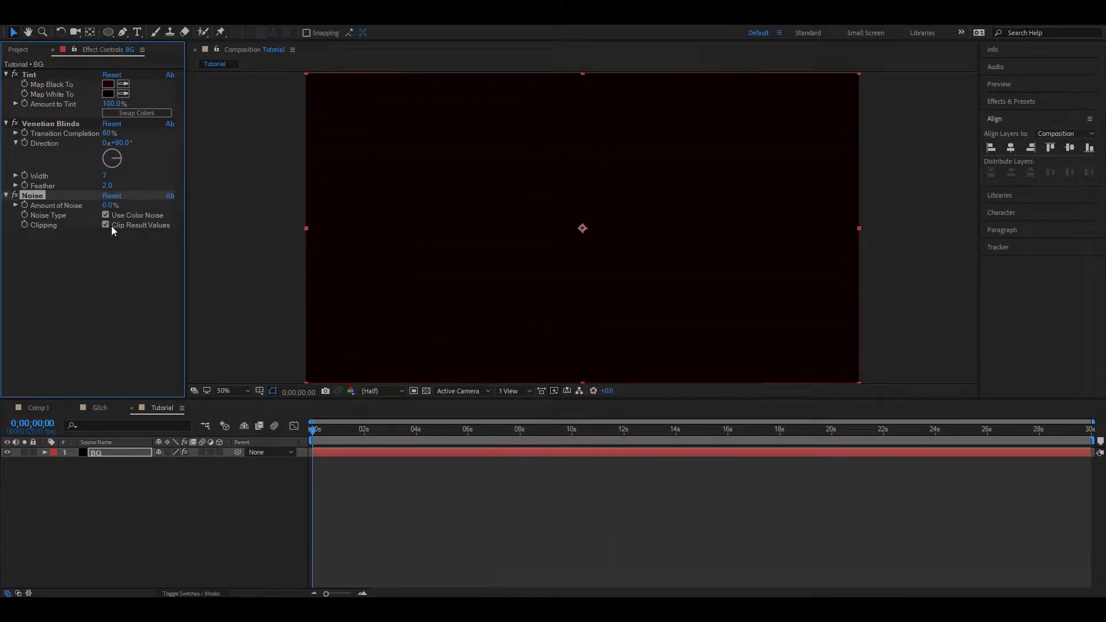
click(107, 206)
click(109, 205)
key(Return)
click(119, 493)
- Draw a long, thin red rectangle across the middle of the composition and duplicate its shape layer
click(108, 31)
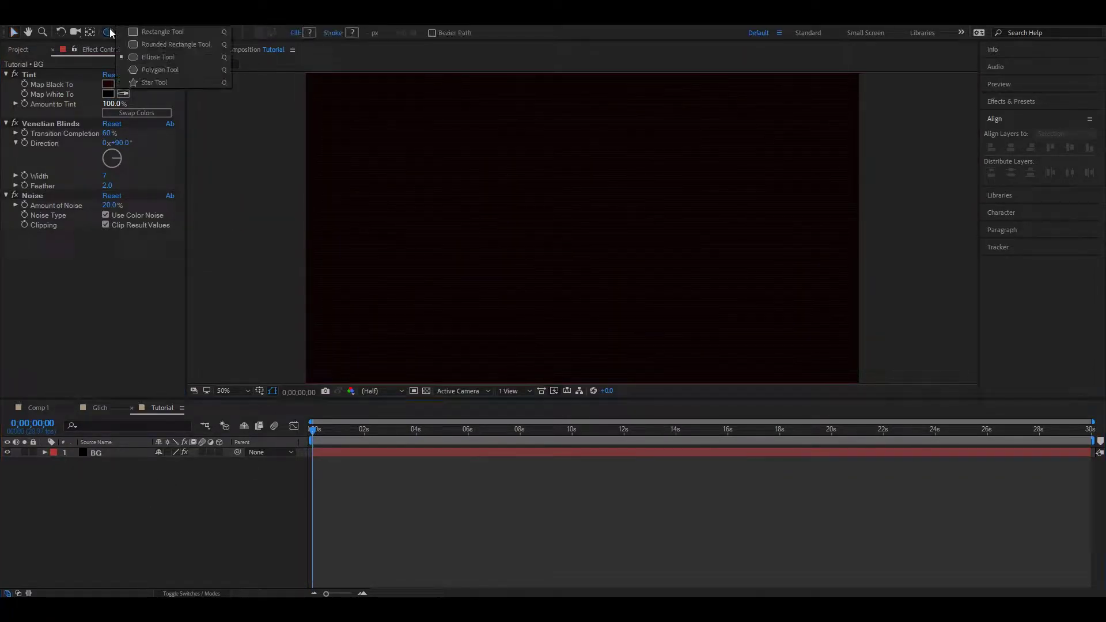
click(156, 32)
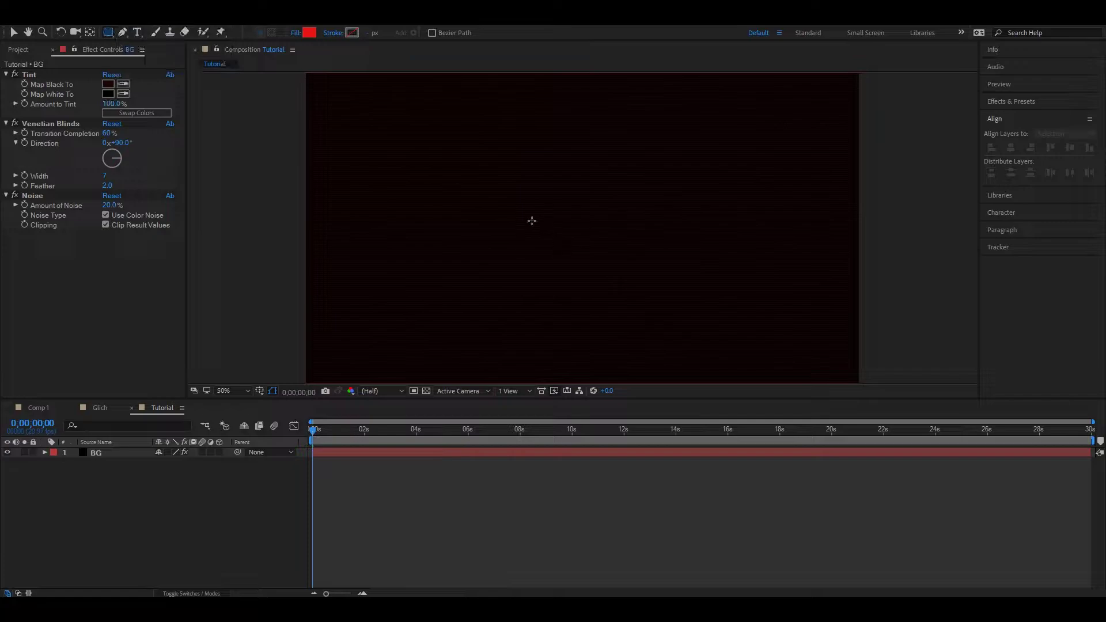
click(383, 212)
drag(383, 212, 793, 238)
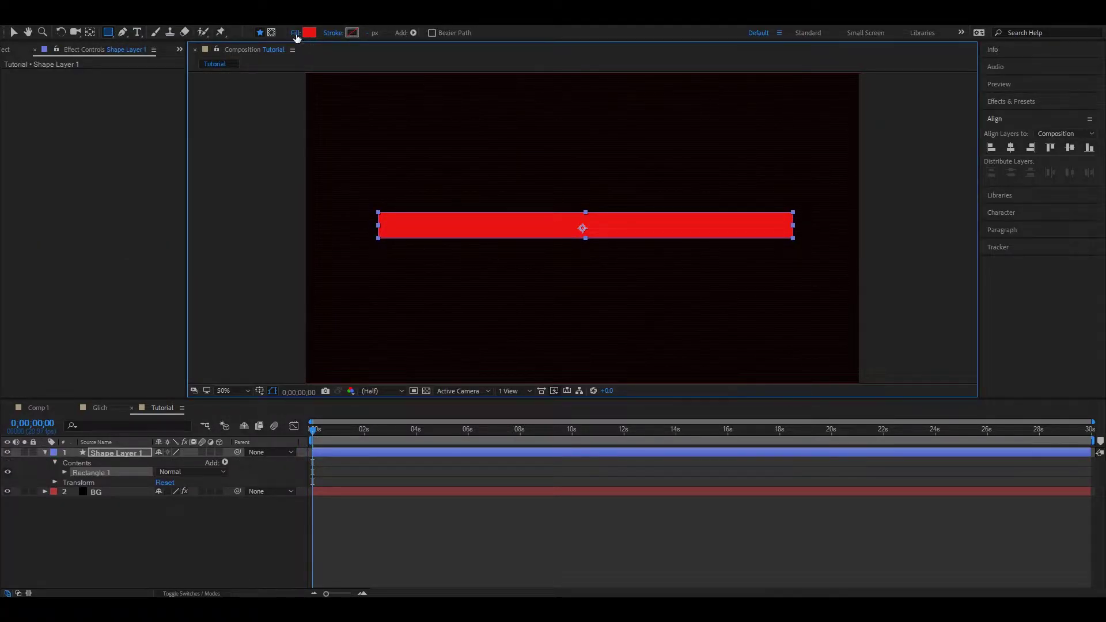
click(124, 452)
key(ctrl+d)
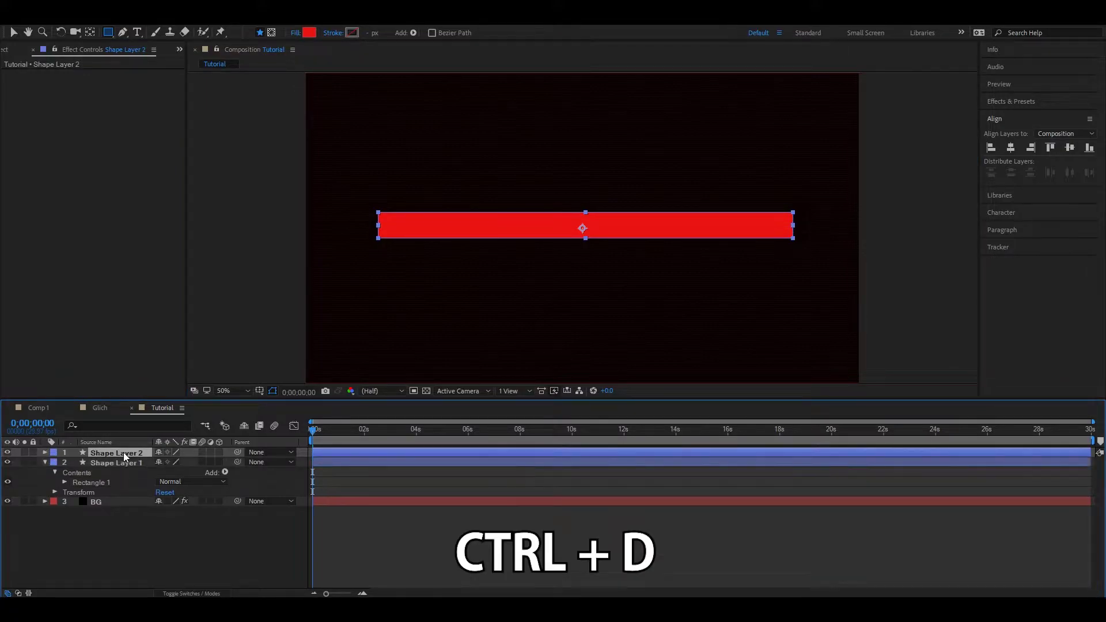
- Give Shape Layer 1 a solid white 4 px stroke and set its fill to None
click(123, 463)
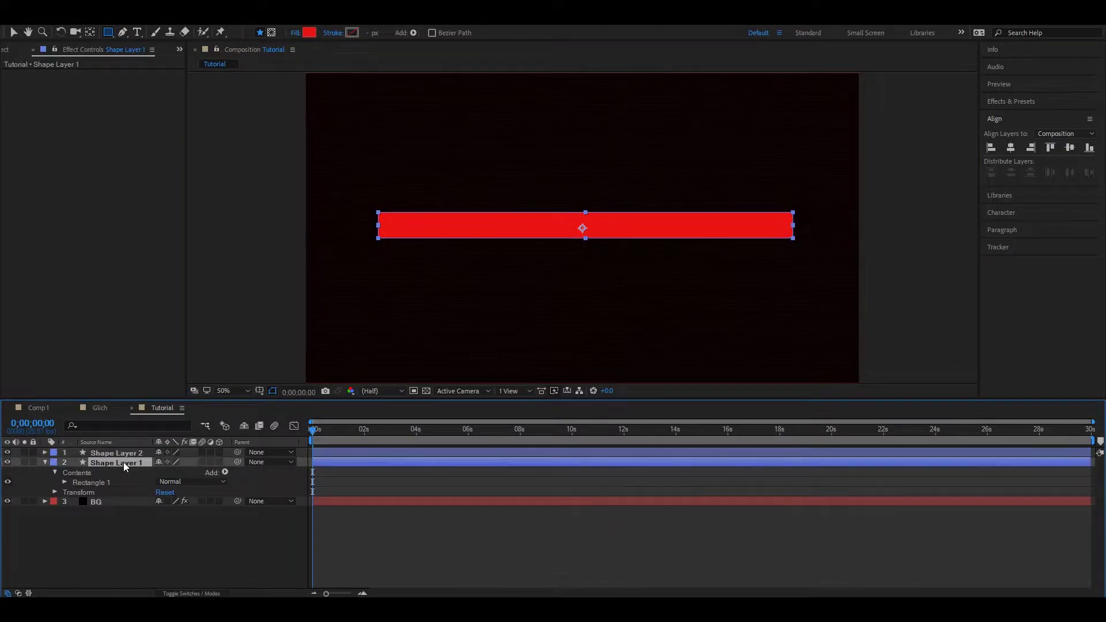
click(338, 33)
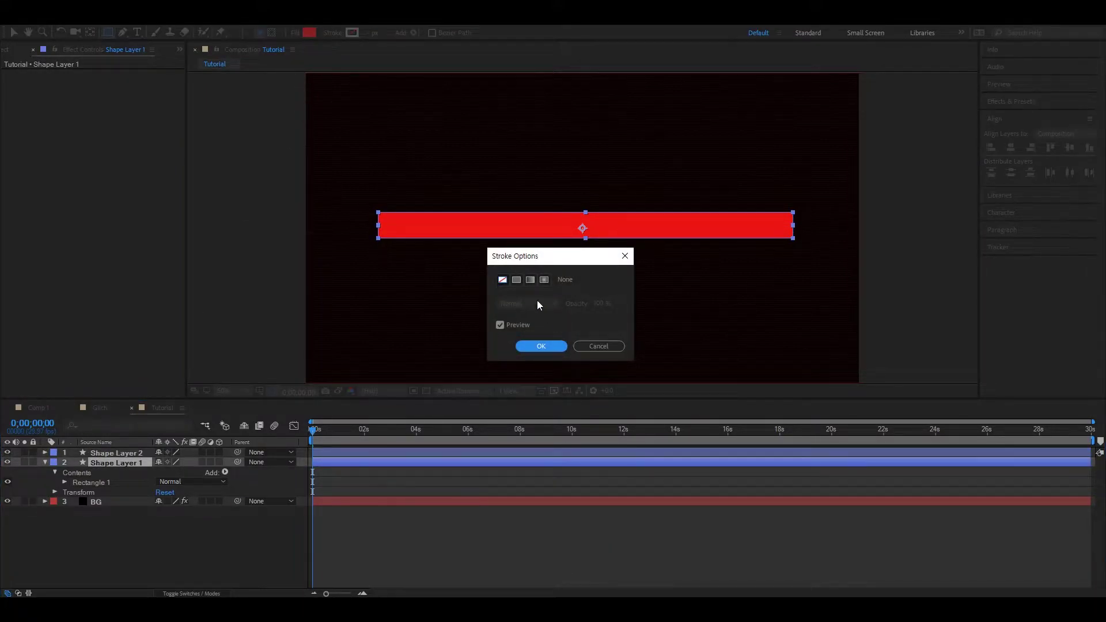
click(517, 280)
click(542, 347)
click(295, 33)
click(503, 281)
click(555, 347)
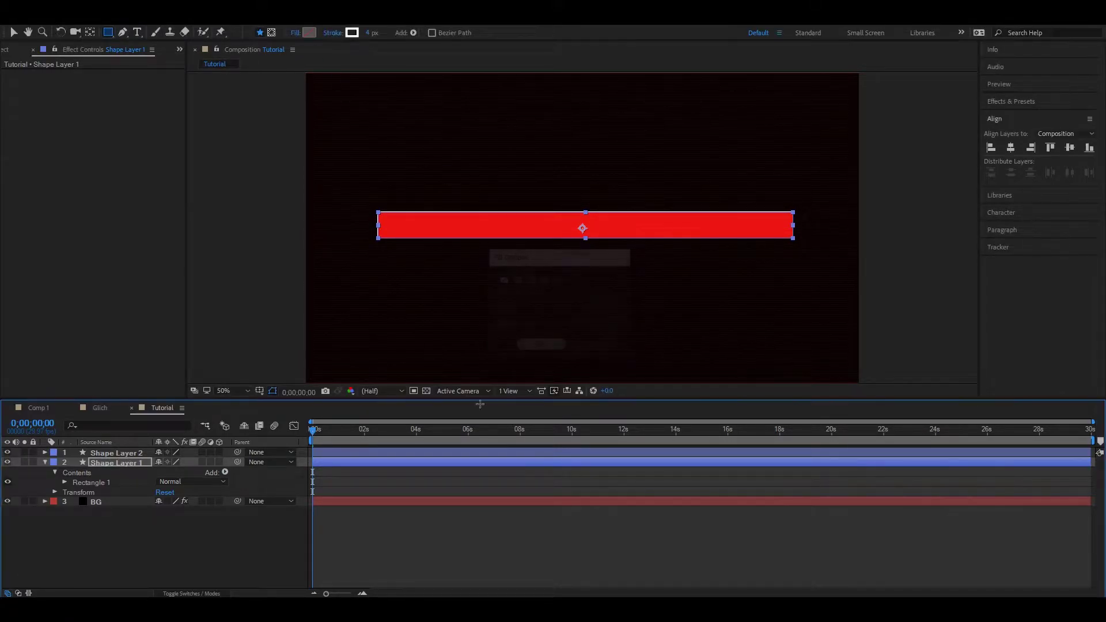
click(159, 562)
- Reduce only the horizontal scale of Shape Layer 2 to 99%, leaving a gap inside the white outline
key(period)
drag(250, 217, 669, 250)
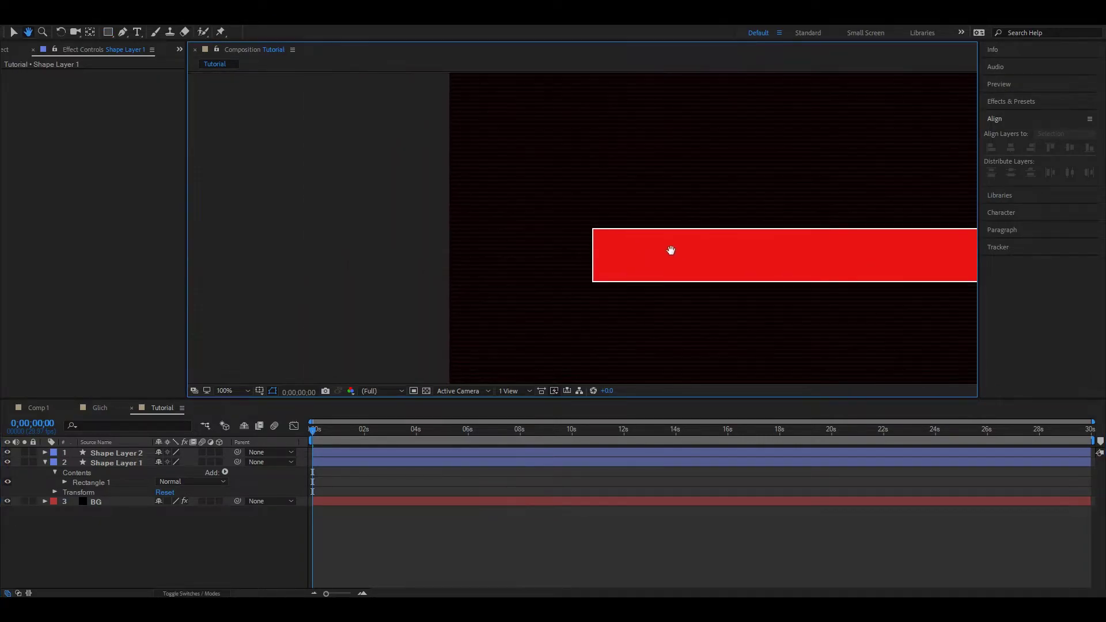
click(108, 453)
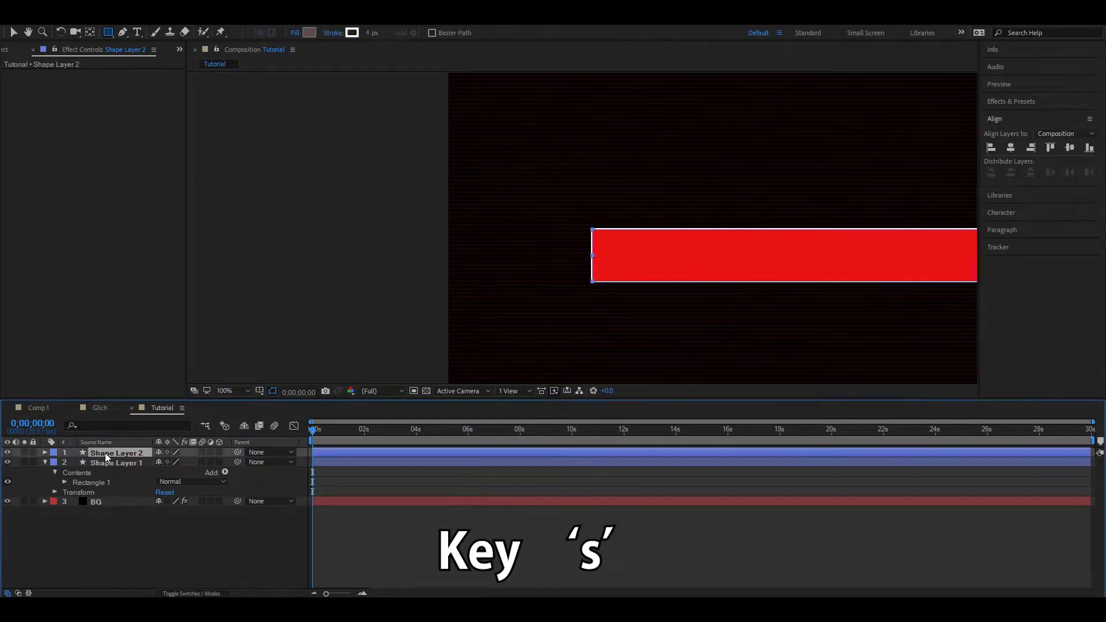
key(s)
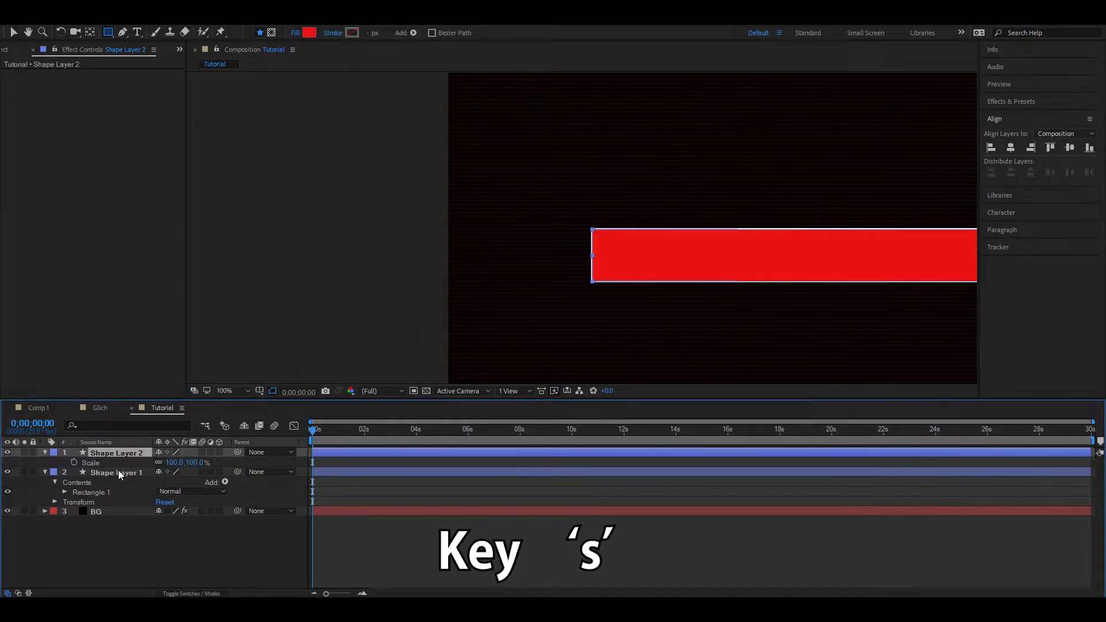
drag(180, 462, 171, 464)
click(171, 463)
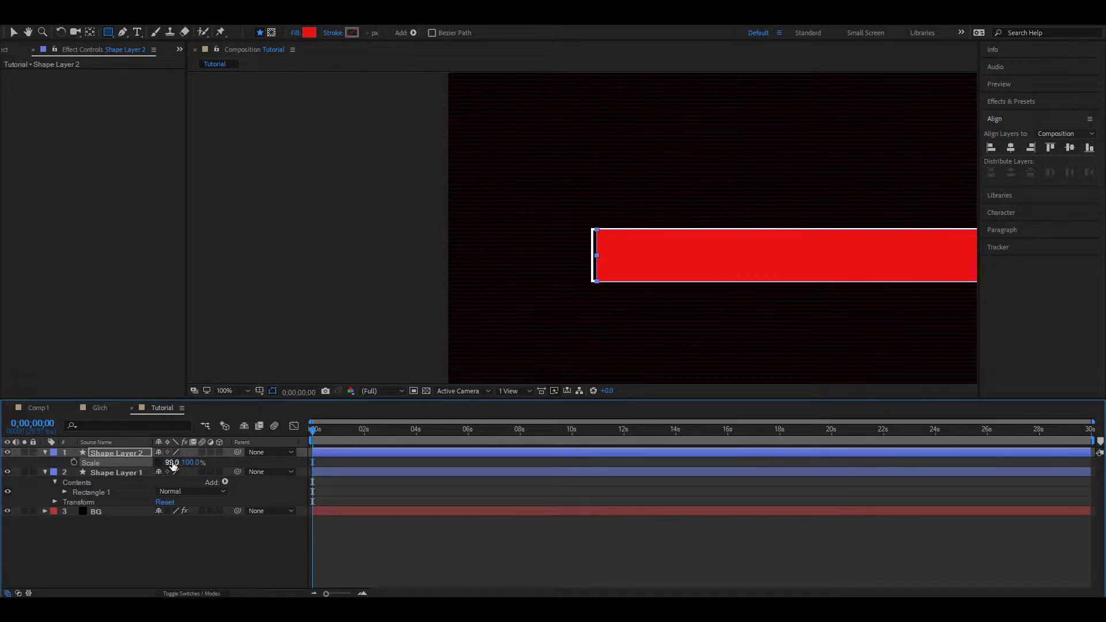
- Try vertical scales of 95% and 90% on Shape Layer 2, inspecting its gap to the white outline up close
click(193, 462)
text(95)
key(Return)
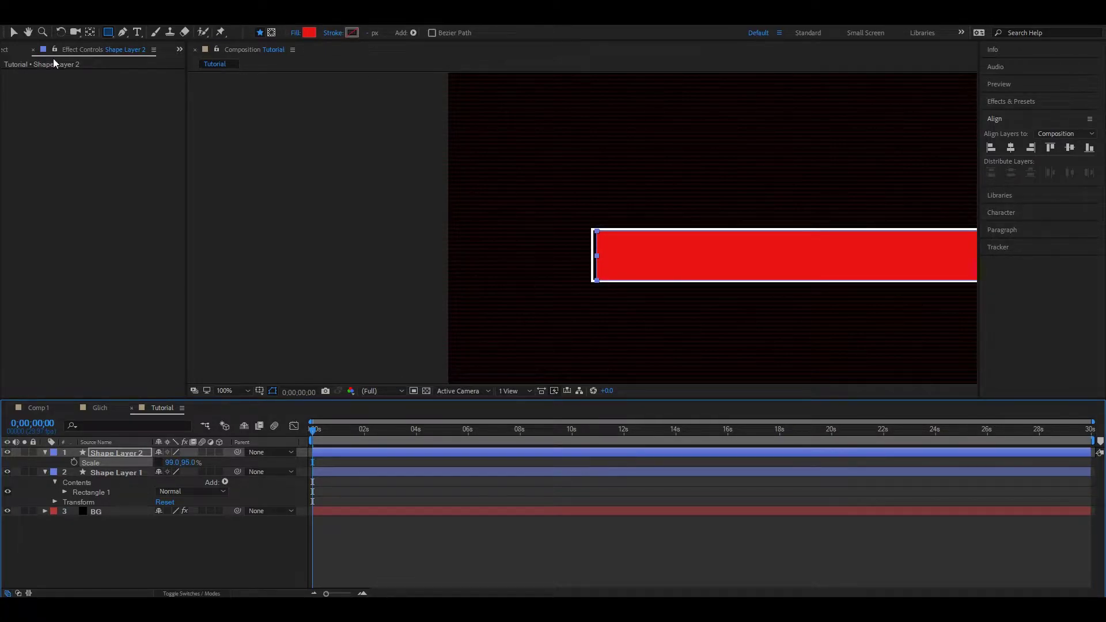
click(186, 462)
text(90)
key(Return)
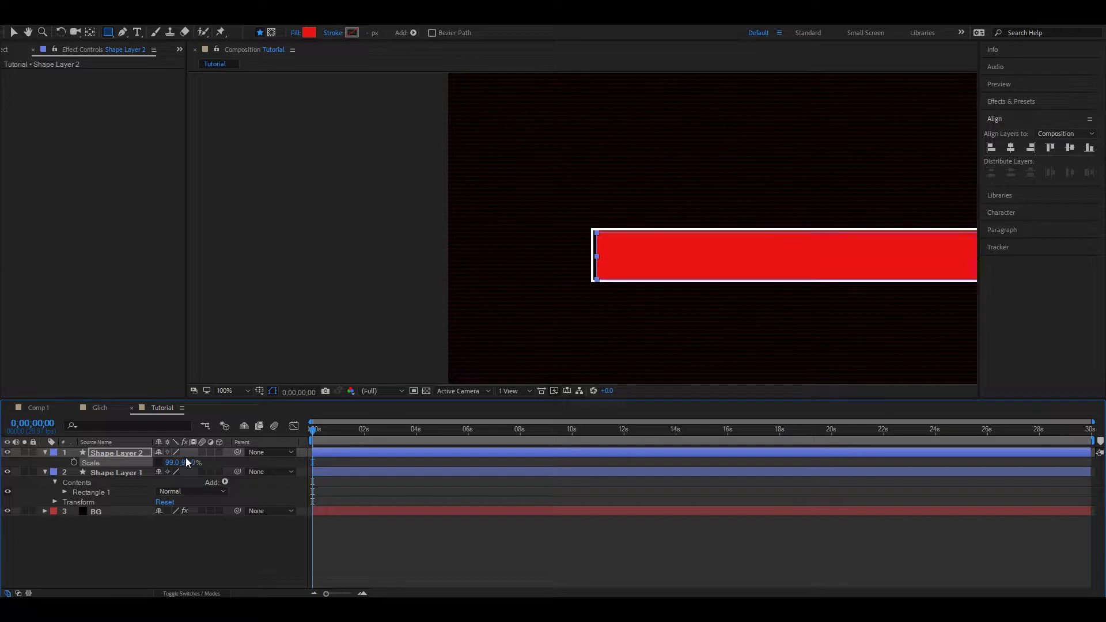
scroll(492, 331, up, 4)
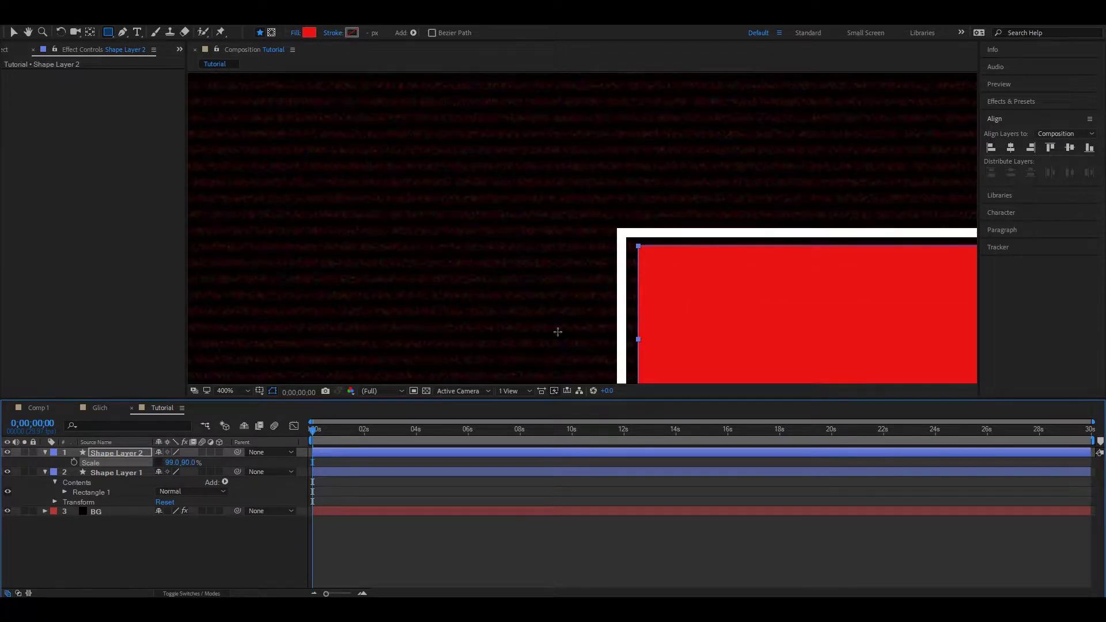
click(13, 31)
click(324, 178)
scroll(361, 209, down, 4)
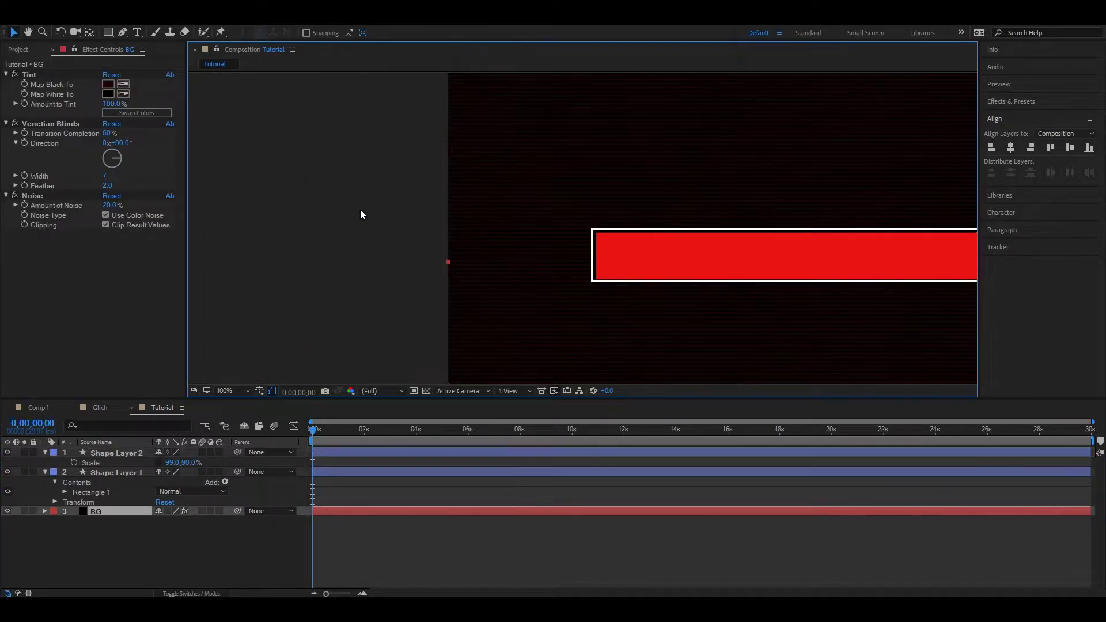
- Set the vertical scale of Shape Layer 2 to 85% and show the whole composition again
click(188, 462)
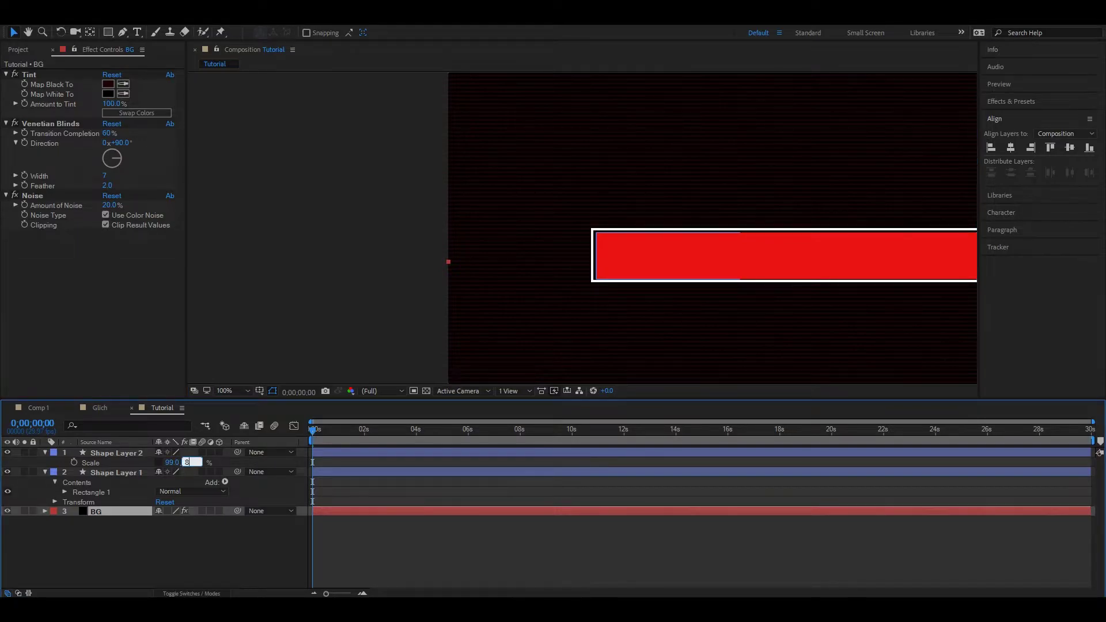
text(85)
key(Return)
click(369, 542)
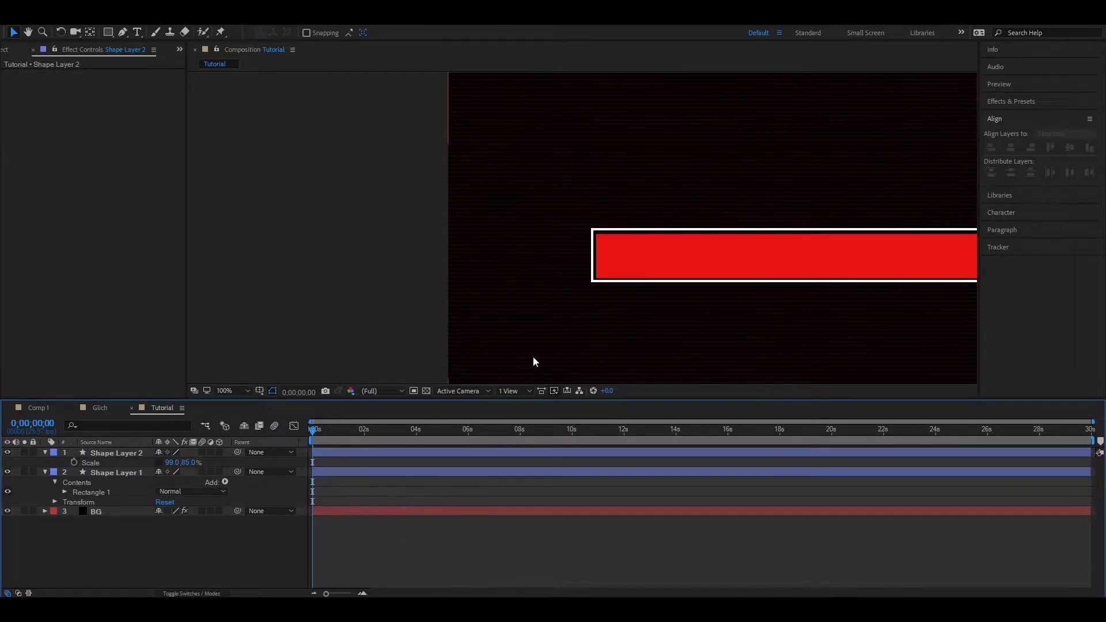
click(247, 391)
click(242, 195)
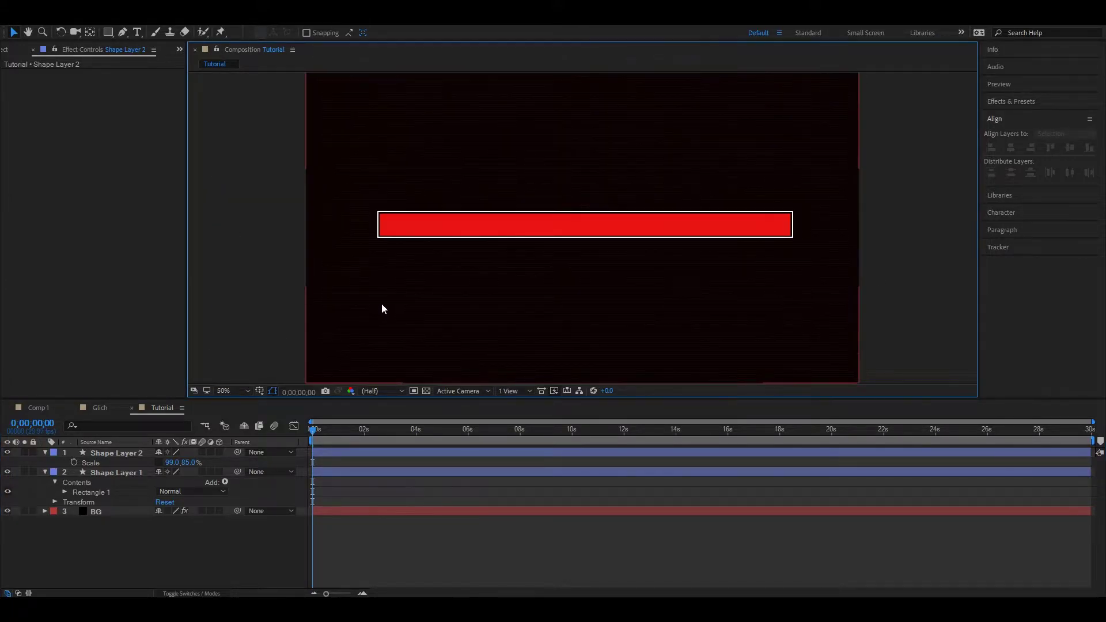
- Inspect the gap between the red bar and its white outline at 100%, and fit the whole composition in view
key(slash)
click(443, 225)
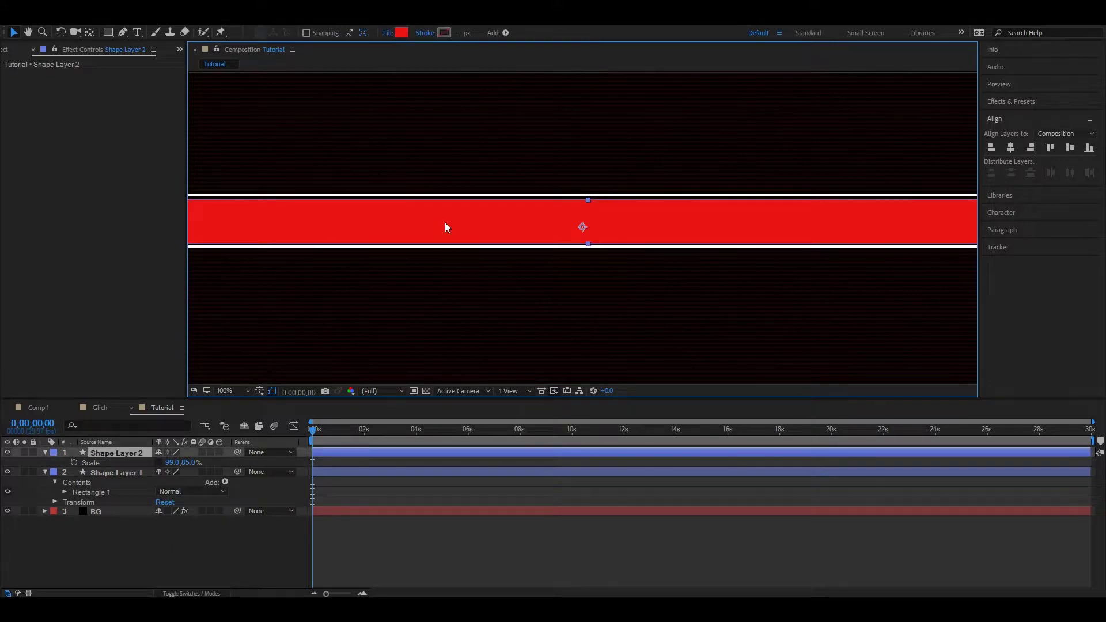
click(491, 327)
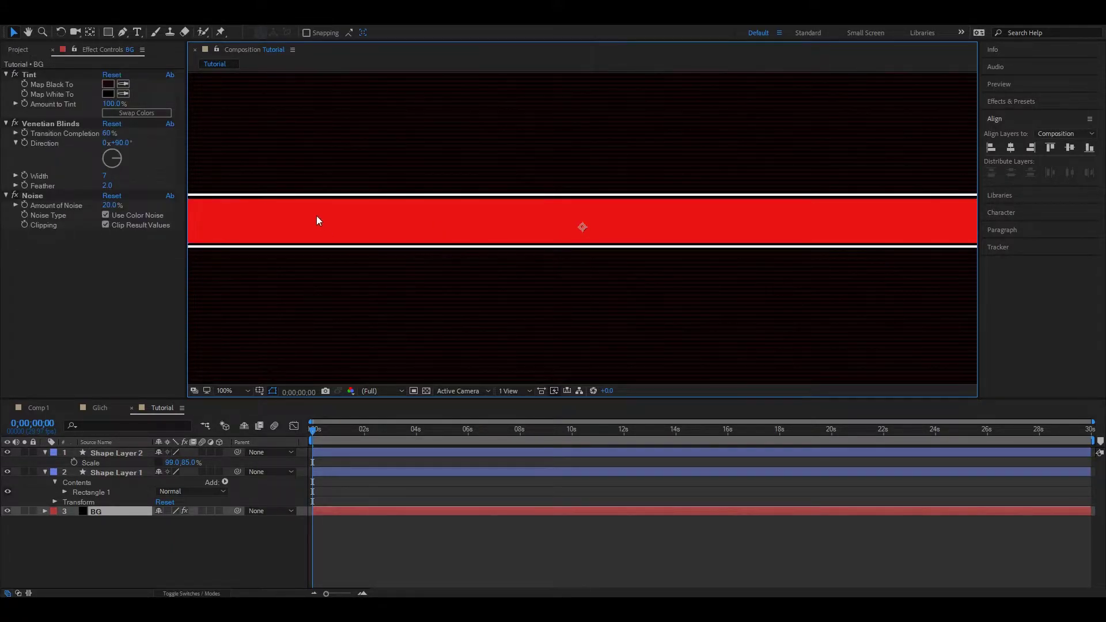
key(comma)
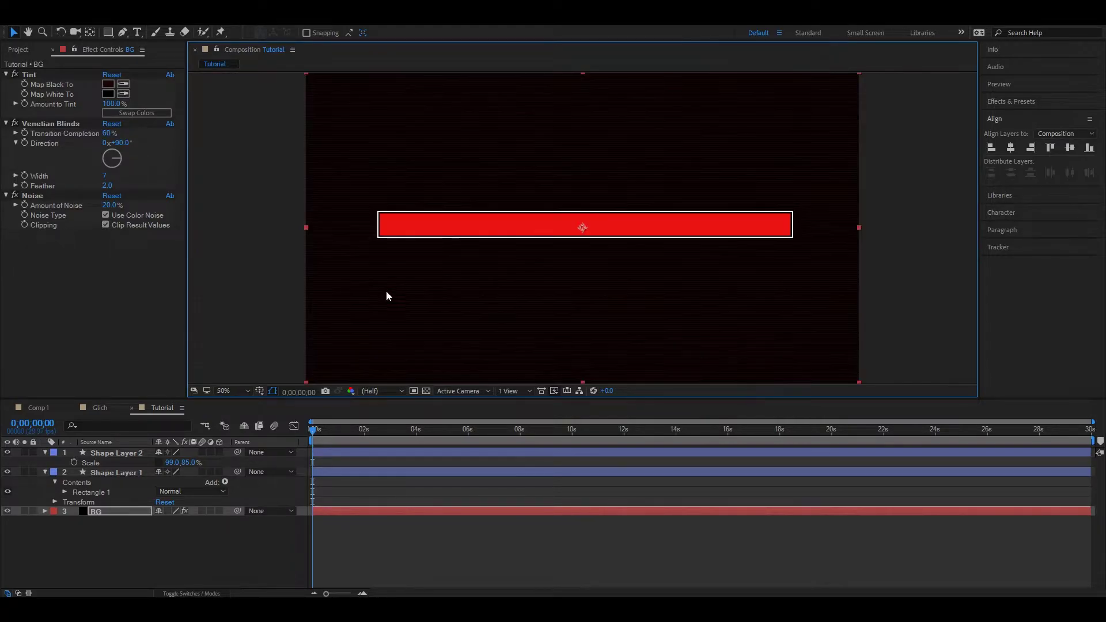
click(221, 391)
click(230, 180)
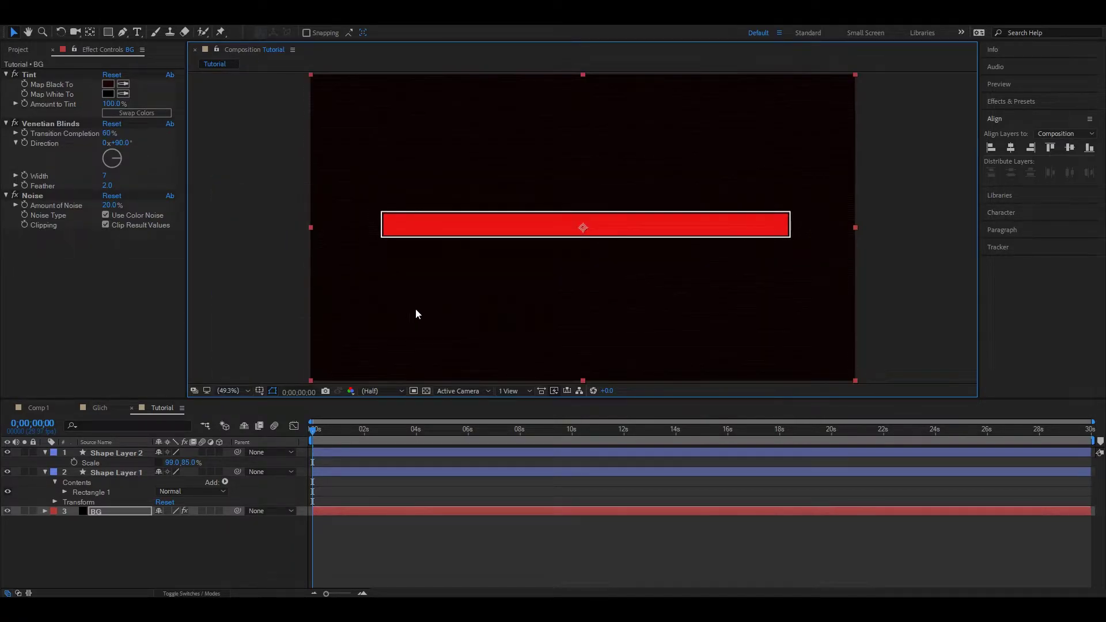
click(940, 250)
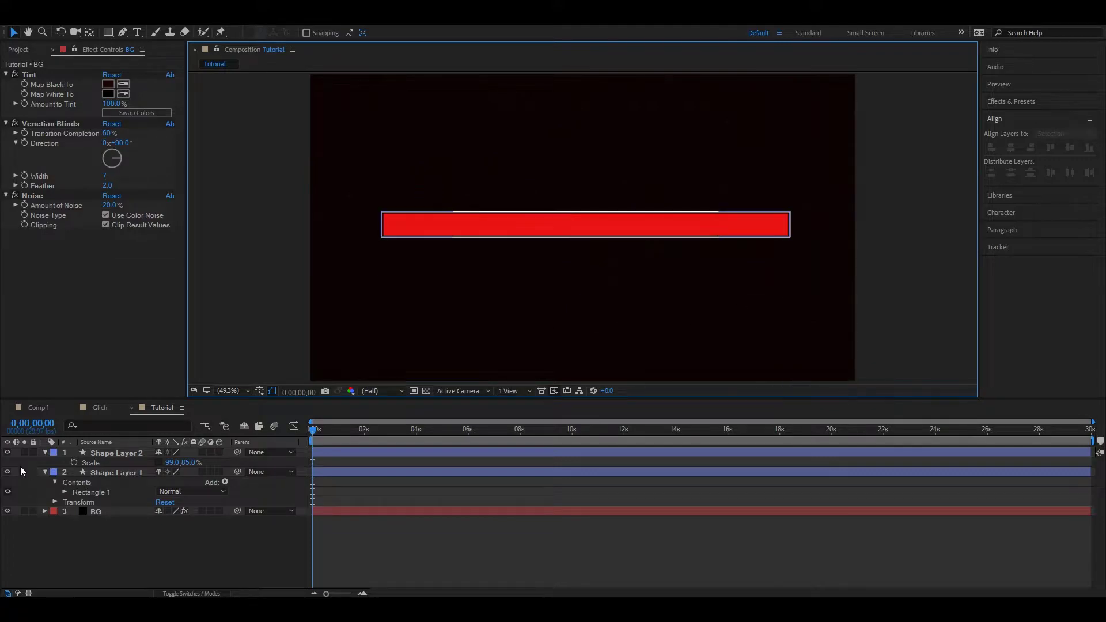
- Draw a narrow rectangular mask on Shape Layer 2 just before the red bar's left end, and keyframe its Mask Path at 0 seconds
click(102, 453)
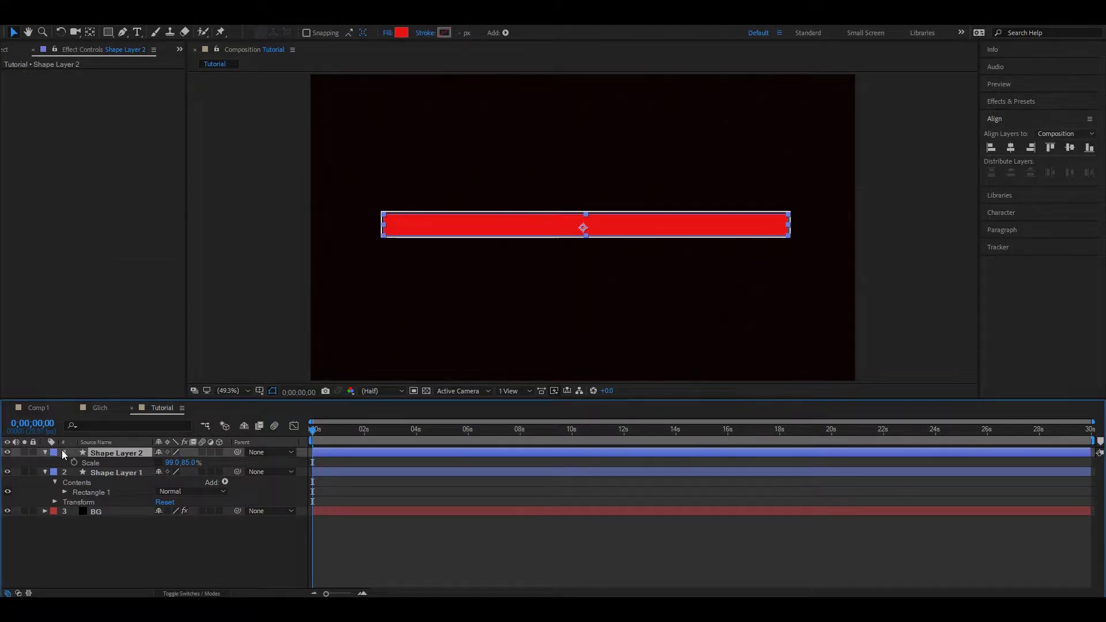
click(44, 453)
click(110, 32)
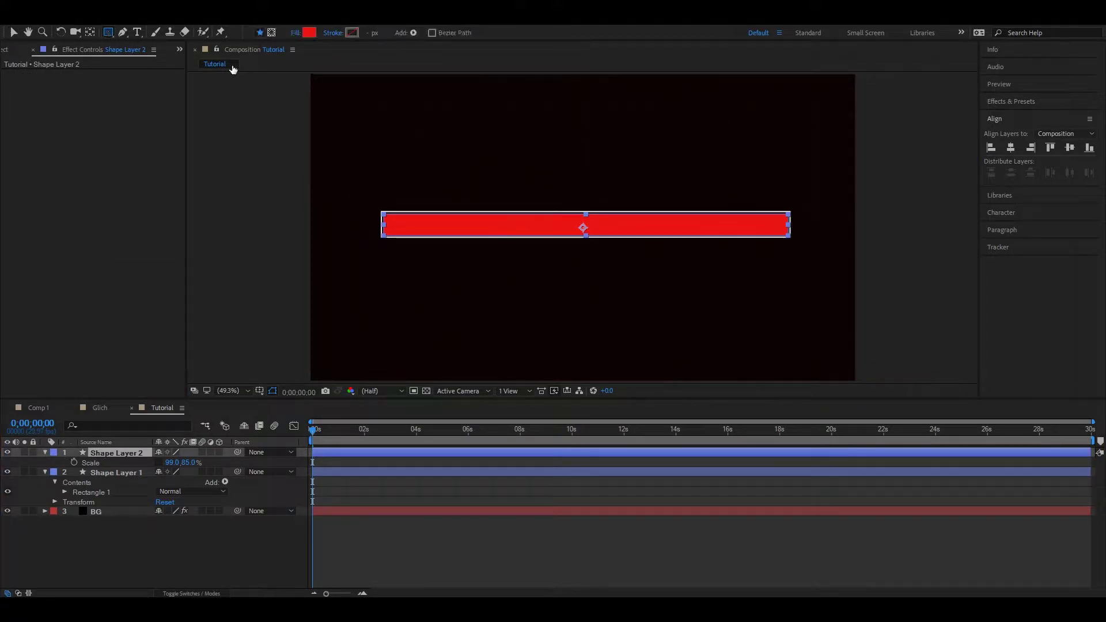
scroll(360, 248, up, 3)
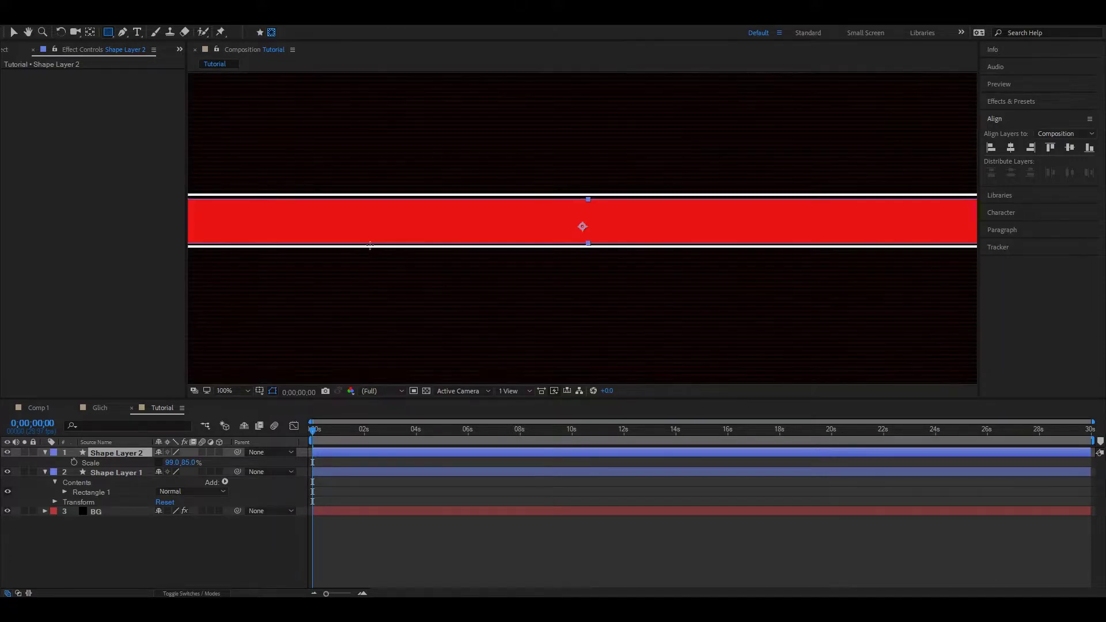
drag(489, 258, 662, 252)
drag(519, 195, 551, 254)
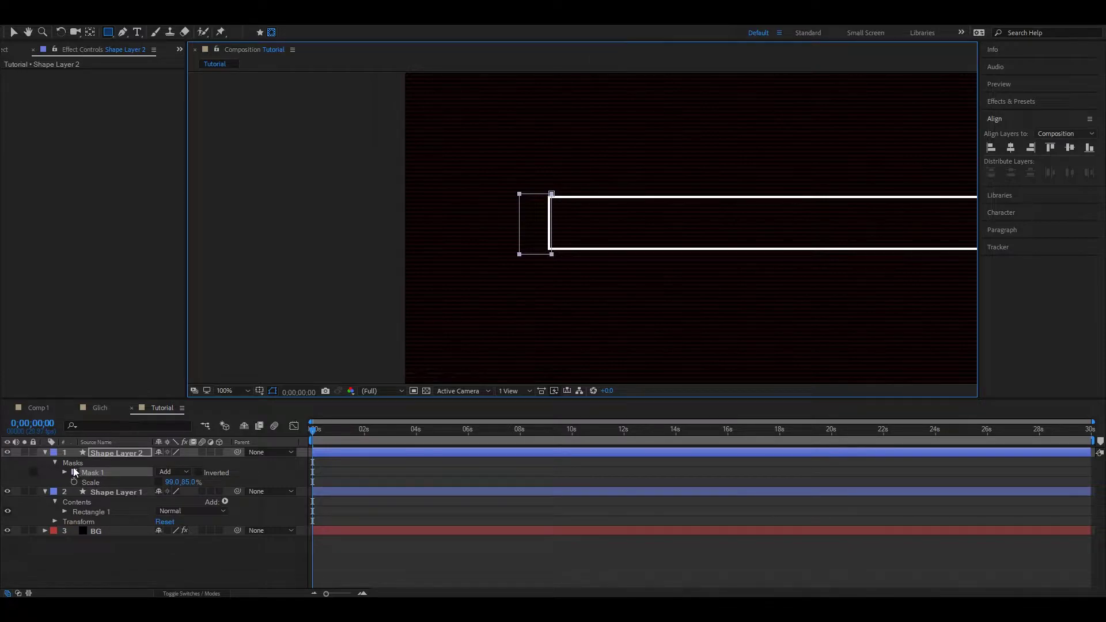
click(64, 472)
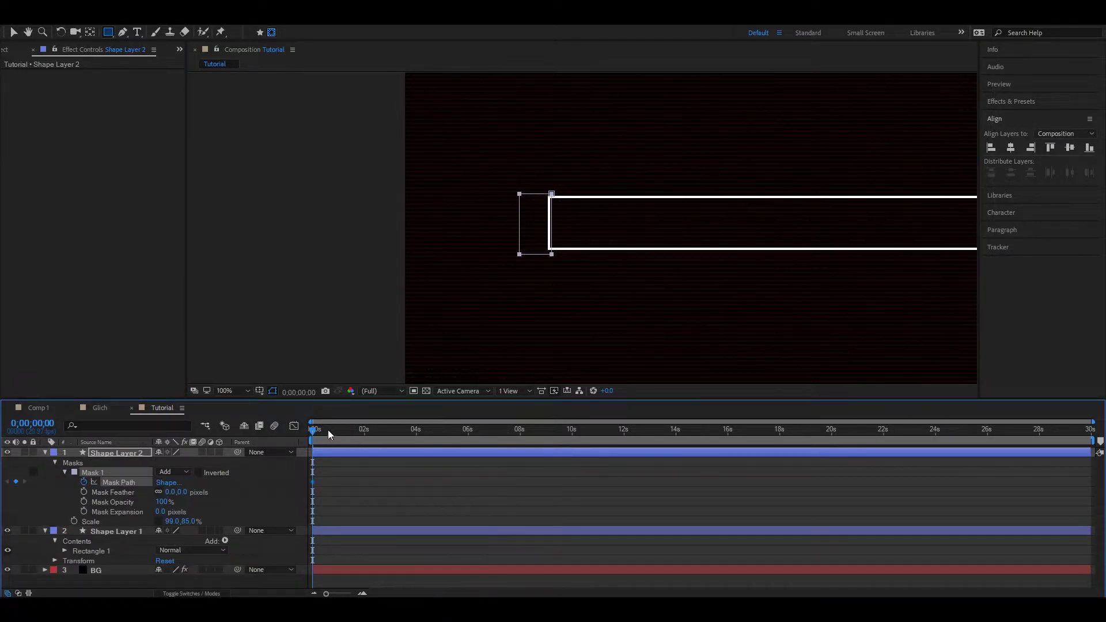
- At 0;00;04;21, stretch the right edge of Mask 1 to the outline's right end so that the whole red bar is revealed
drag(310, 432, 434, 435)
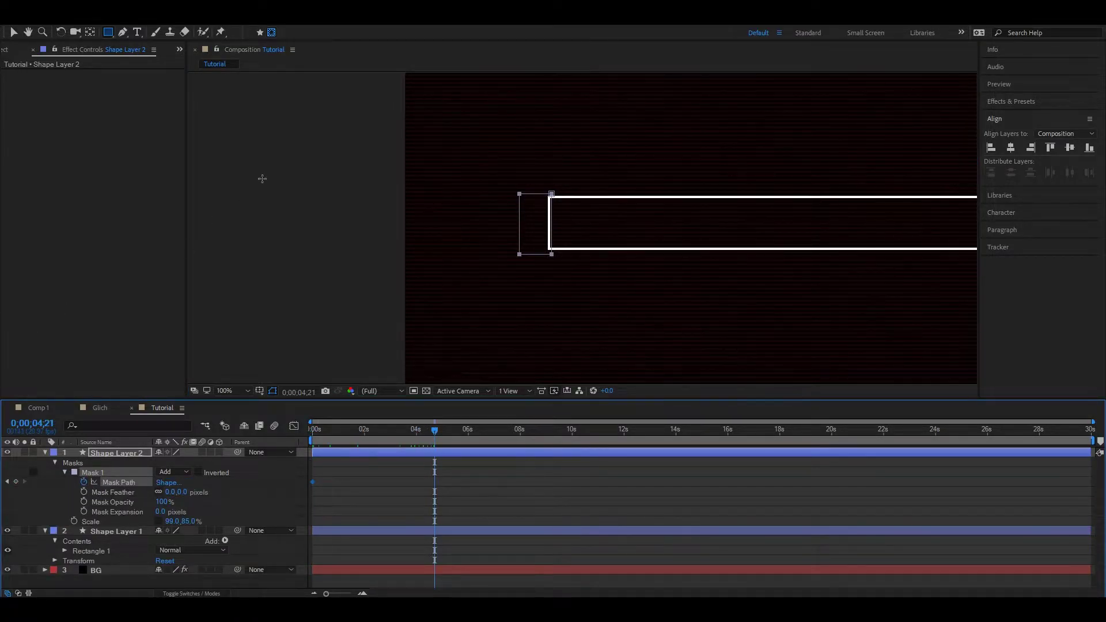
click(22, 33)
double_click(552, 216)
drag(554, 226, 411, 275)
key(h)
key(v)
drag(406, 197, 842, 203)
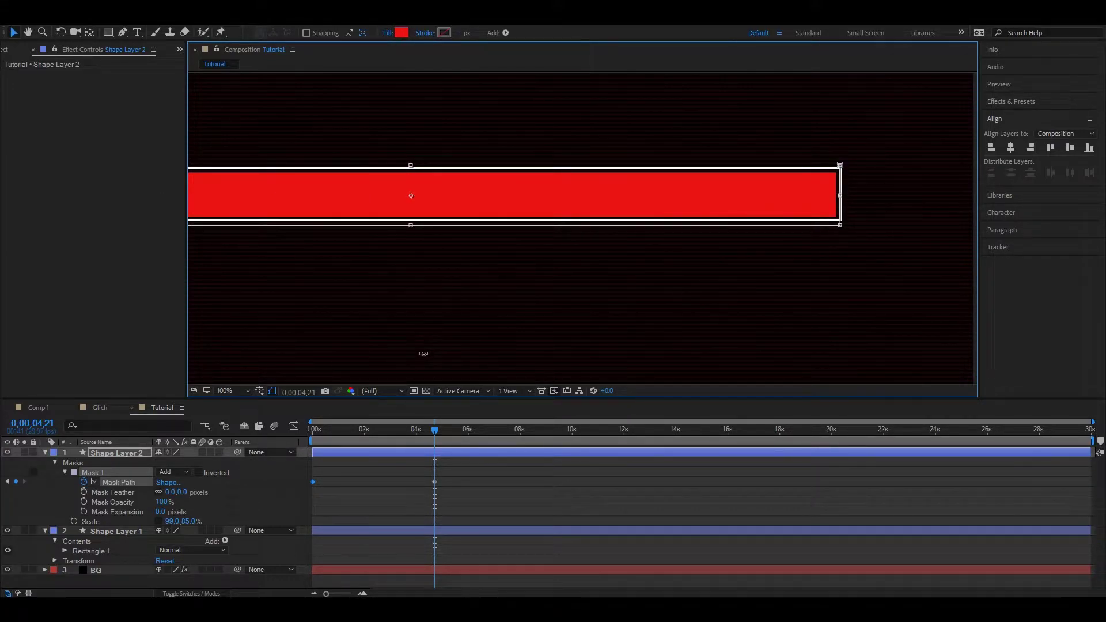
click(496, 496)
click(236, 392)
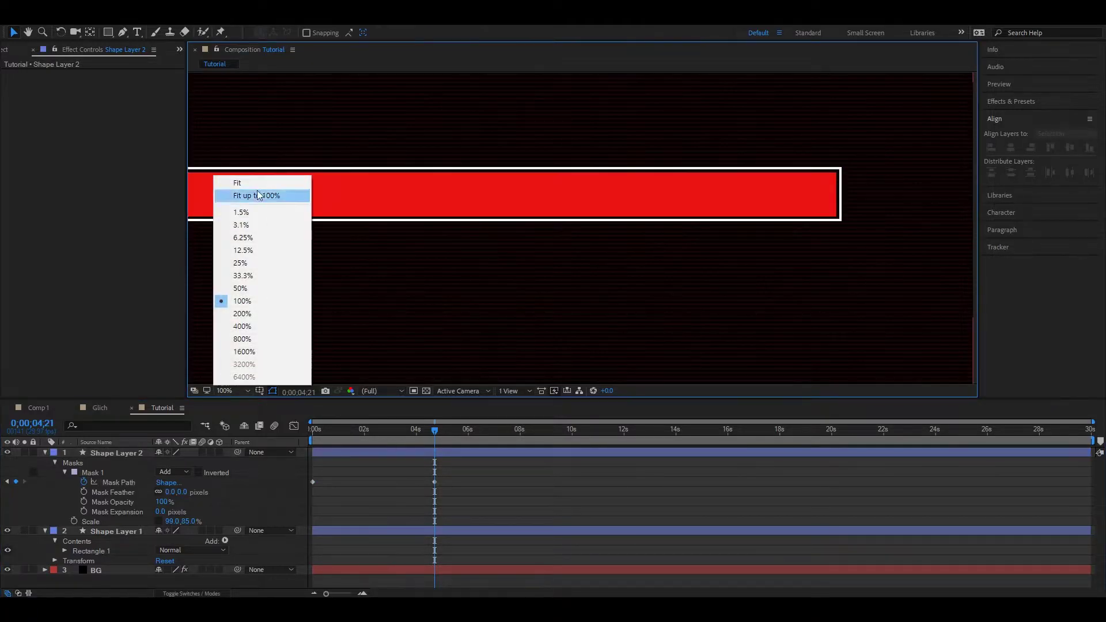
click(254, 184)
- Preview the red bar's fill animation from the beginning and check how far it is filled partway through
click(376, 429)
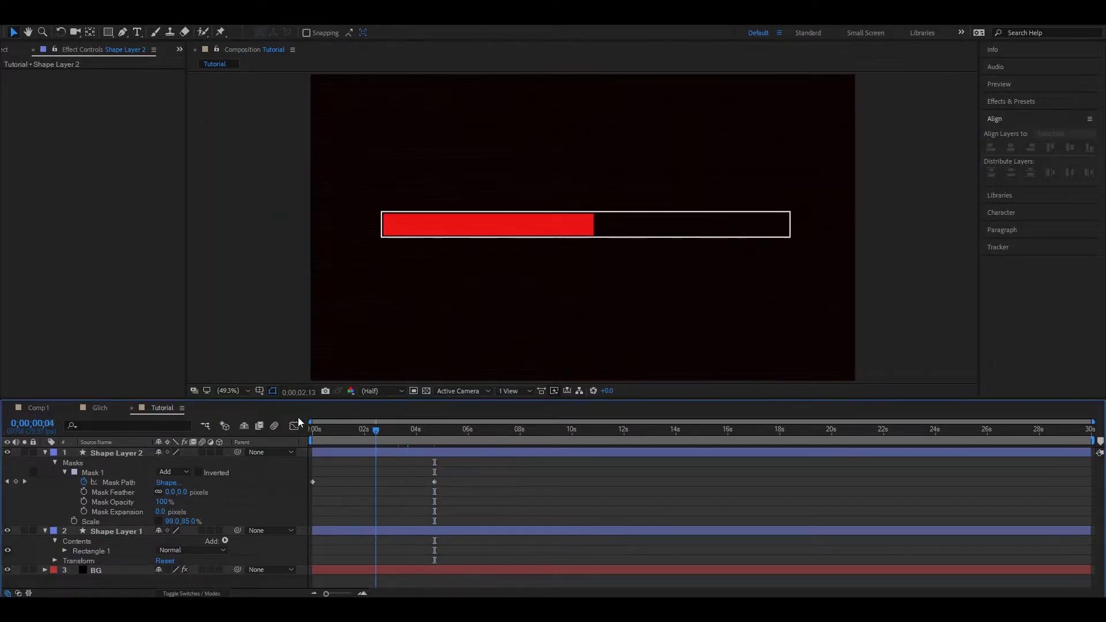
key(Home)
key(space)
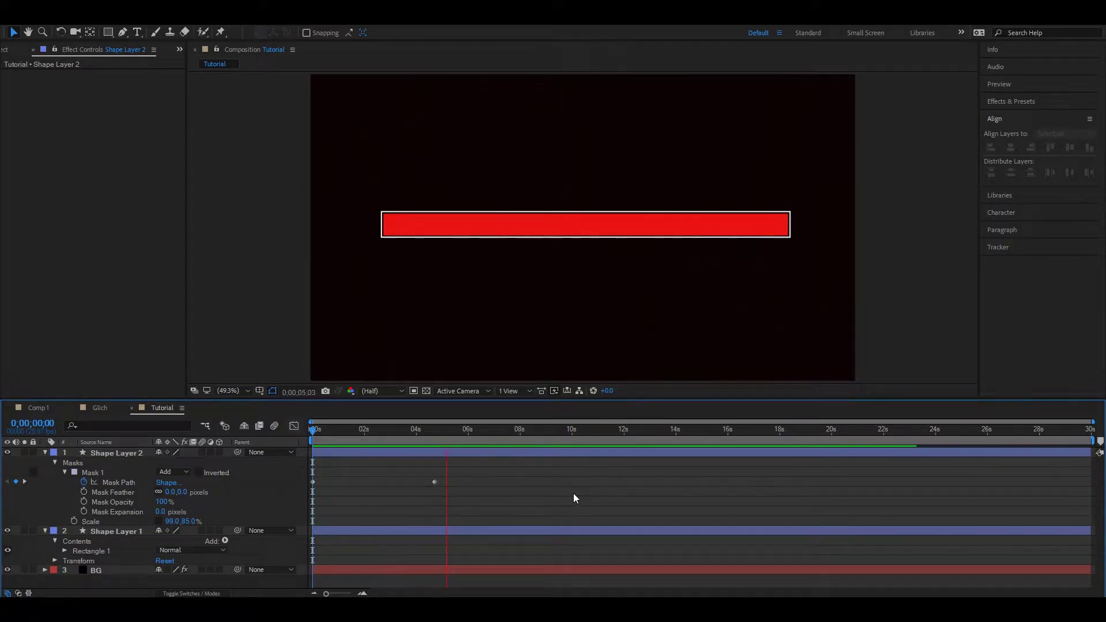
click(117, 454)
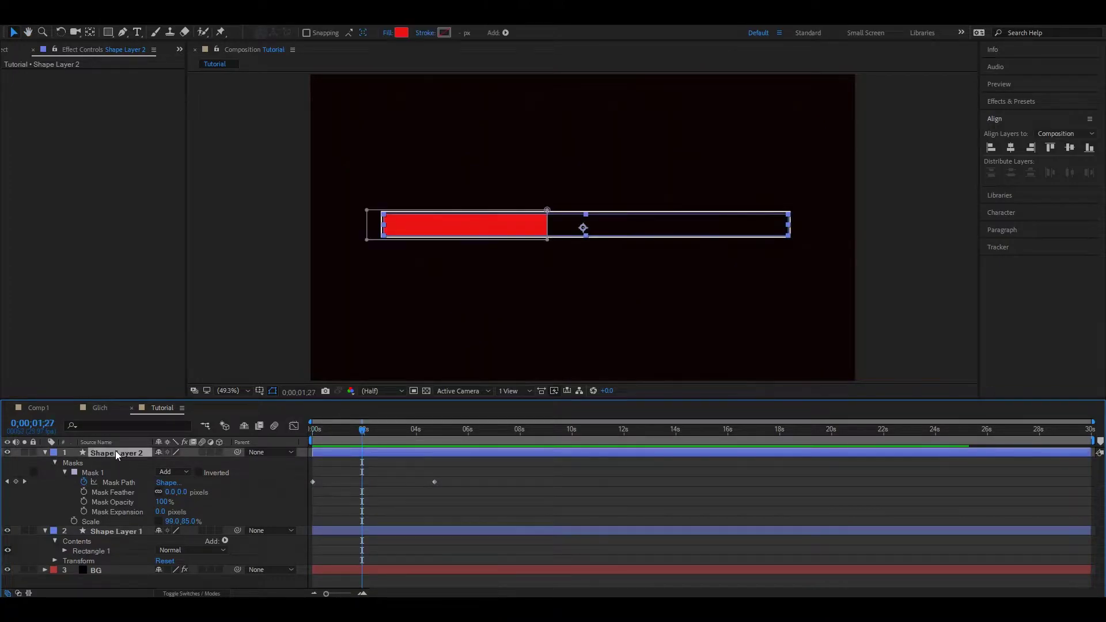
key(ctrl+space)
click(406, 483)
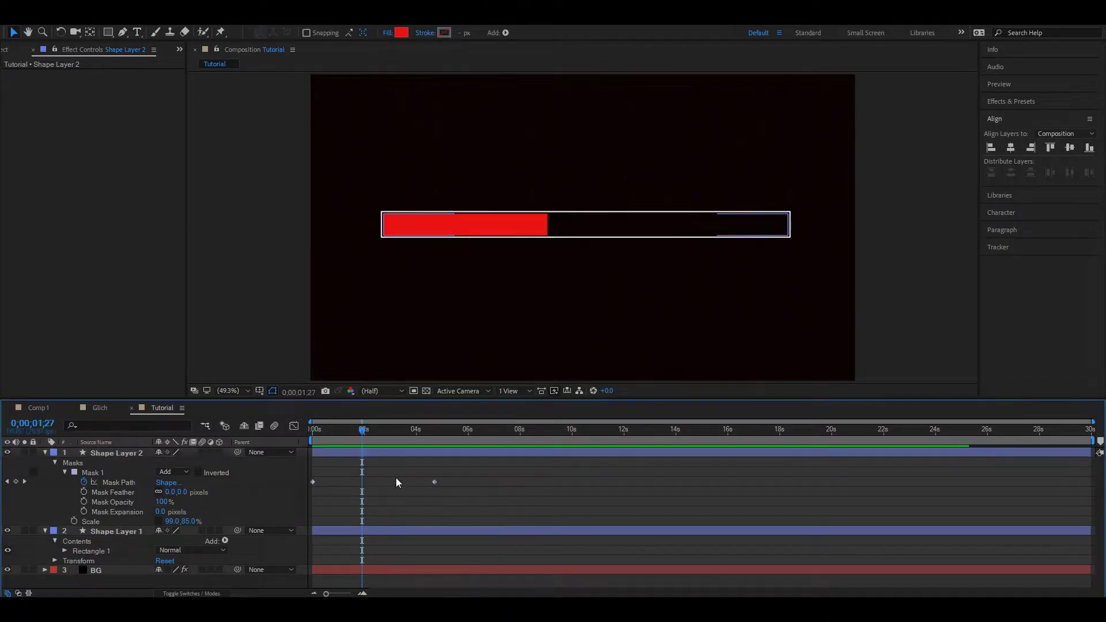
- Add a Mask Path keyframe at 0;00;01;07 and paste a copy of it at 0;00;02;04 to make the fill pause
mouse_move(362, 429)
mouse_down()
mouse_move(304, 427)
mouse_move(344, 433)
mouse_up()
click(15, 481)
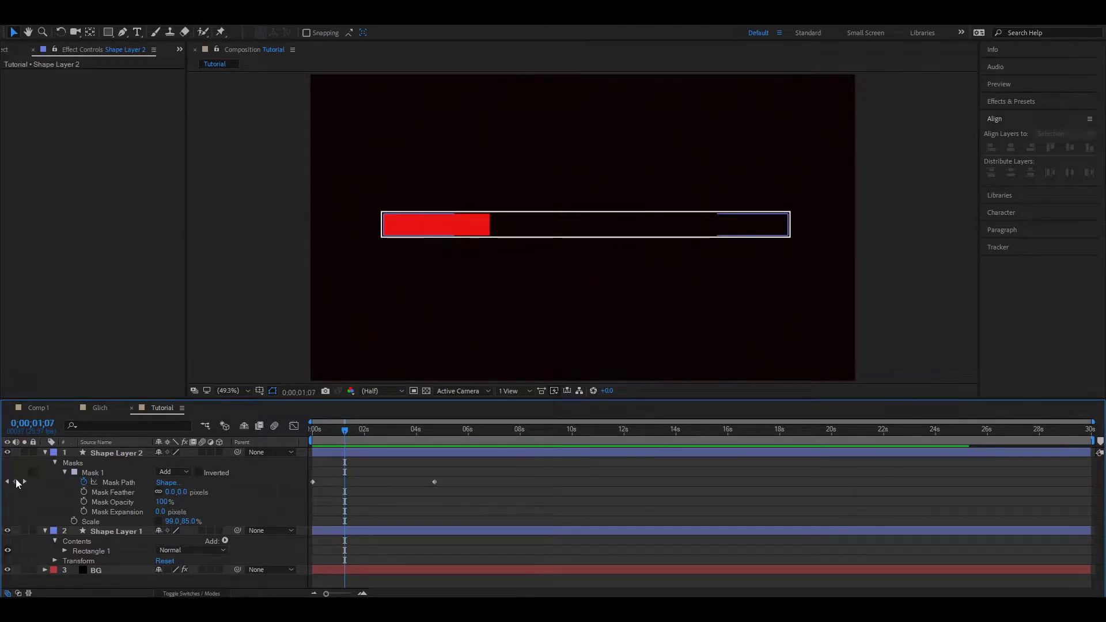
click(362, 468)
click(344, 482)
key(ctrl+c)
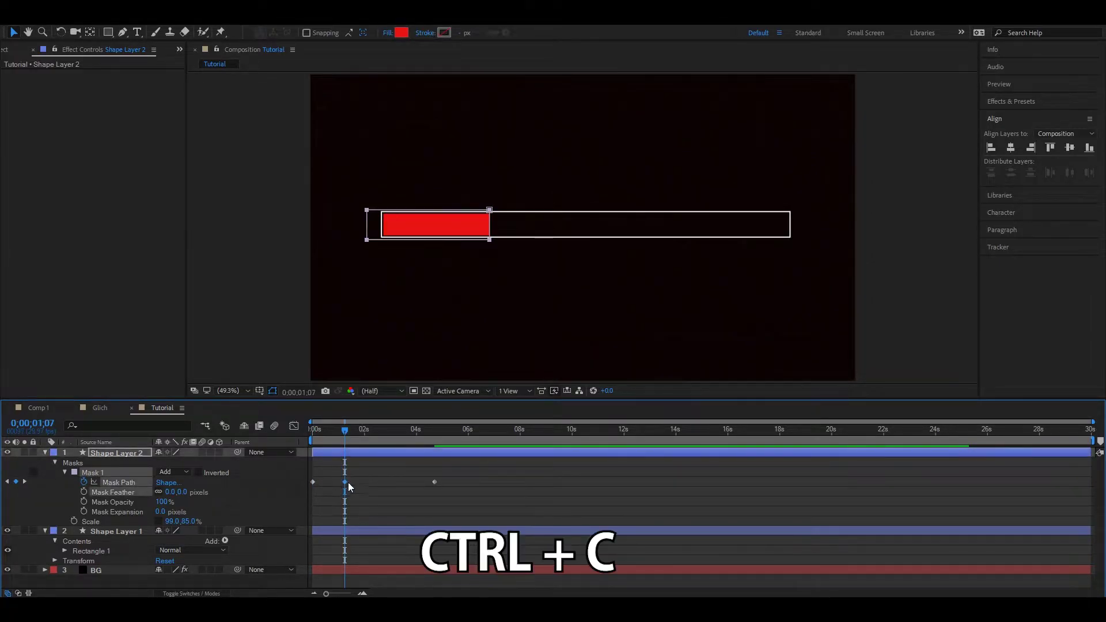
click(371, 473)
drag(344, 434, 368, 431)
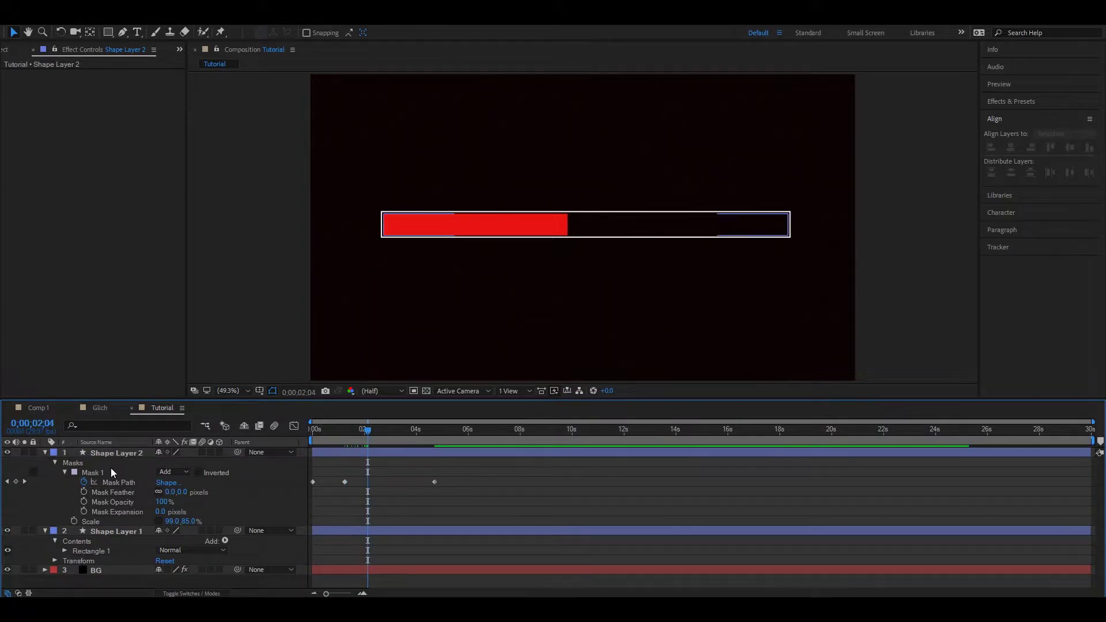
click(109, 472)
key(ctrl+v)
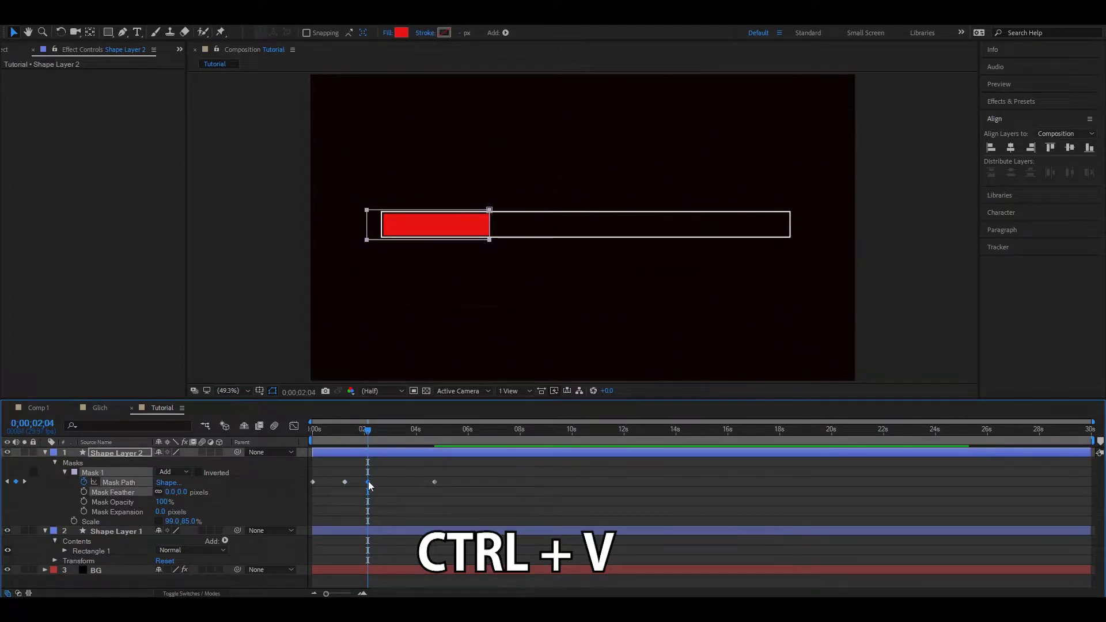
- Move the copied Mask Path keyframe to about 2.8 seconds and the last one to about 7.7 seconds, and preview the timing
drag(434, 482, 512, 481)
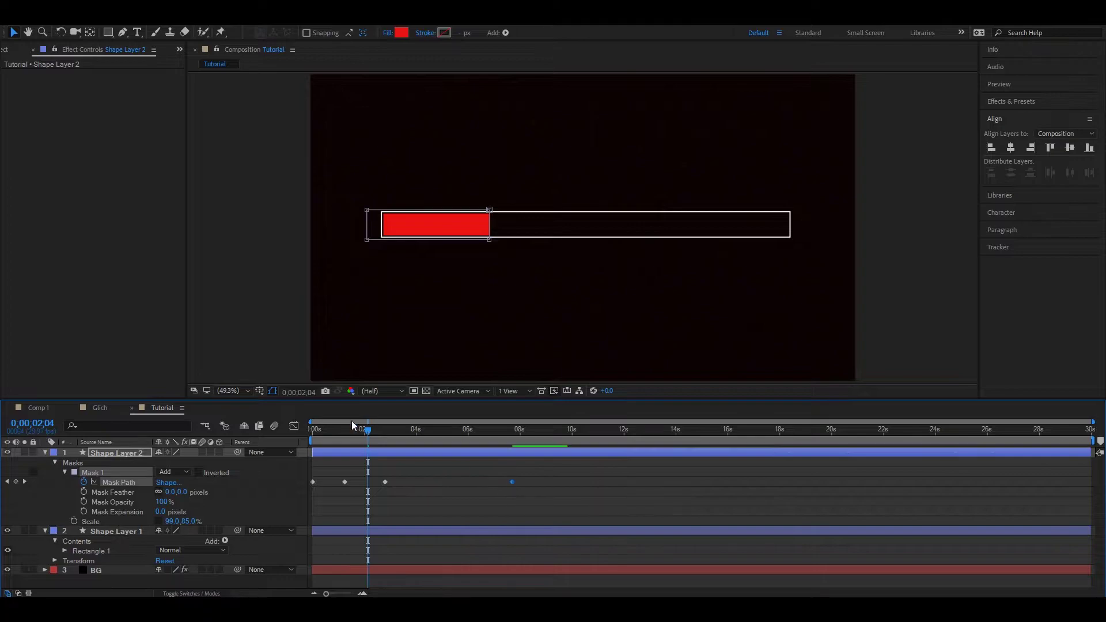
key(Home)
key(space)
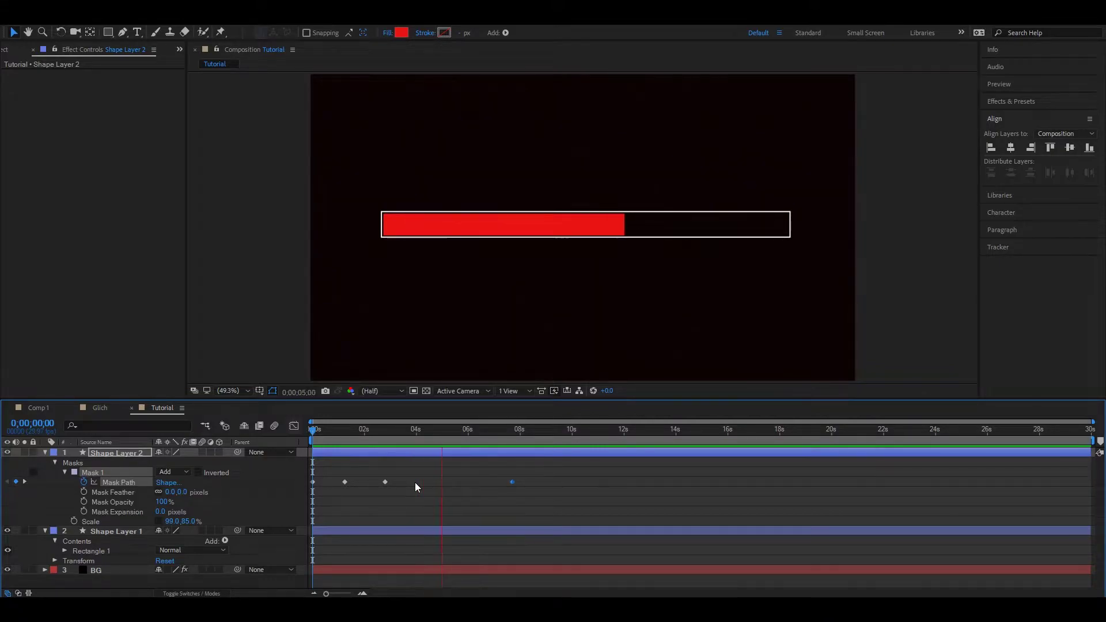
key(space)
- Add a second pause with a Mask Path keyframe at about 5.6 seconds and a copy of it at 0;00;06;19
click(16, 481)
mouse_move(464, 433)
mouse_down()
mouse_move(480, 430)
mouse_move(482, 442)
mouse_up()
key(ctrl+v)
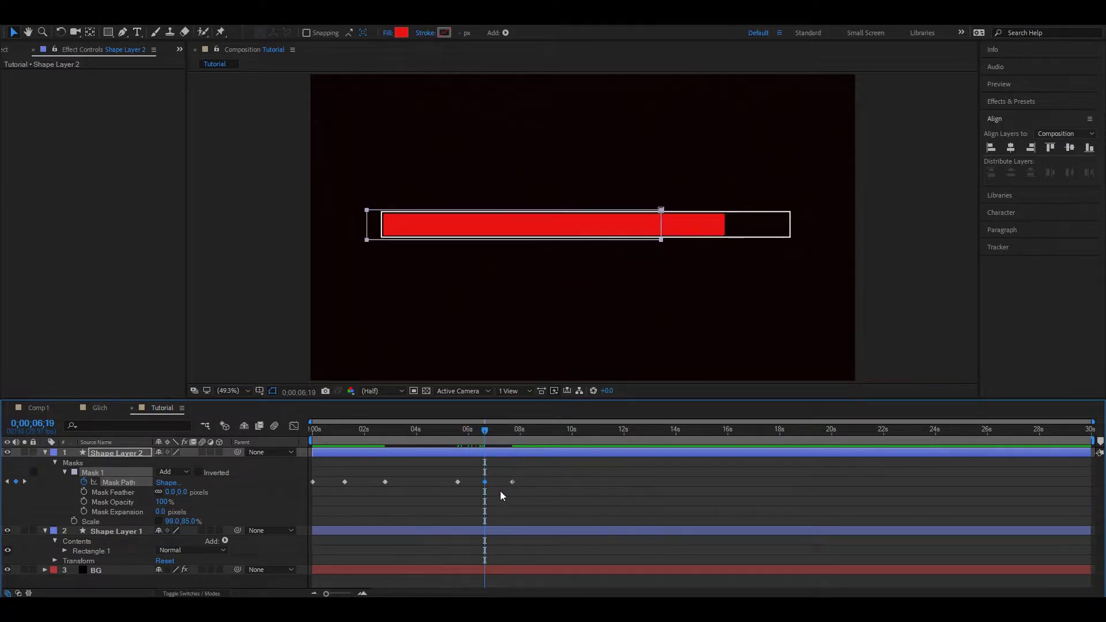
- Apply Easy Ease to all Mask Path keyframes and play the animation from the start
key(F9)
click(620, 521)
key(Home)
key(space)
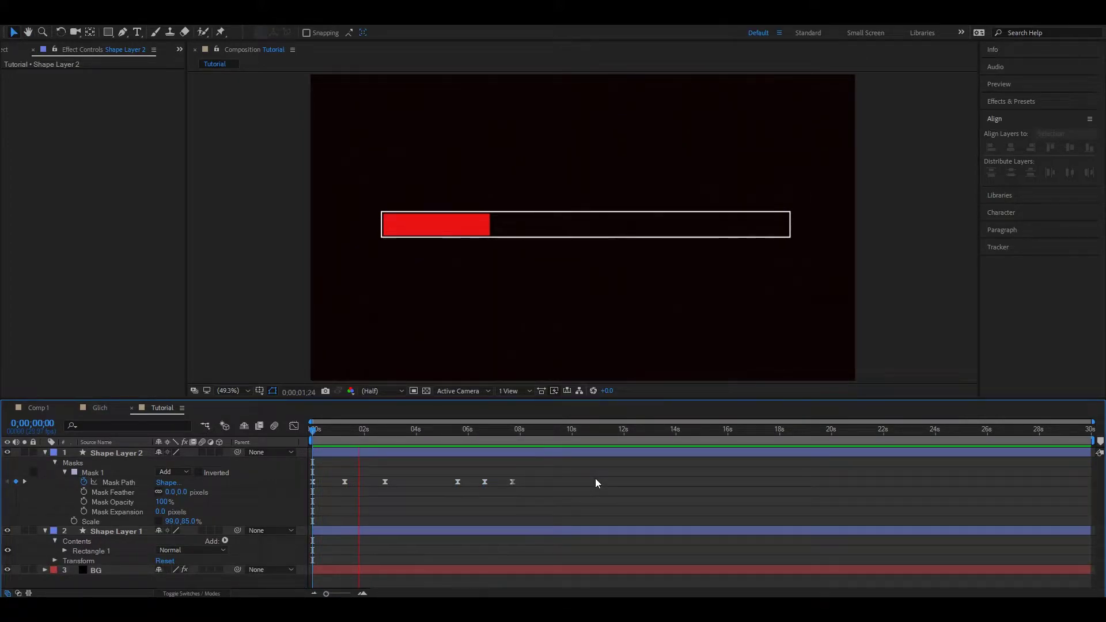
- Shorten the first pause by moving the third Mask Path keyframe to about 2.5 seconds, and preview the bar's fill up to completion
key(space)
mouse_move(385, 482)
mouse_down()
mouse_move(368, 482)
mouse_move(378, 482)
mouse_up()
click(343, 429)
key(space)
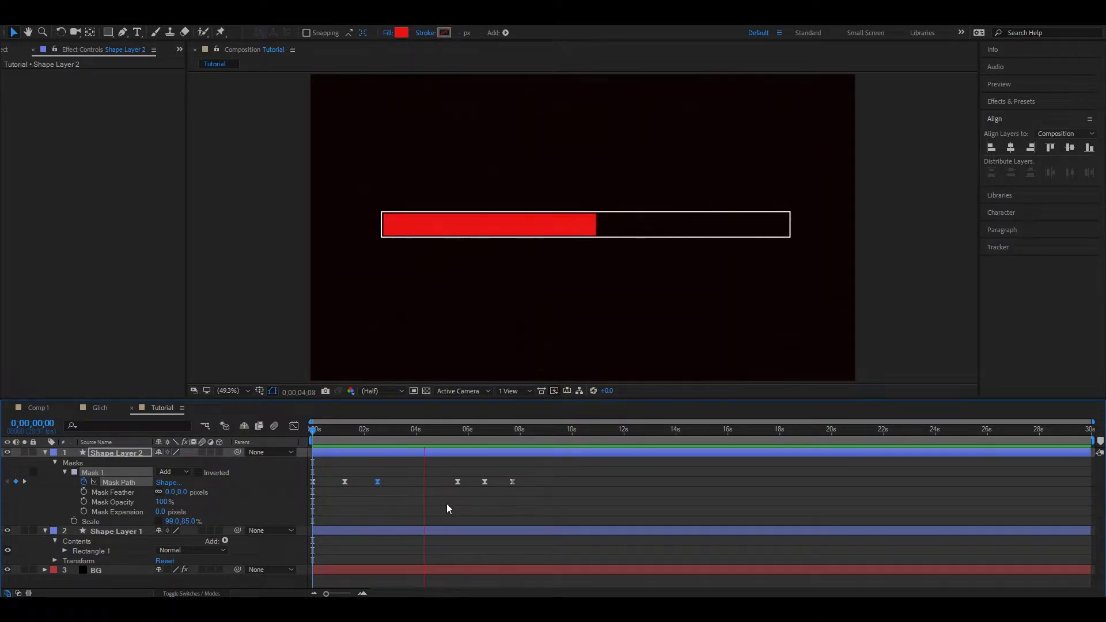
click(476, 508)
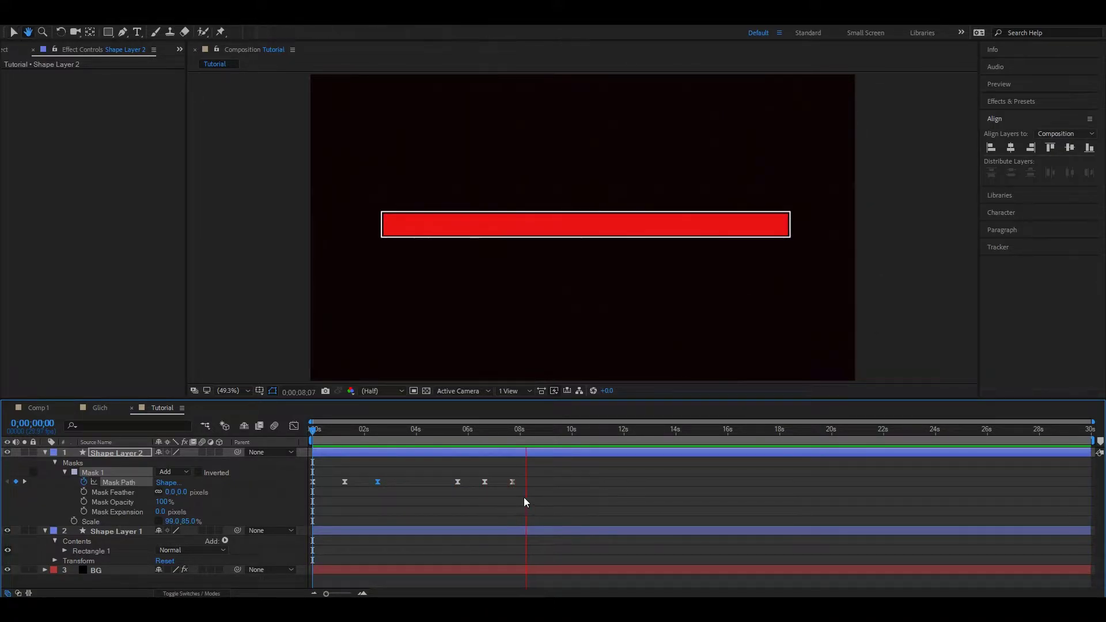
drag(526, 432, 444, 435)
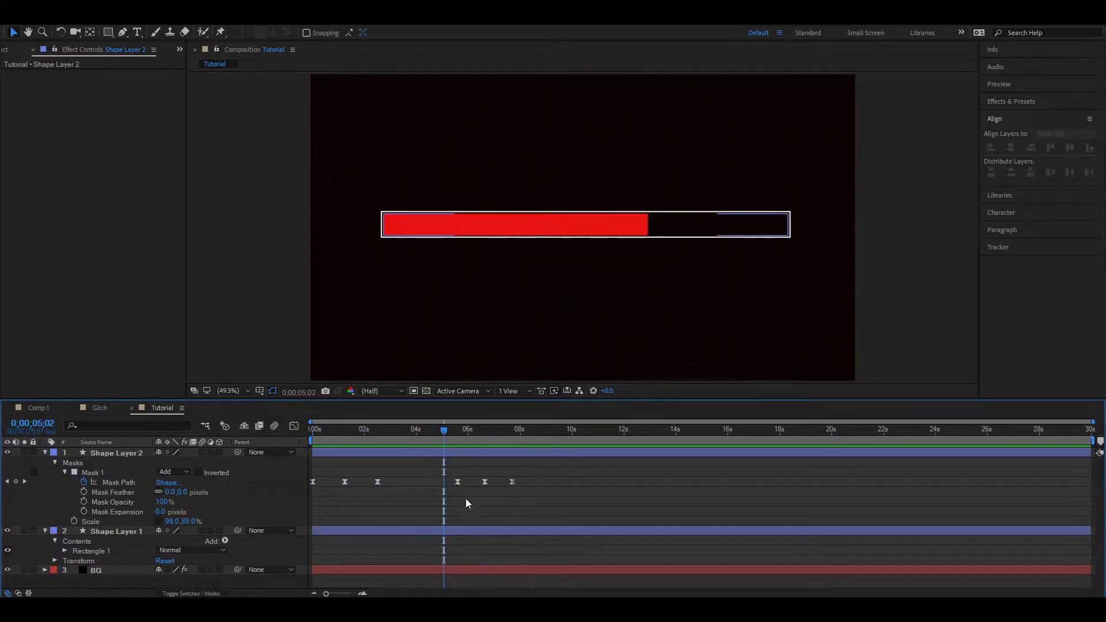
- Add a text layer reading "Loading" below the bar
click(137, 32)
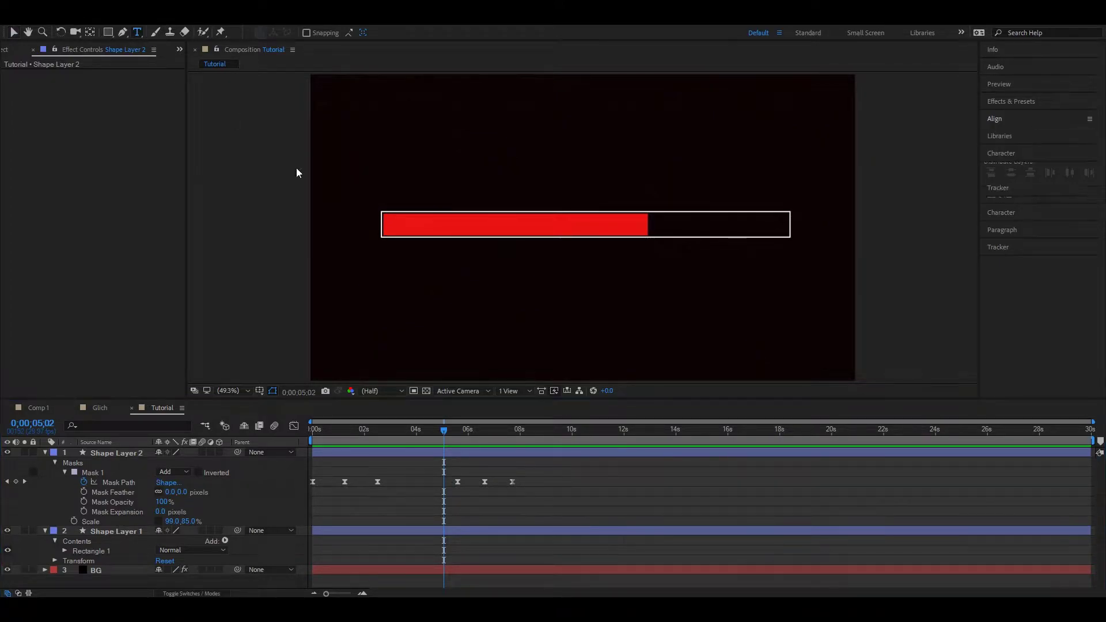
click(478, 287)
text(Loading)
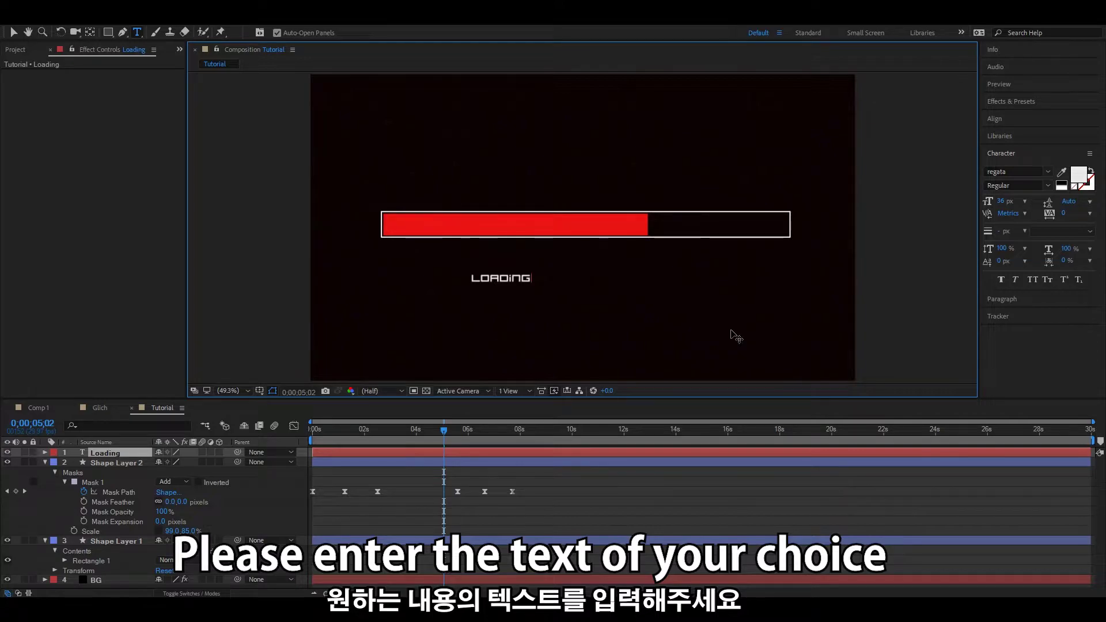
- Centre the Loading layer horizontally in the composition and place its anchor point at the centre of the text
key(ctrl+a)
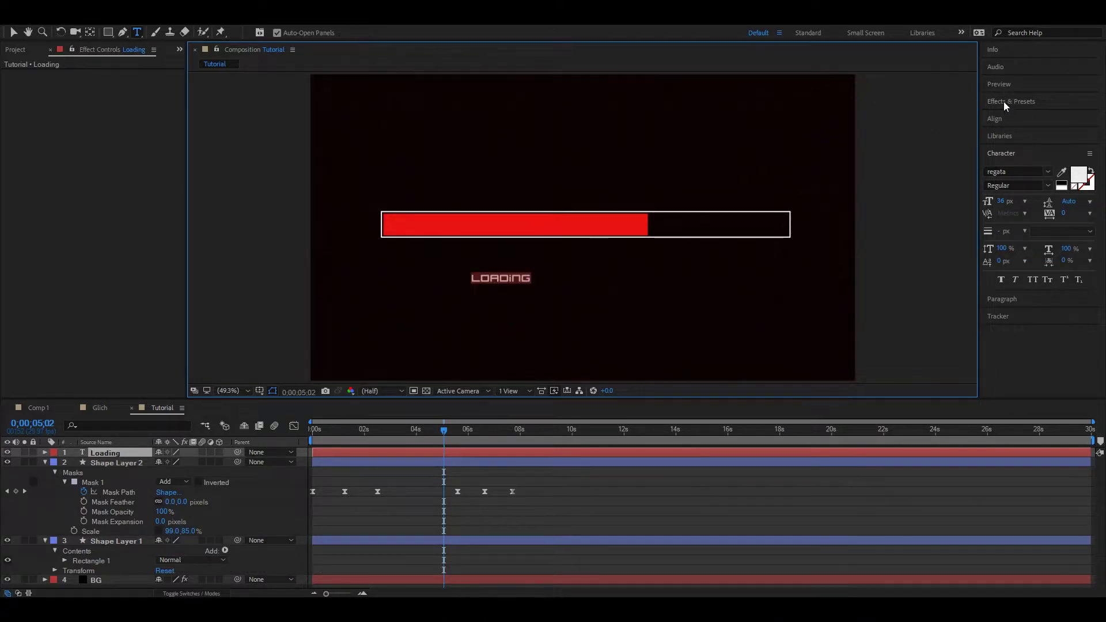
click(996, 118)
click(1011, 148)
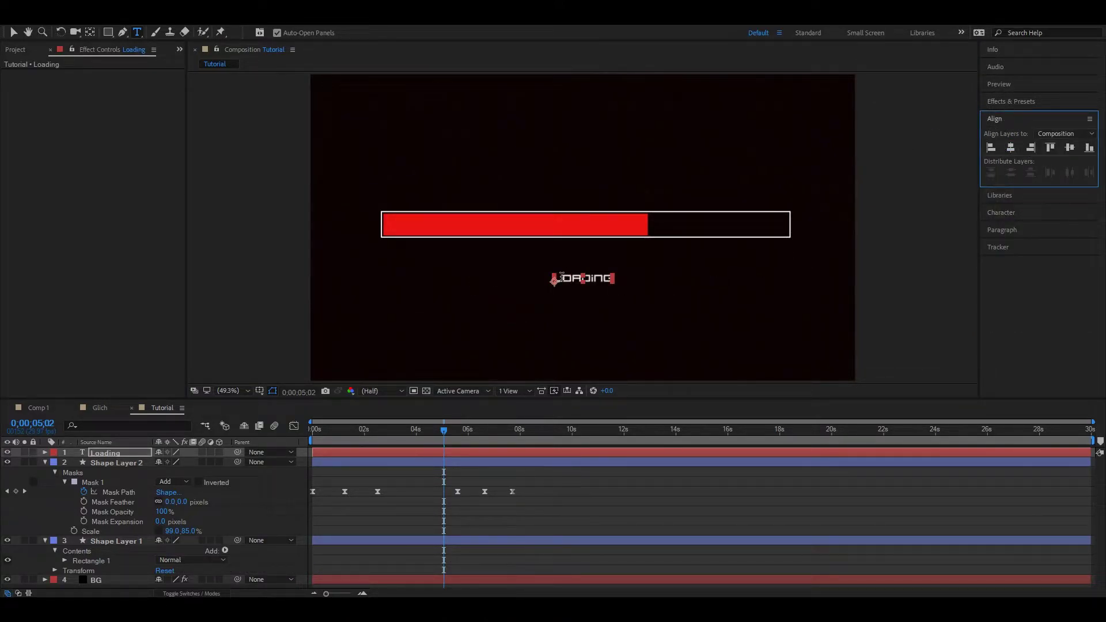
click(92, 33)
key(ctrl+alt+Home)
click(1011, 148)
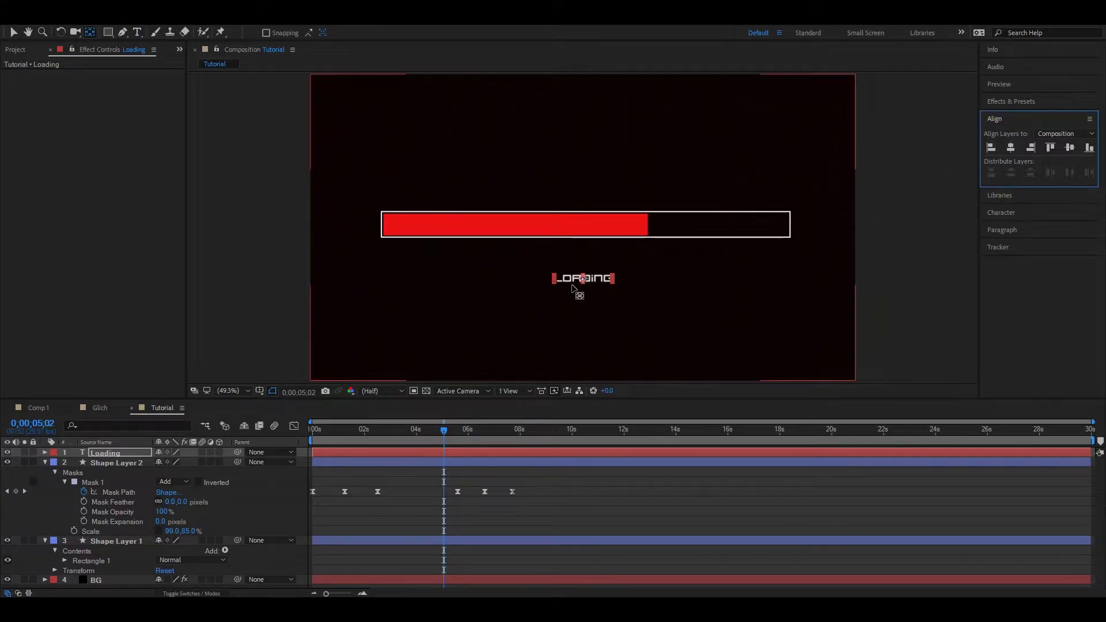
- Put spaces between the letters of the Loading caption and append three spaced dots
click(14, 32)
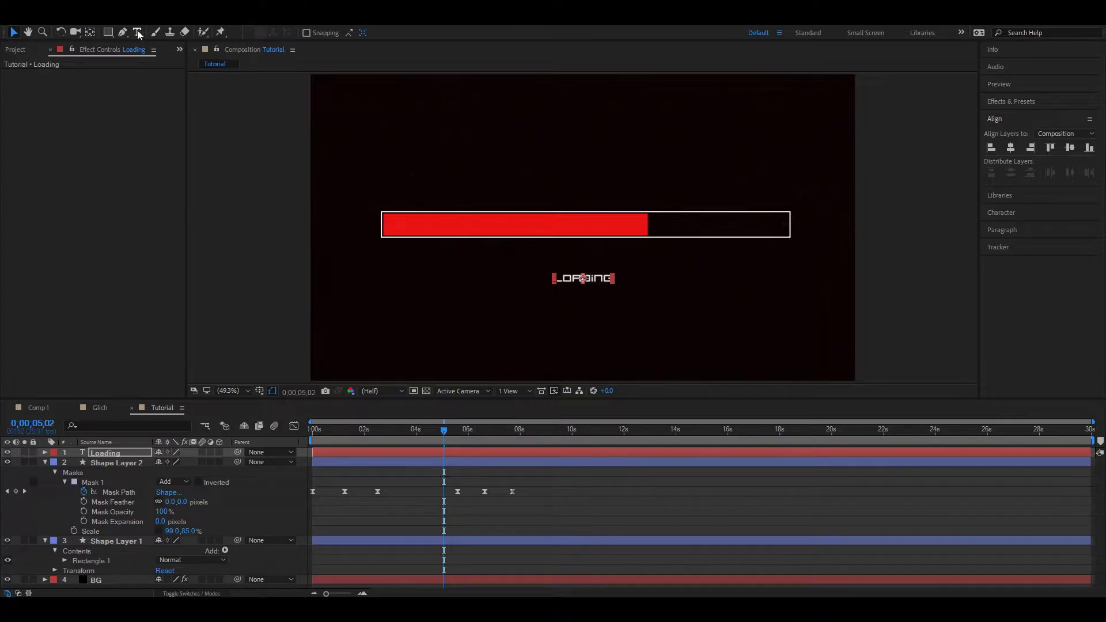
click(138, 32)
click(564, 277)
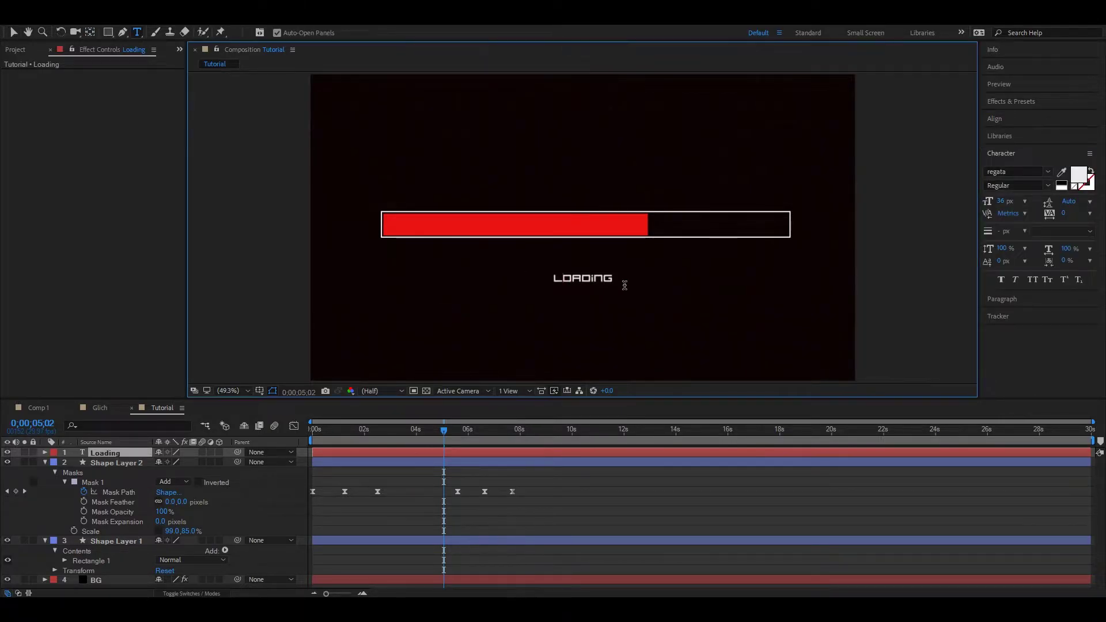
click(582, 279)
click(603, 278)
key(Right)
key(Right)
key(Right)
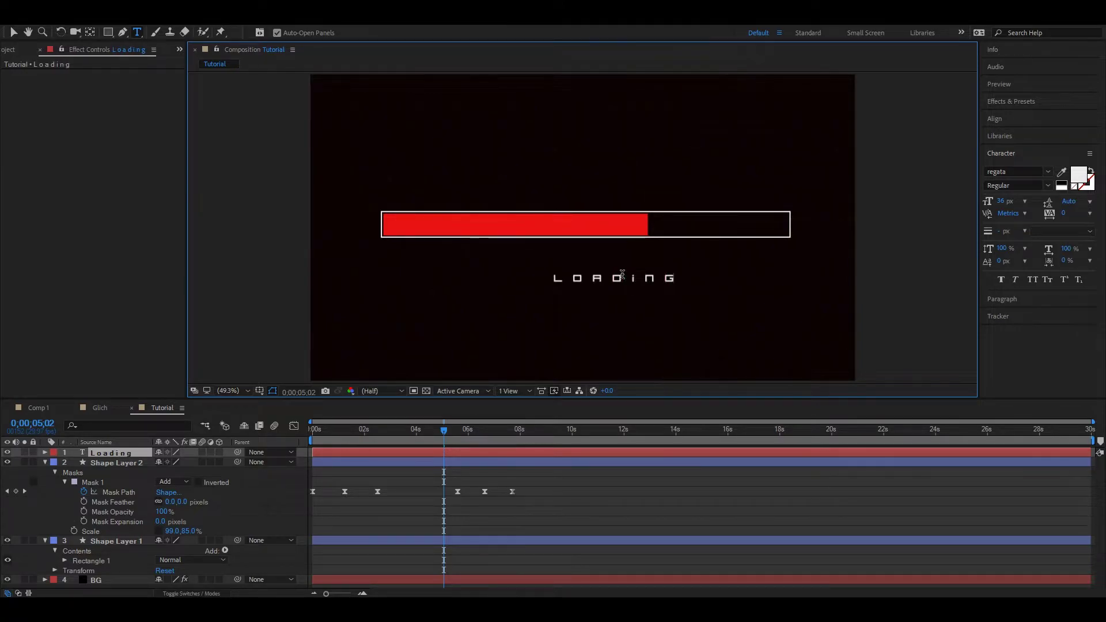
key(End)
text(. . .)
- Centre the dotted Loading caption horizontally in the composition and move its anchor point to the centre of the text
click(14, 32)
click(1015, 118)
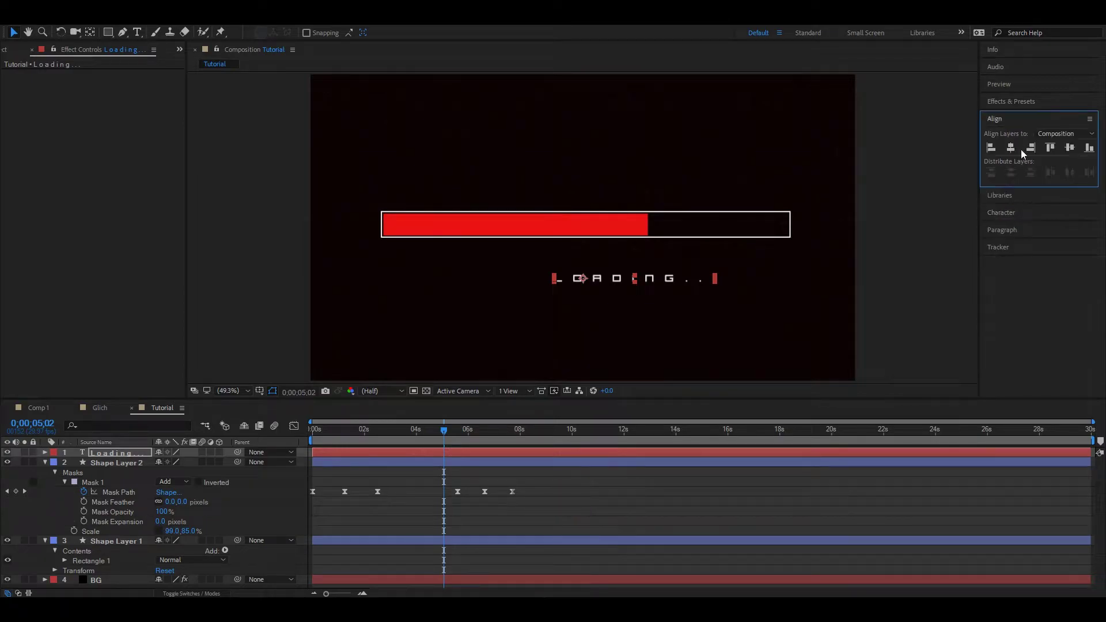
click(1011, 148)
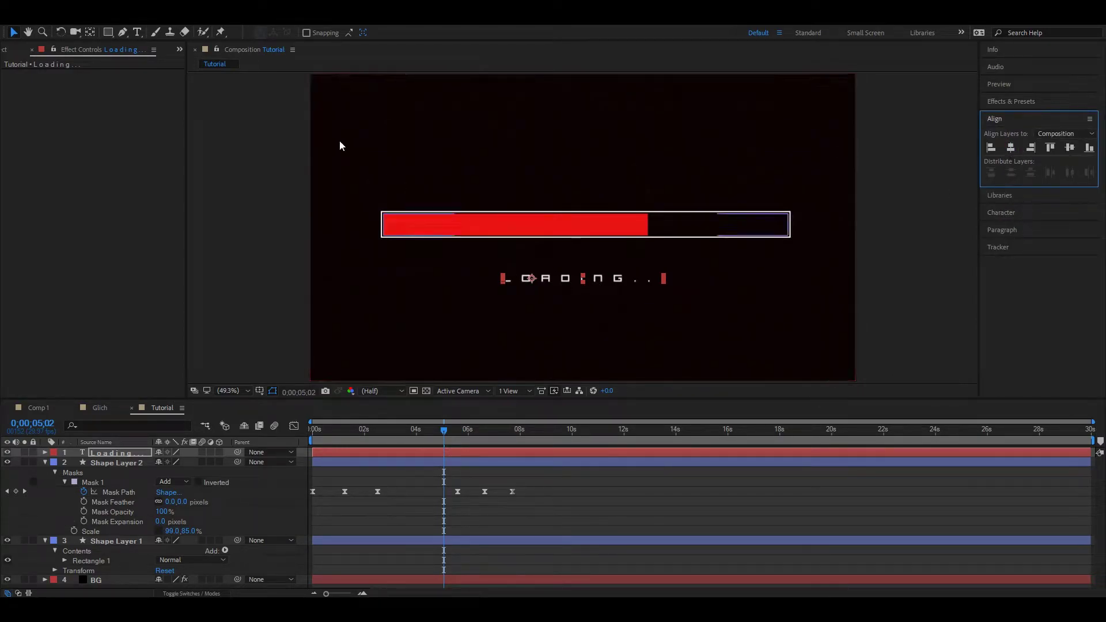
click(90, 32)
key(ctrl+alt+Home)
click(1011, 147)
click(867, 280)
key(comma)
key(comma)
key(period)
key(comma)
key(comma)
key(period)
key(period)
key(period)
key(comma)
- Align Shape Layer 1 and Shape Layer 2 to each other by their horizontal centres and deselect them
click(121, 540)
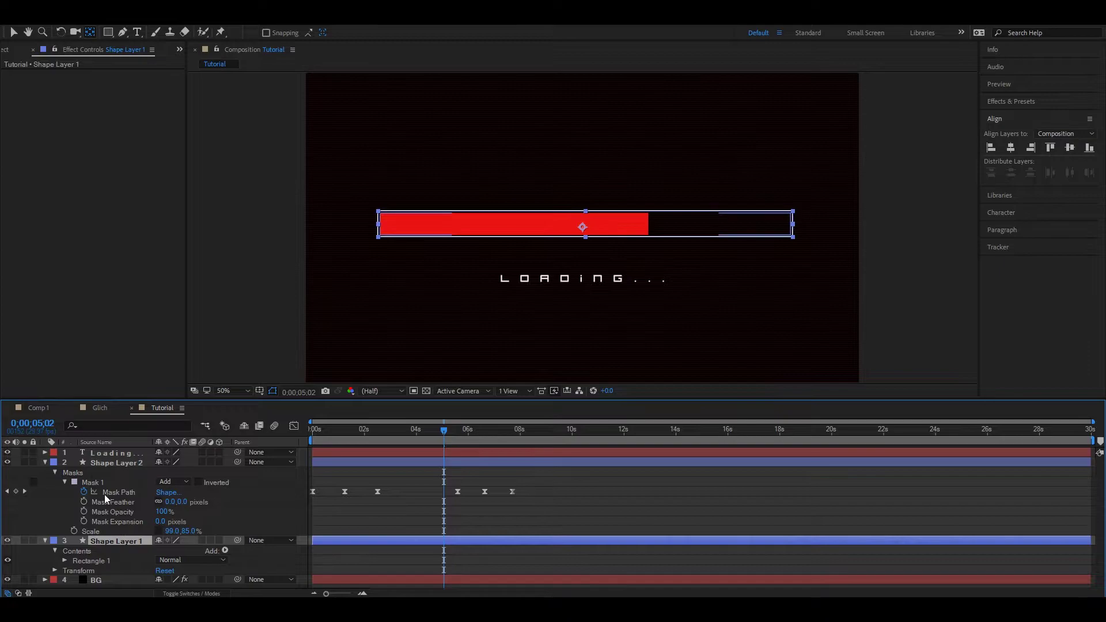
ctrl+click(97, 464)
click(1012, 147)
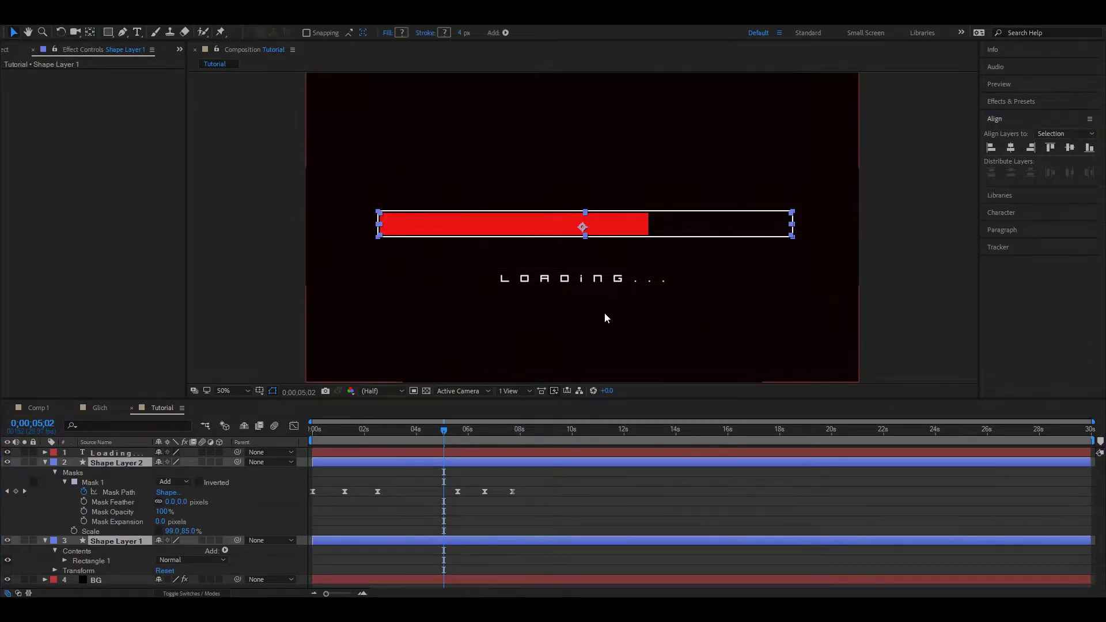
click(606, 280)
click(623, 312)
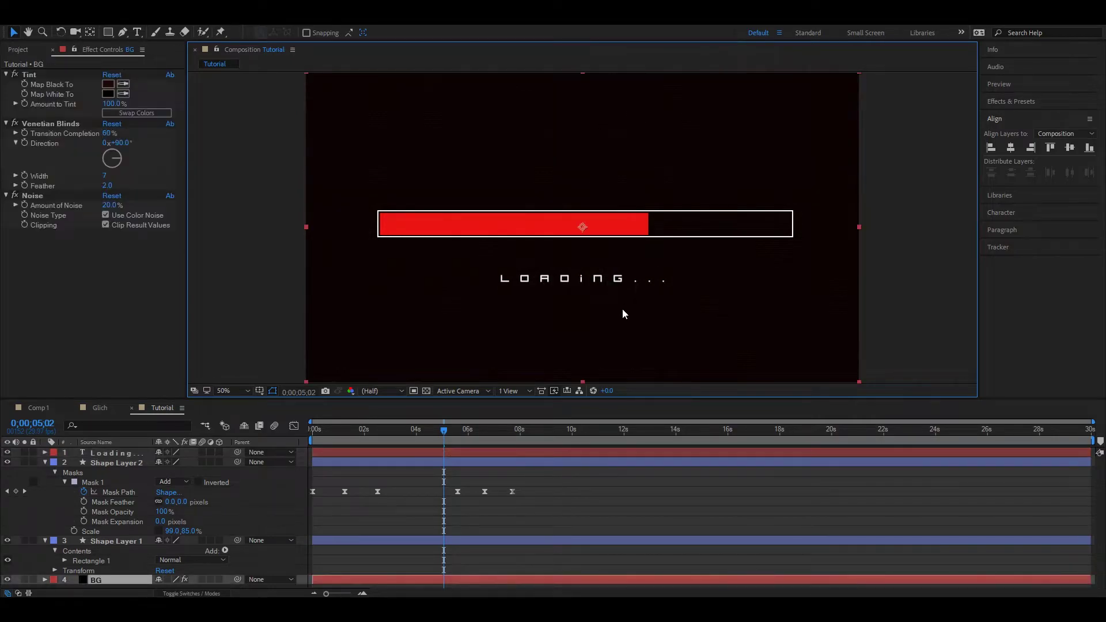
click(902, 307)
- Split the Loading text layer at 0;00;02;15, at the third Mask Path keyframe
drag(446, 441, 378, 440)
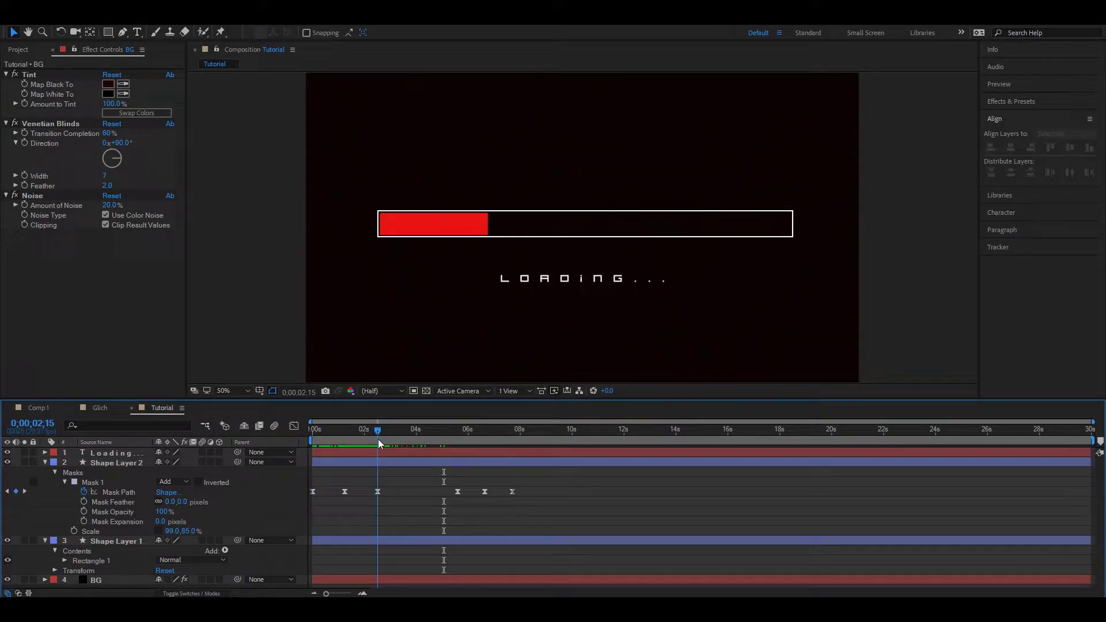
click(337, 451)
key(ctrl+shift+d)
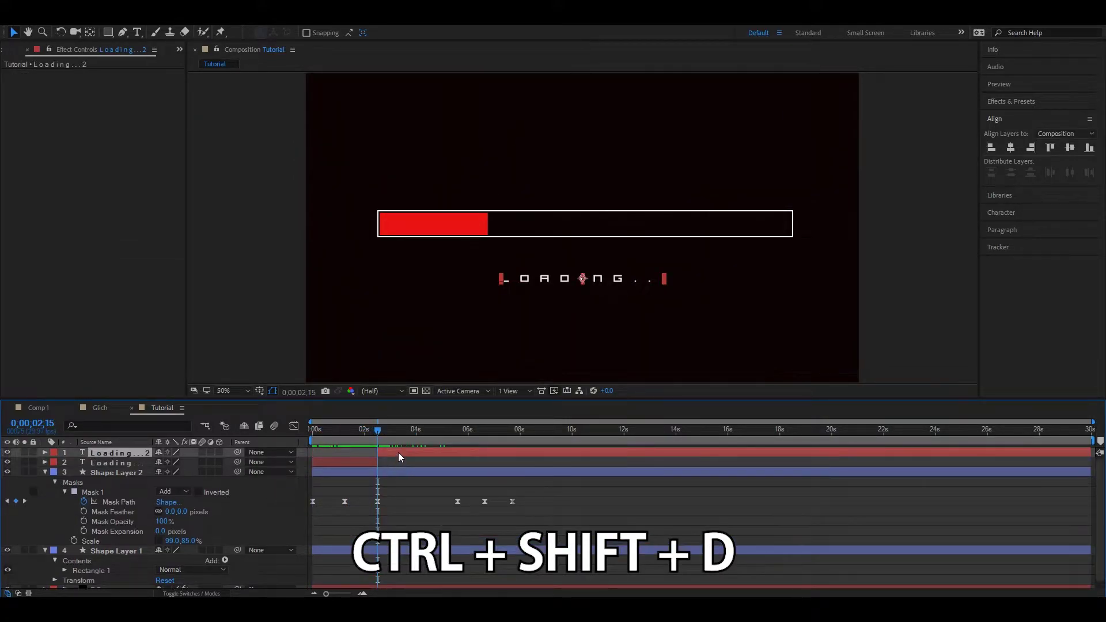
- Replace the text of the second caption segment with "S t a r t i n g . . .", spacing out the letters and dots
click(137, 32)
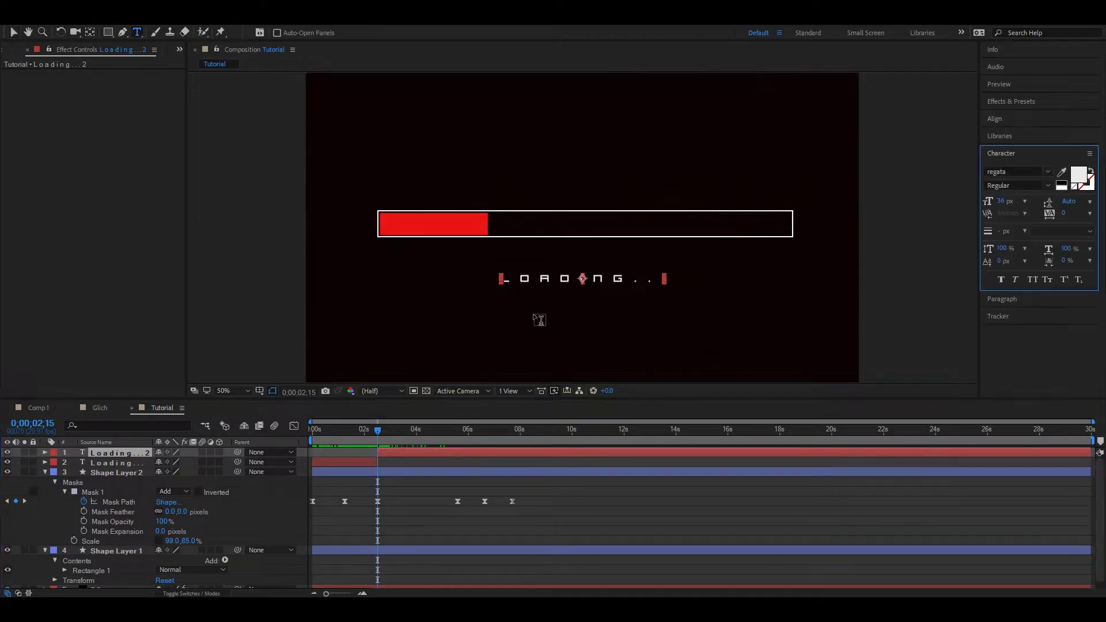
click(544, 279)
key(ctrl+a)
text(S)
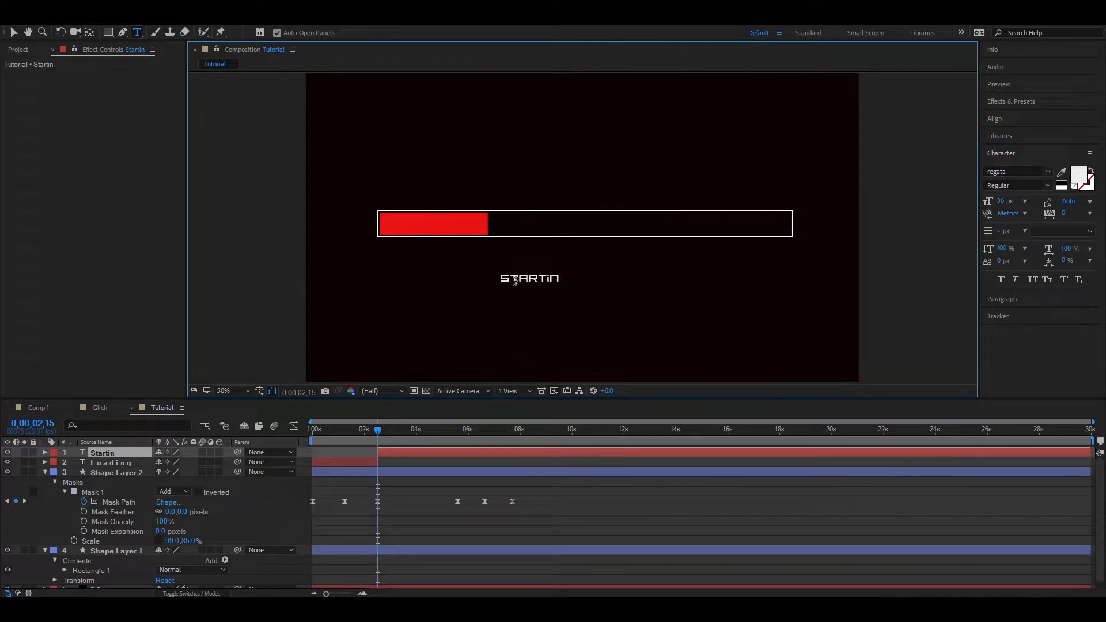
click(511, 279)
click(529, 280)
click(549, 279)
key(Right)
key(Right)
key(Right)
key(Right)
text(G)
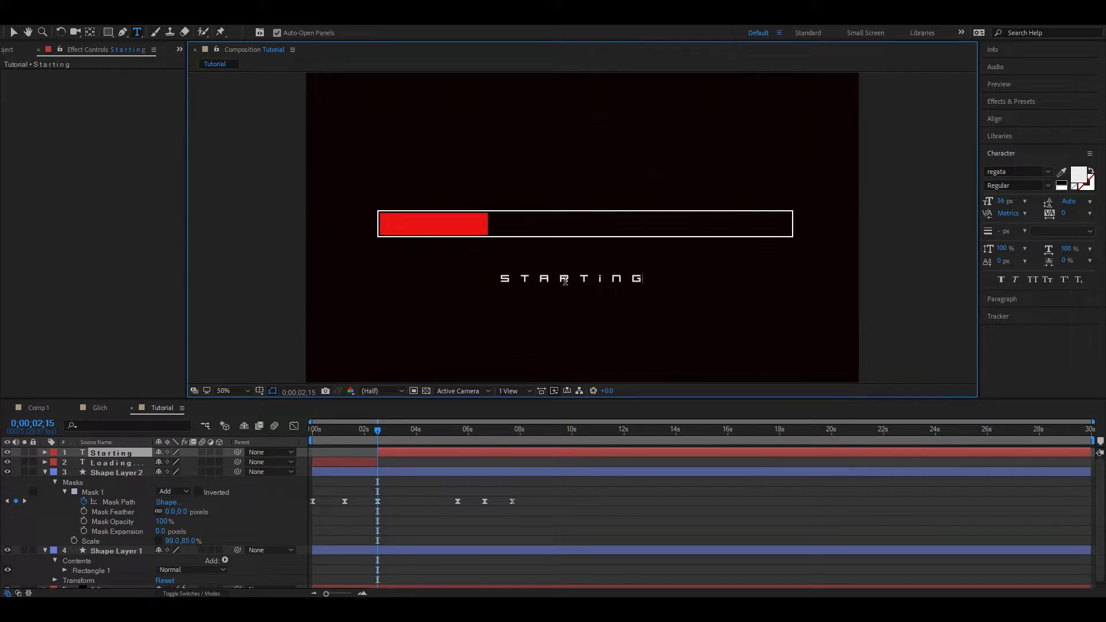
text( .)
- Centre the Starting caption horizontally in the composition and deselect it
click(11, 33)
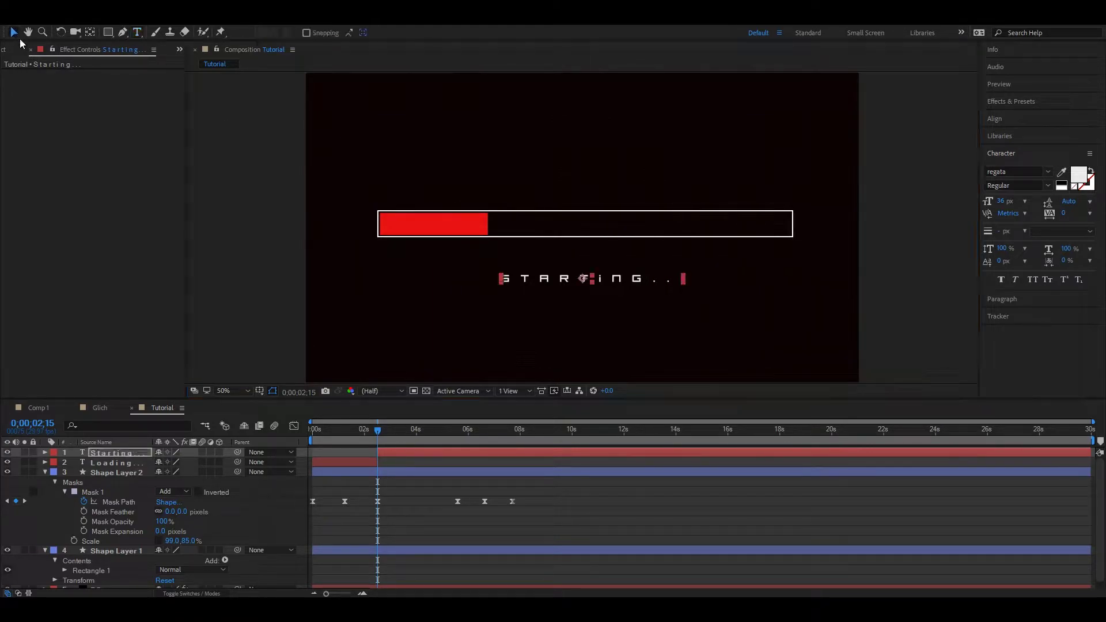
click(1006, 124)
click(1012, 147)
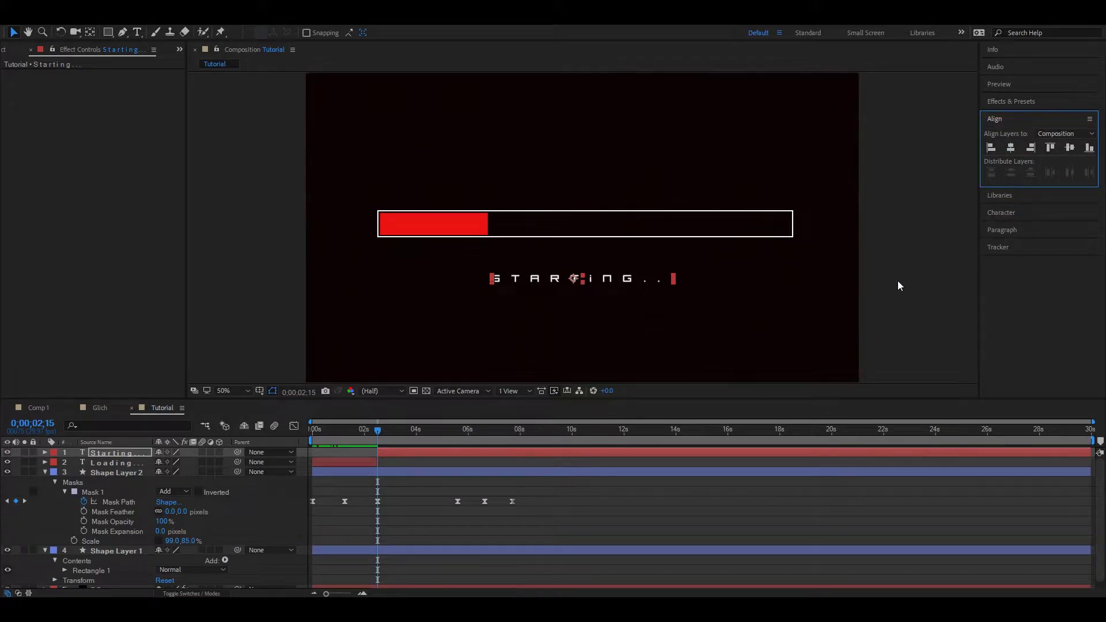
click(882, 282)
- Preview the animation and split the Starting text layer at 0;00;06;19, at the fifth Mask Path keyframe
mouse_move(378, 430)
mouse_down()
mouse_move(358, 430)
mouse_move(384, 430)
mouse_up()
key(space)
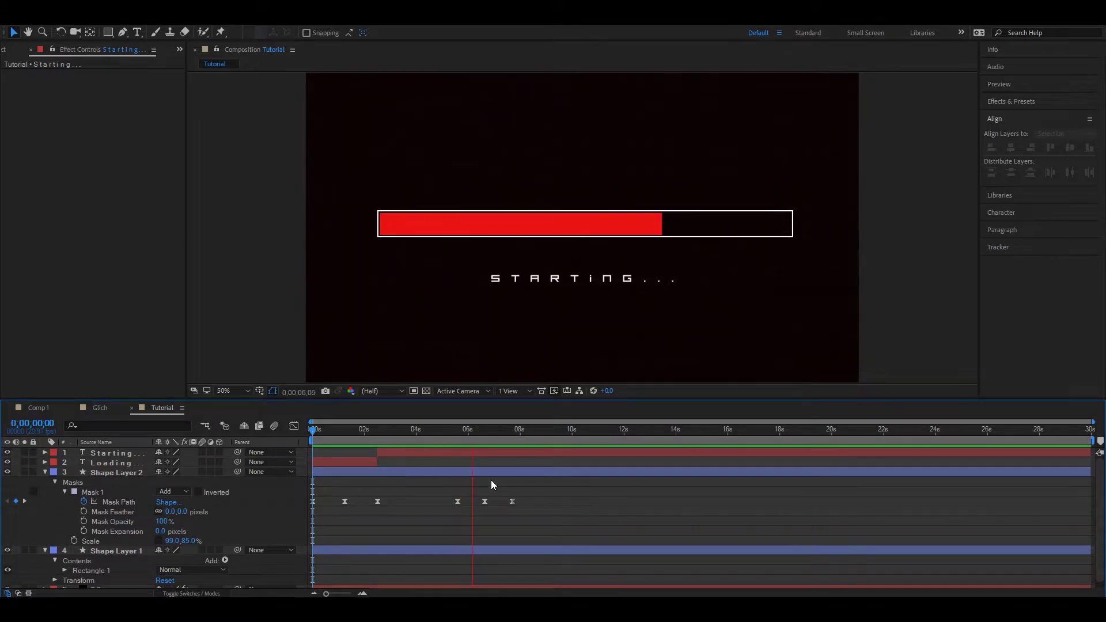
click(486, 430)
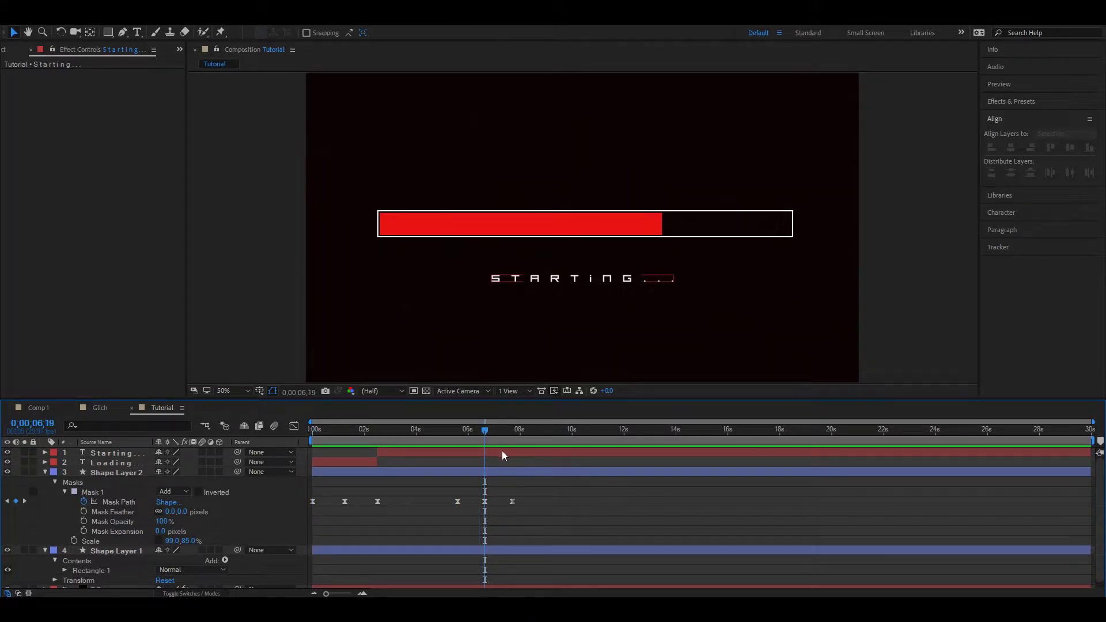
key(ctrl+shift+d)
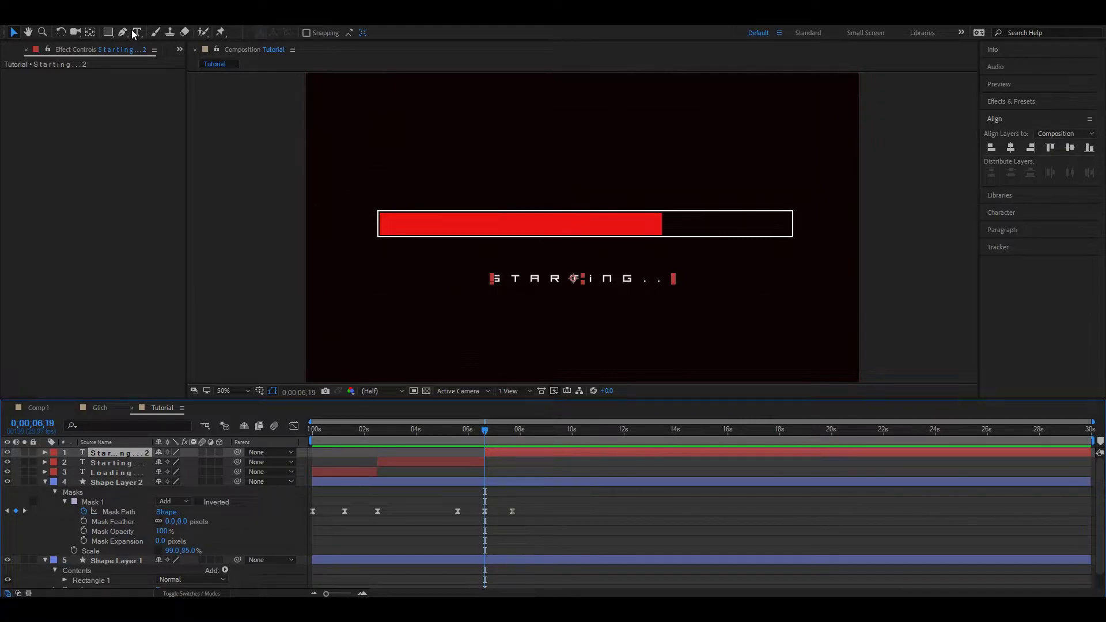
- Replace the text of the third caption segment with "Access to system" in spaced-out letters
click(135, 32)
click(486, 427)
click(552, 283)
key(ctrl+a)
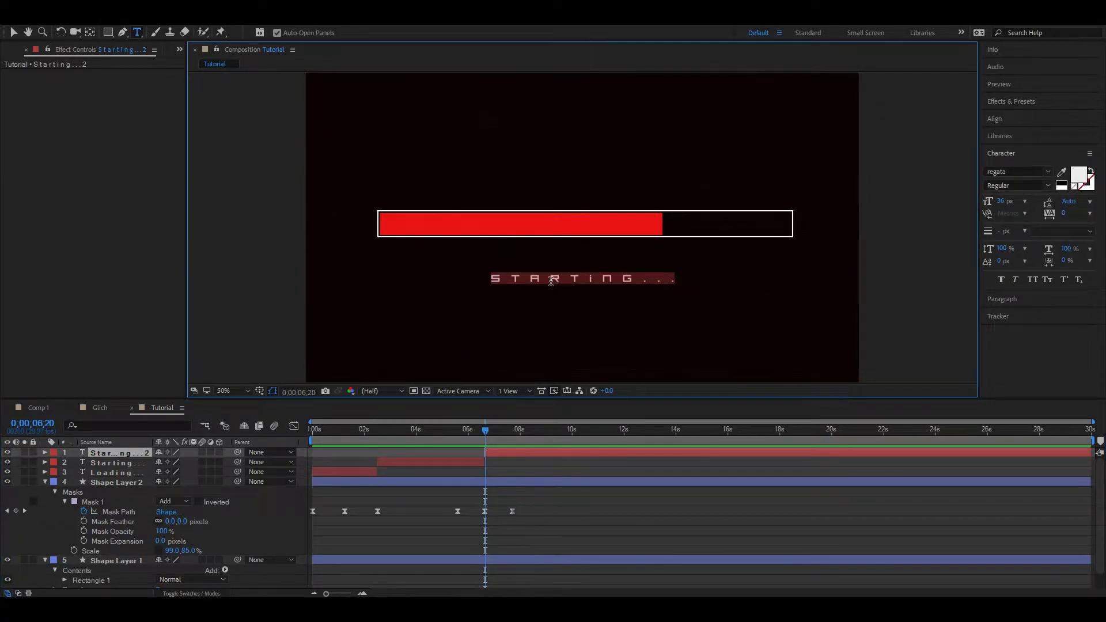
text(A)
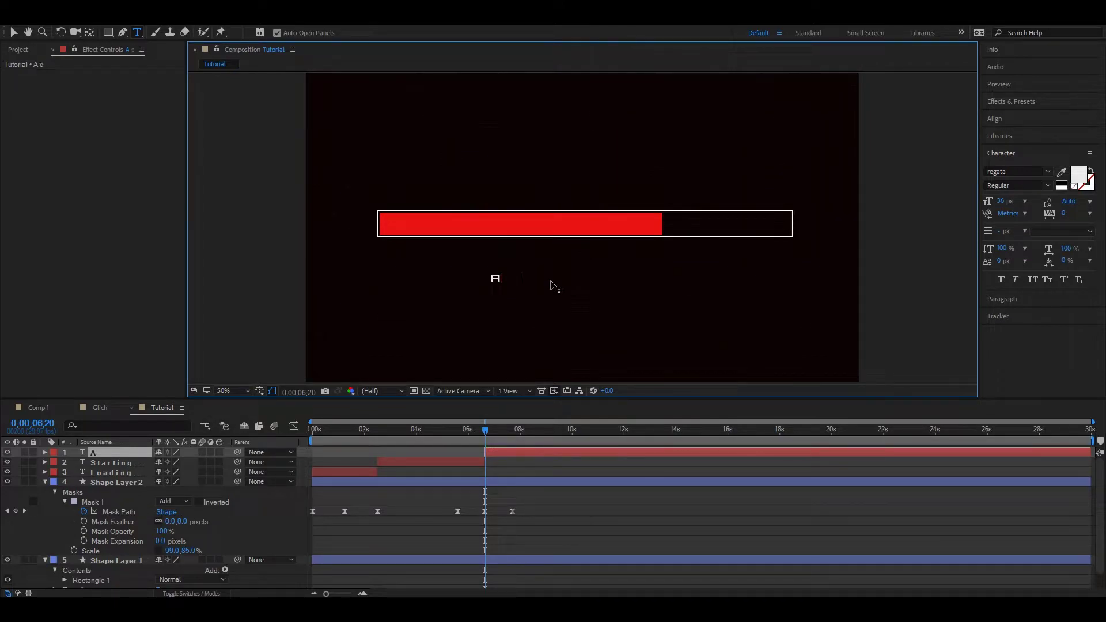
text(ccess)
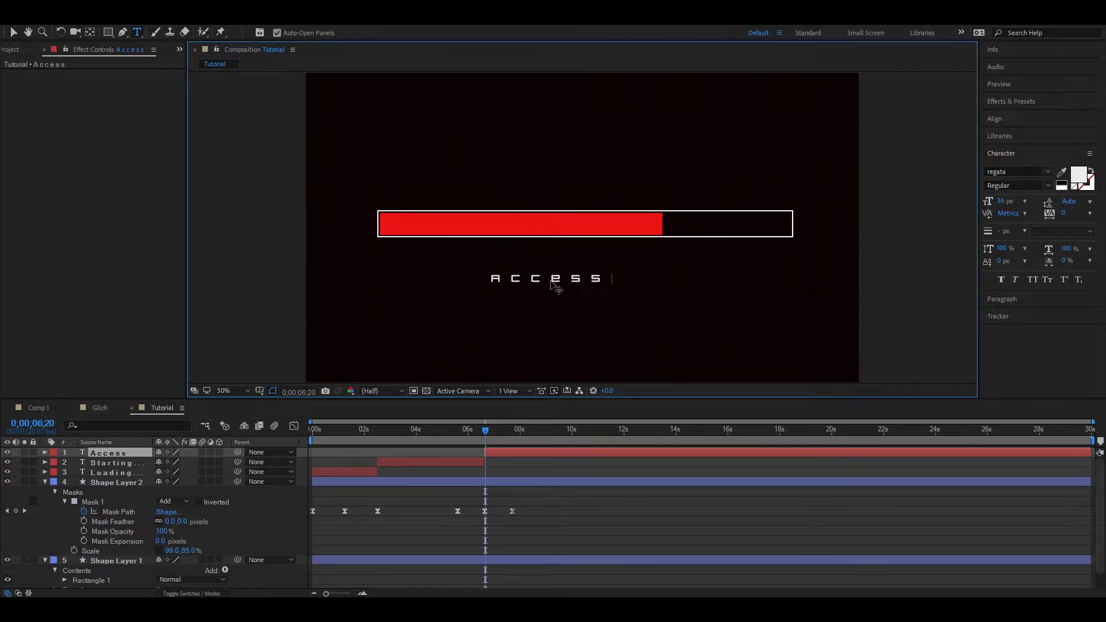
text( to system)
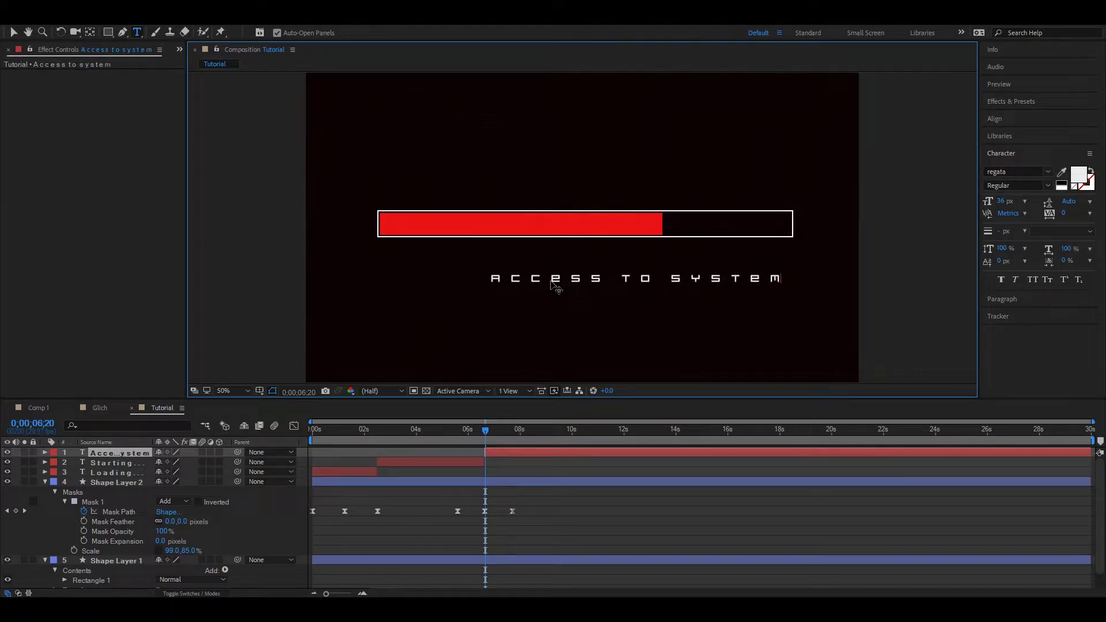
- Centre the "Access to system" caption horizontally in the composition and deselect it
click(1008, 120)
click(1011, 149)
click(11, 31)
click(258, 257)
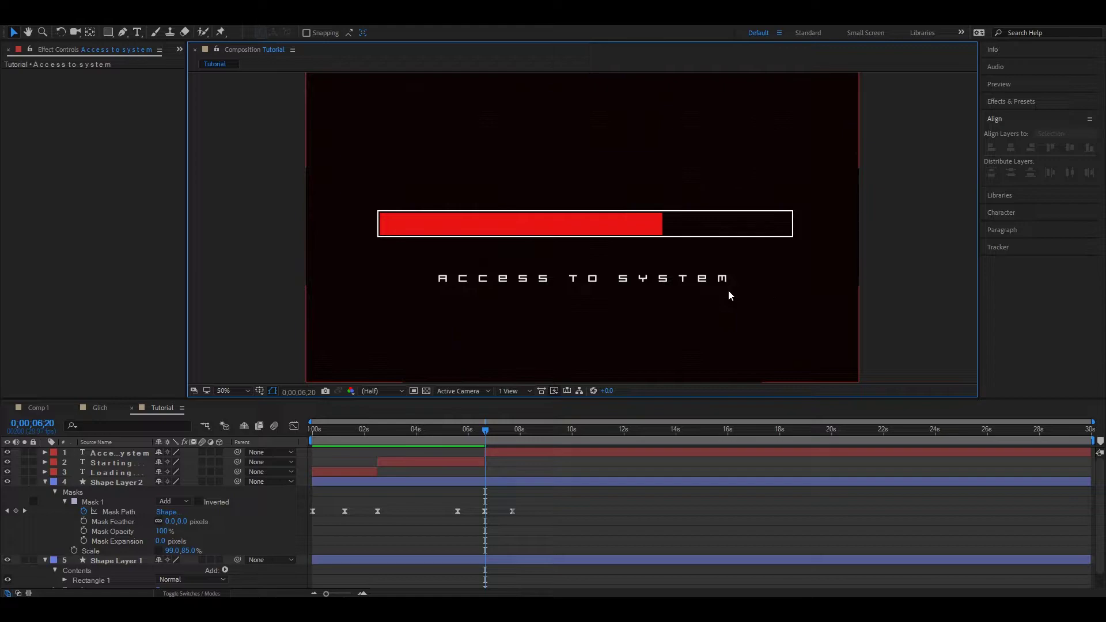
- Shorten the work area to end at about 9.3 seconds and preview the animation with all three captions
drag(488, 431, 552, 434)
drag(1095, 440, 564, 440)
key(space)
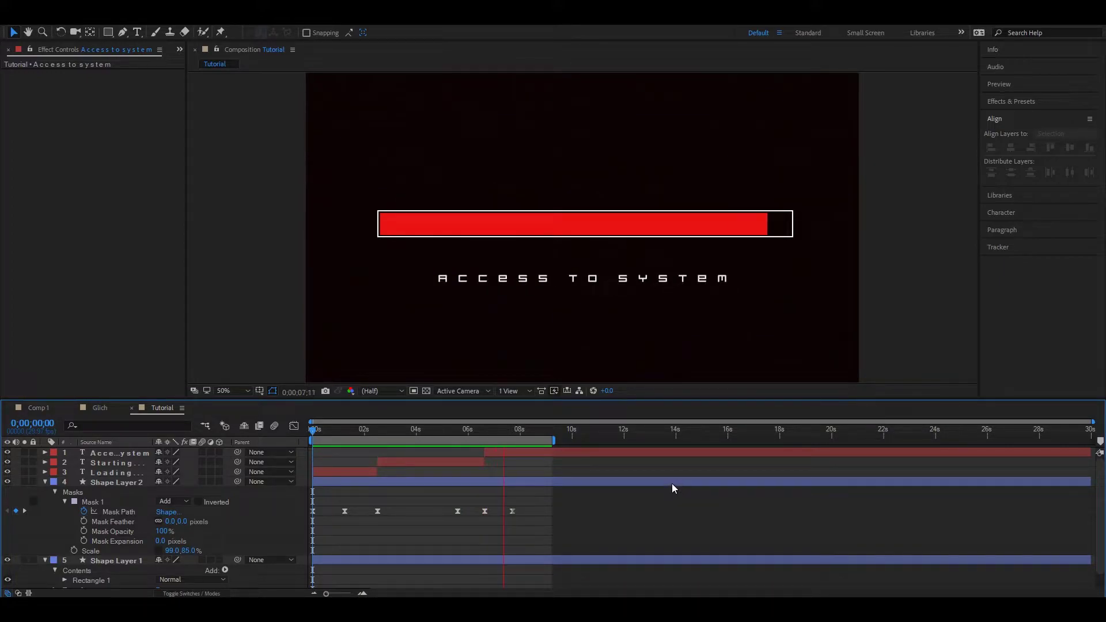
key(space)
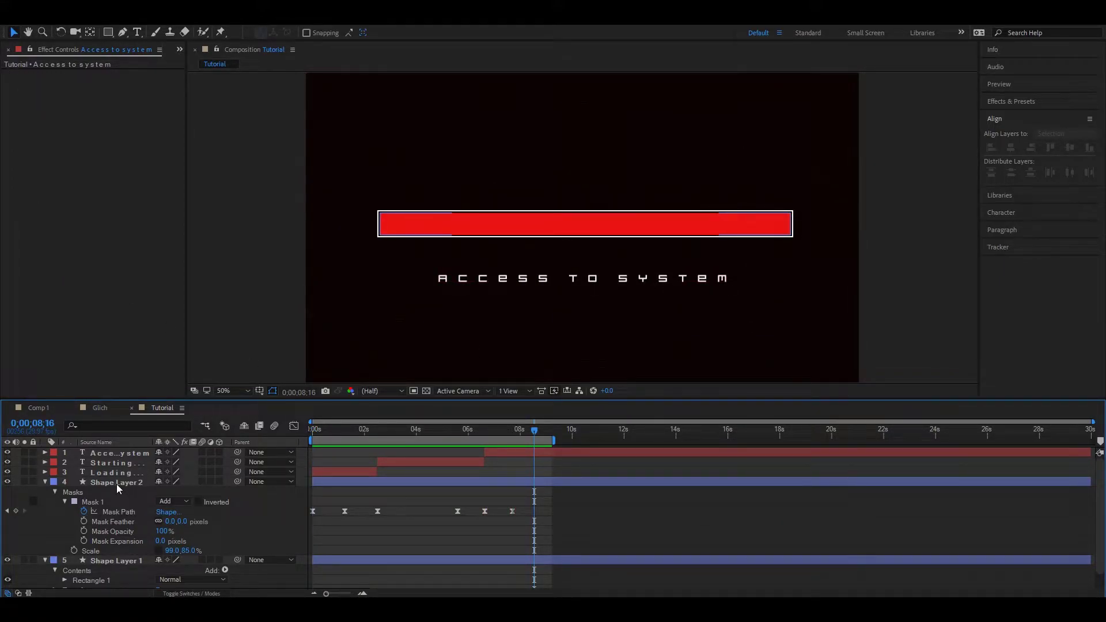
- Create a new 1920 x 1080 composition named "Glich" with the HDTV 1080 29.97 preset and a 30-second duration
click(126, 472)
click(10, 50)
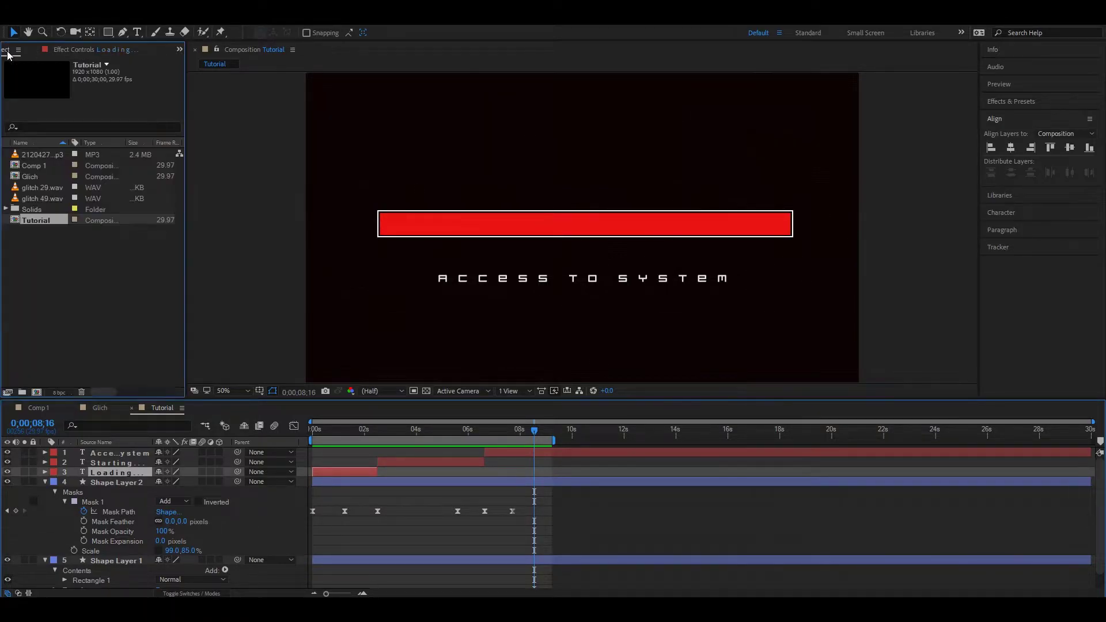
click(124, 292)
right_click(104, 282)
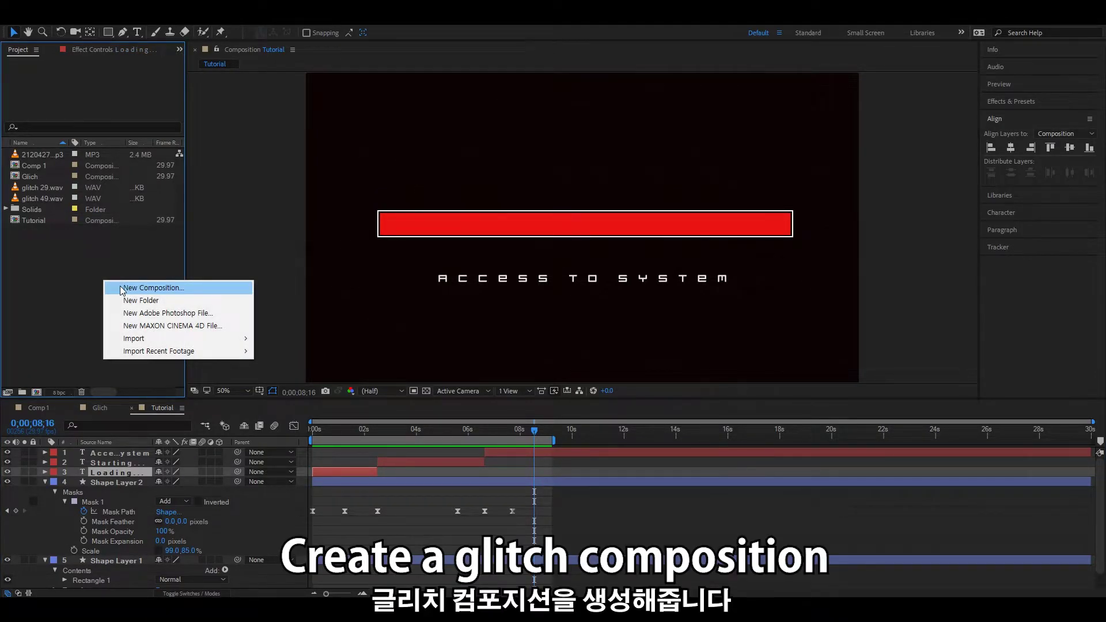
click(151, 287)
text(Glich)
drag(745, 165, 366, 156)
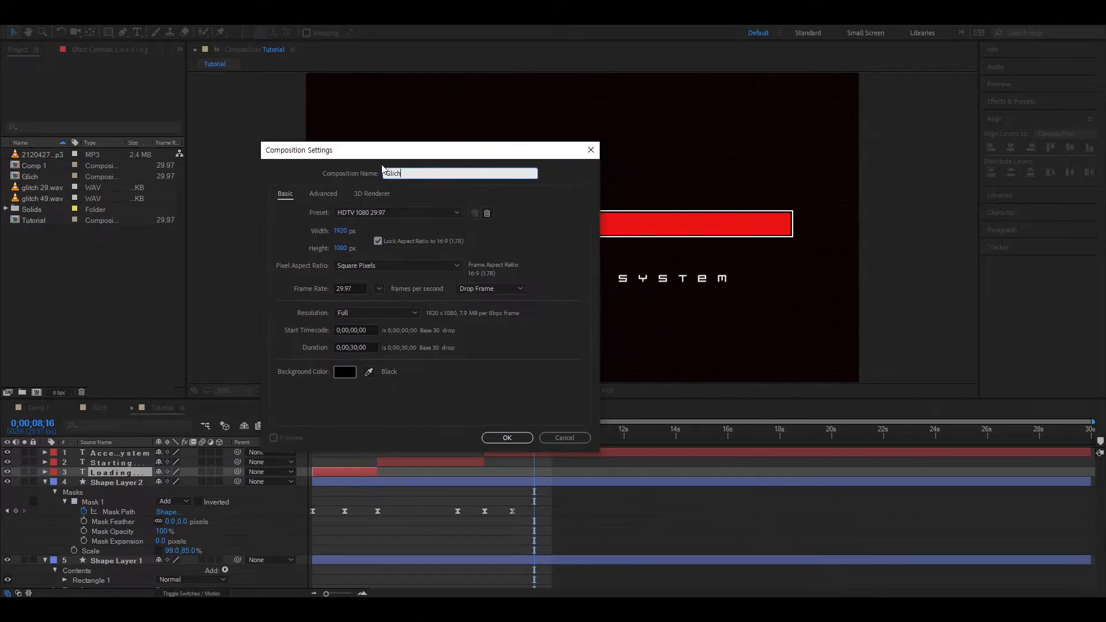
click(508, 438)
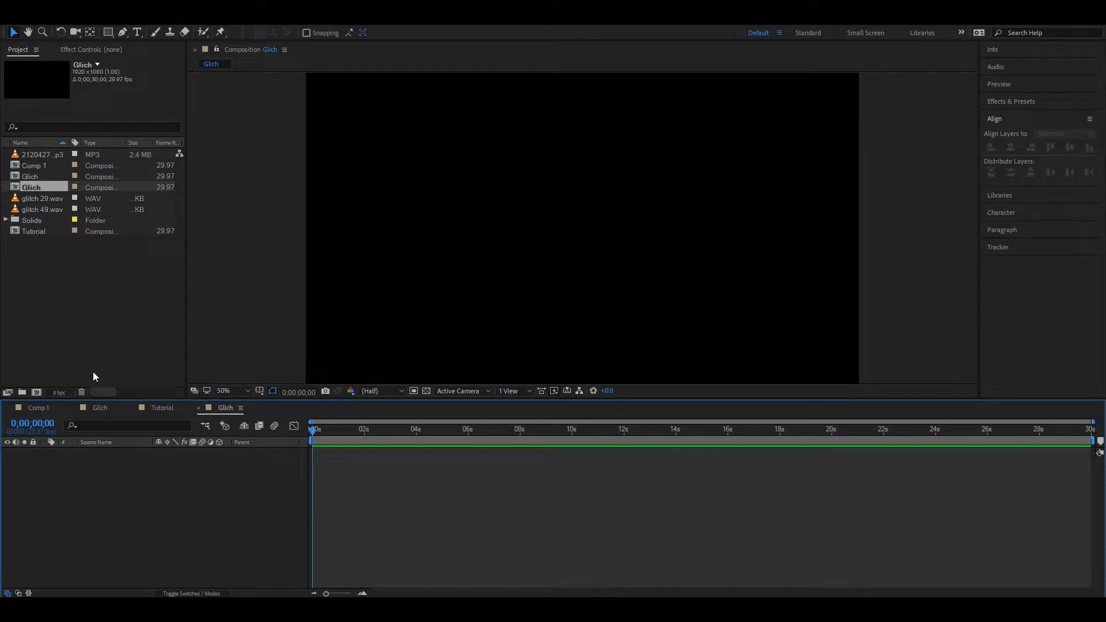
- Place the new Glich composition as the top layer of the Tutorial composition and open it
click(162, 408)
drag(28, 187, 109, 458)
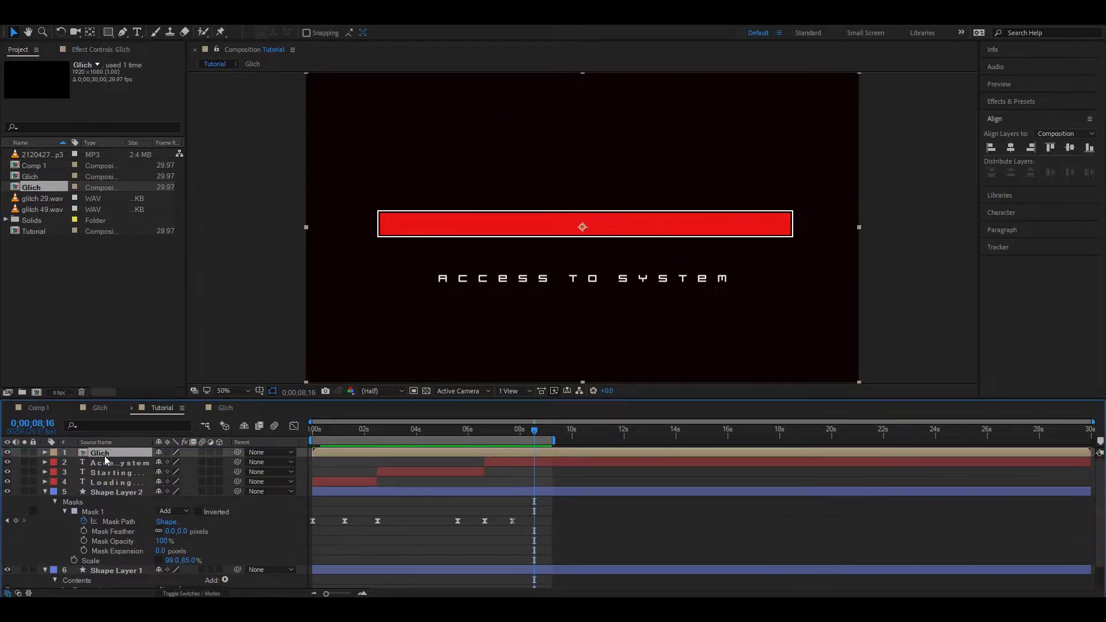
double_click(112, 452)
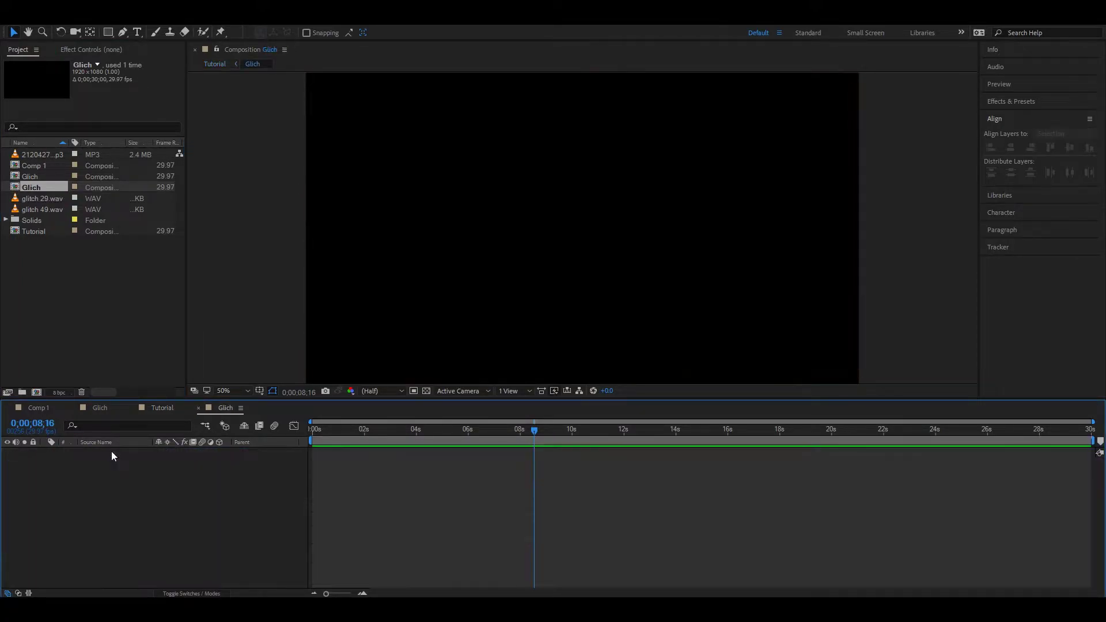
- Add a 1920 x 1080 black solid named "Glich" to the Glich composition
right_click(210, 465)
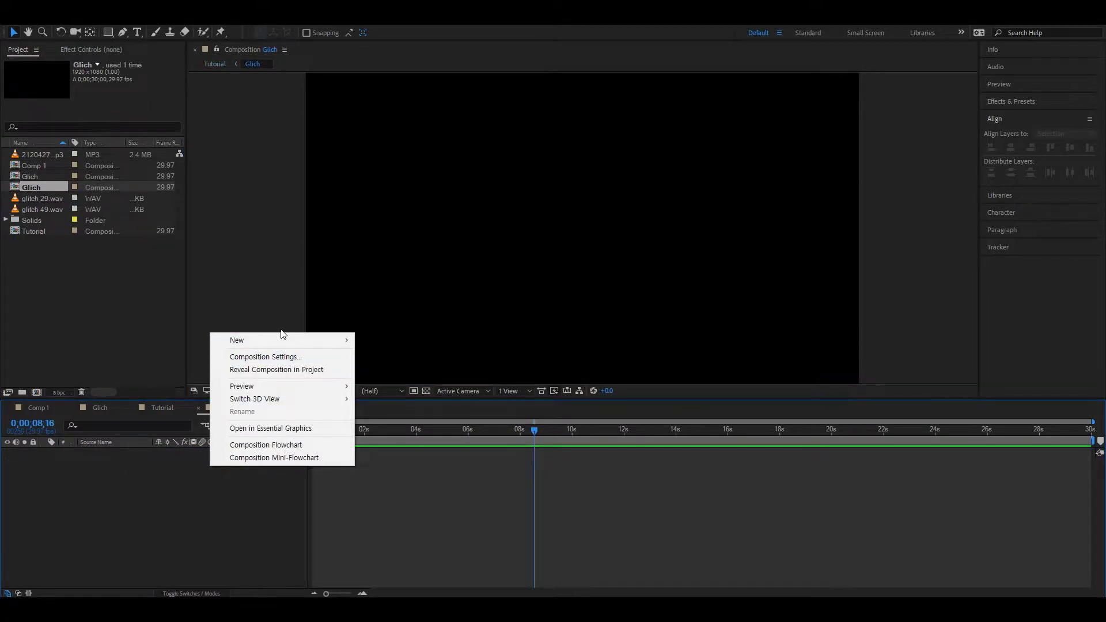
mouse_move(283, 340)
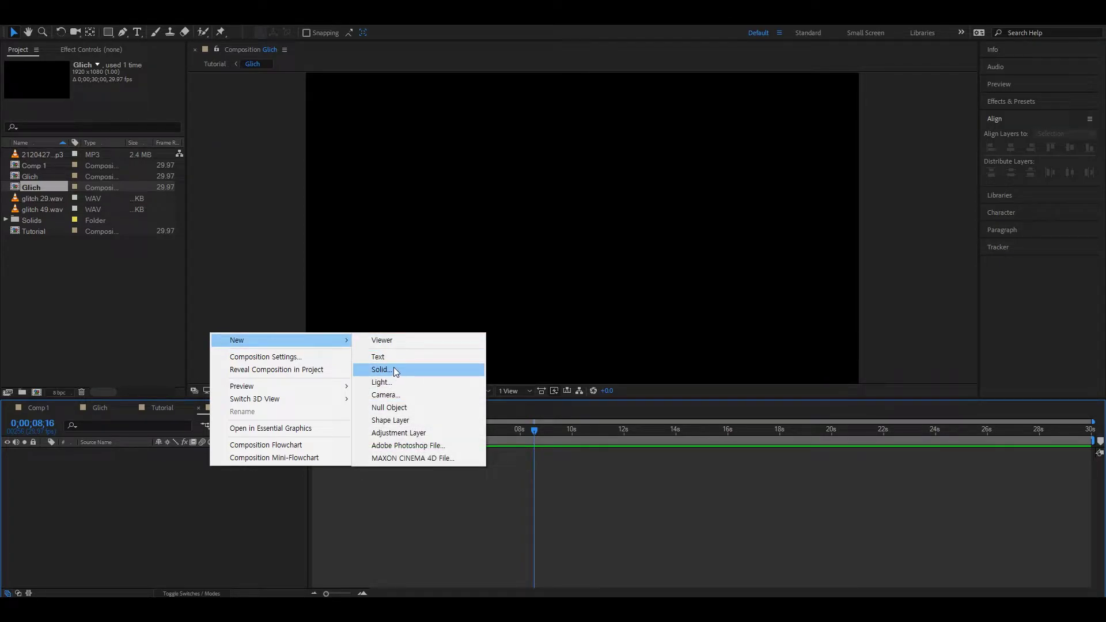
click(392, 370)
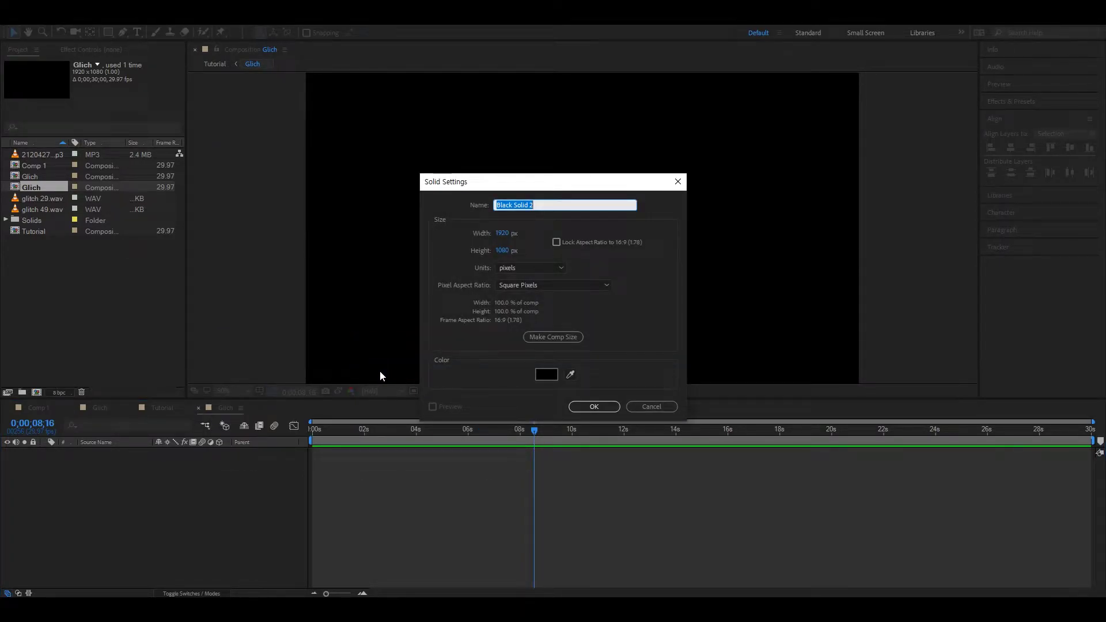
text(Glich)
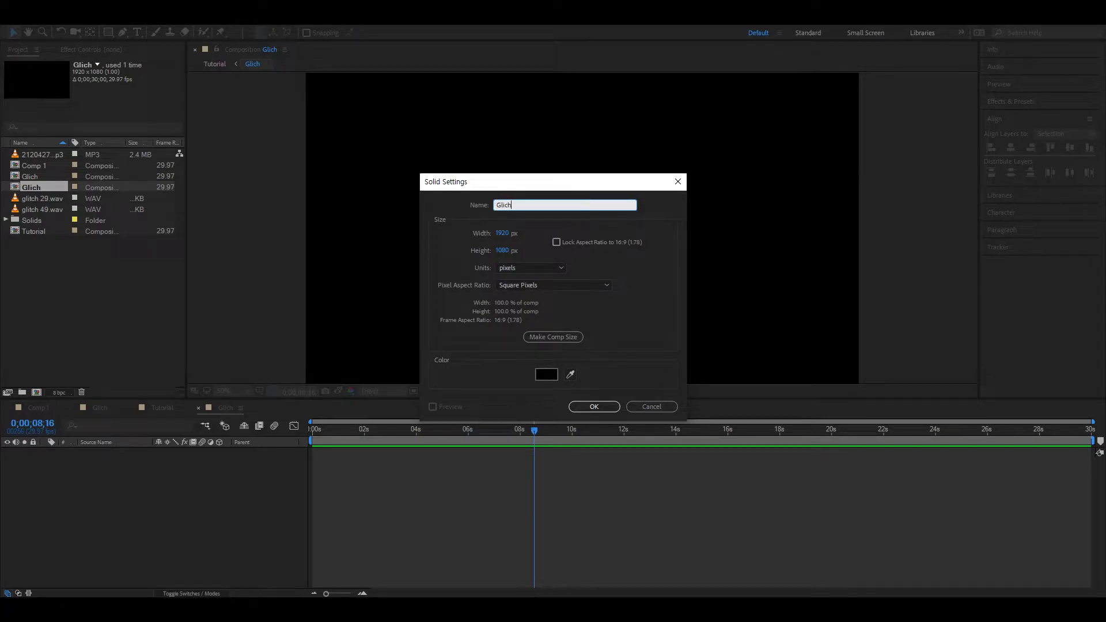
key(Return)
click(208, 499)
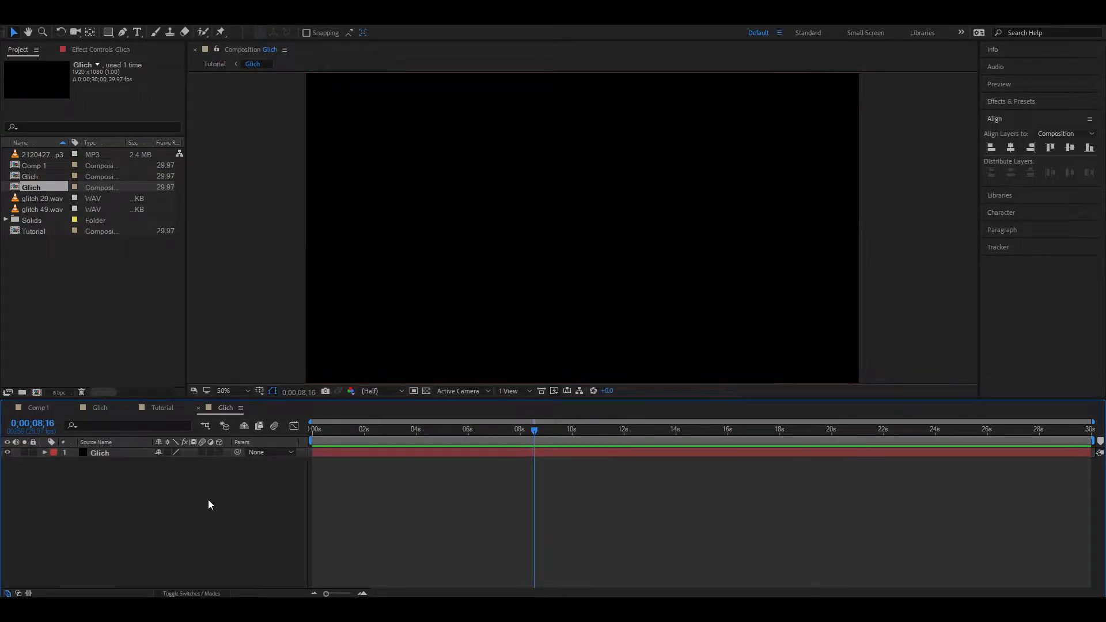
- Apply the Fractal Noise effect to the Glich solid layer
click(98, 453)
key(ctrl+space)
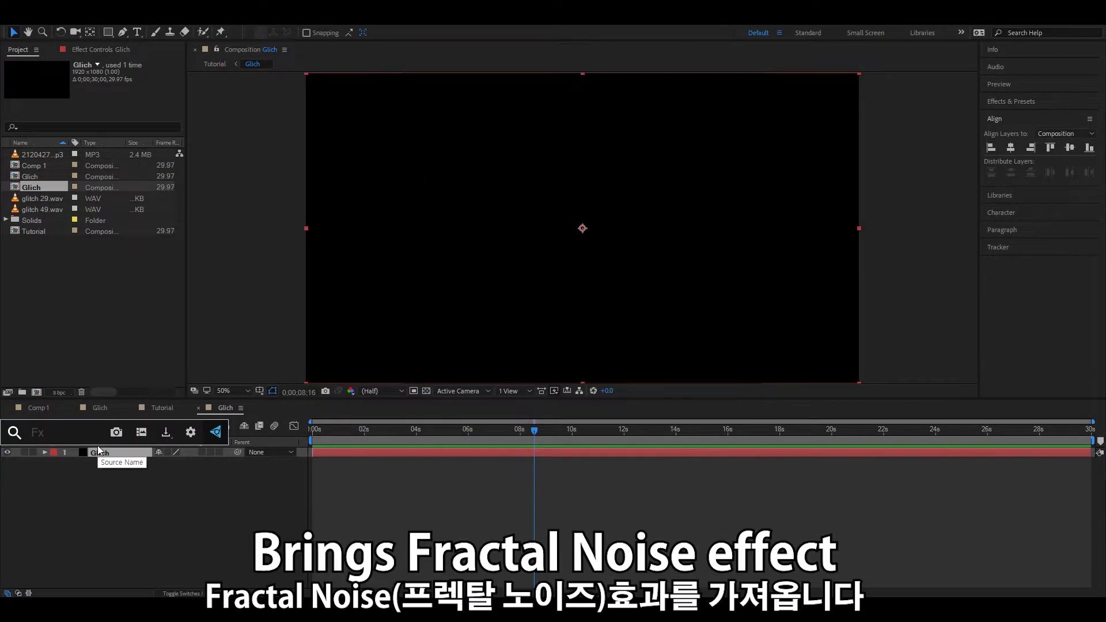
text(frac)
key(Down)
key(Return)
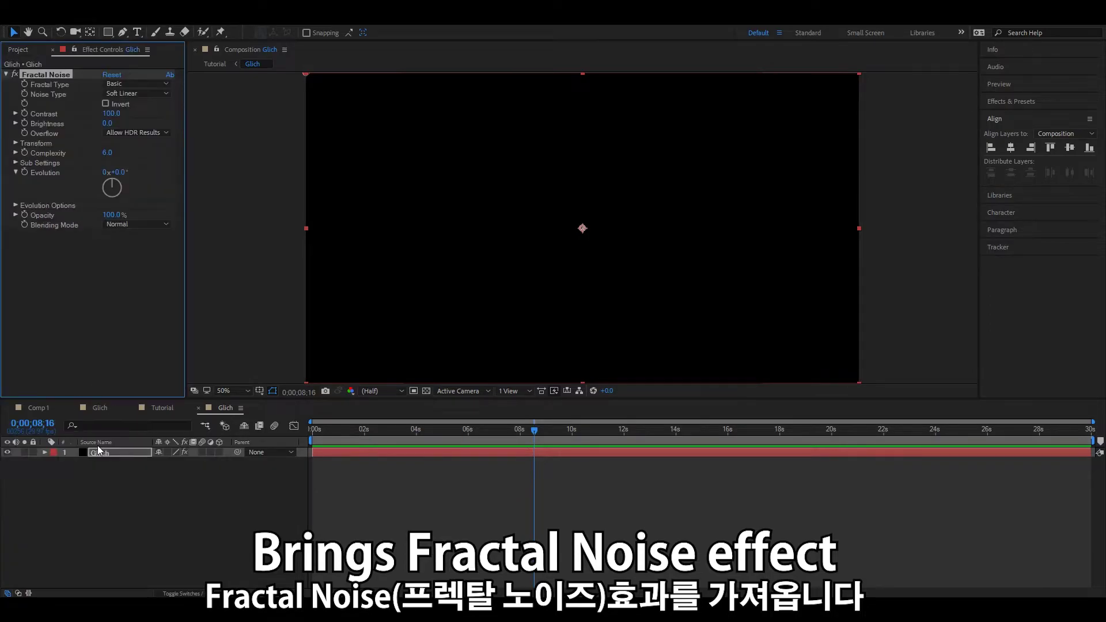
click(68, 292)
- Set the Fractal Noise fractal type to Turbulent Basic and its noise type to Block
click(136, 85)
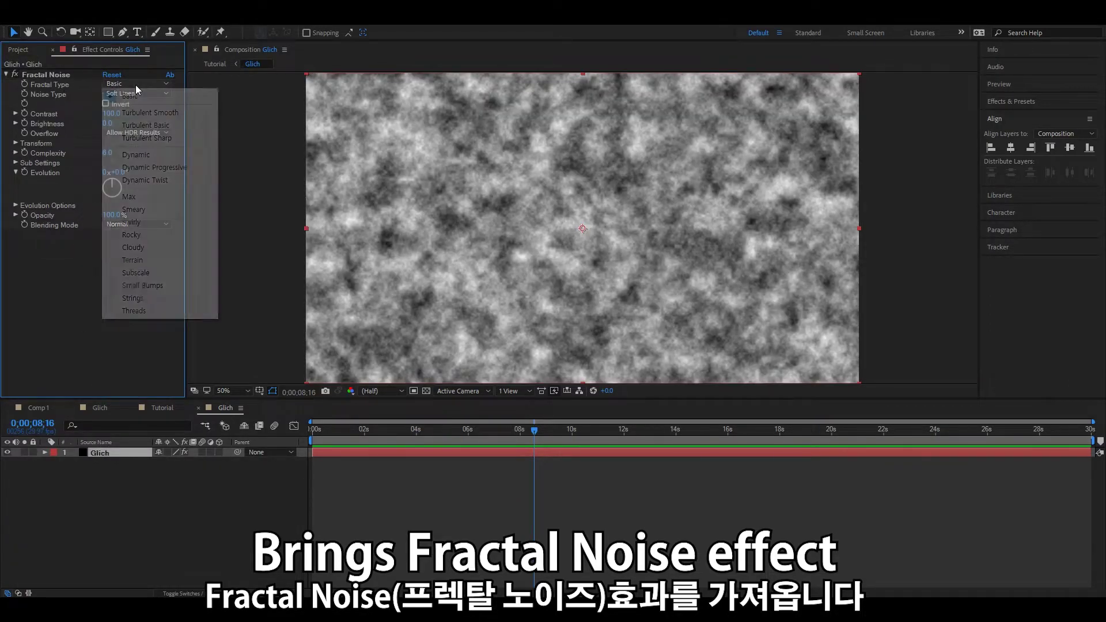
click(156, 126)
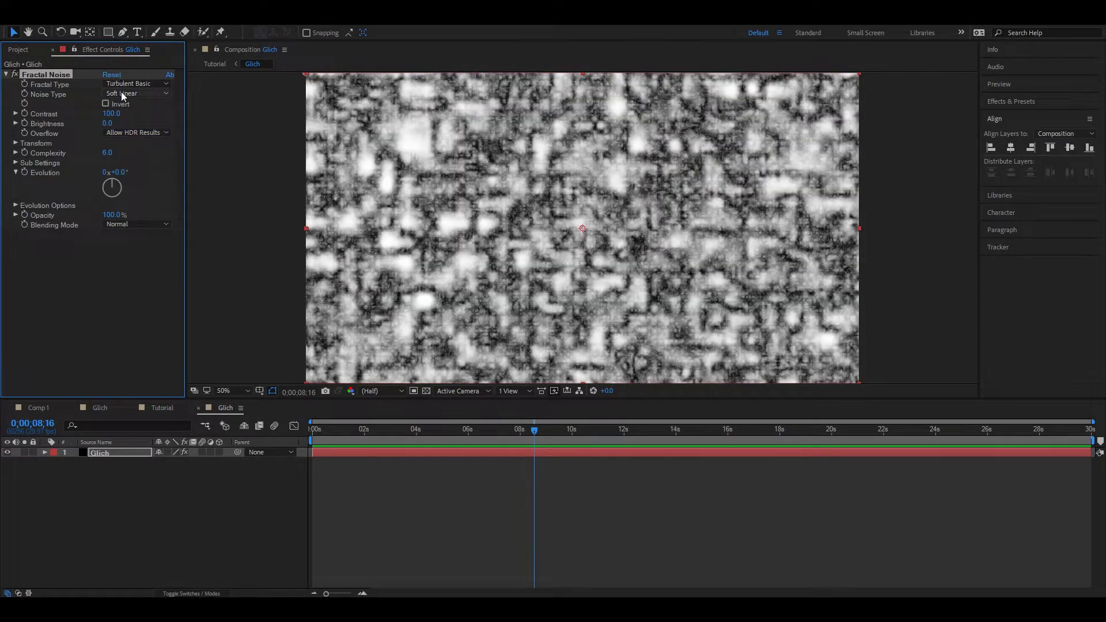
click(122, 95)
click(132, 106)
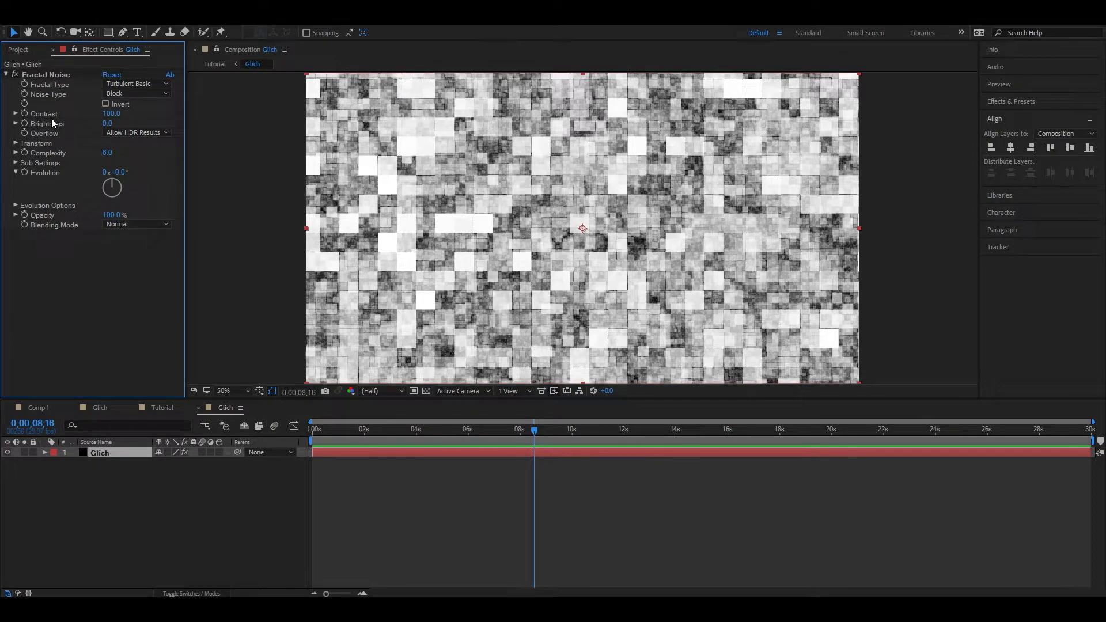
- Turn off uniform scaling in the Fractal Noise transform settings
click(16, 144)
click(26, 173)
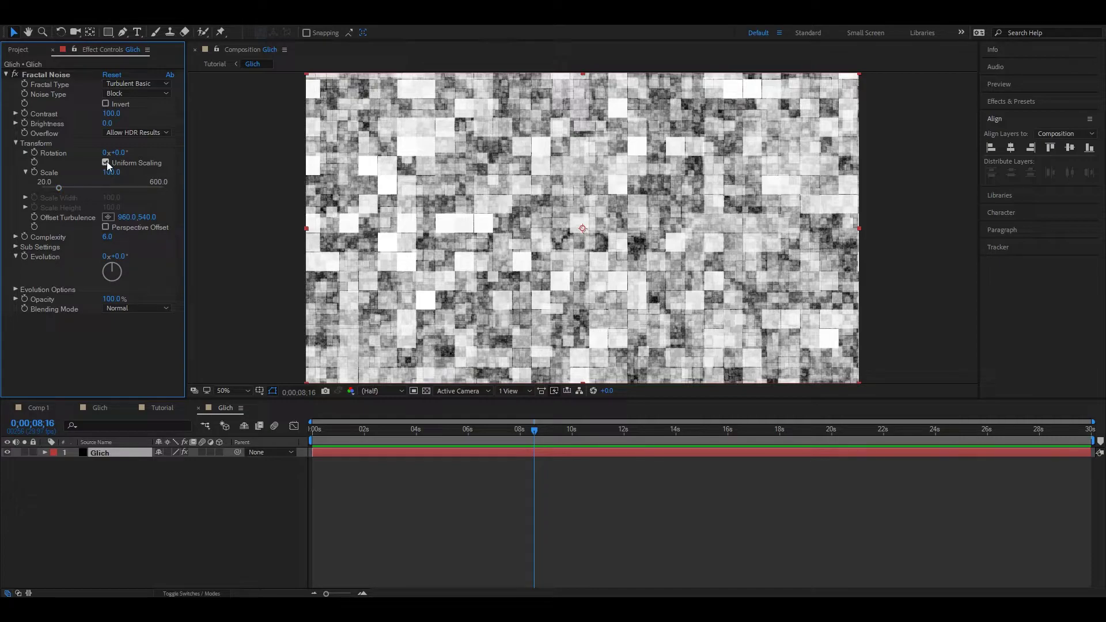
click(106, 163)
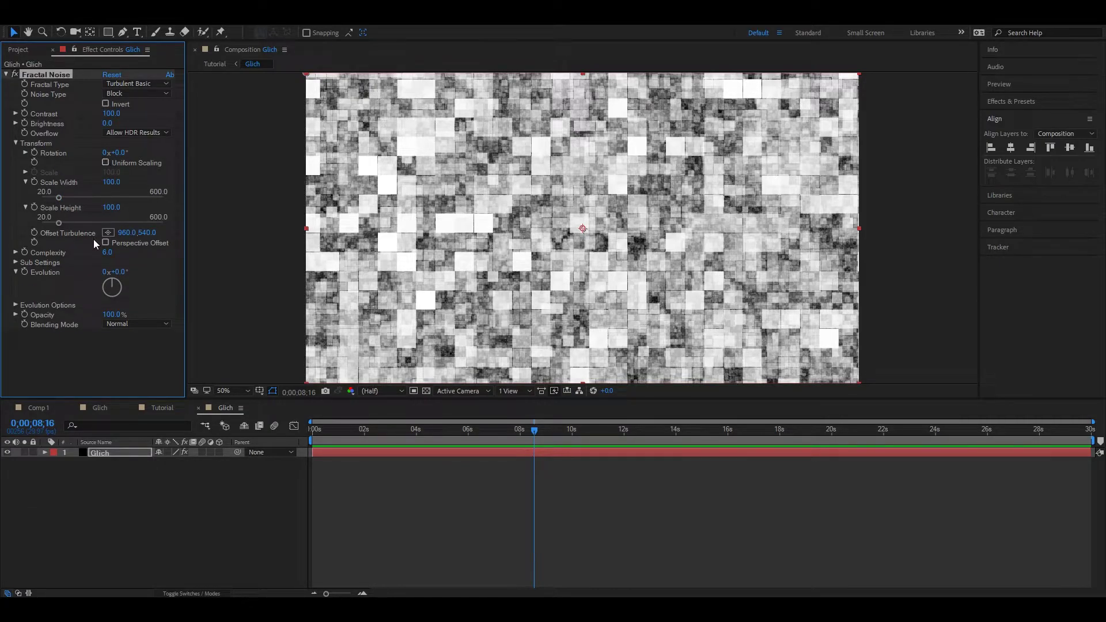
- Set the Fractal Noise contrast to 200 and brightness to -50
click(112, 113)
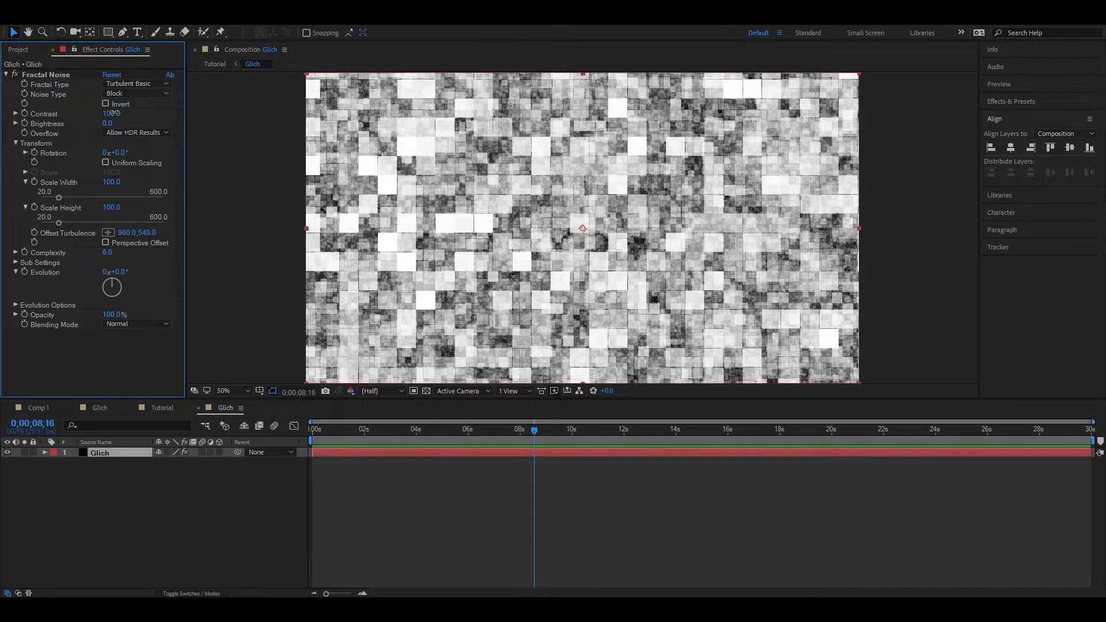
text(150)
key(Return)
key(Return)
drag(106, 125, 108, 130)
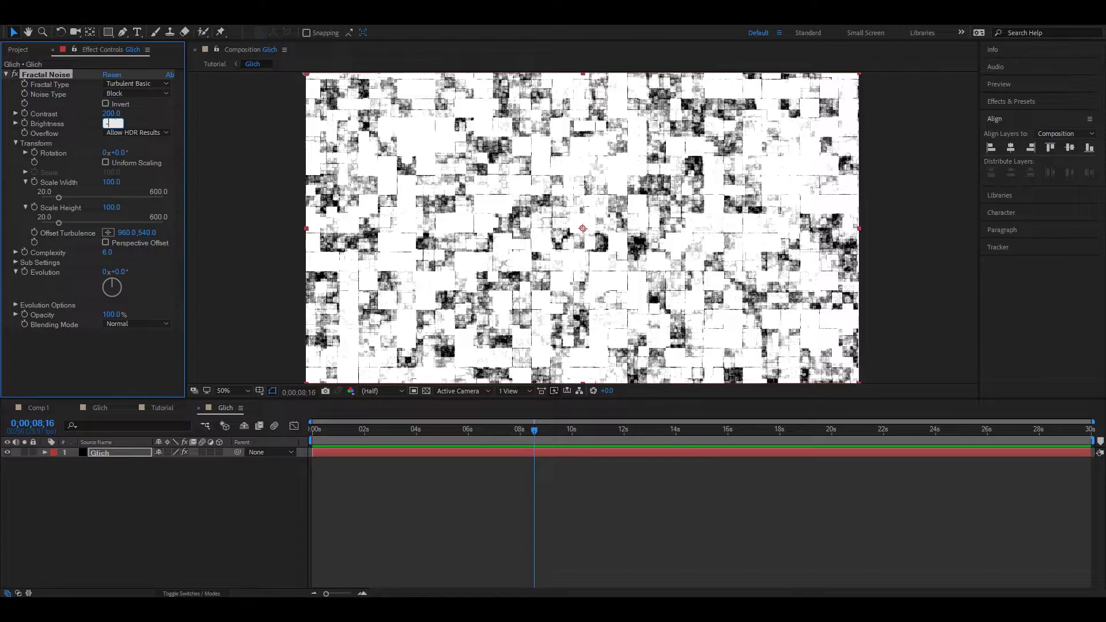
key(Return)
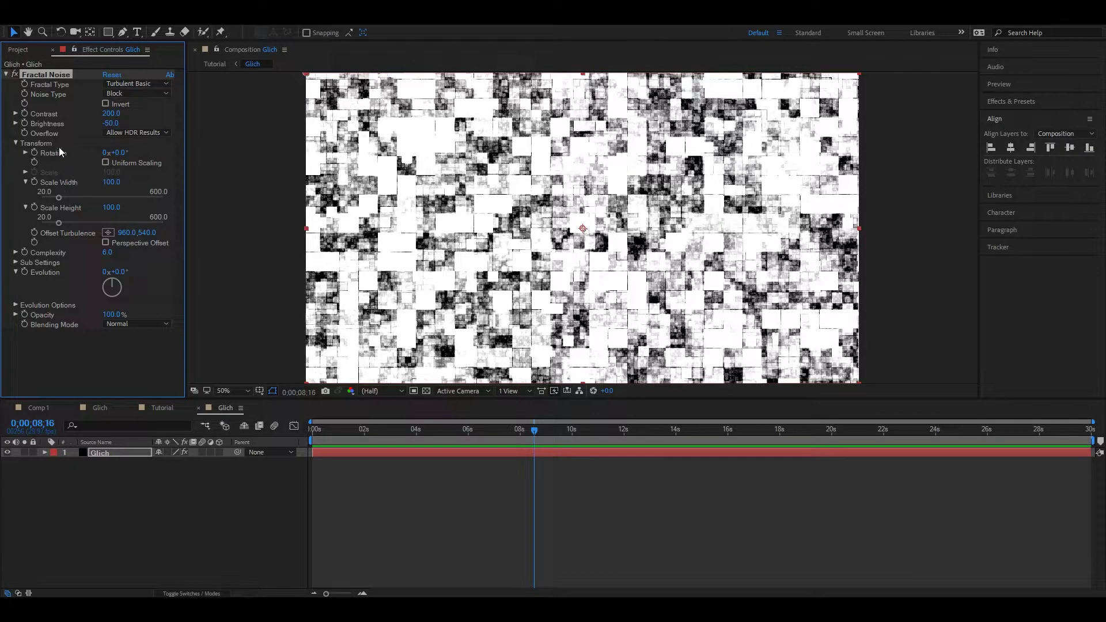
- Stretch the noise into horizontal streaks with a scale width of 1500 and a scale height of 50
drag(114, 181, 167, 194)
click(112, 182)
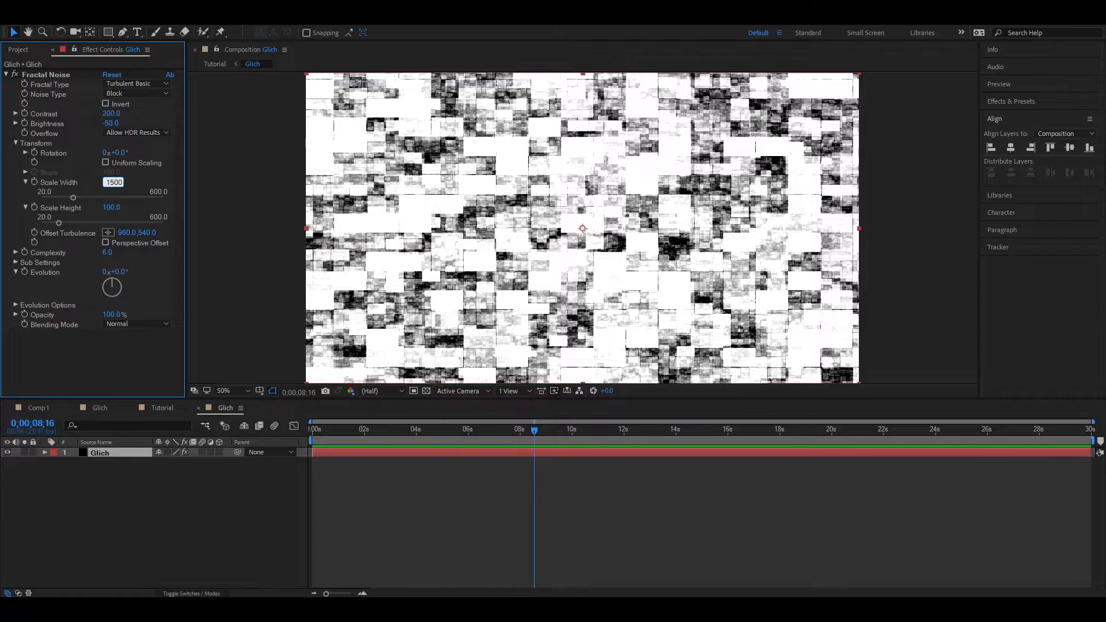
key(Return)
click(116, 182)
text(2000)
key(Return)
click(112, 182)
text(1500)
key(Return)
click(108, 207)
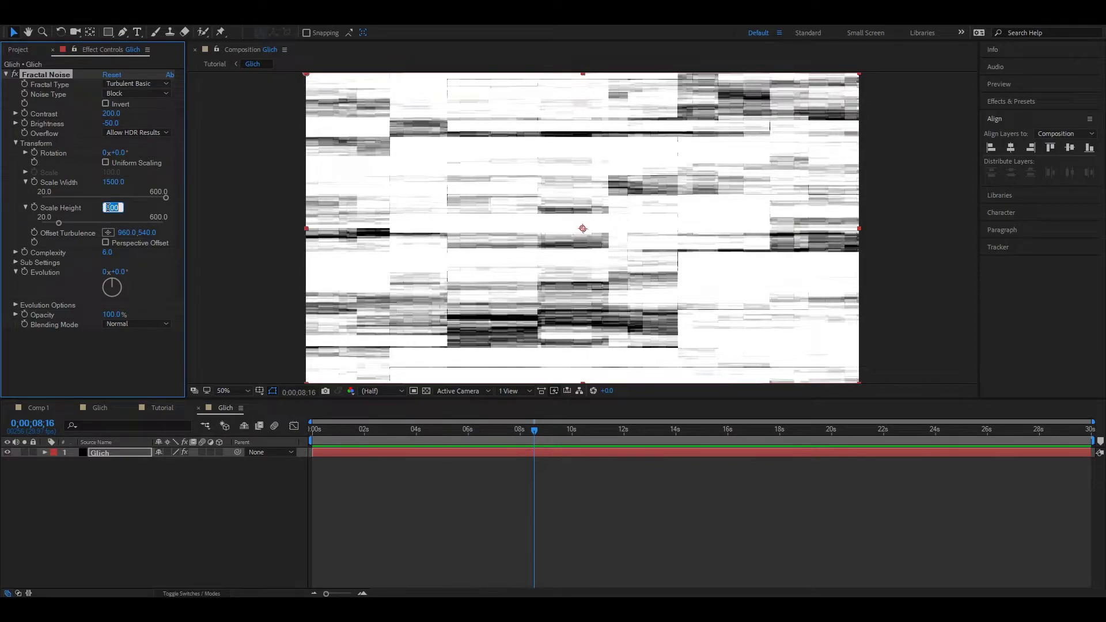
text(50)
key(Return)
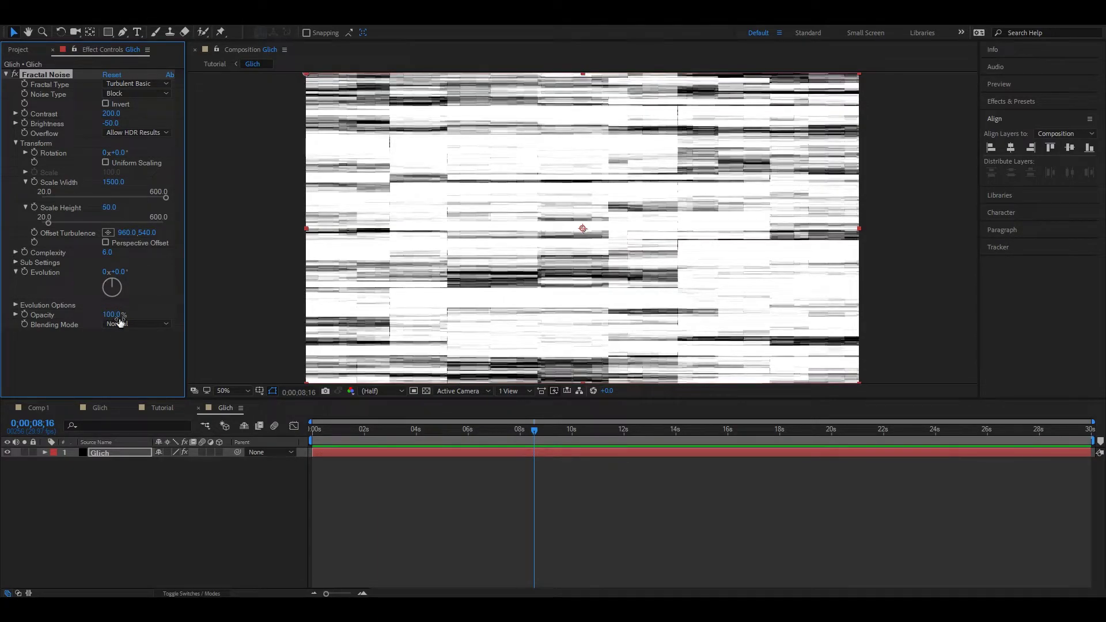
- Add the expression wiggle(10,15) to the Fractal Noise rotation and scrub through the timeline to check it
alt+click(34, 153)
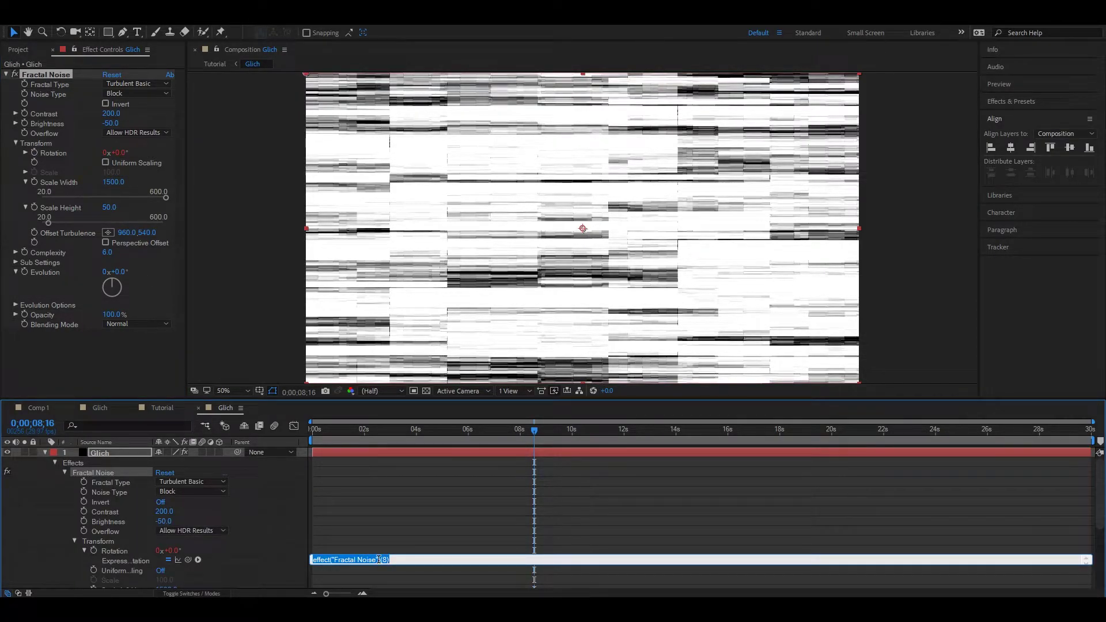
text(wiggle(10,15)
click(381, 509)
drag(403, 429, 495, 444)
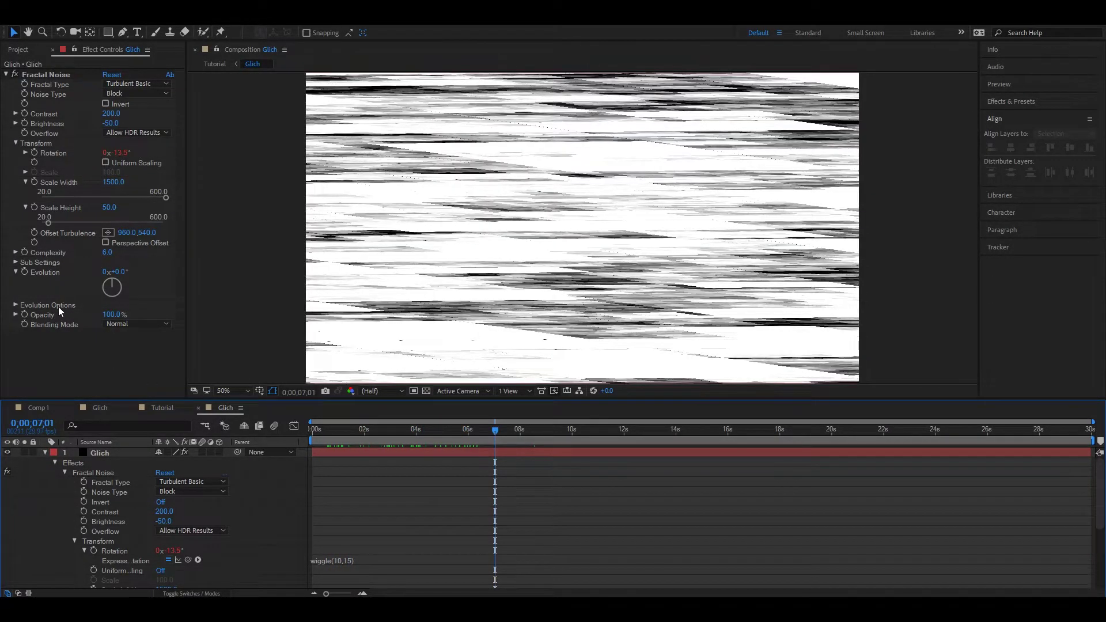
- Add the expression time*800 to the Fractal Noise evolution
click(80, 103)
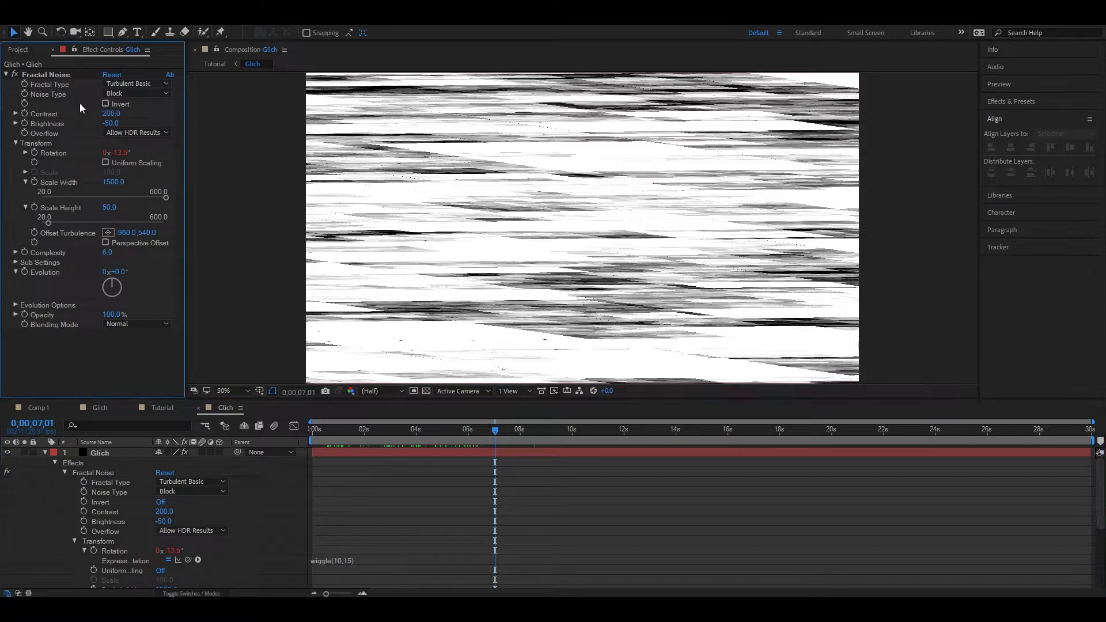
alt+click(25, 272)
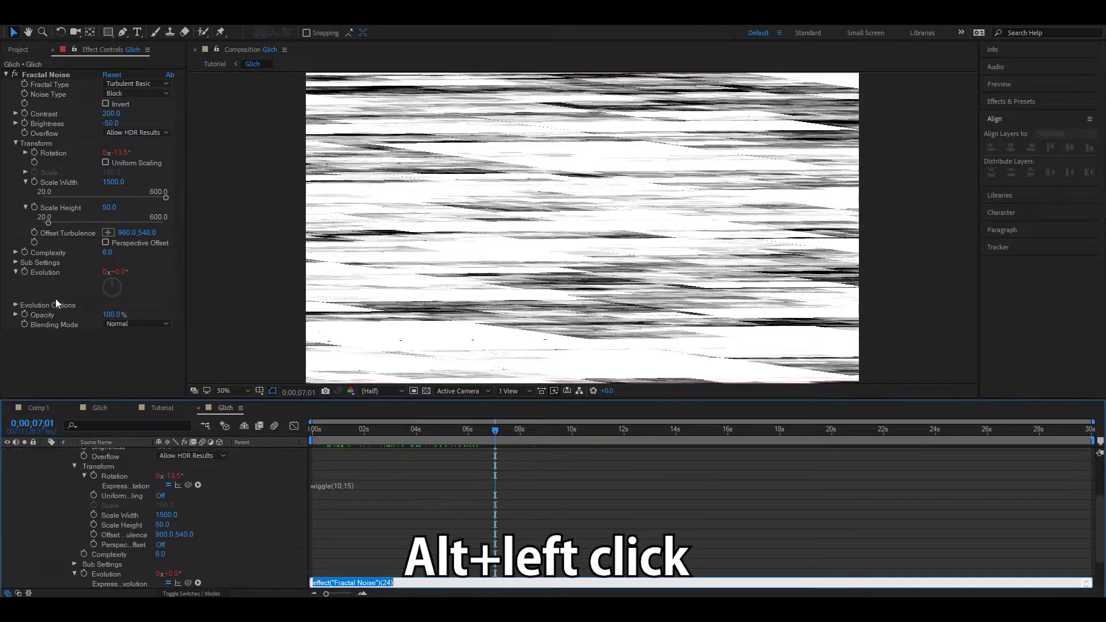
text(time*800)
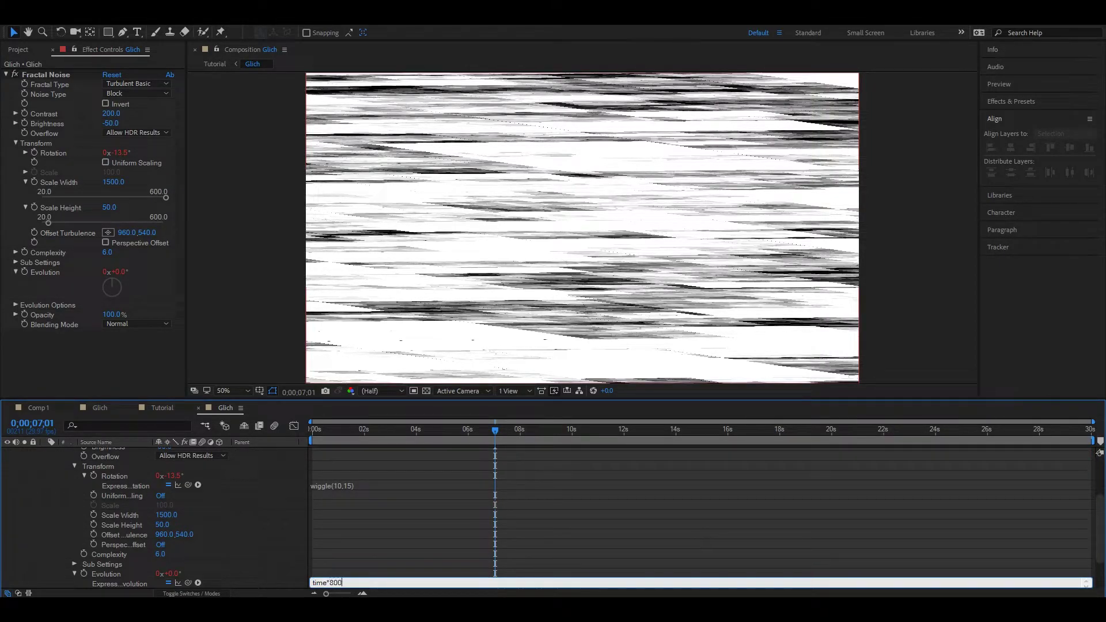
click(697, 540)
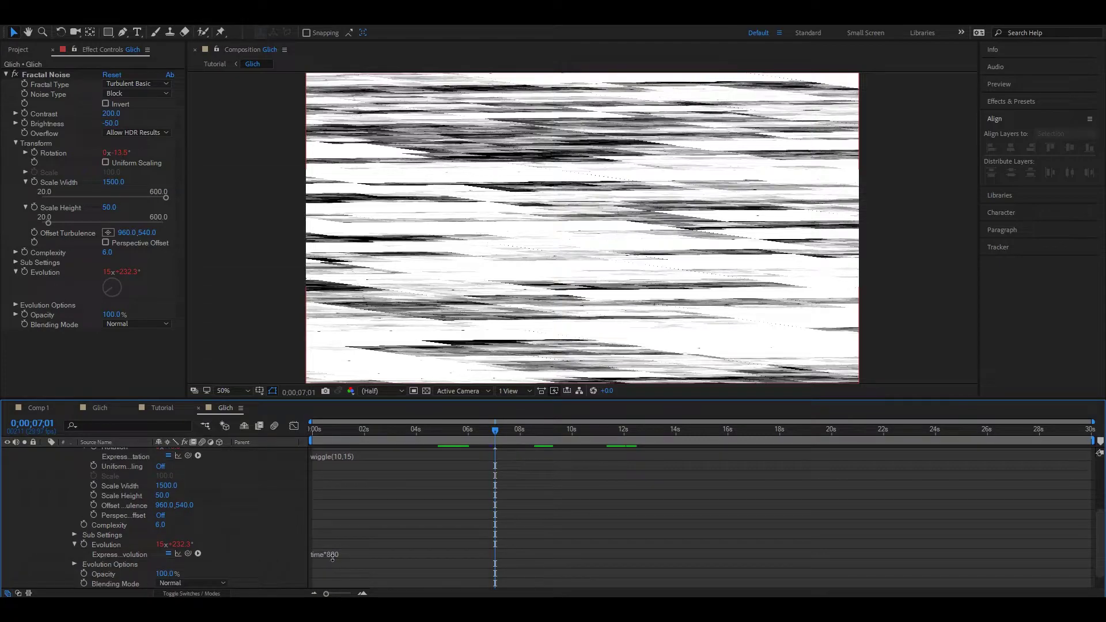
- Change the evolution expression to time*1000 and scrub through the timeline to check the faster noise
click(332, 555)
click(334, 554)
text(0)
click(439, 515)
drag(476, 434, 419, 431)
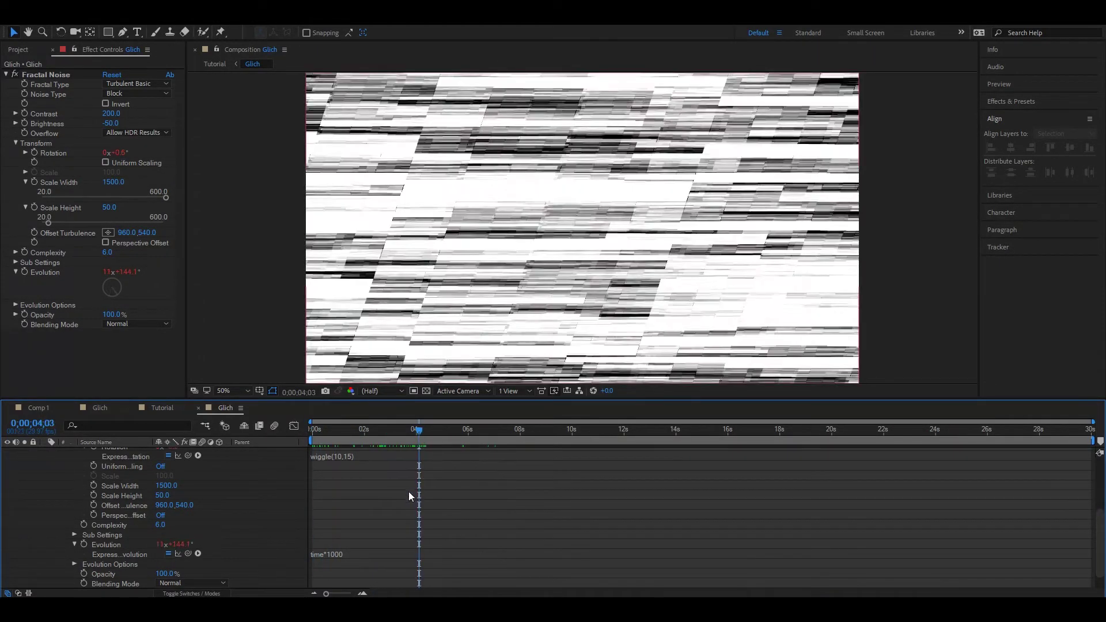
- Return to the Tutorial composition and add a new adjustment layer above the Glich layer
click(161, 407)
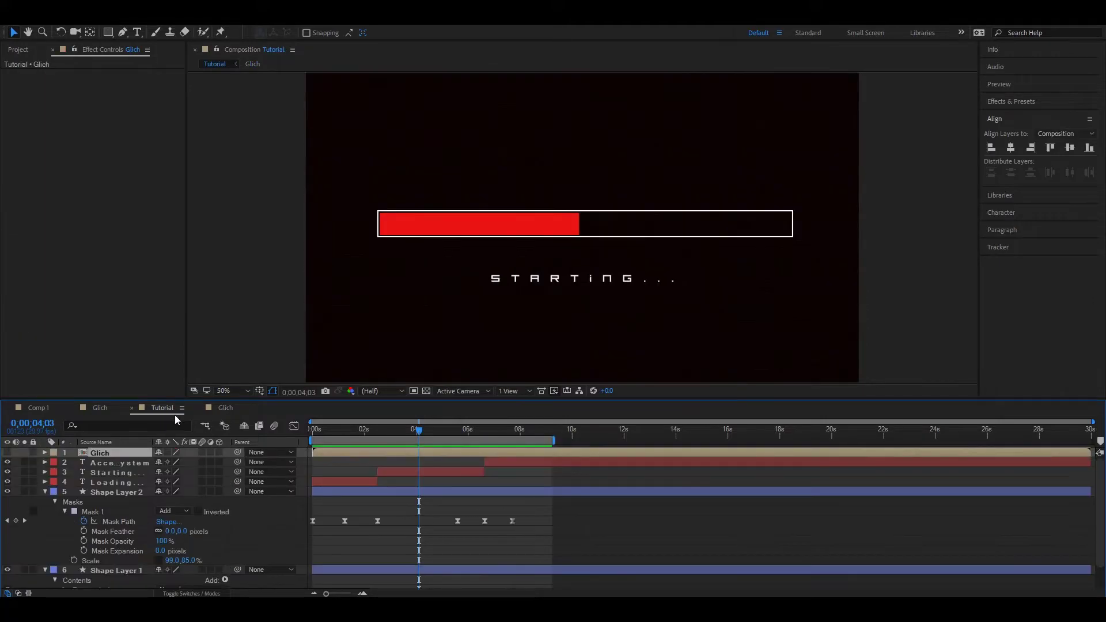
right_click(348, 505)
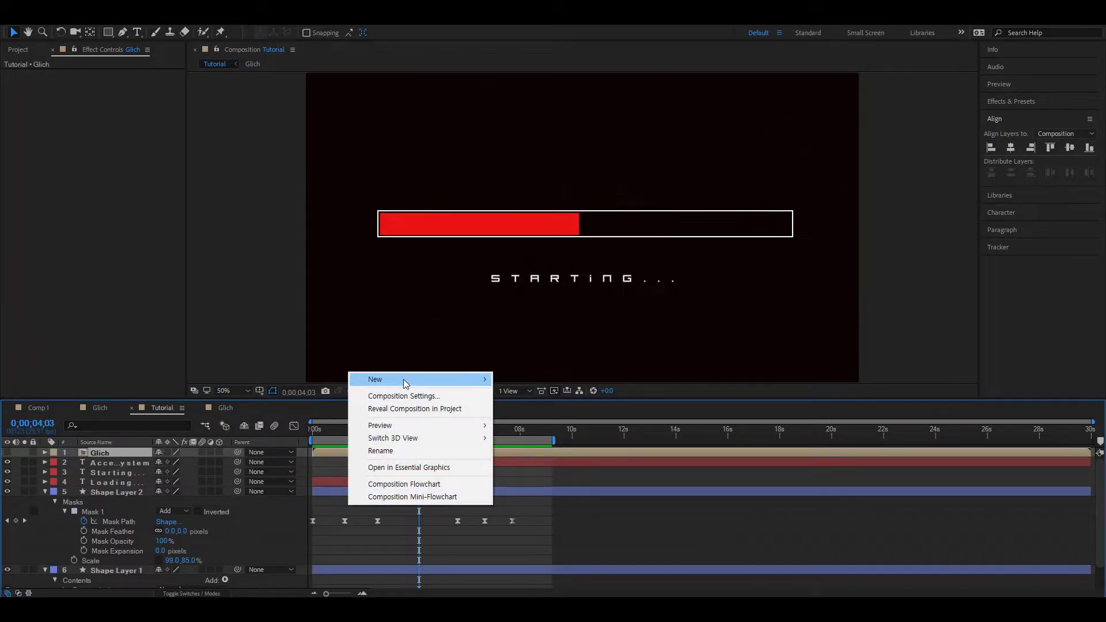
mouse_move(403, 381)
click(531, 474)
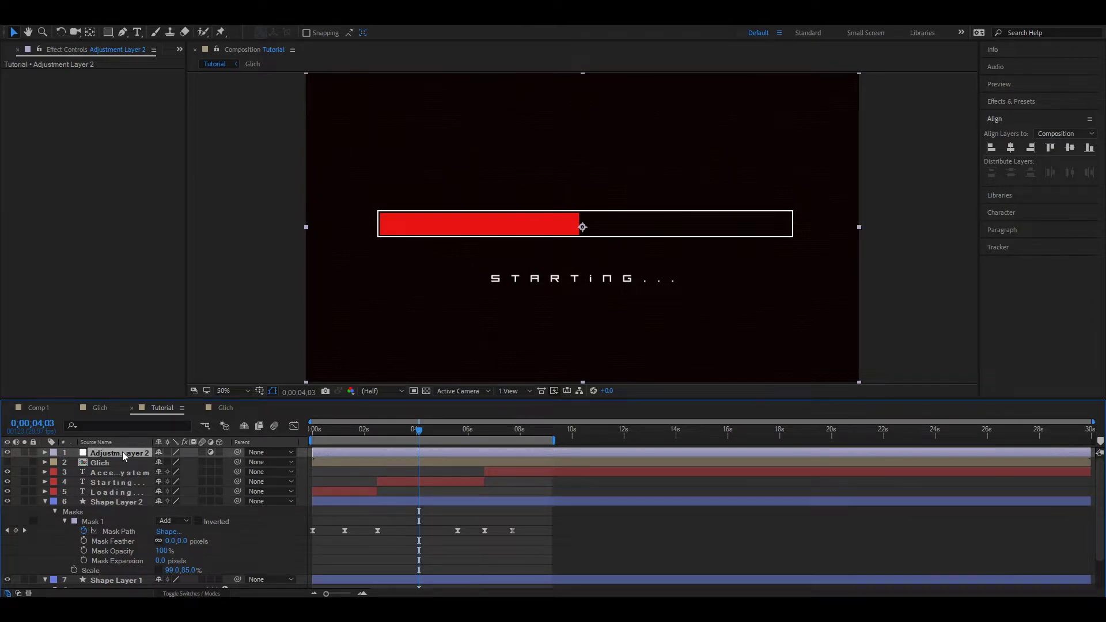
- Rename the new adjustment layer as "glich key"
right_click(123, 452)
click(164, 590)
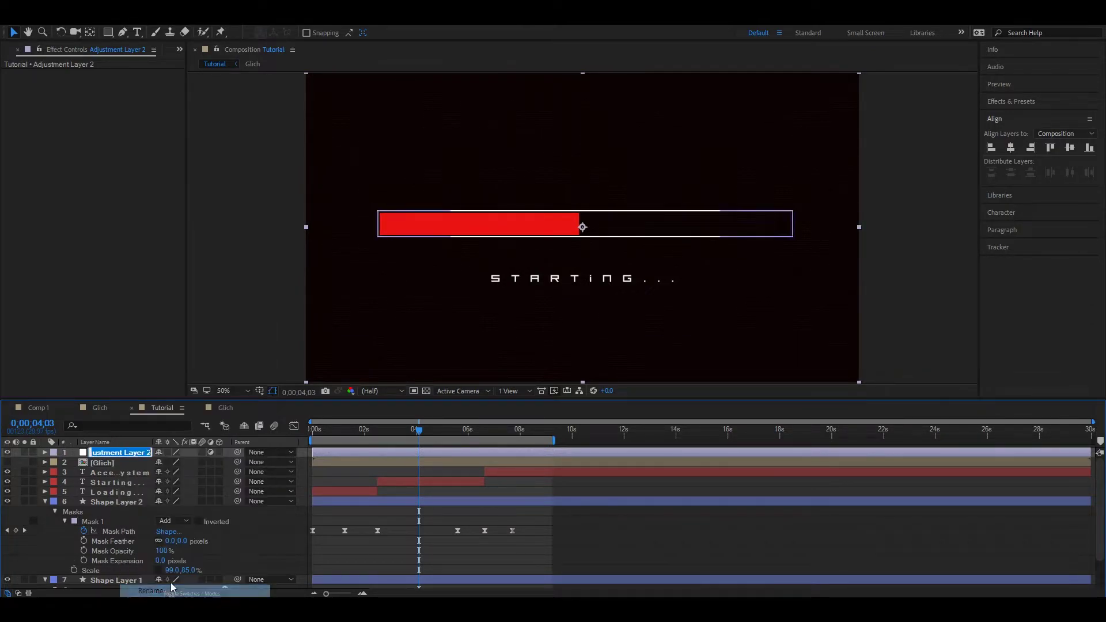
text(glich)
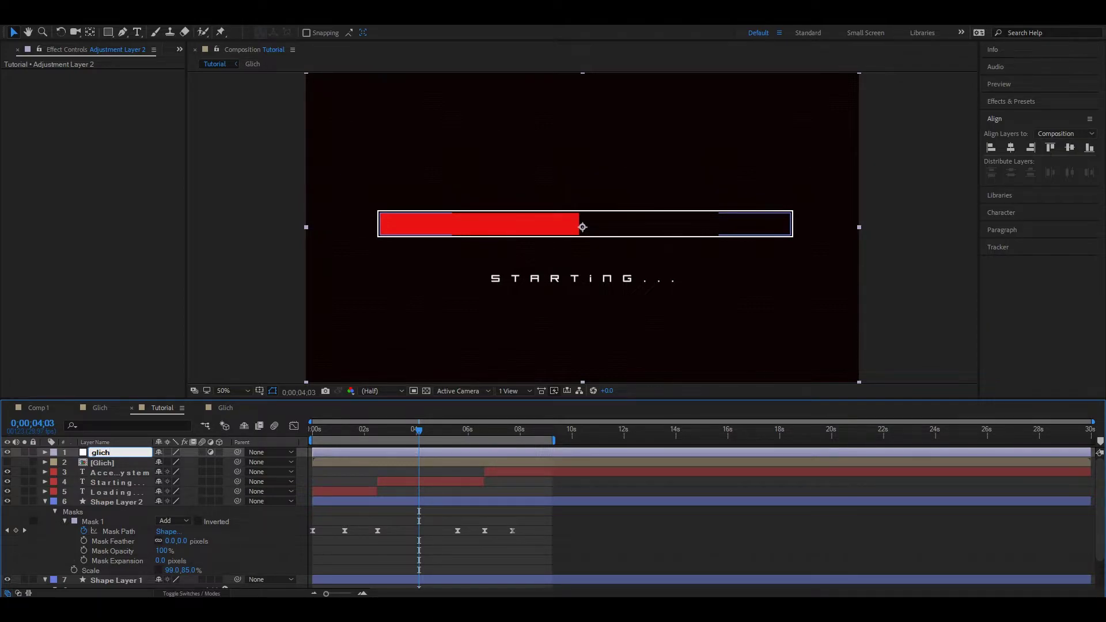
text( key)
key(Return)
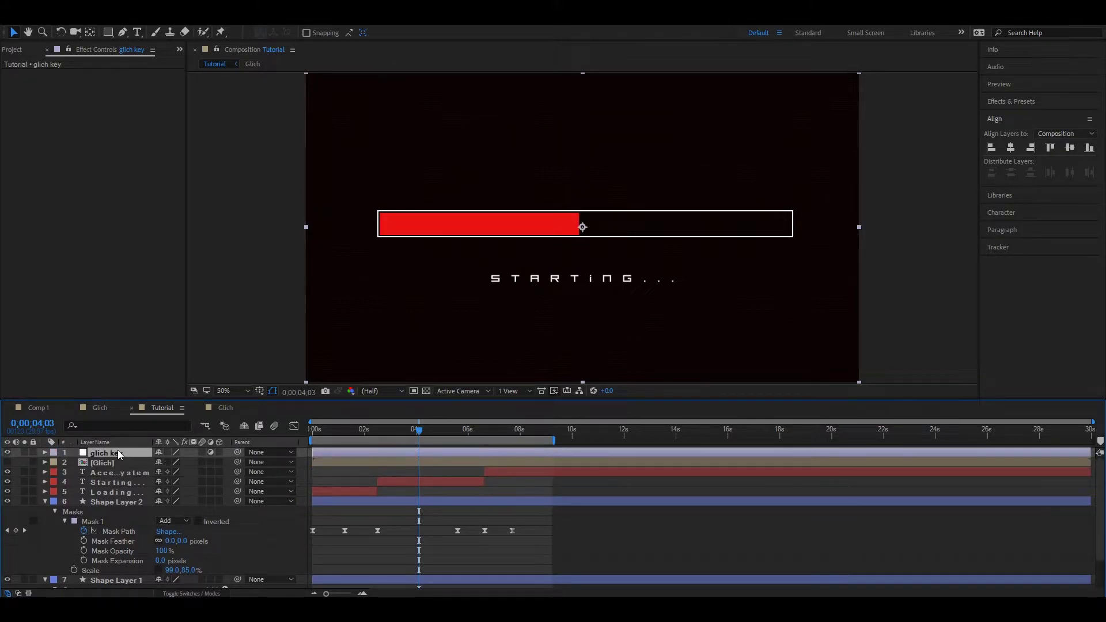
- Apply Displacement Map to the glich key layer, using the Glich layer with Effects & Masks as the map source
key(ctrl+space)
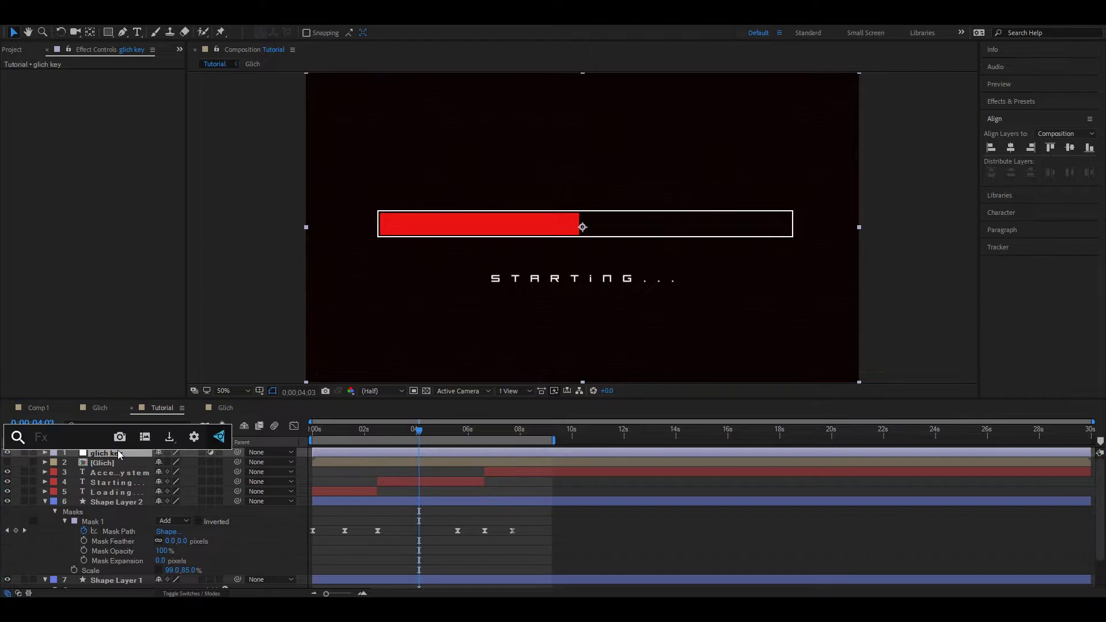
text(displ)
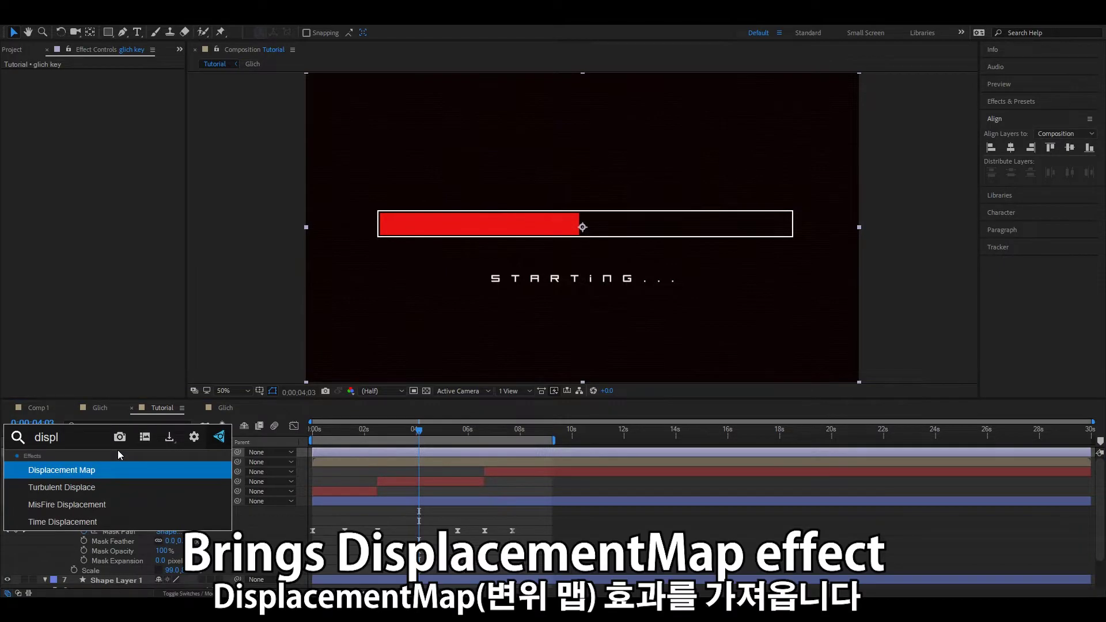
key(Return)
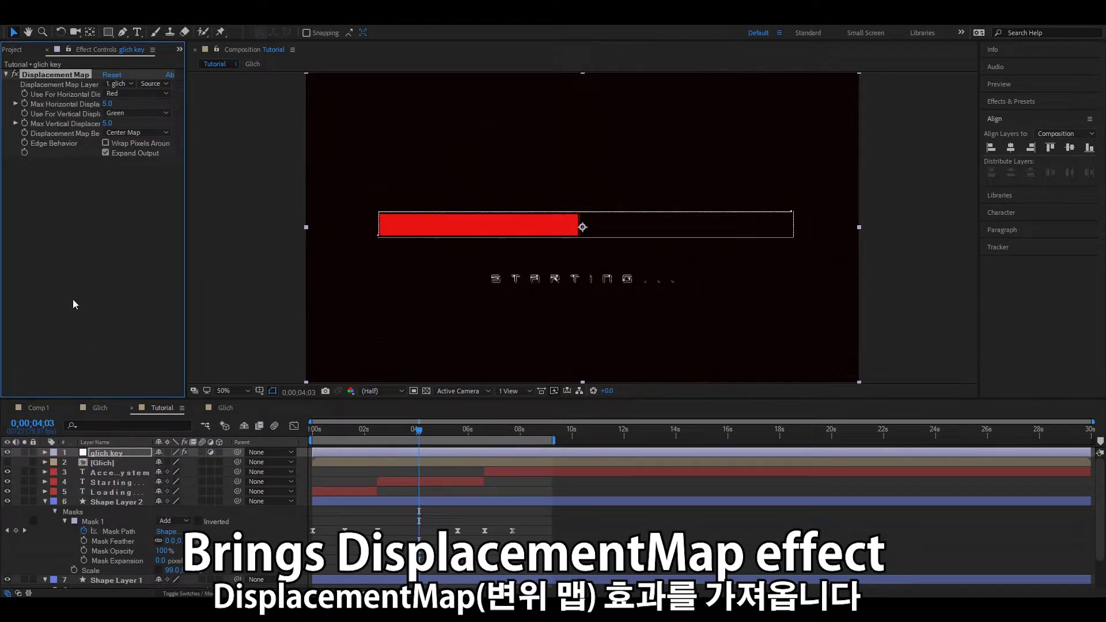
click(120, 85)
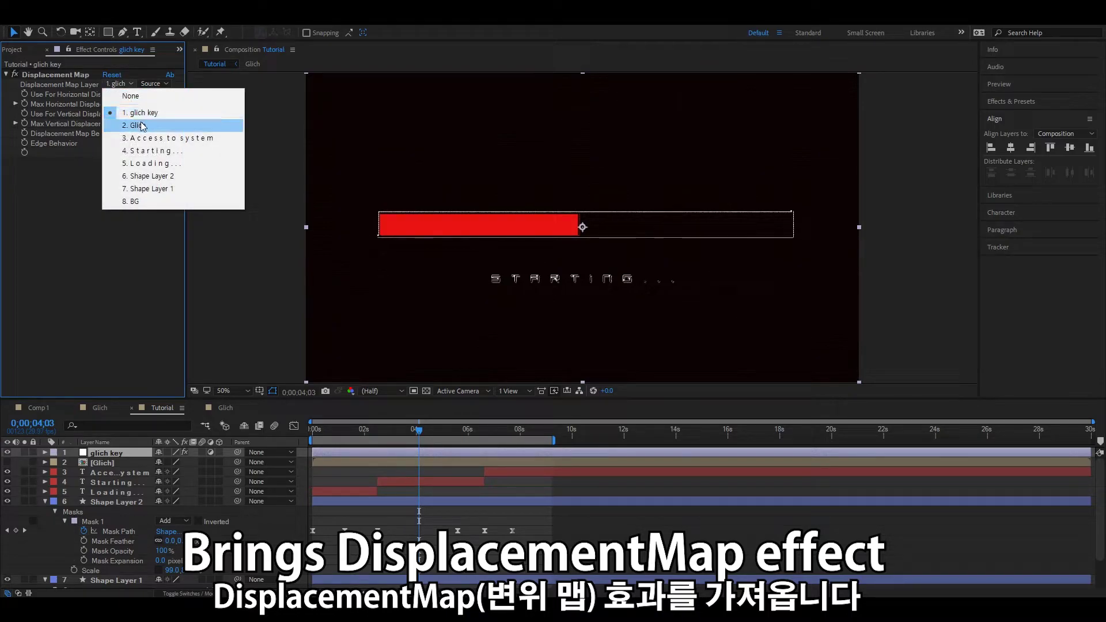
click(142, 125)
click(152, 86)
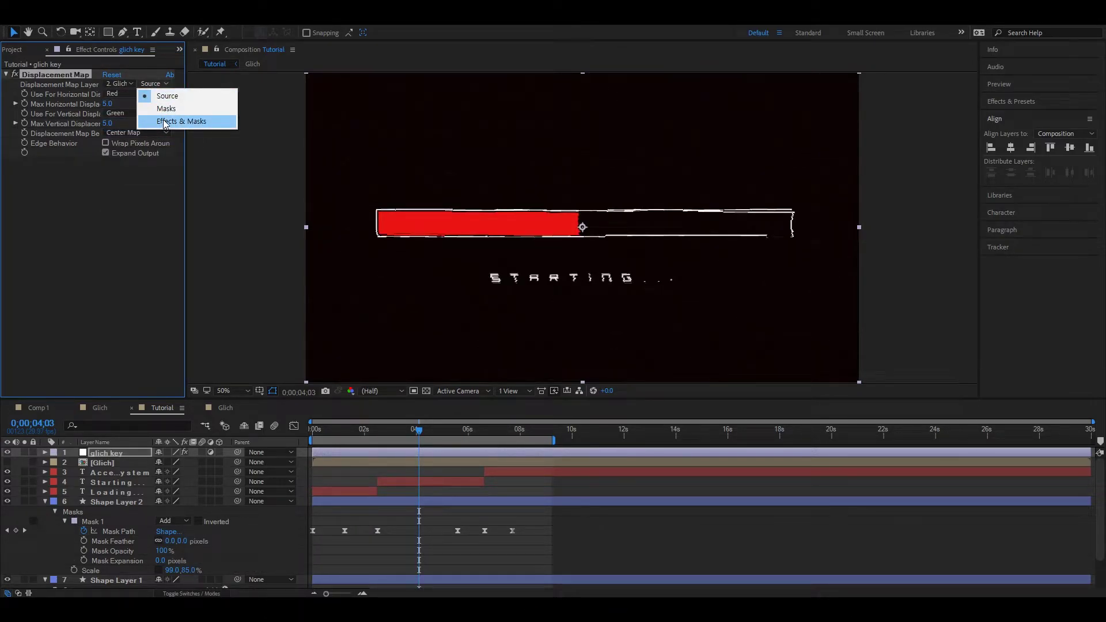
click(166, 122)
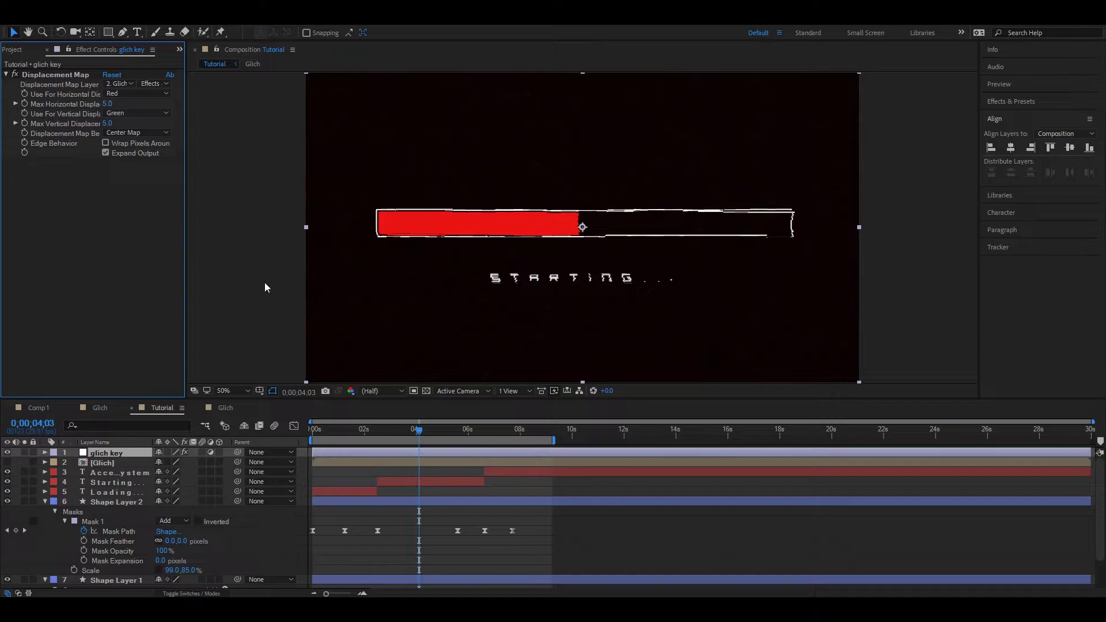
- Trim and split the glich key layer so it spans about 1.3 to 2.5 seconds, with the remaining piece starting at about 11 seconds
drag(400, 431, 351, 443)
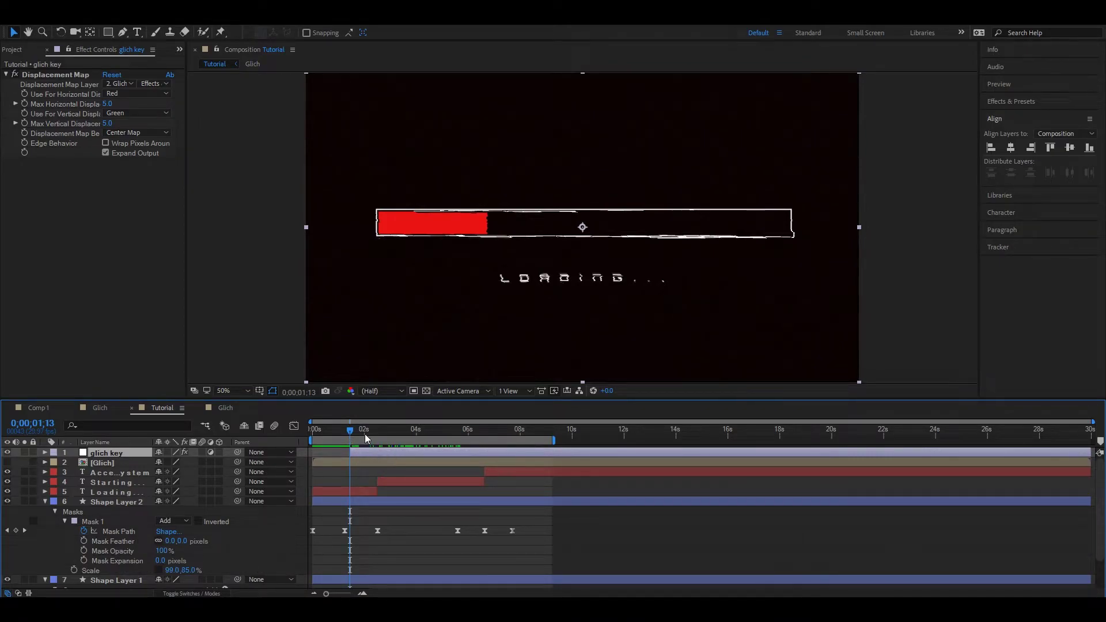
click(345, 433)
drag(357, 455, 602, 453)
click(383, 431)
key(ctrl+shift+d)
click(351, 433)
drag(332, 440, 362, 440)
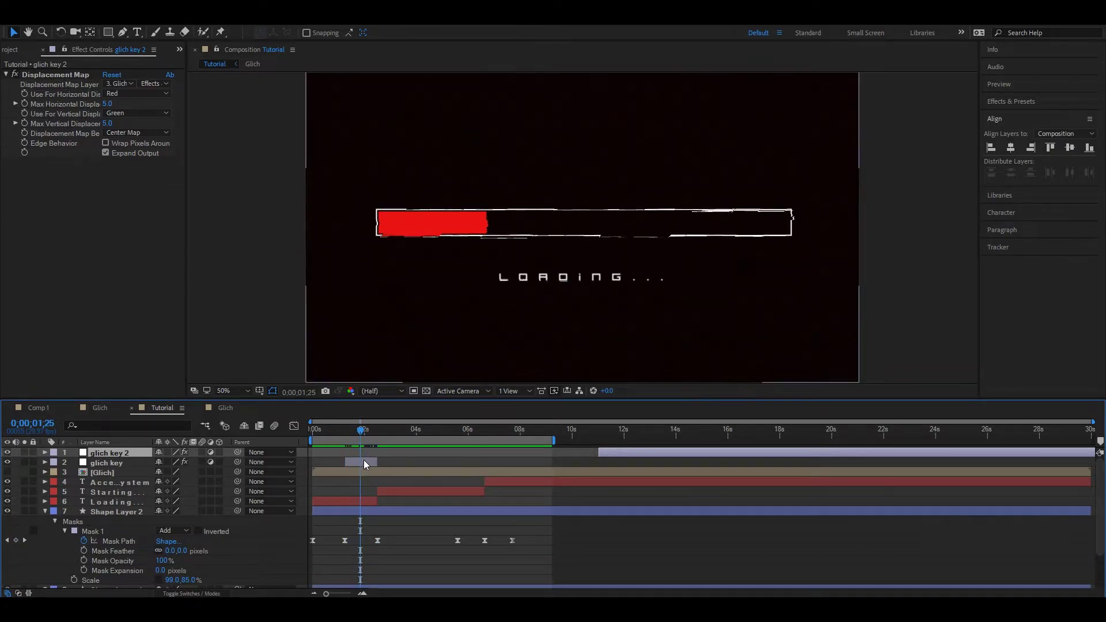
- Set the glich key layer's maximum horizontal displacement to 93 and its maximum vertical displacement to -54
click(364, 461)
drag(107, 103, 184, 104)
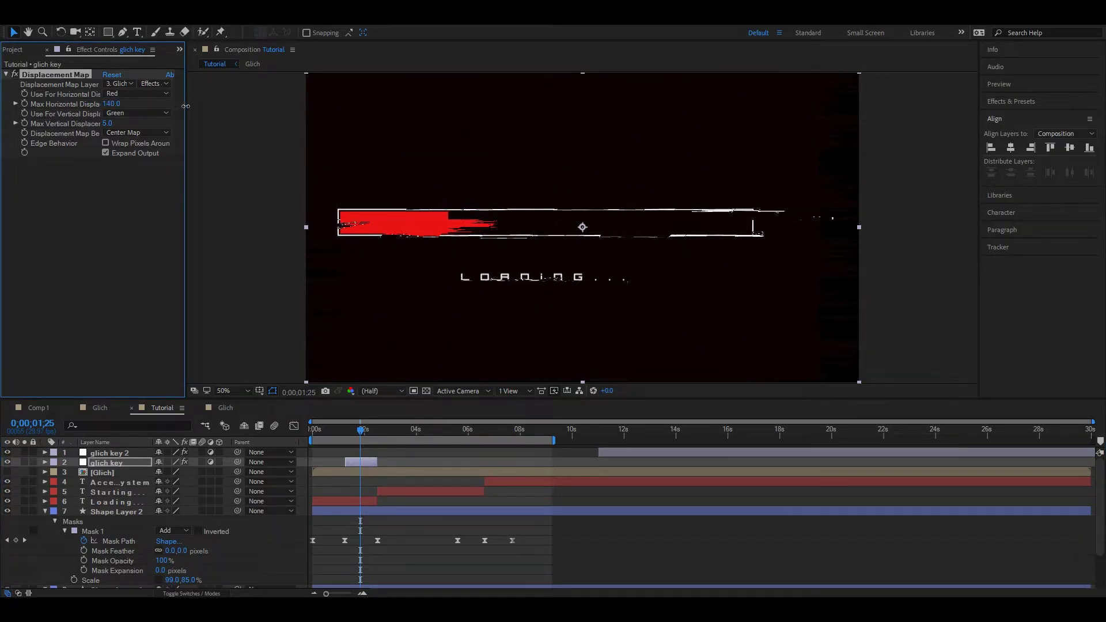
click(87, 284)
drag(107, 123, 215, 277)
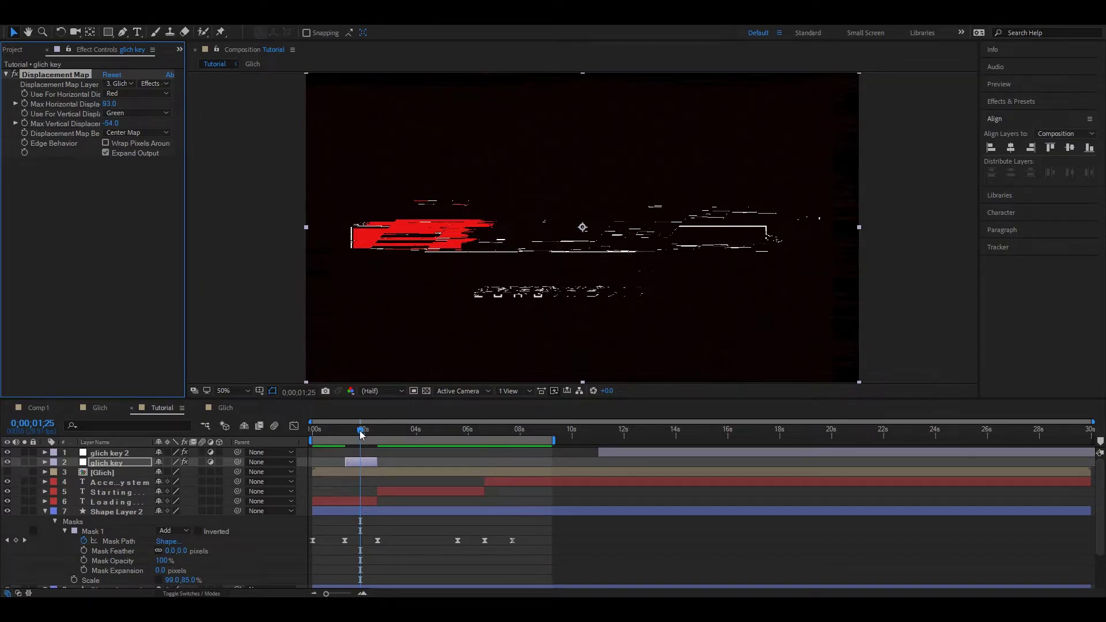
- Preview the glitch from the start and shorten the glich key layer so it begins at about 1.8 seconds
drag(362, 434, 312, 435)
key(space)
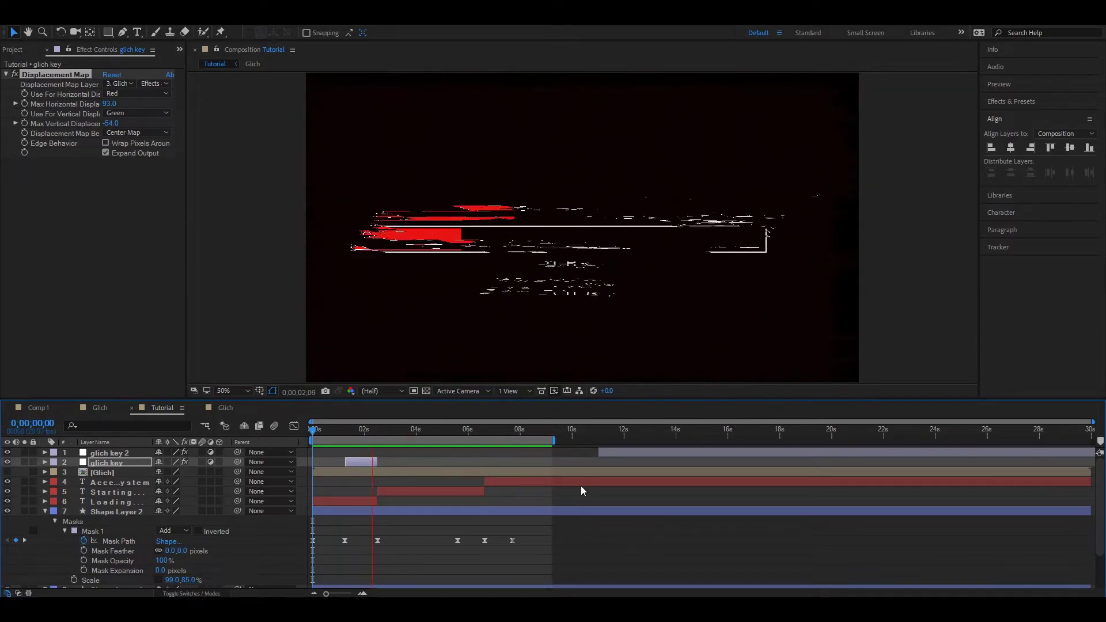
key(space)
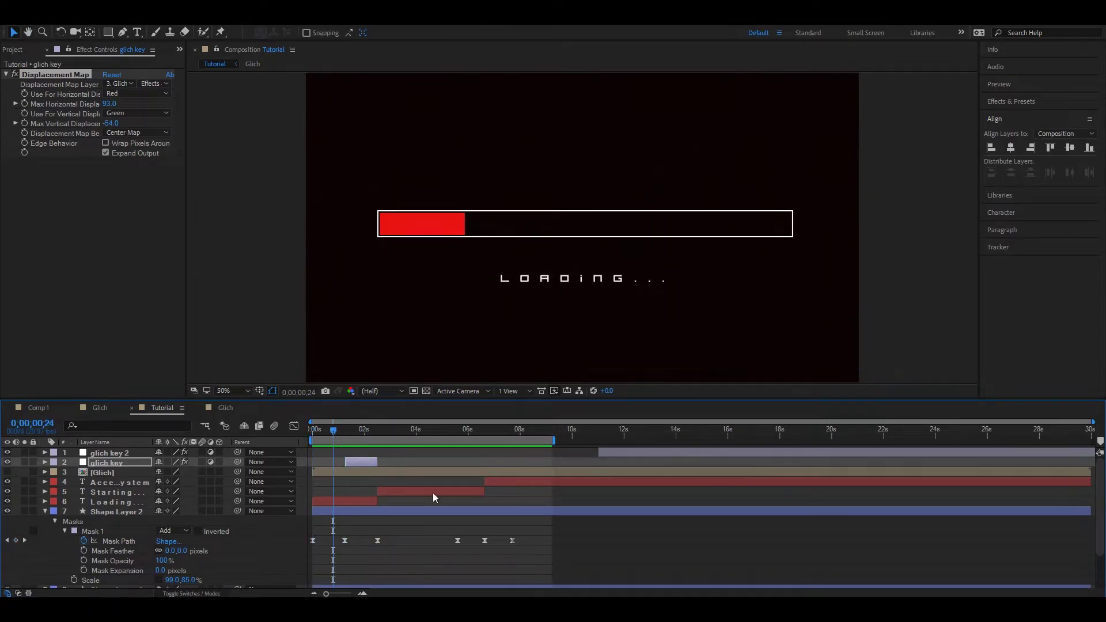
key(space)
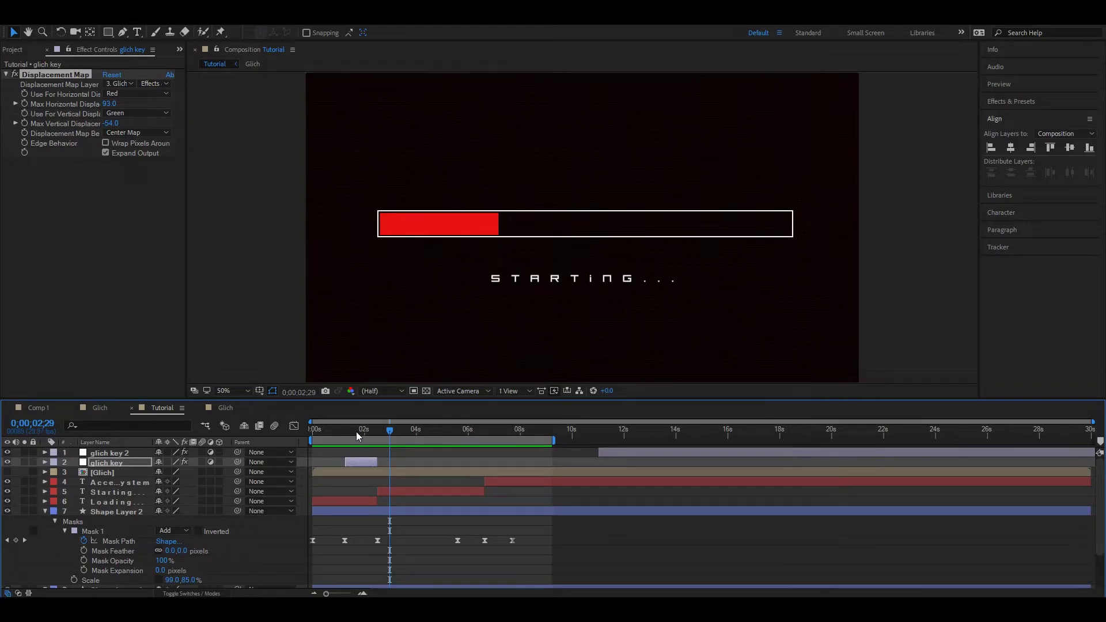
drag(356, 431, 371, 459)
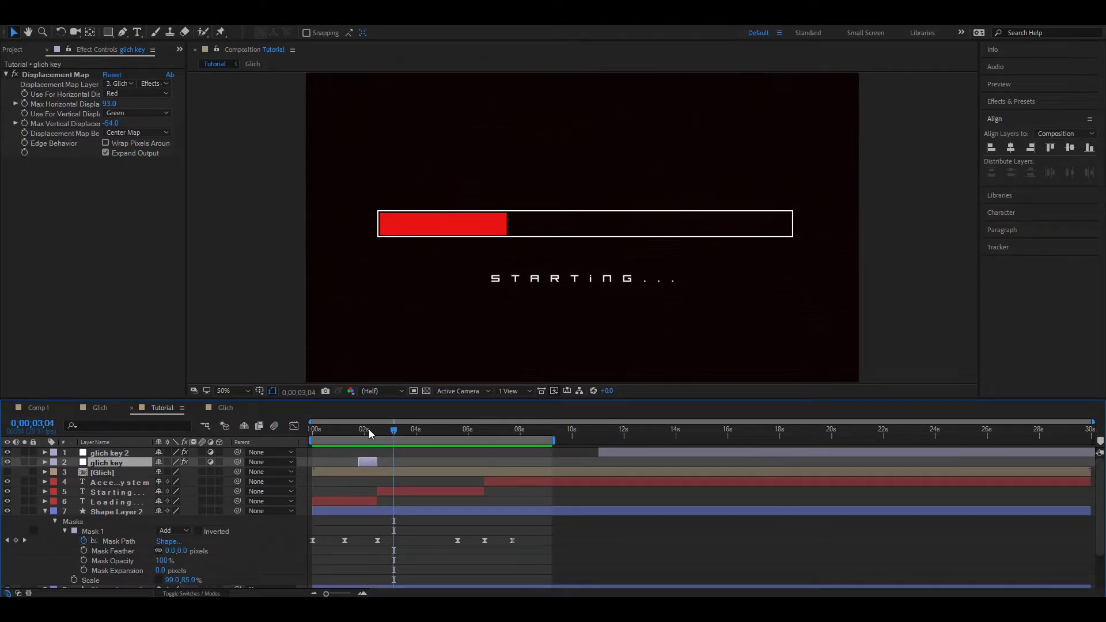
key(Home)
key(space)
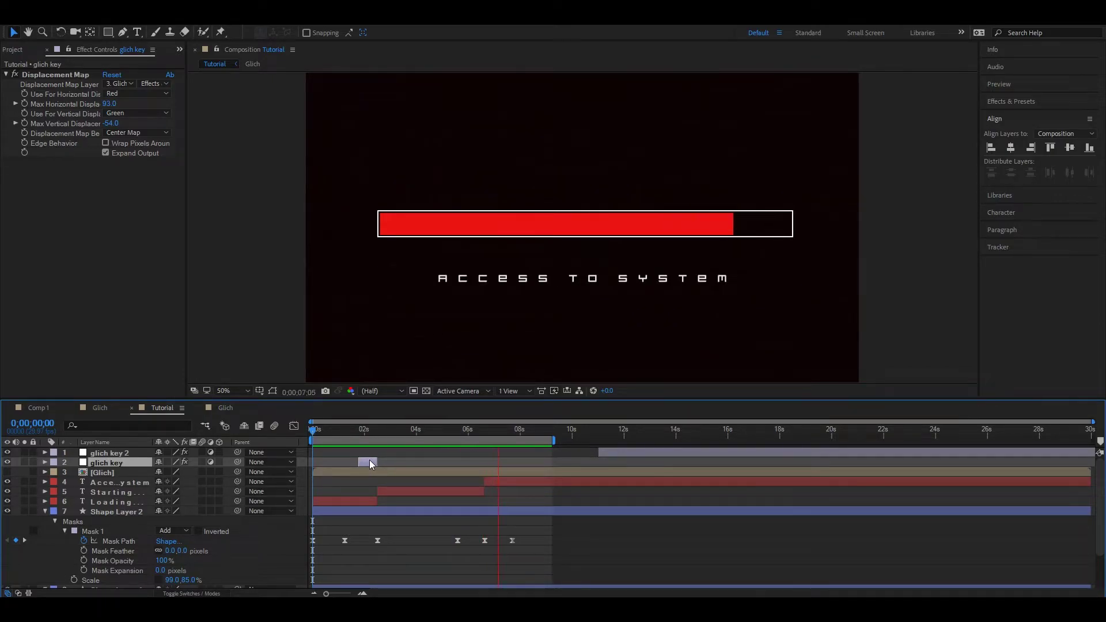
- Duplicate the glich key layer with the copy starting at about 8.4 seconds, and extend the work area to about 13.7 seconds
key(ctrl+d)
drag(369, 460, 492, 437)
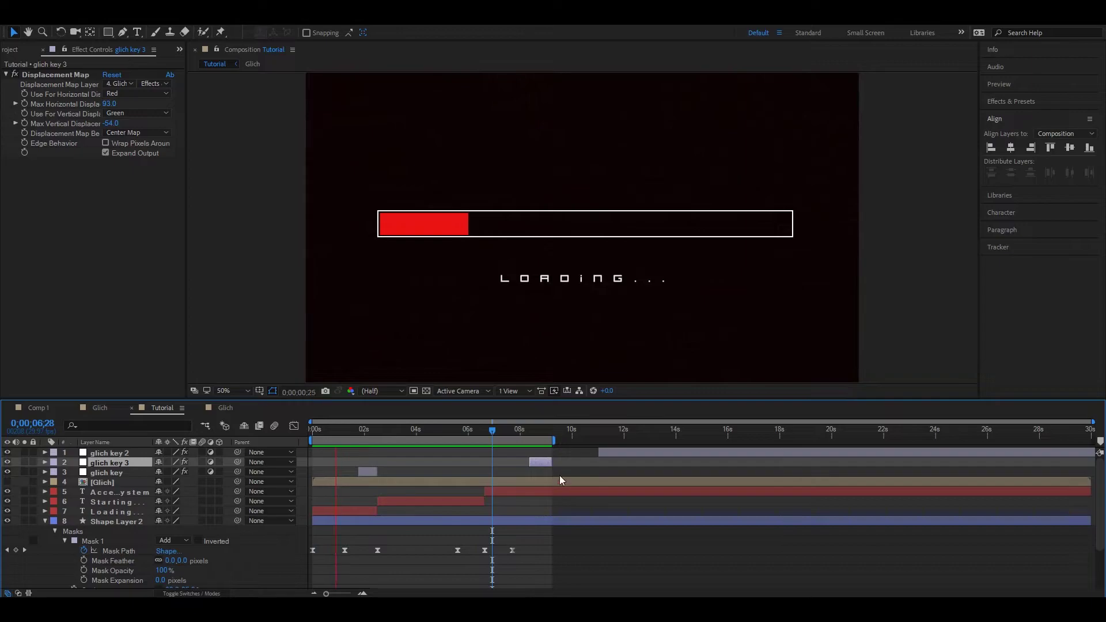
drag(554, 439, 668, 439)
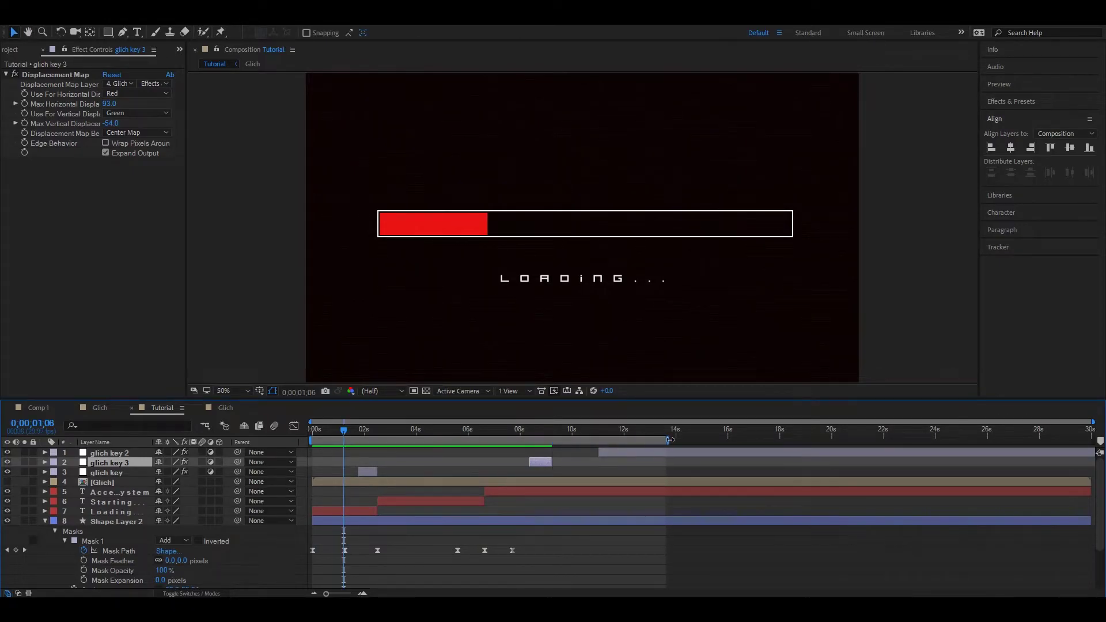
click(639, 550)
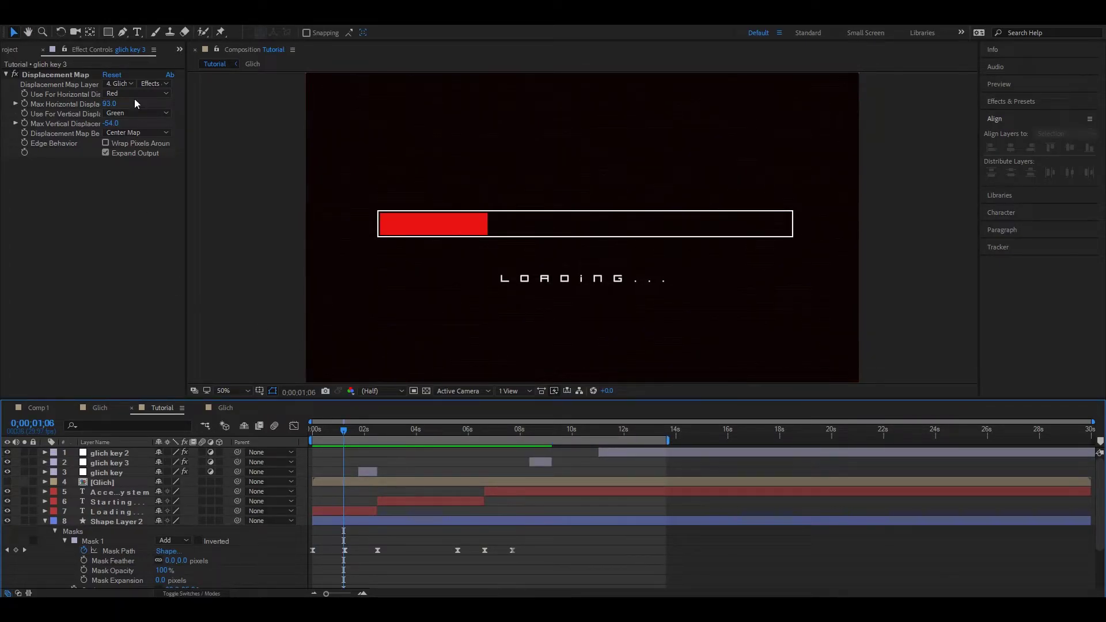
- Split the "Access to system" text layer at 0;00;10;11
click(137, 32)
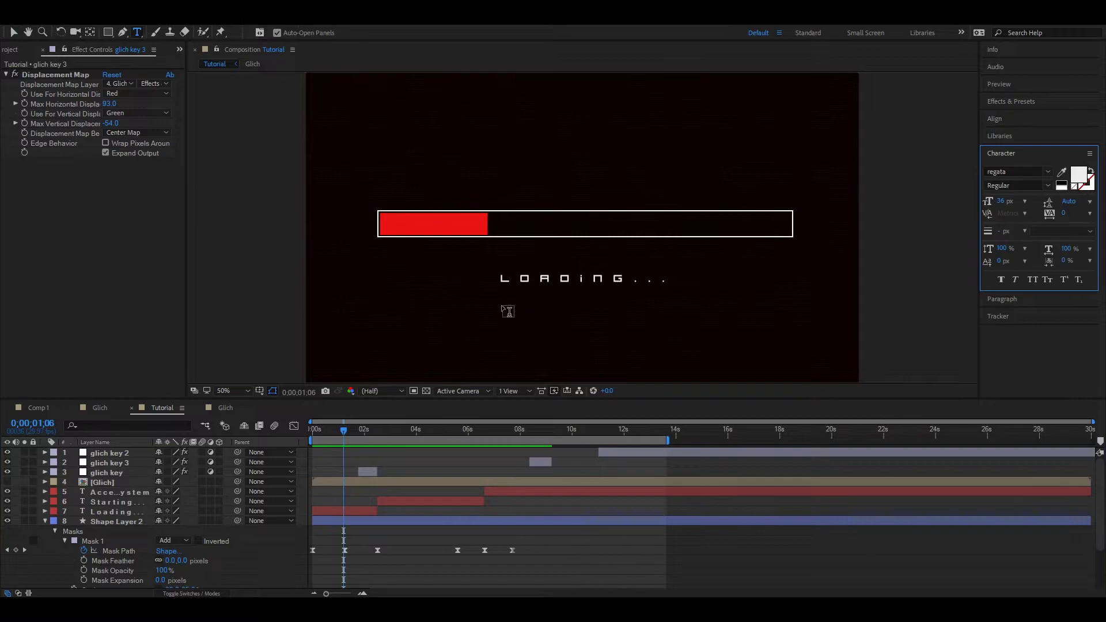
click(582, 431)
click(558, 315)
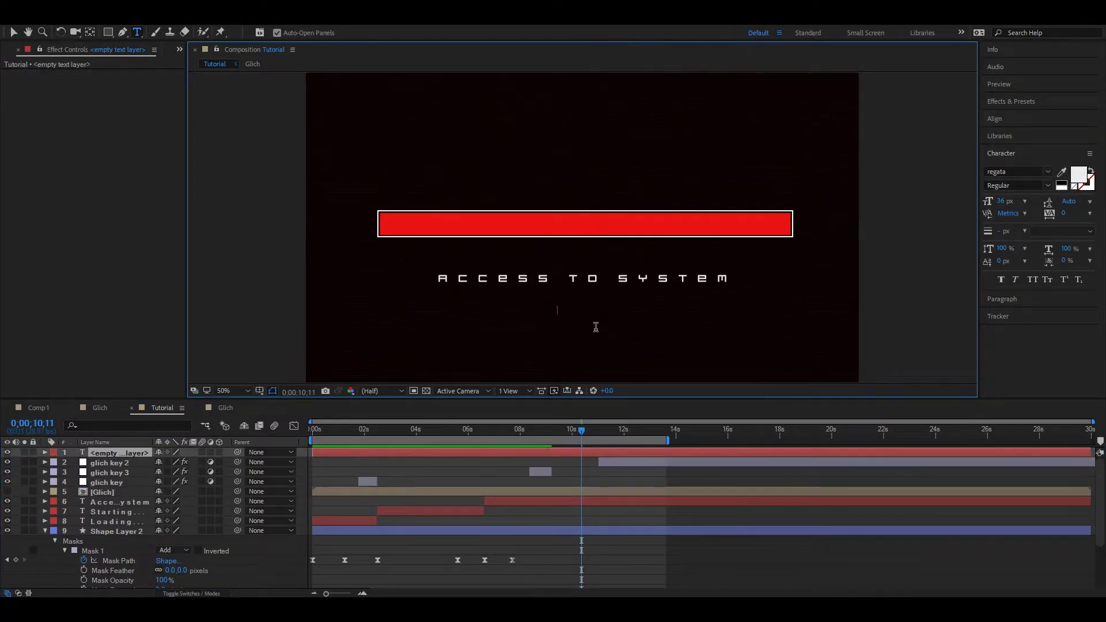
click(418, 451)
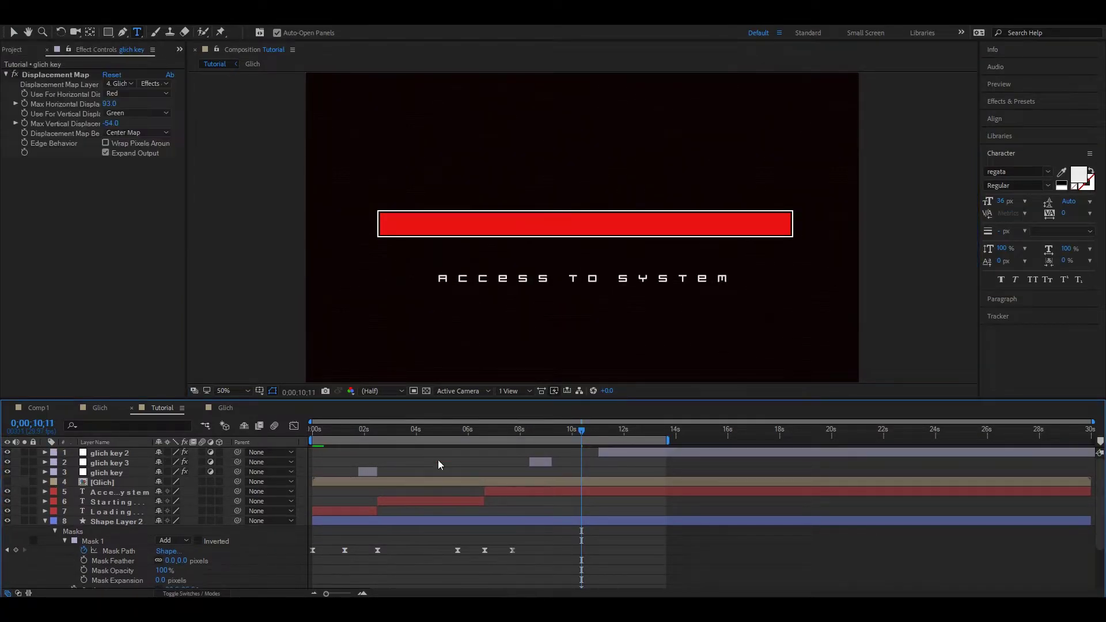
click(506, 489)
key(ctrl+shift+d)
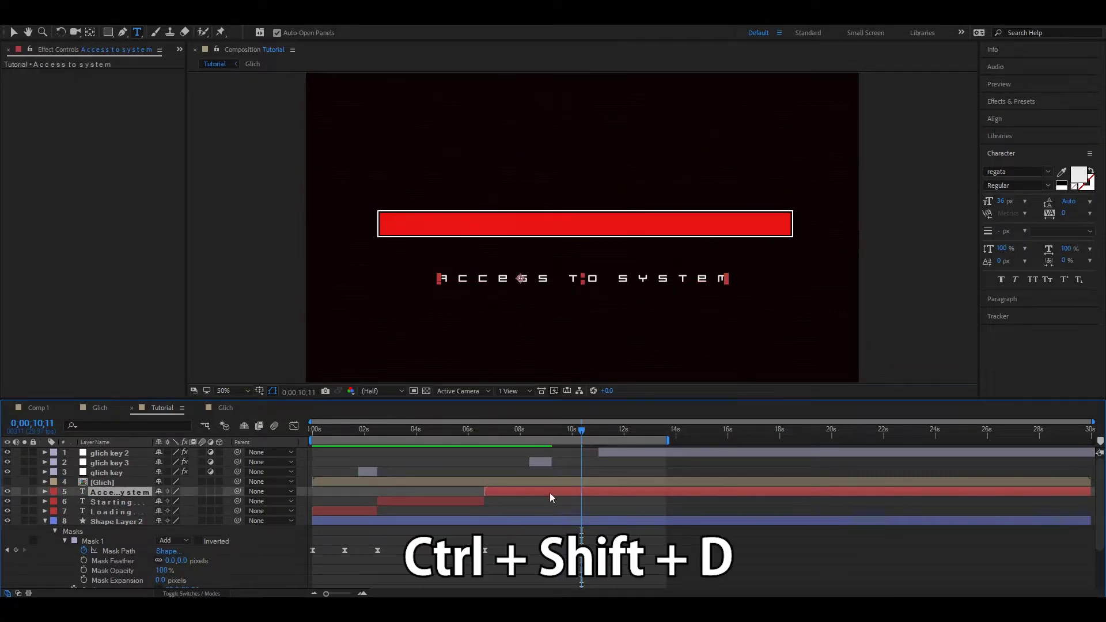
- Replace the text of the split-off caption layer after 0;00;10;11 with "tutorialsystem"
click(593, 430)
click(598, 281)
key(ctrl+a)
text(tutorial)
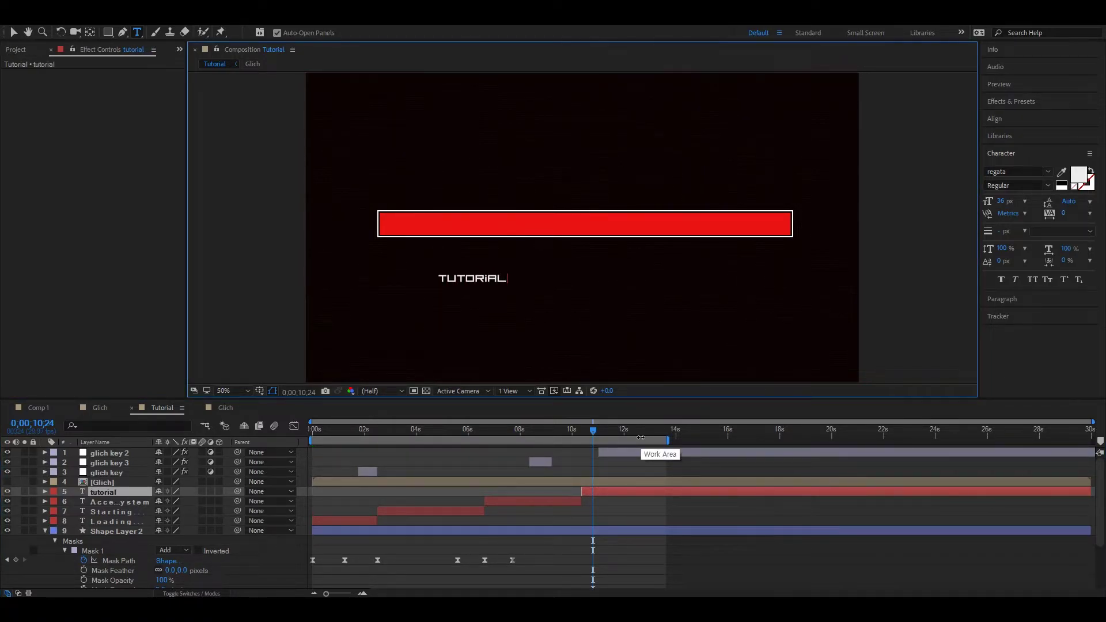
text(system)
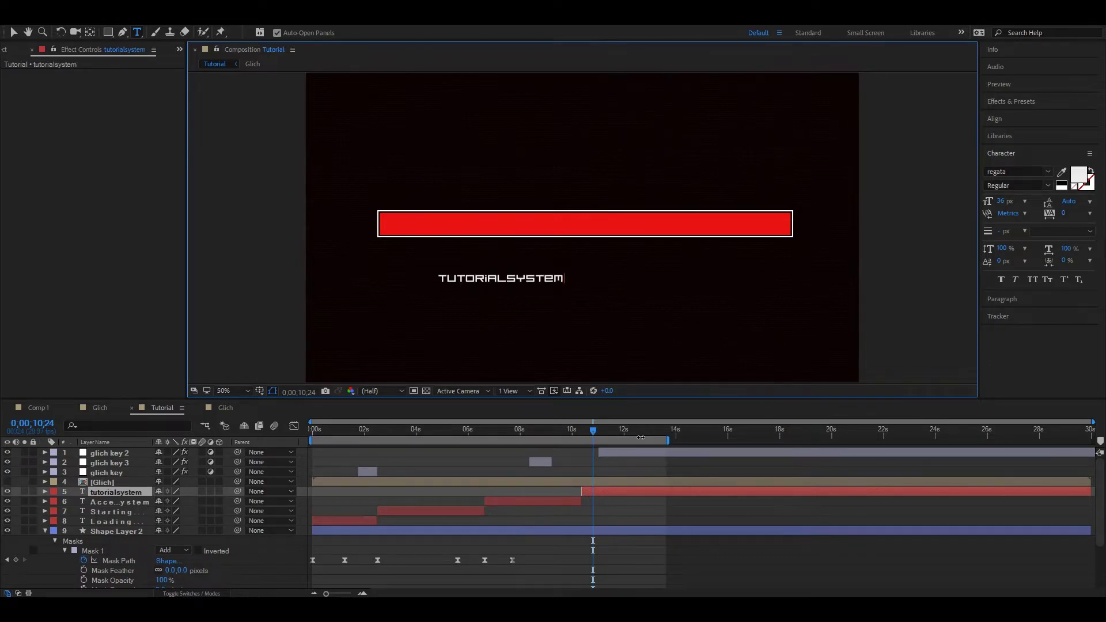
- Retype the caption with an underscore between the words, as "TUTORIAL_syste"
key(BackSpace)
key(BackSpace)
key(BackSpace)
key(BackSpace)
key(BackSpace)
key(BackSpace)
key(BackSpace)
key(BackSpace)
key(BackSpace)
key(BackSpace)
key(BackSpace)
key(BackSpace)
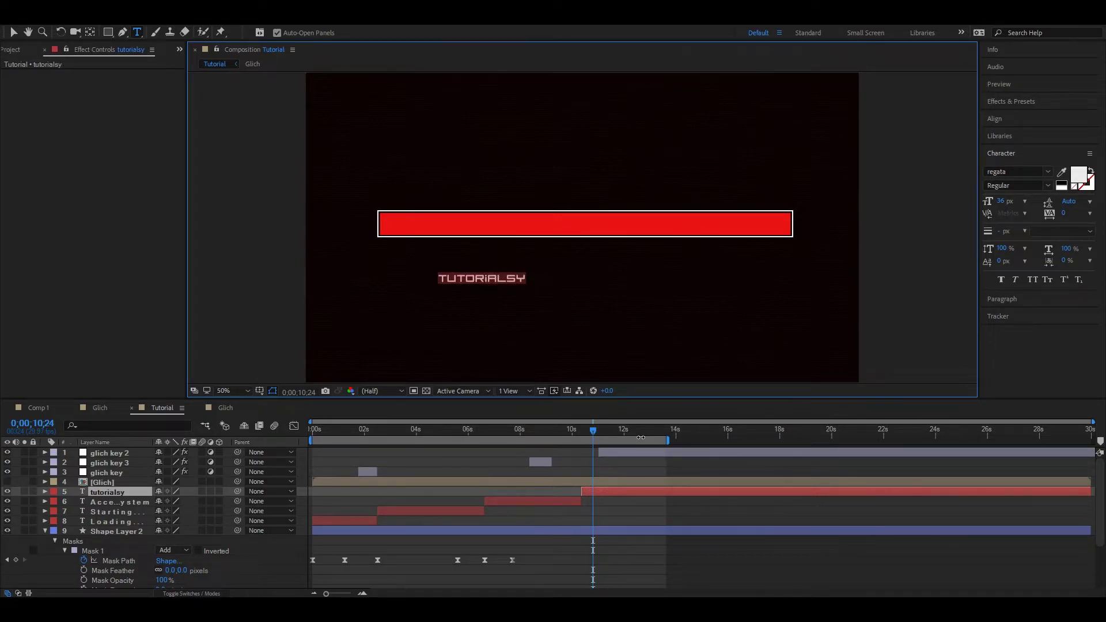
text(TORIAL_SYS)
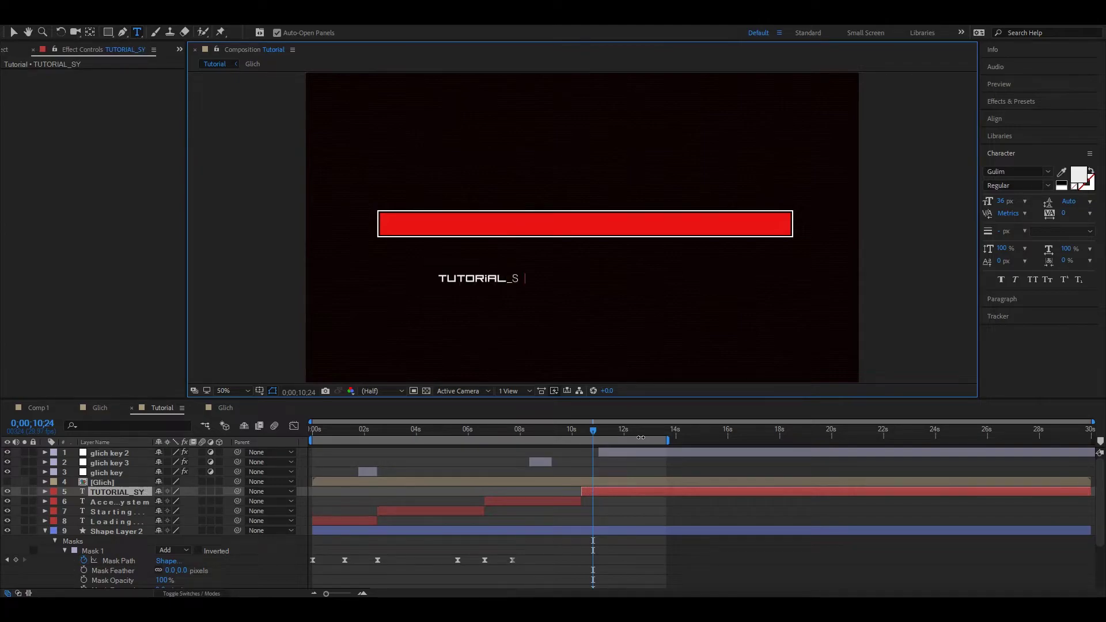
key(BackSpace)
key(BackSpace)
key(BackSpace)
text(syste)
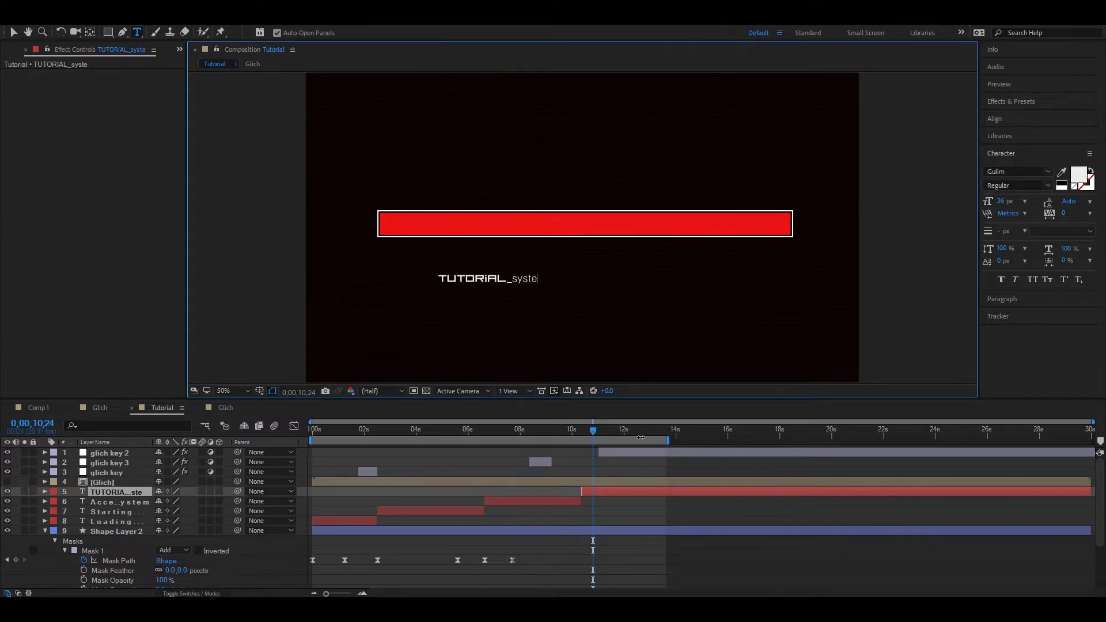
- Try to retype the whole caption as "tutorial"
click(477, 283)
click(1022, 173)
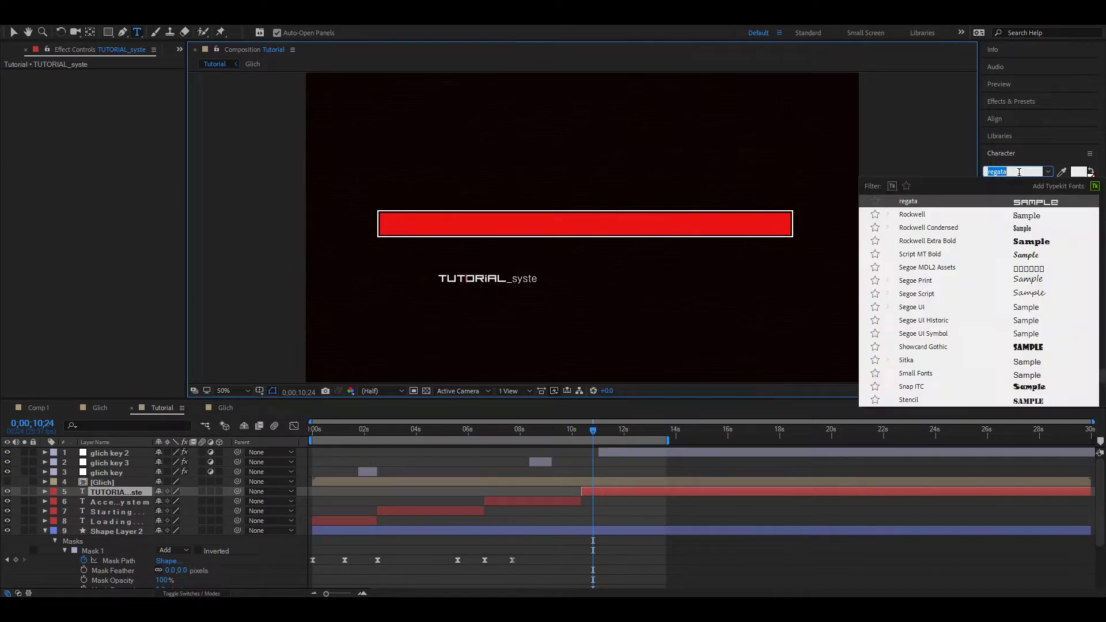
click(484, 301)
double_click(514, 276)
text(tutorial)
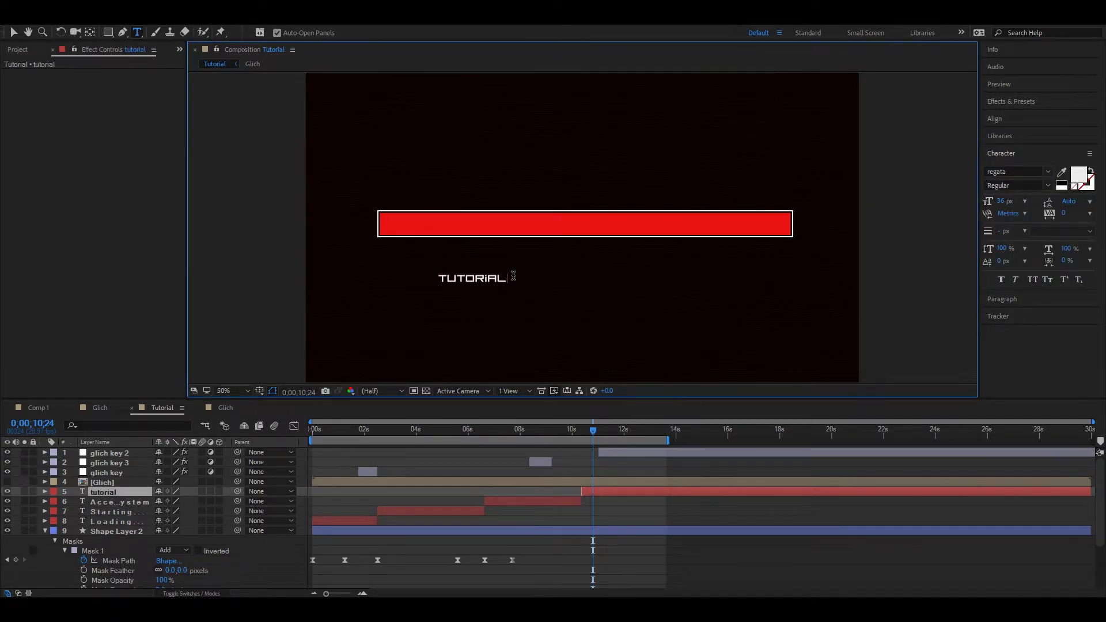
- Undo the recent caption edits back to "tutorial_"
key(ctrl+z)
key(ctrl+z)
key(ctrl+z)
key(ctrl+z)
key(ctrl+z)
key(ctrl+z)
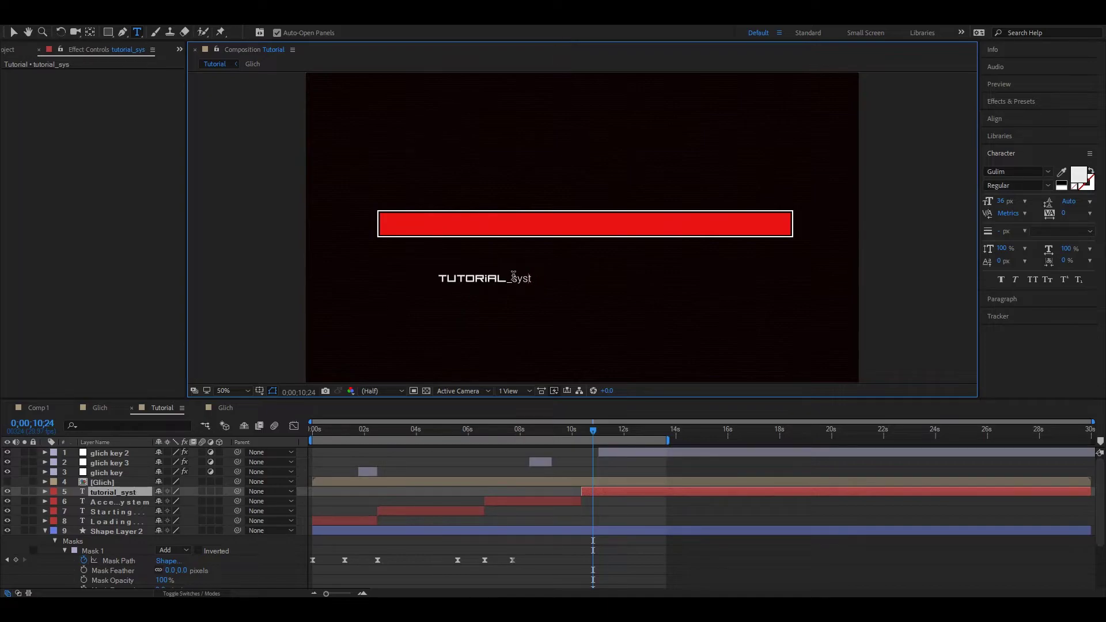
key(ctrl+z)
- Set the caption font to regata and complete the text as "tutorial_system.exe"
click(1014, 171)
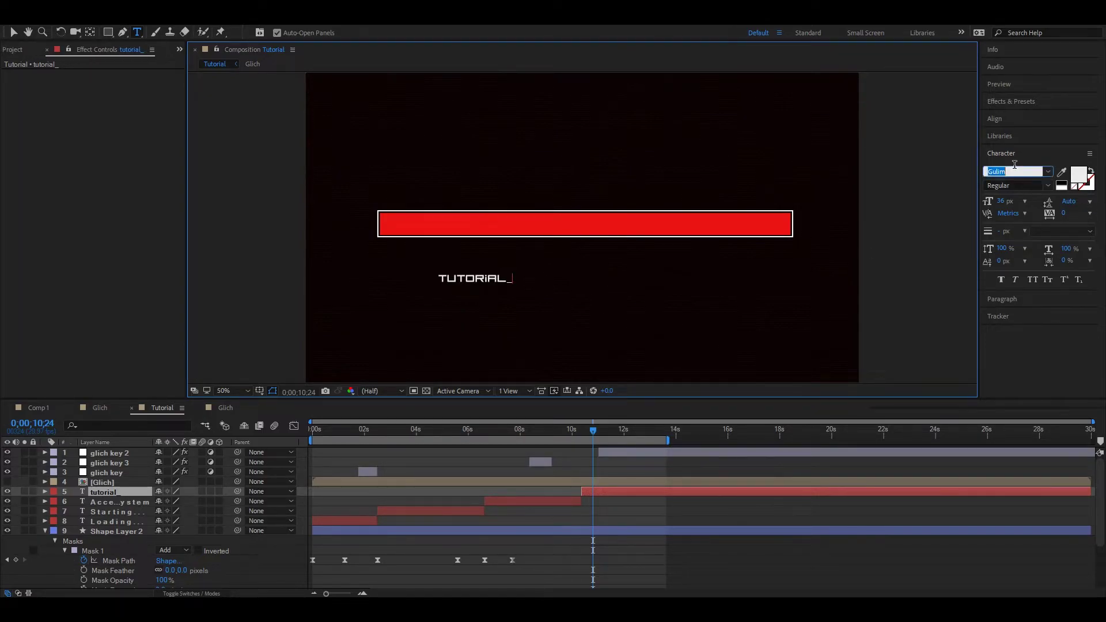
text(regata)
key(Return)
text(system.exe)
key(Escape)
- Center the tutorial_system.exe caption horizontally in the composition and return to the Selection tool
click(1002, 118)
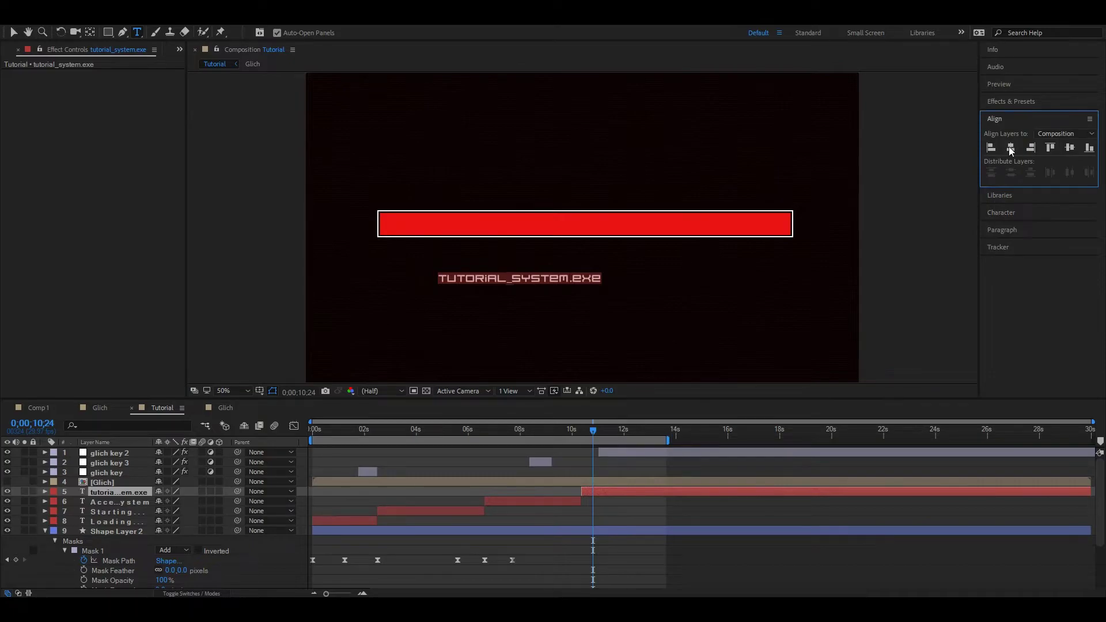
click(1012, 148)
key(v)
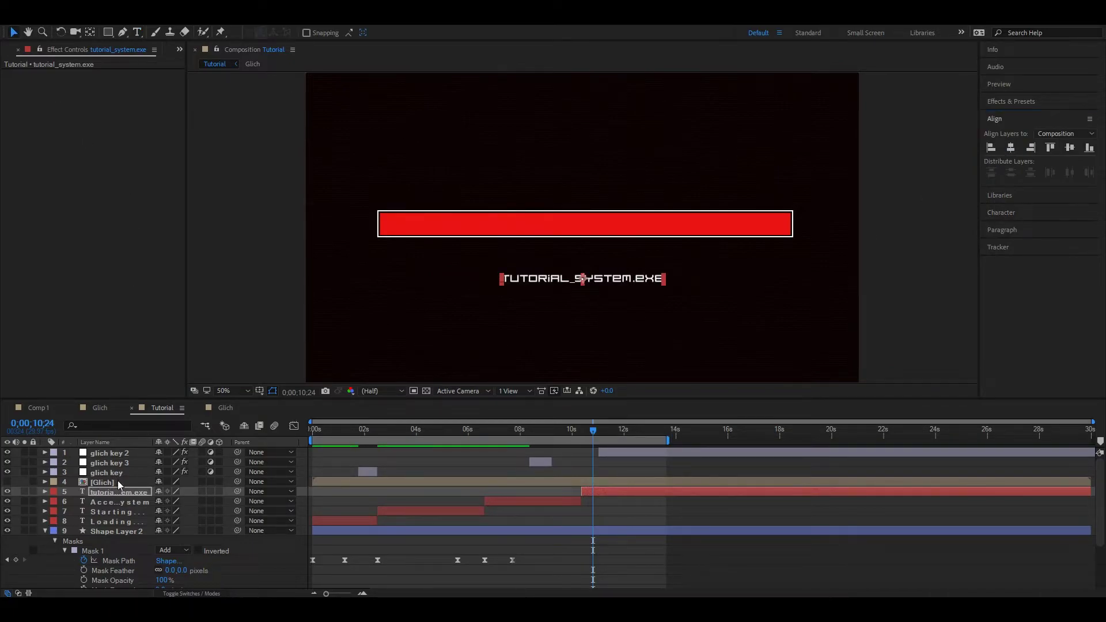
- Duplicate the tutorial_system.exe text layer three times and select the first copy
click(119, 493)
key(ctrl+d)
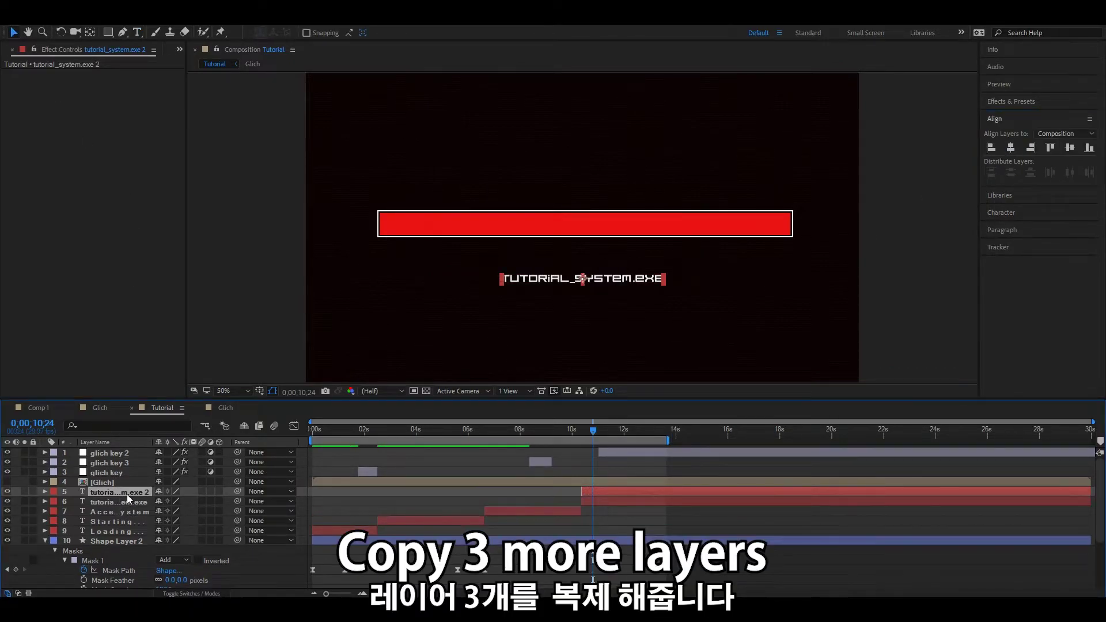
key(ctrl+d)
key(ctrl+d)
click(136, 512)
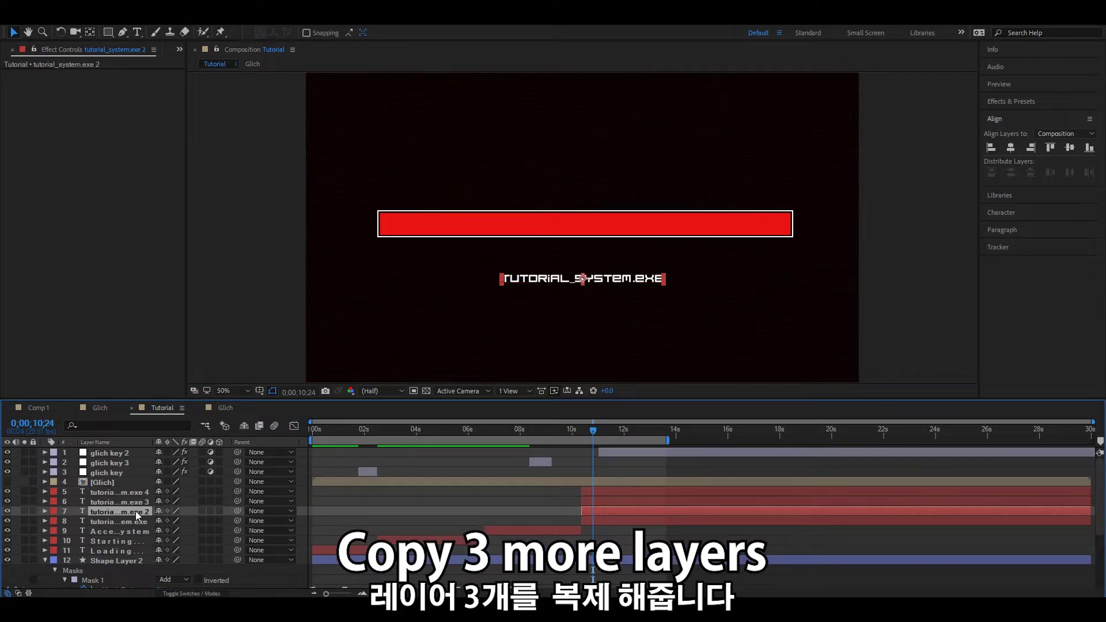
- Rename the original tutorial_system.exe layer as R and its first two copies as G and B
right_click(136, 520)
click(160, 512)
text(R)
right_click(119, 511)
click(124, 502)
text(G)
click(105, 501)
right_click(105, 501)
click(124, 494)
text(B)
- Rename the topmost copy, tutorial_system.exe 4, as "tutorial text"
right_click(110, 492)
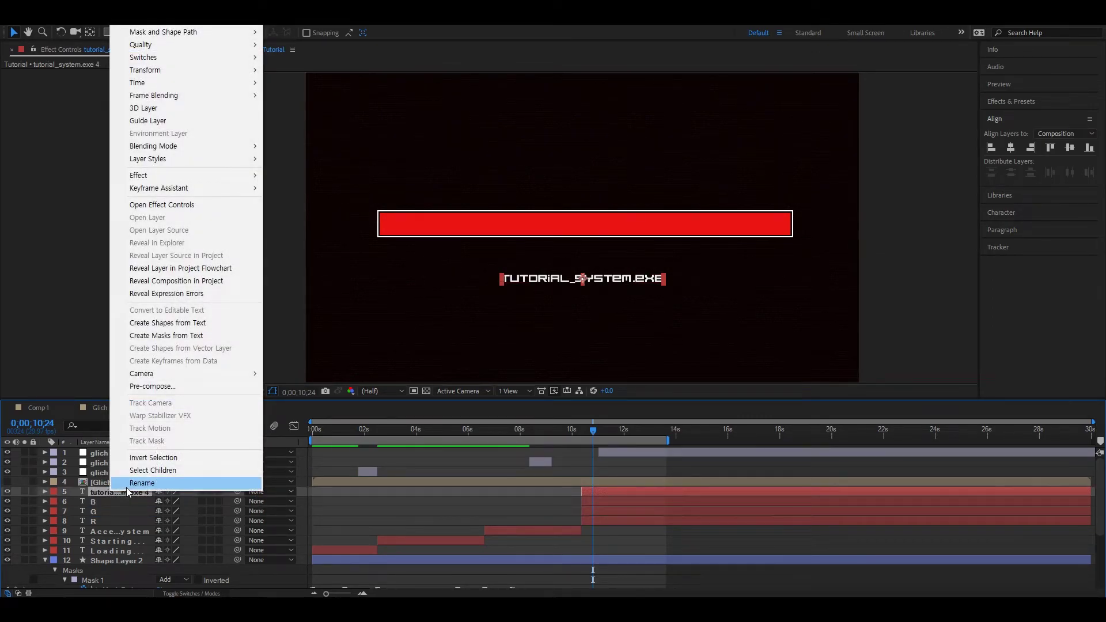
click(126, 499)
right_click(123, 494)
click(141, 484)
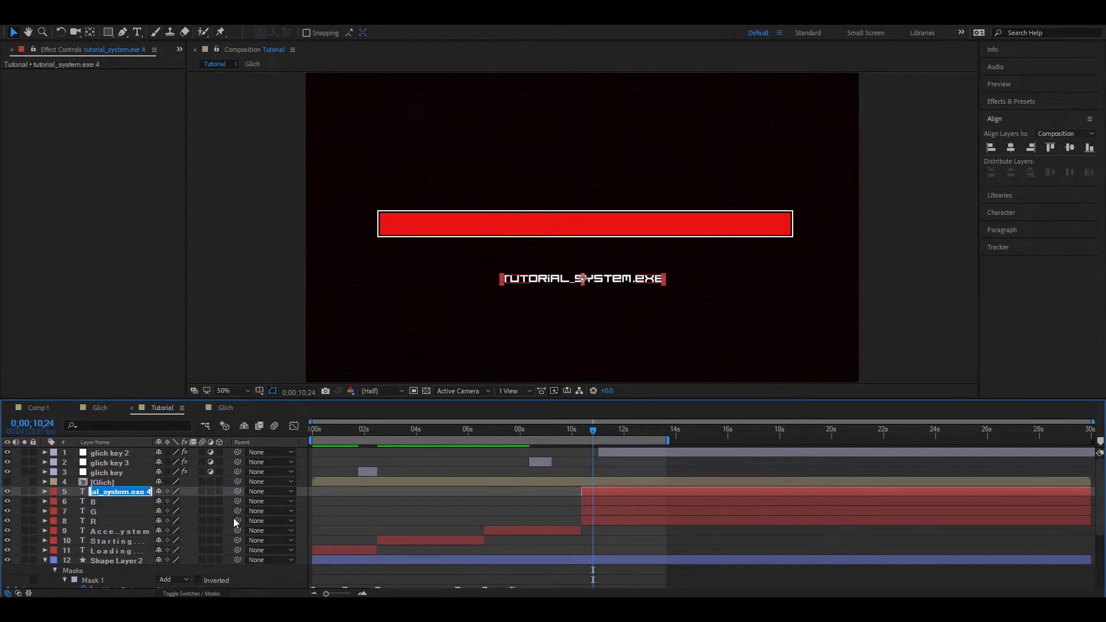
text(tutorial text)
key(Return)
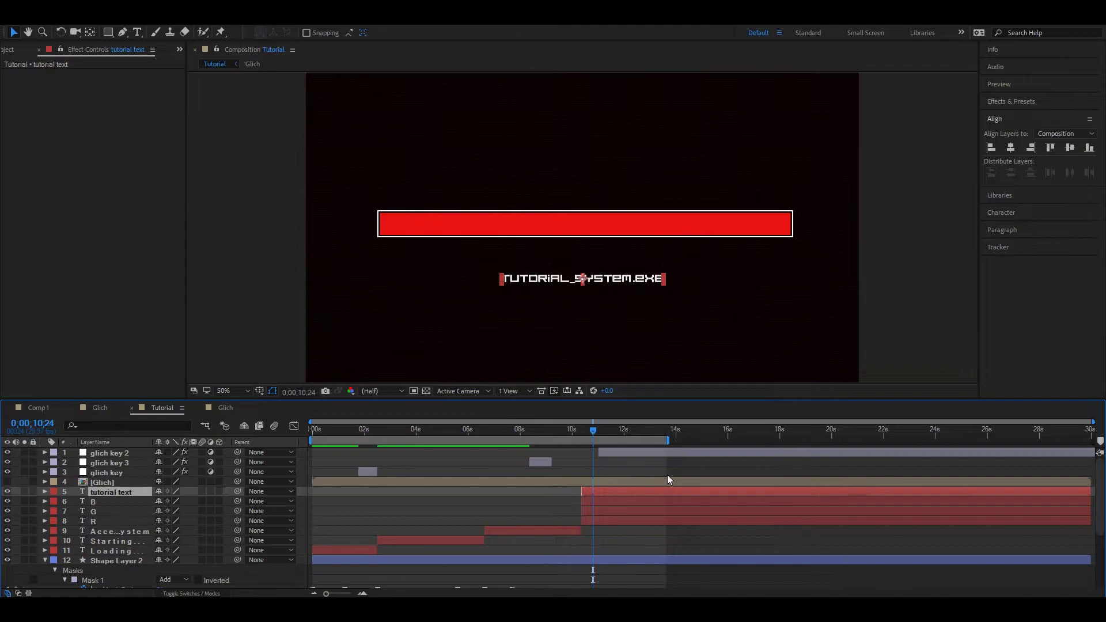
- Apply the Set Channels effect to the R text layer and copy it onto the G and B layers
click(612, 521)
drag(595, 431, 590, 431)
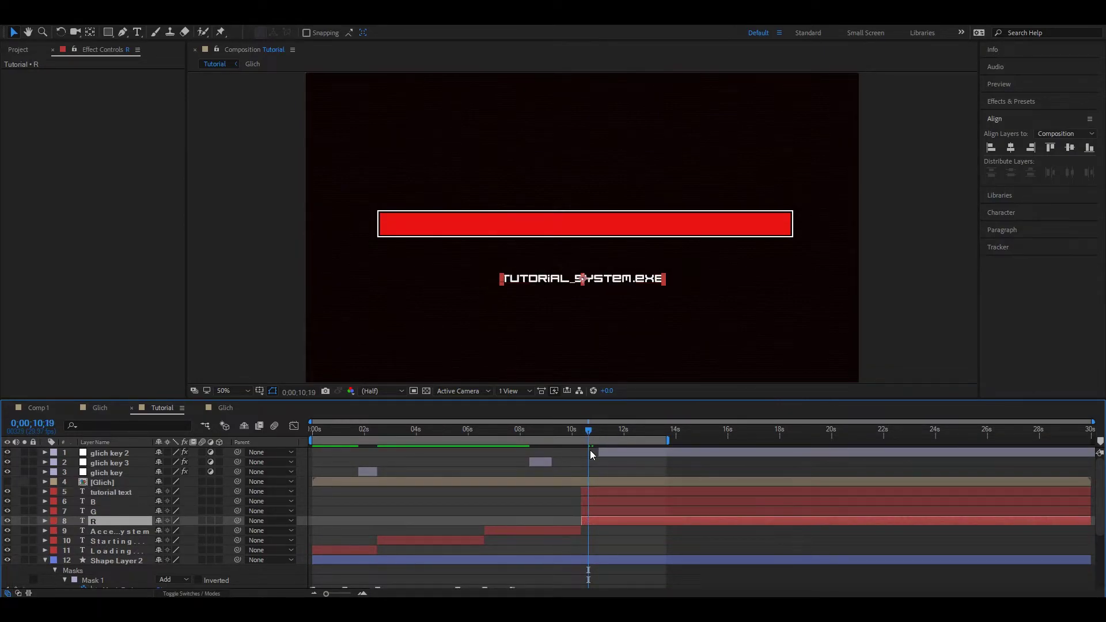
key(ctrl+space)
text(set)
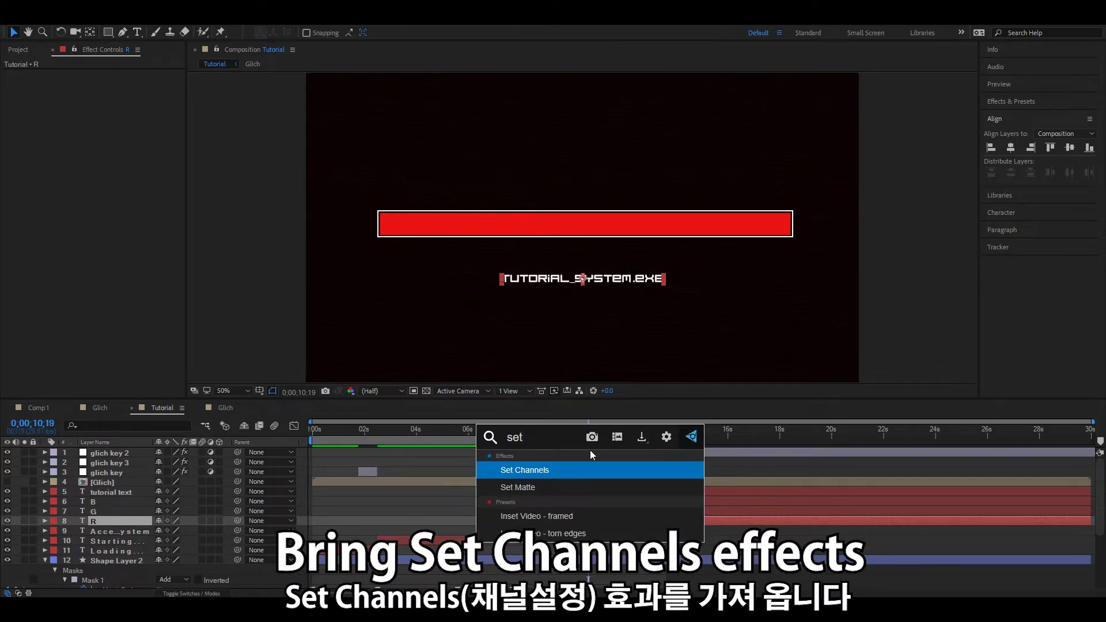
key(Return)
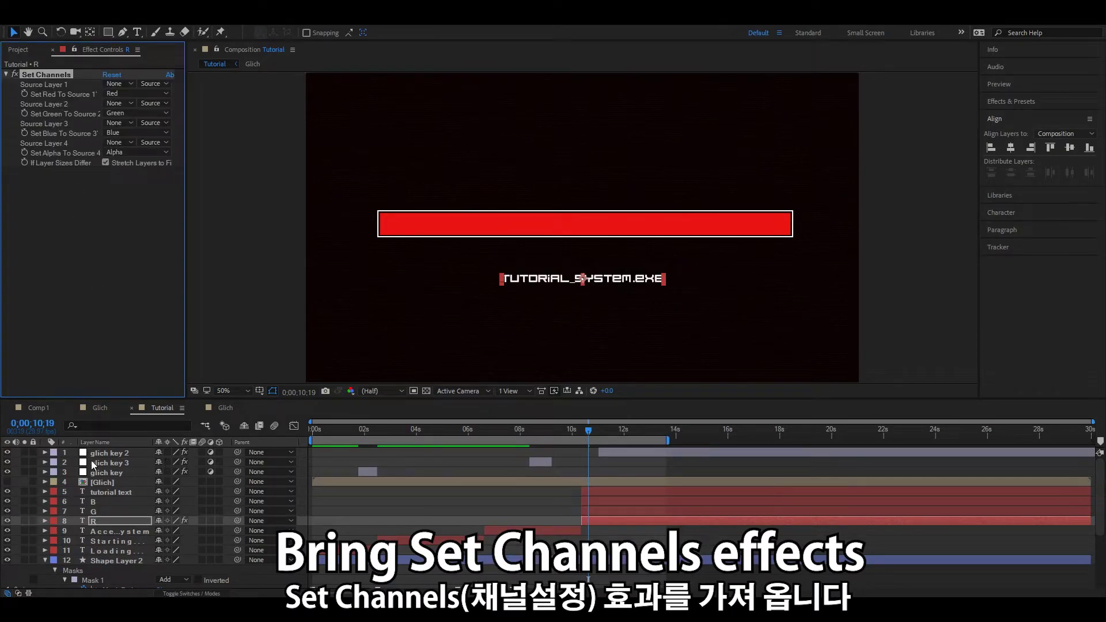
click(102, 510)
shift+click(101, 499)
key(ctrl+v)
- Turn off the green and blue channels in the R layer's Set Channels effect
click(107, 523)
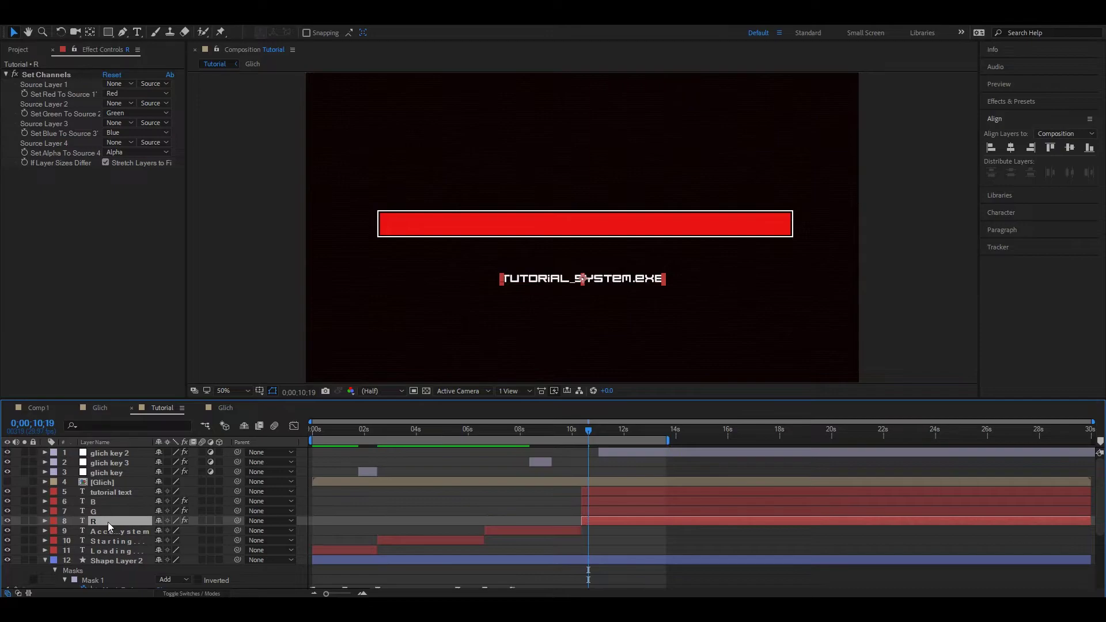
click(118, 113)
click(126, 239)
click(123, 133)
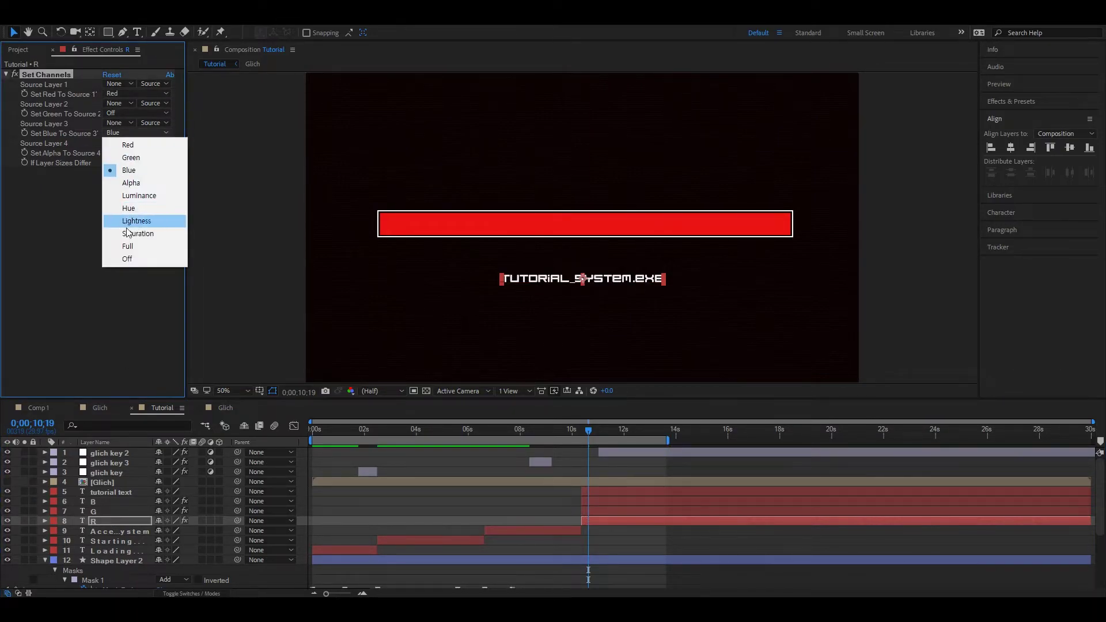
click(132, 257)
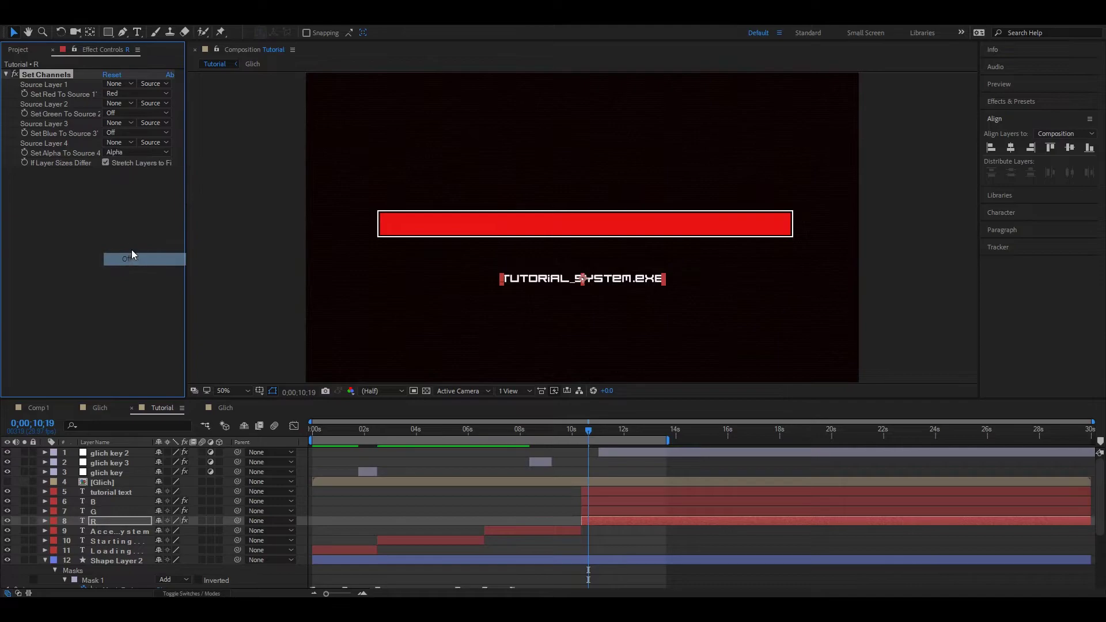
- Set the red and blue channels to Off in the G layer's Set Channels effect
click(92, 513)
click(119, 94)
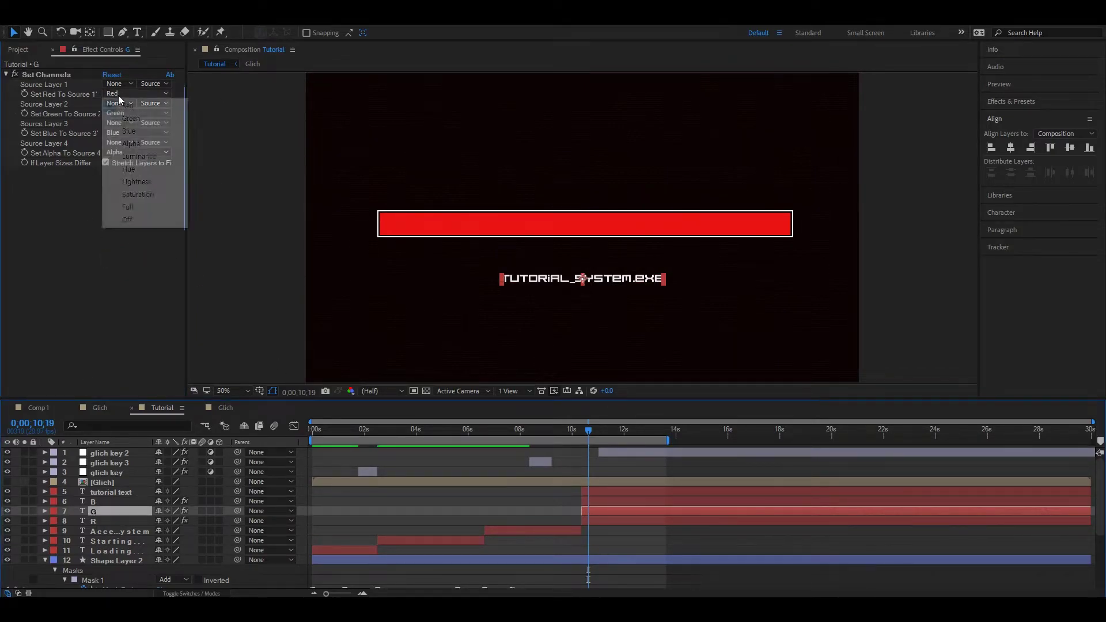
click(122, 219)
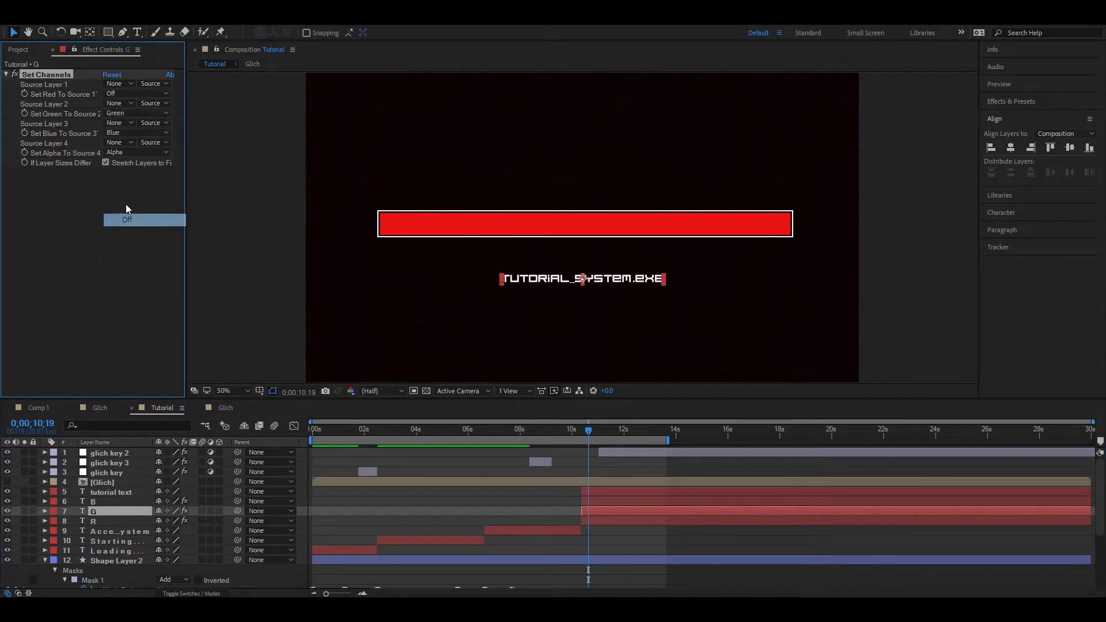
click(118, 134)
click(132, 261)
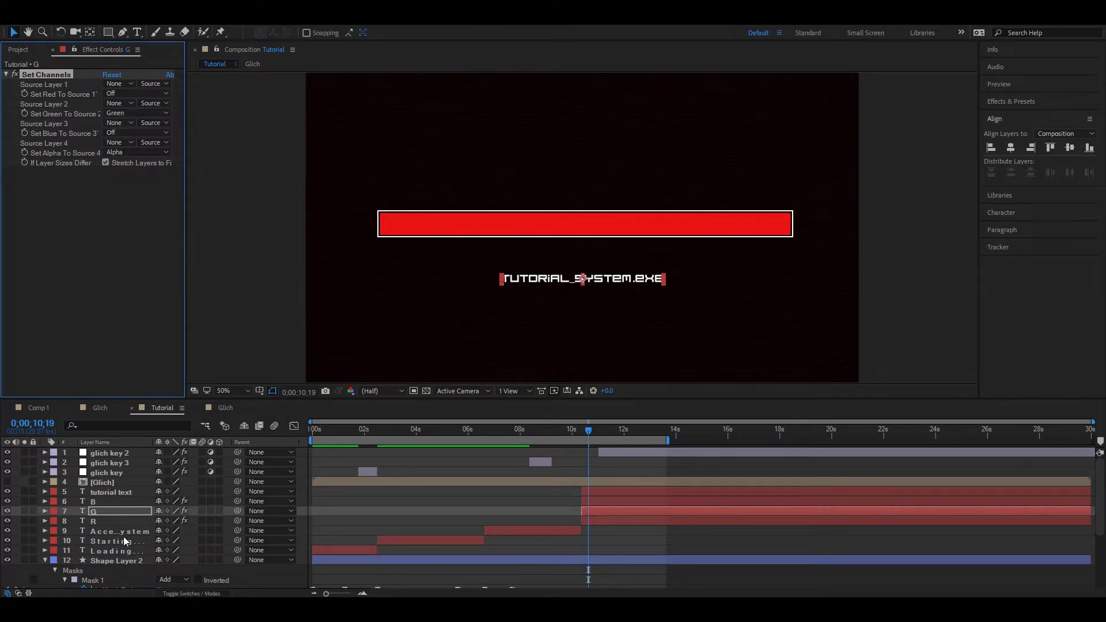
- Set the red and green channels to Off in the B layer's Set Channels effect
click(98, 503)
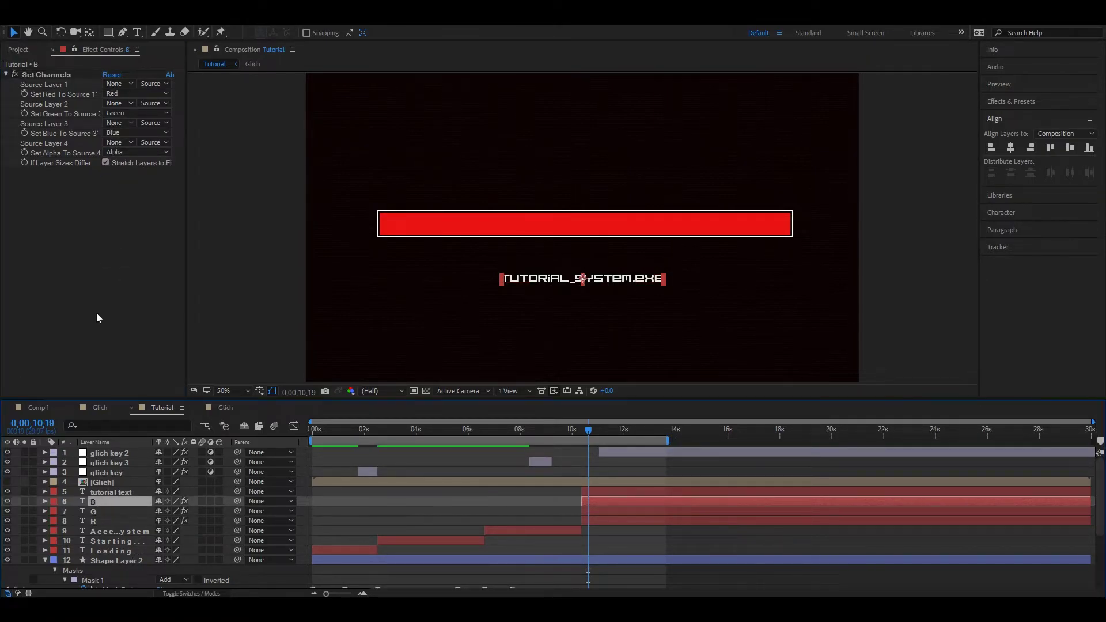
click(113, 96)
click(124, 220)
click(118, 113)
click(114, 242)
click(136, 382)
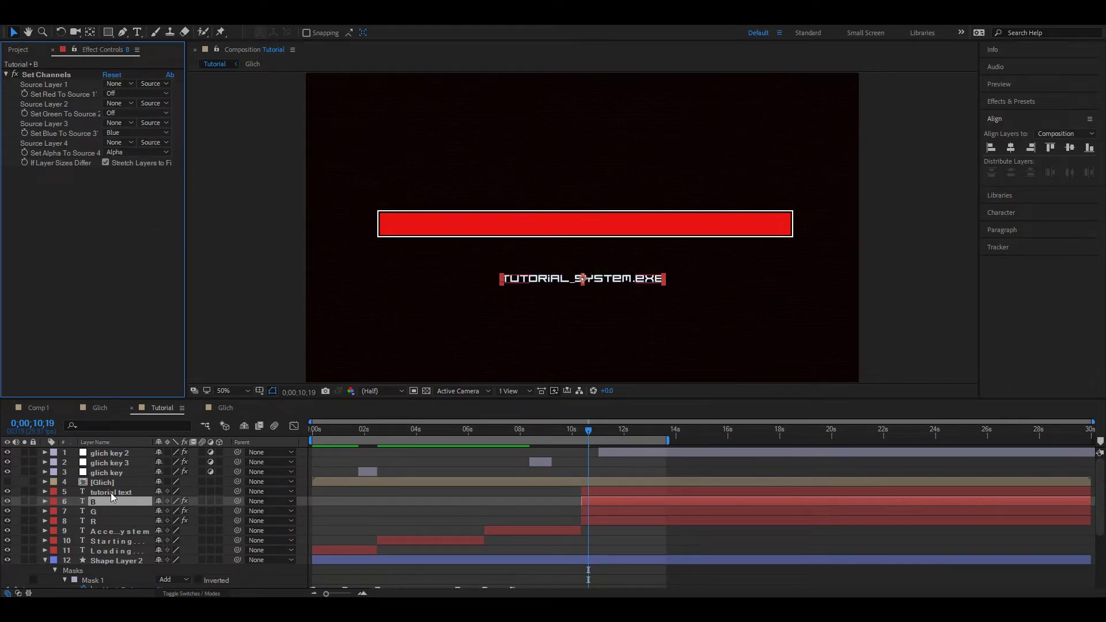
- Show the layer modes and set the B, G and R text layers to the Screen blending mode
click(18, 593)
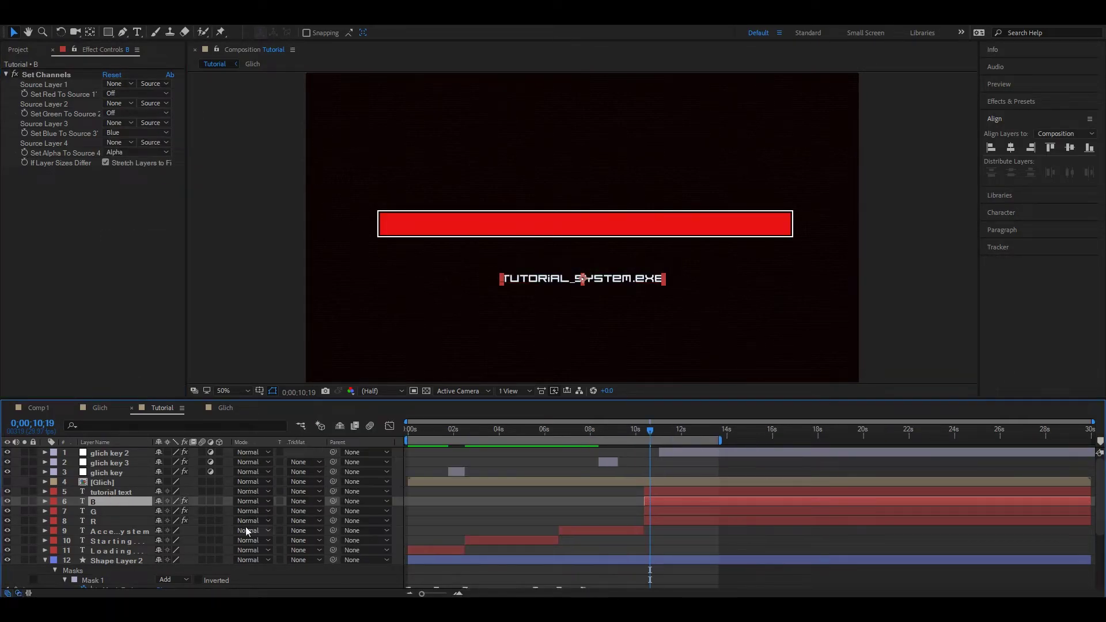
click(253, 502)
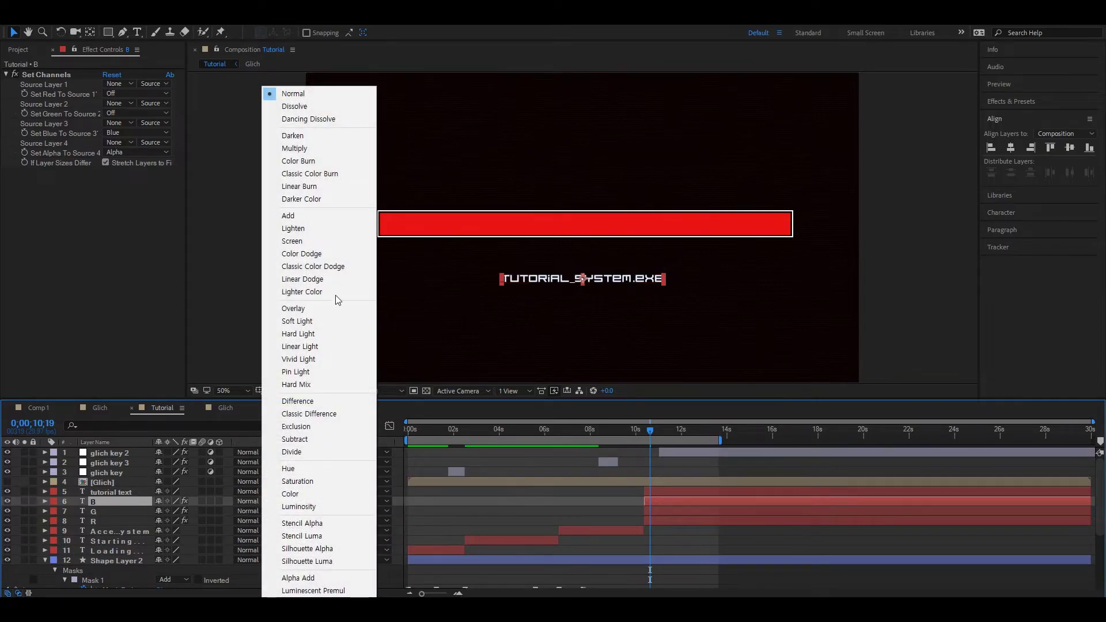
click(329, 241)
click(248, 511)
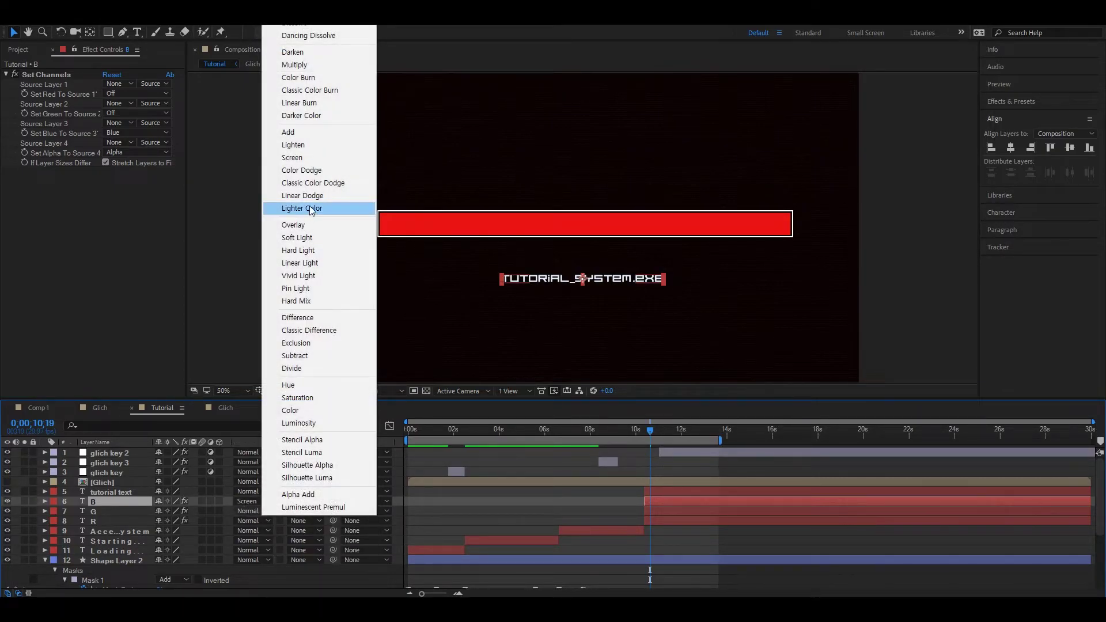
click(305, 157)
click(253, 524)
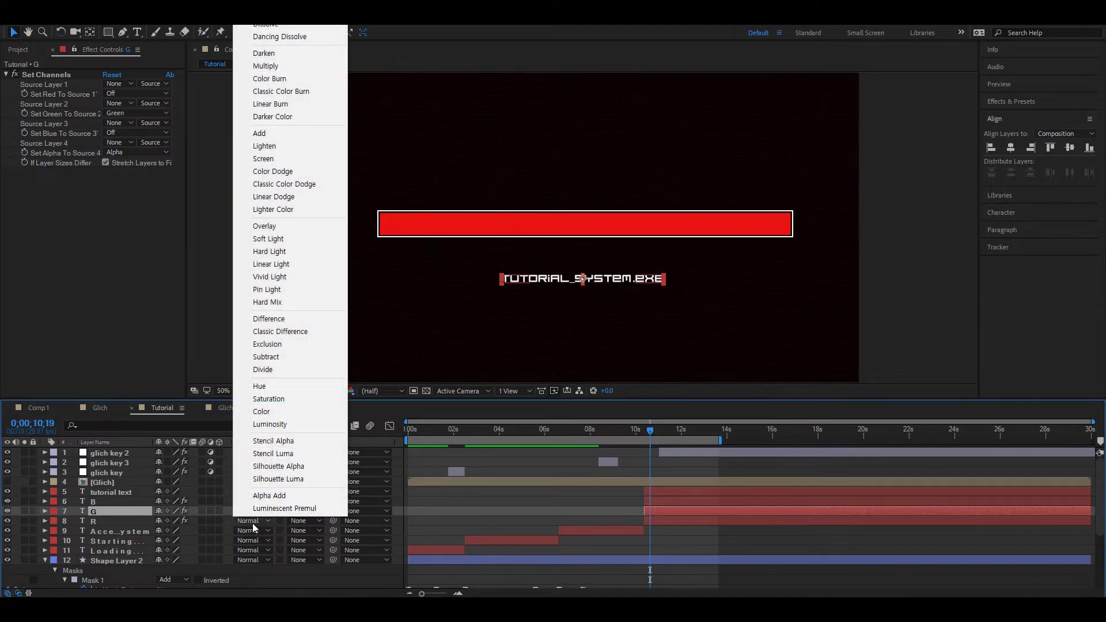
click(283, 162)
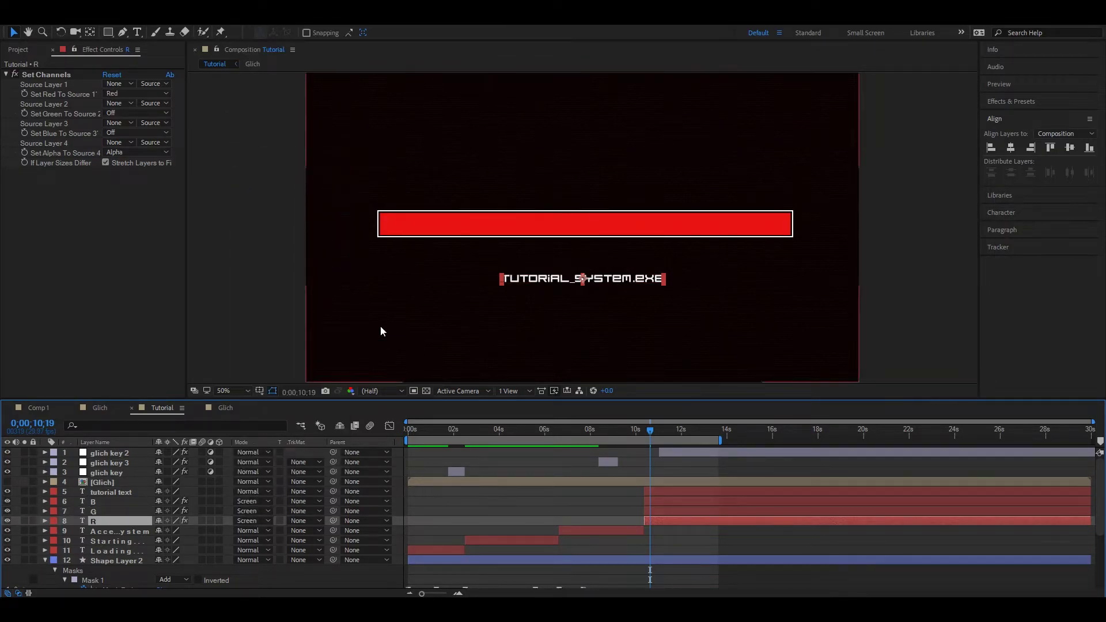
- Toggle the tutorial text layer's visibility off and on to compare the caption with and without it
click(106, 494)
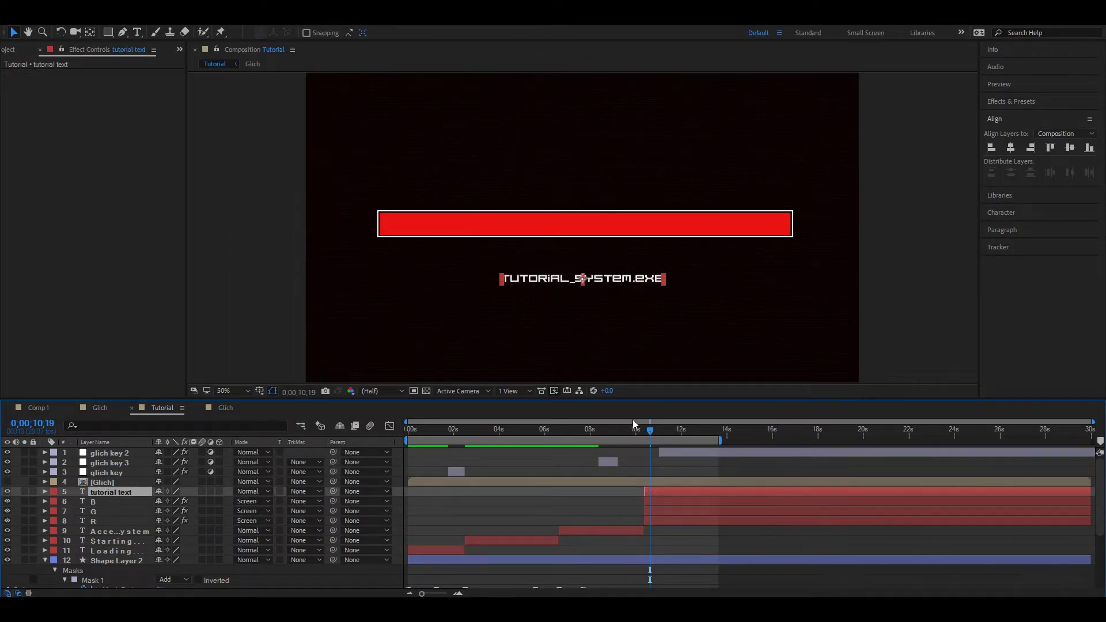
click(8, 491)
click(7, 491)
click(7, 491)
click(8, 491)
- Split the glich key 2 adjustment layer at 0;00;12;25 and delete the part after it
drag(650, 430, 658, 436)
click(669, 454)
click(701, 429)
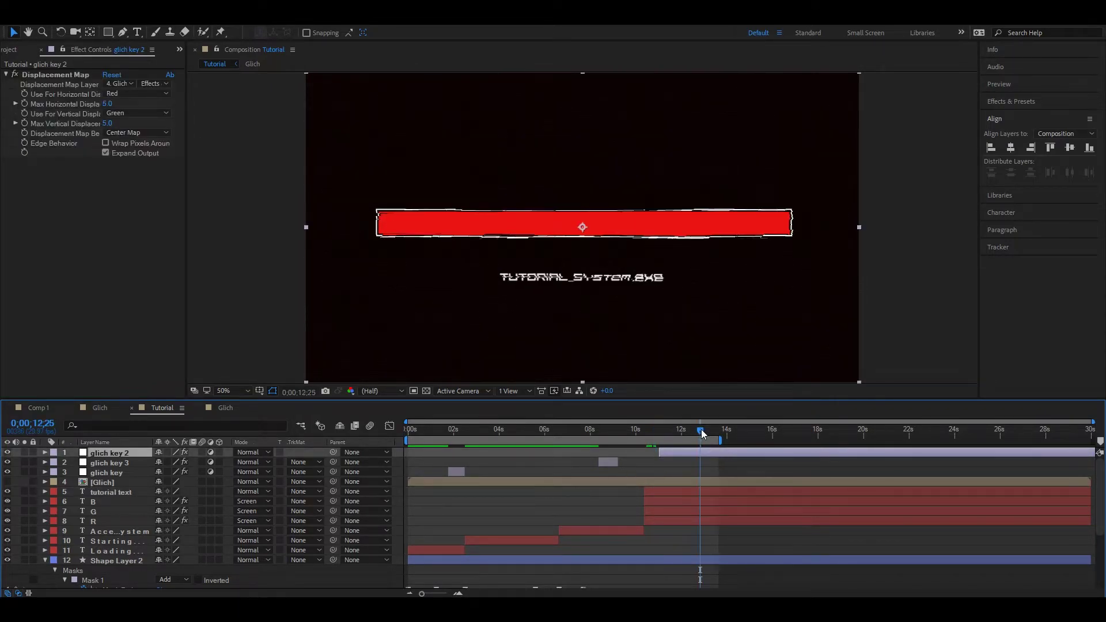
key(ctrl+shift+d)
key(Delete)
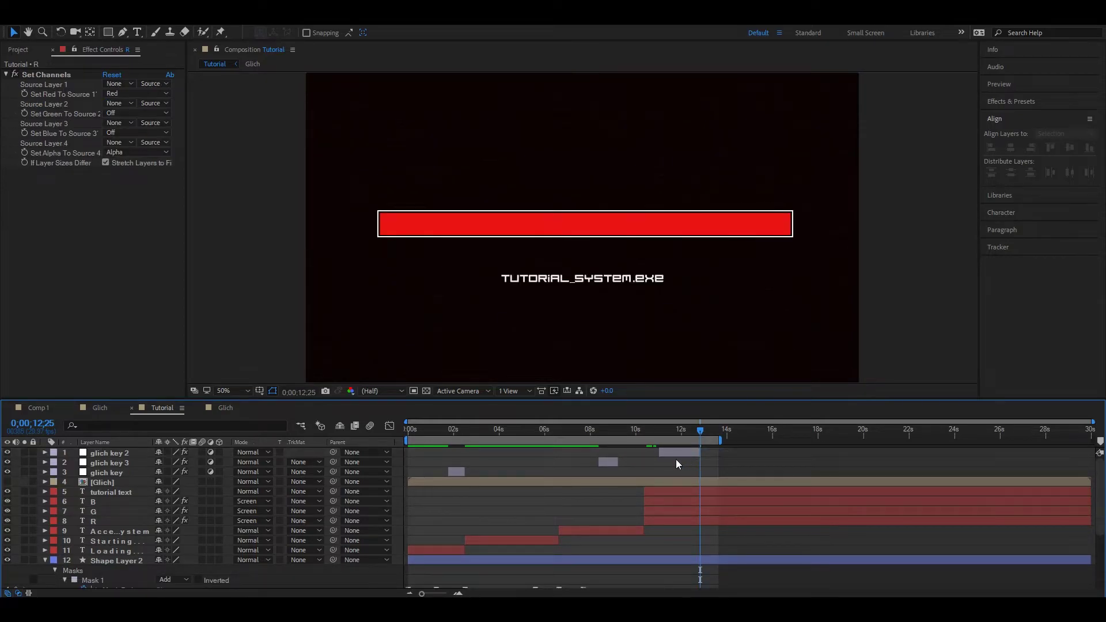
- Preview the shortened glich key 2 glitch from 0;00;10;13
drag(684, 430, 646, 434)
click(681, 451)
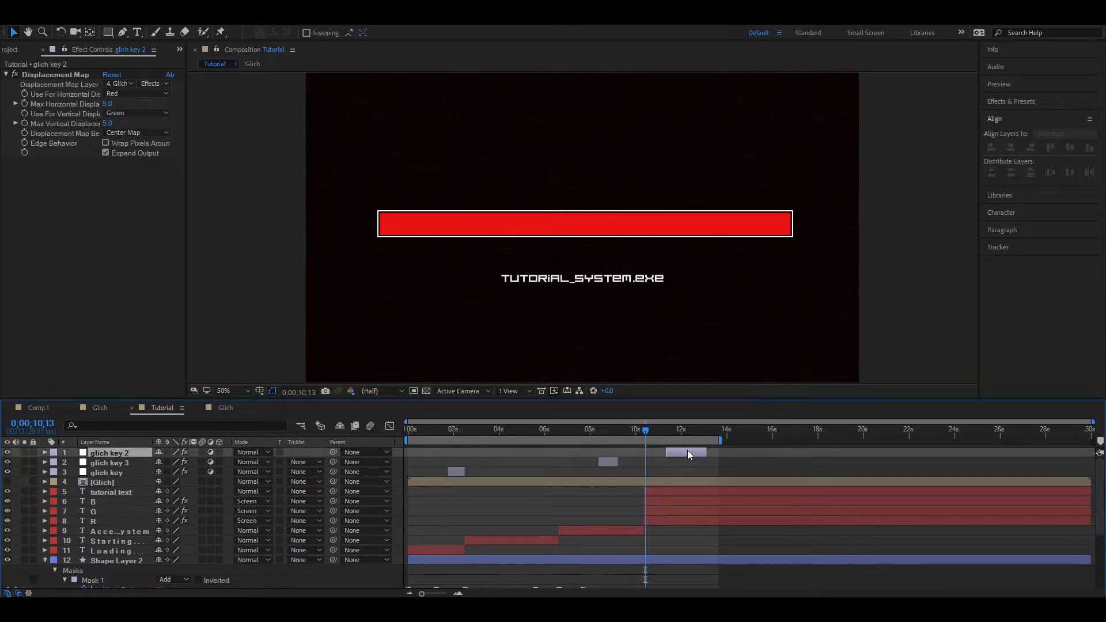
key(space)
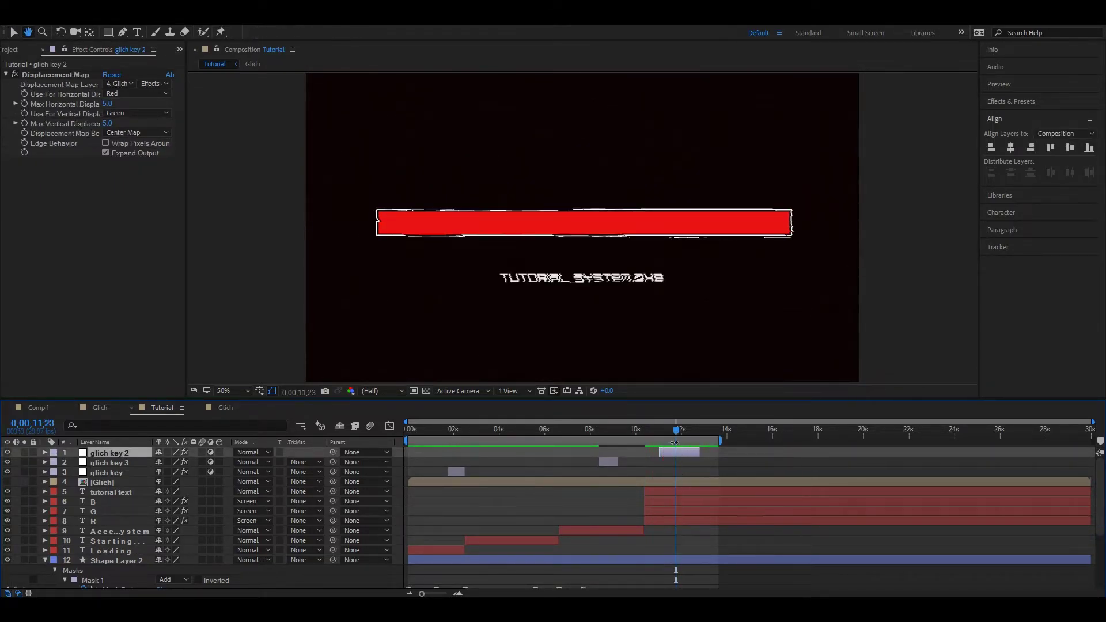
- Split the tutorial text layer at the start of glich key 2 and at 0;00;12;24, and delete the middle segment
click(652, 431)
drag(654, 434, 701, 431)
click(670, 492)
key(ctrl+shift+d)
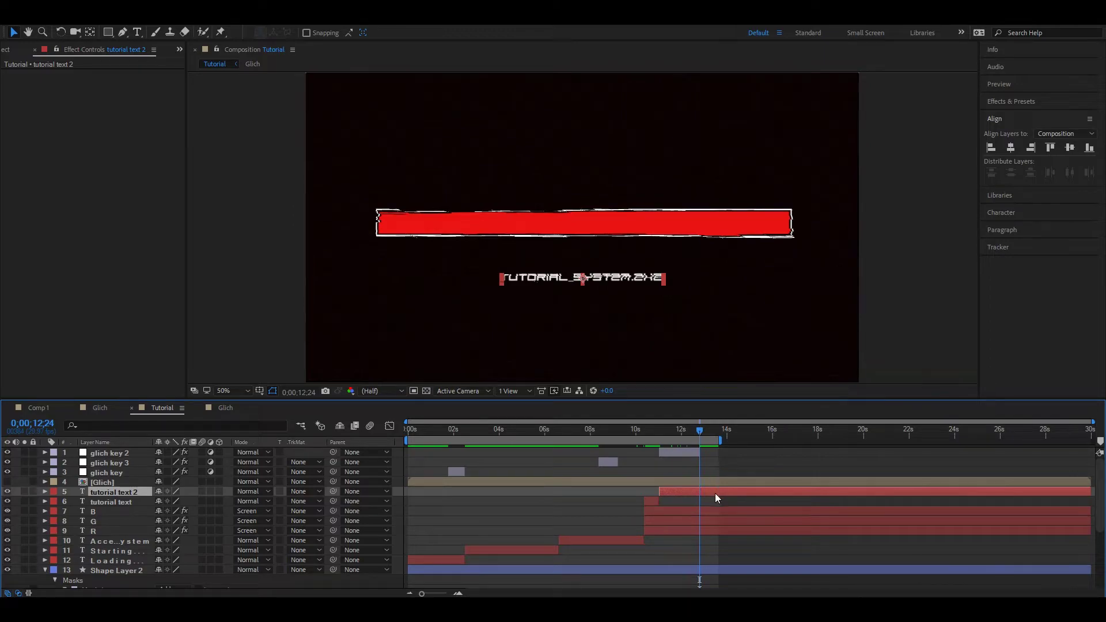
key(ctrl+shift+d)
click(684, 499)
key(Delete)
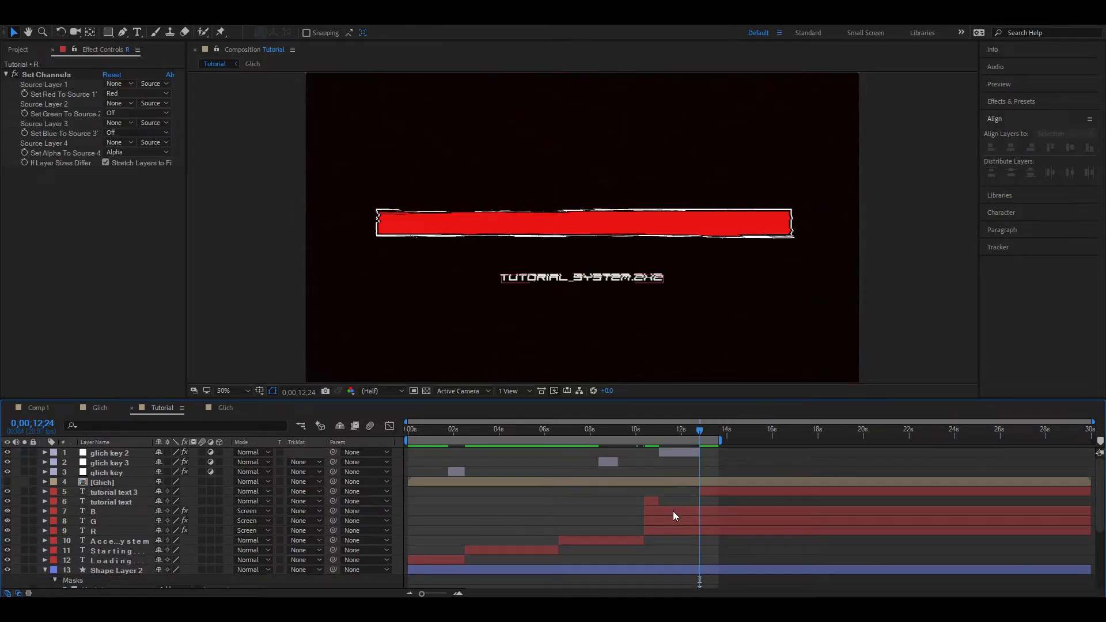
- Offset the color layers by setting Position to 953.6, 718.9 for B, 962.6, 721.9 for G and 969.6, 723.9 for R
click(674, 511)
key(w)
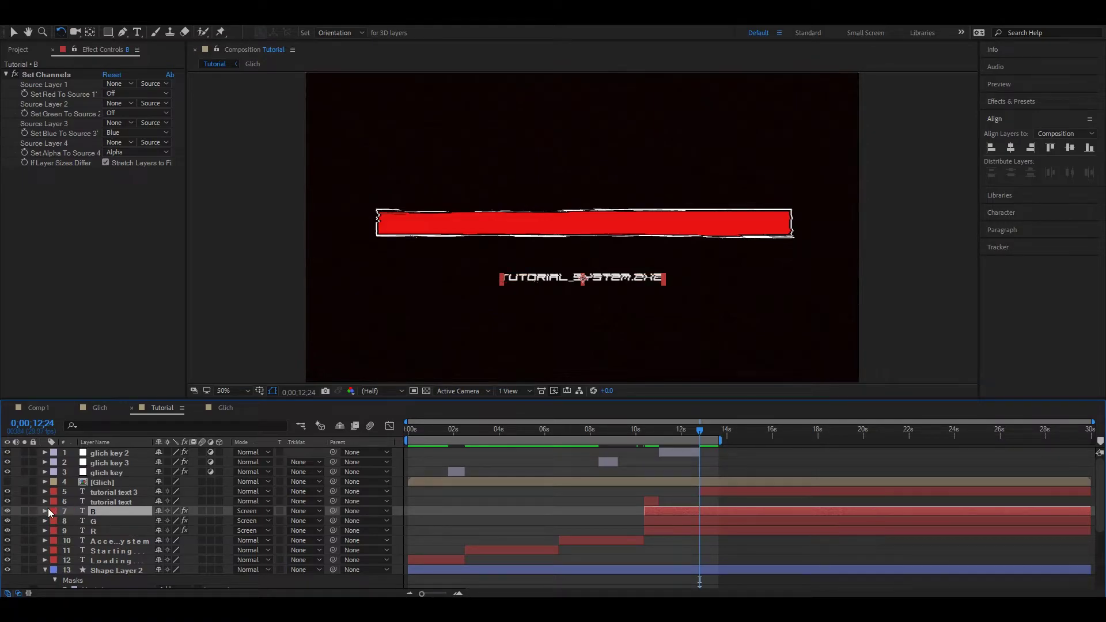
key(p)
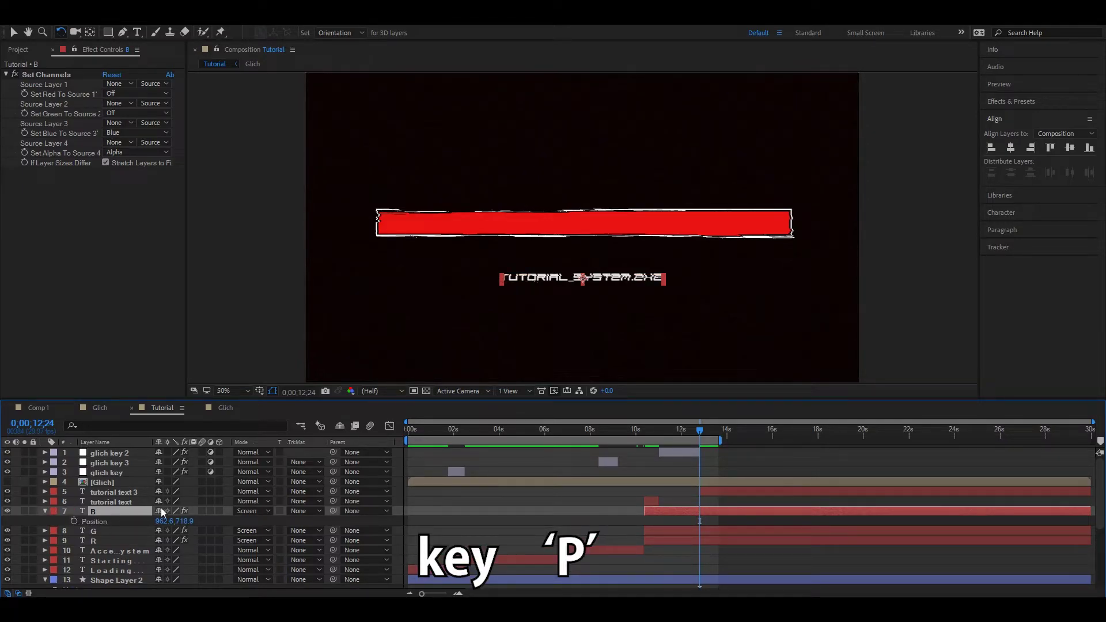
drag(165, 522, 176, 561)
click(95, 530)
key(p)
click(91, 551)
key(p)
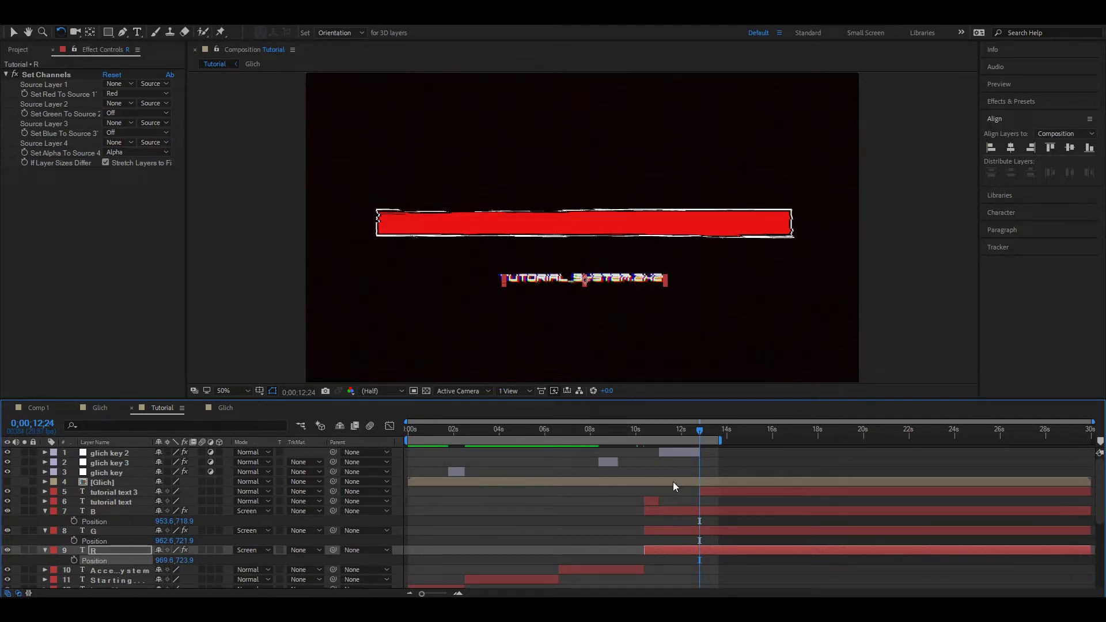
- Play back the RGB-split caption glitch from 0;00;09;22 and again from 0;00;09;12
click(718, 470)
drag(704, 429, 630, 432)
key(space)
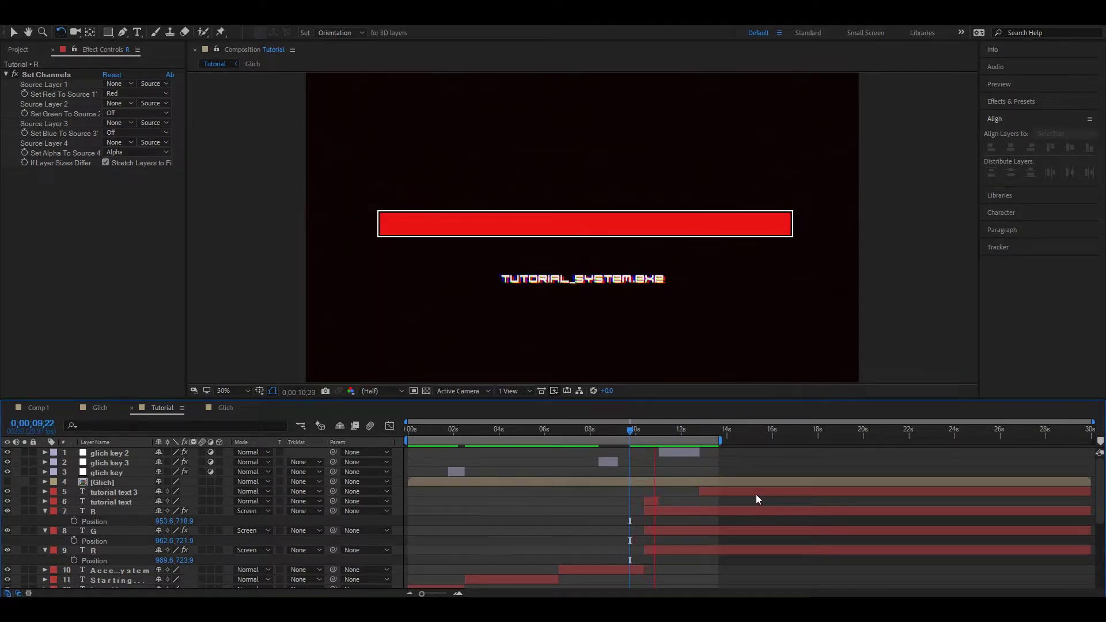
click(637, 431)
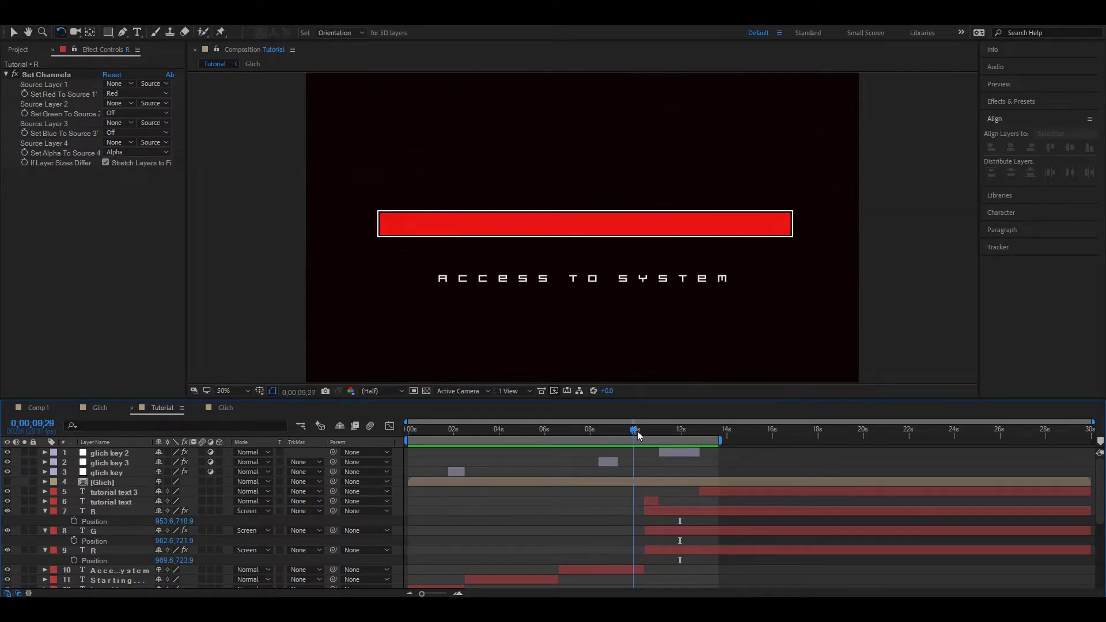
scroll(666, 478, down, 3)
scroll(666, 478, up, 3)
mouse_move(642, 429)
mouse_down()
mouse_move(607, 432)
mouse_move(653, 432)
mouse_move(622, 432)
mouse_up()
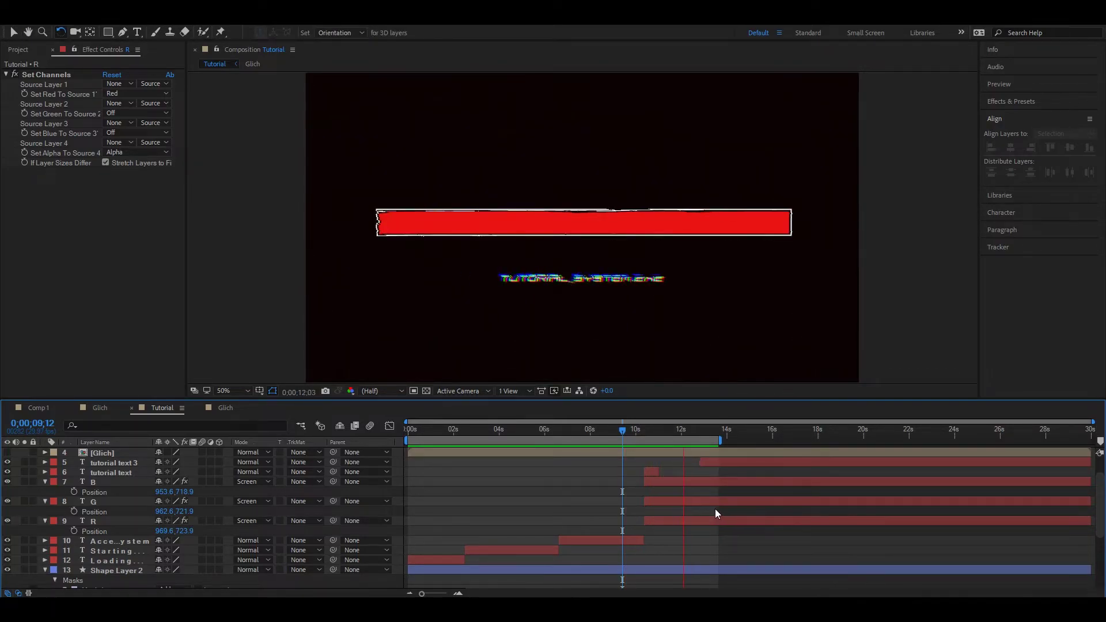
key(space)
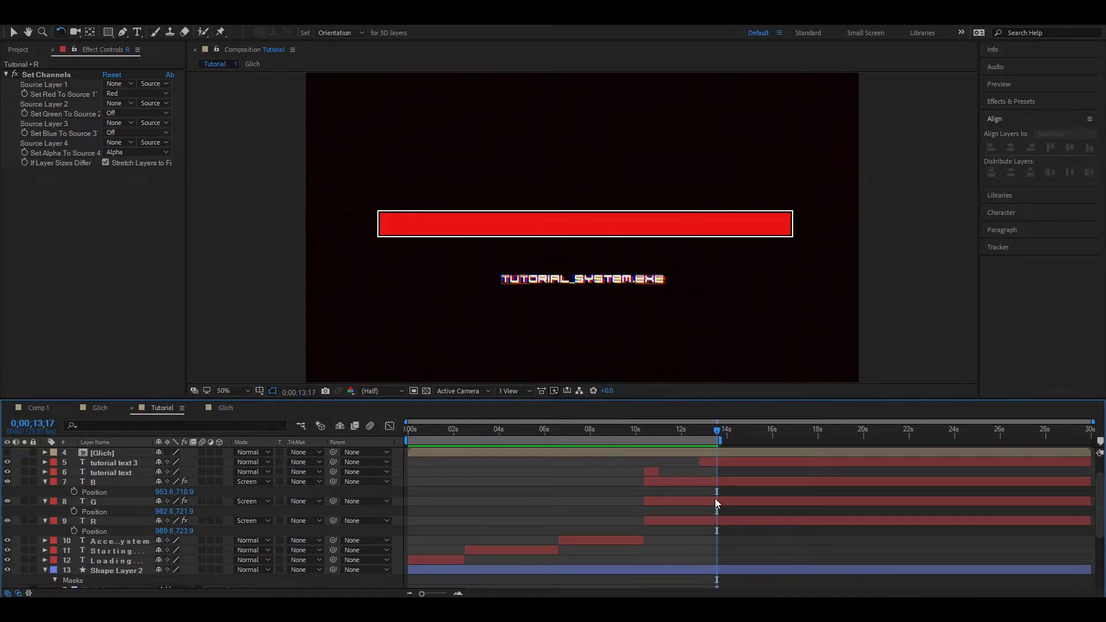
- Collapse the Position properties of the B, G and R layers
scroll(703, 506, up, 2)
click(120, 493)
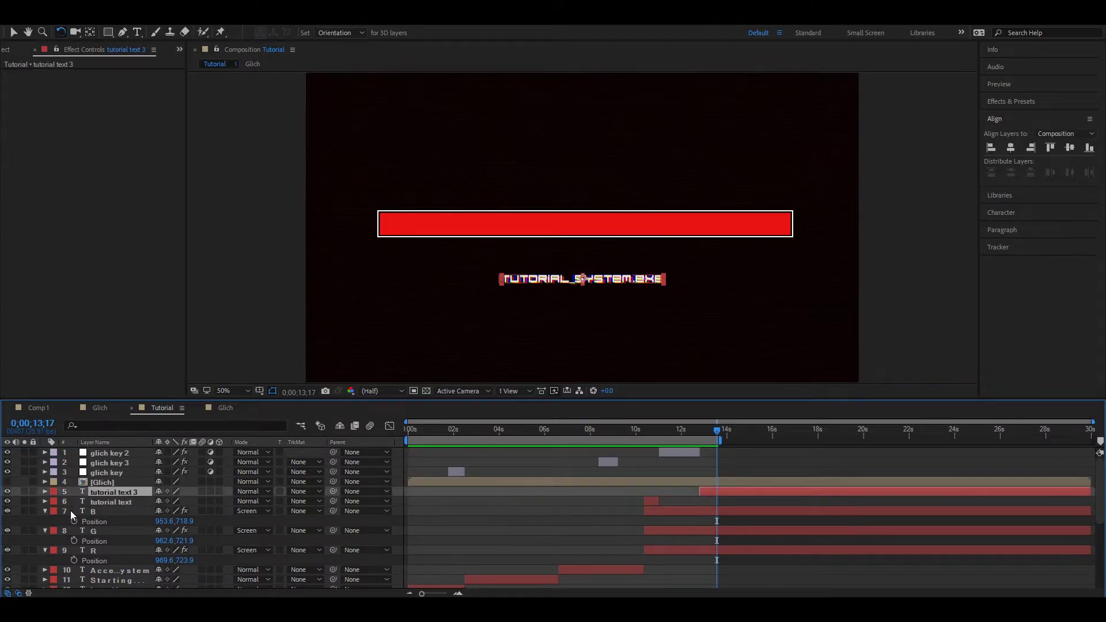
click(45, 512)
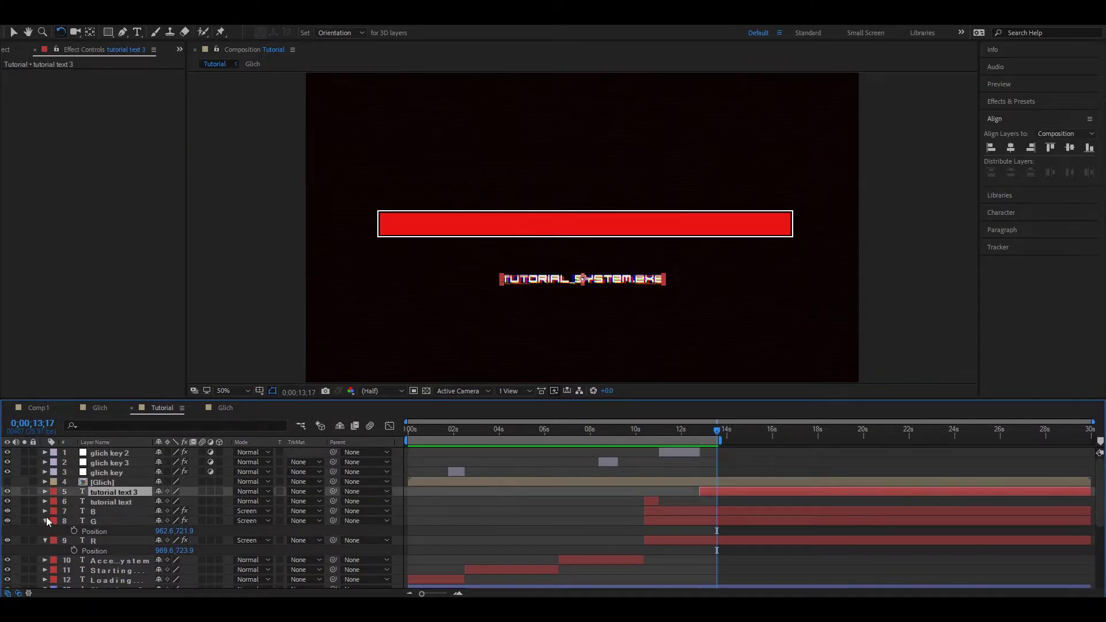
click(45, 521)
click(44, 530)
- Apply the IN version of Atom's "2866" Coding preset to the short tutorial text layer at 0;00;10;11
drag(660, 437, 646, 436)
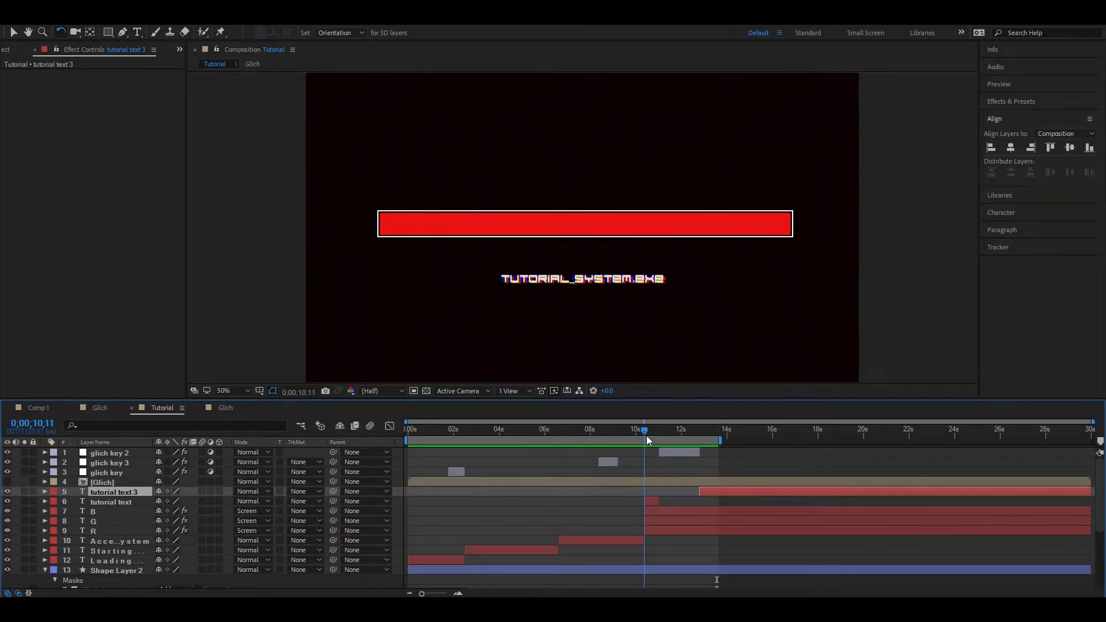
click(672, 531)
click(651, 501)
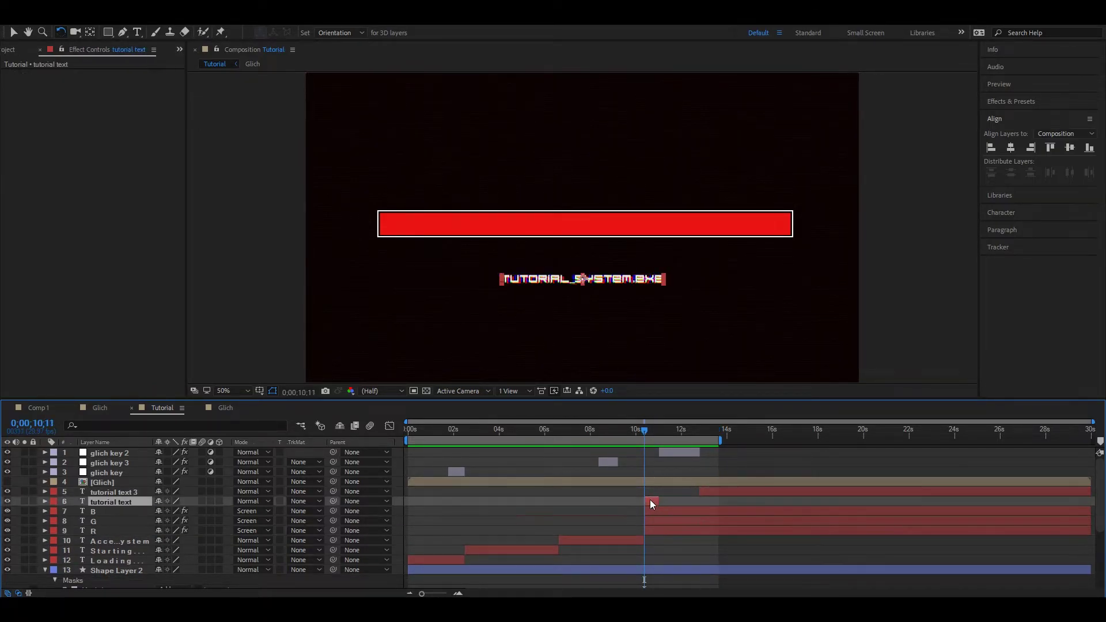
click(227, 27)
mouse_move(217, 79)
click(439, 91)
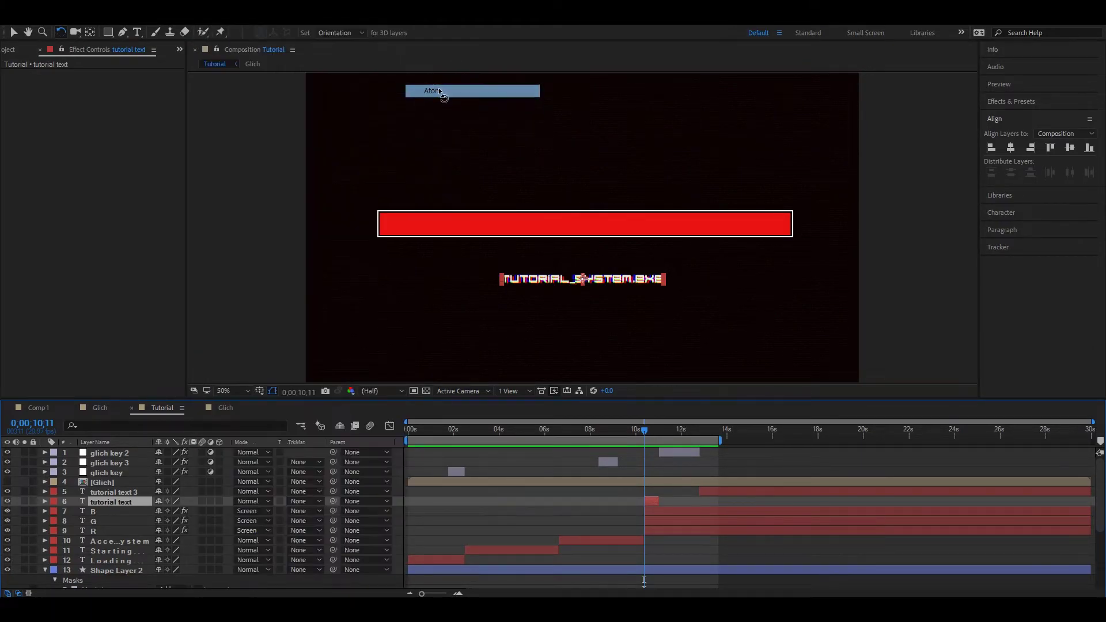
drag(332, 148, 560, 125)
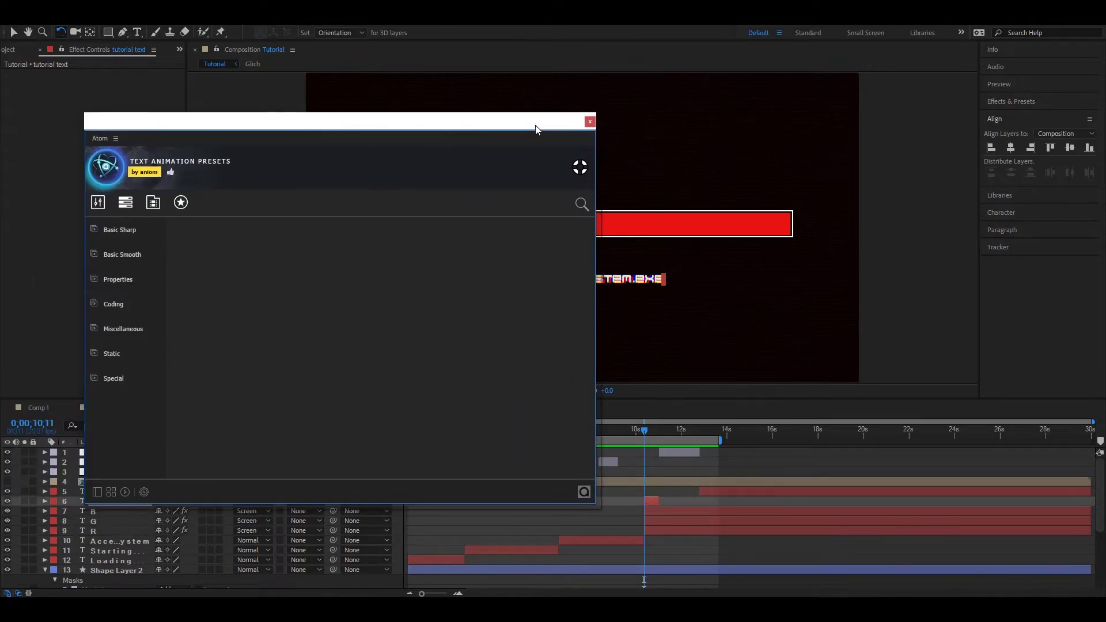
click(115, 304)
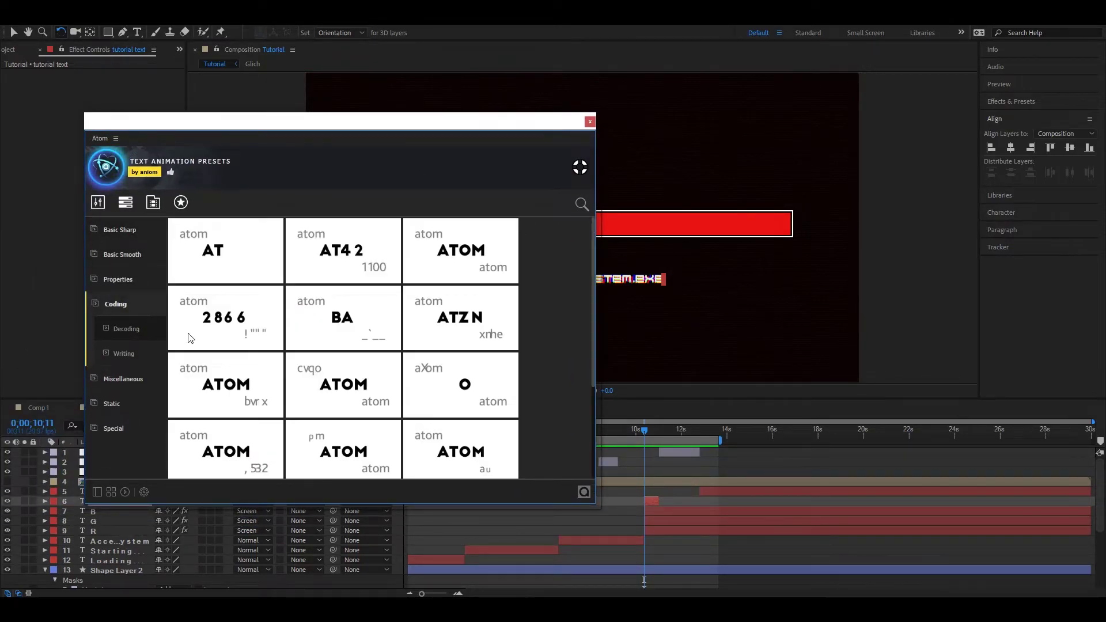
click(196, 346)
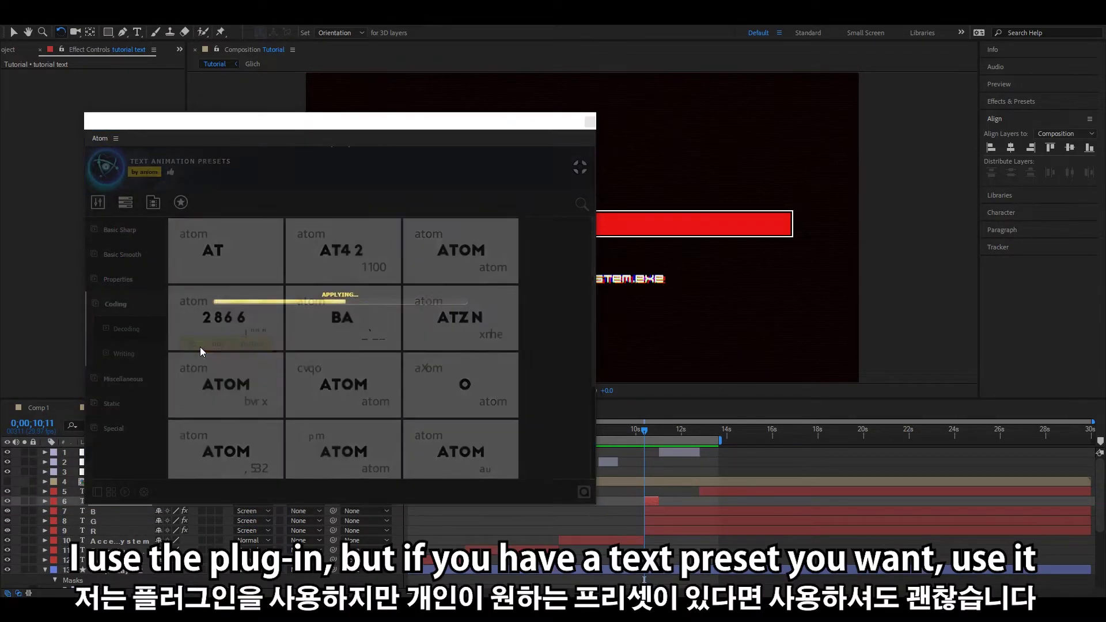
- Move the Atom window clear of the composition and timeline, and preview the decoding caption from 0;00;09;21
drag(556, 127, 264, 322)
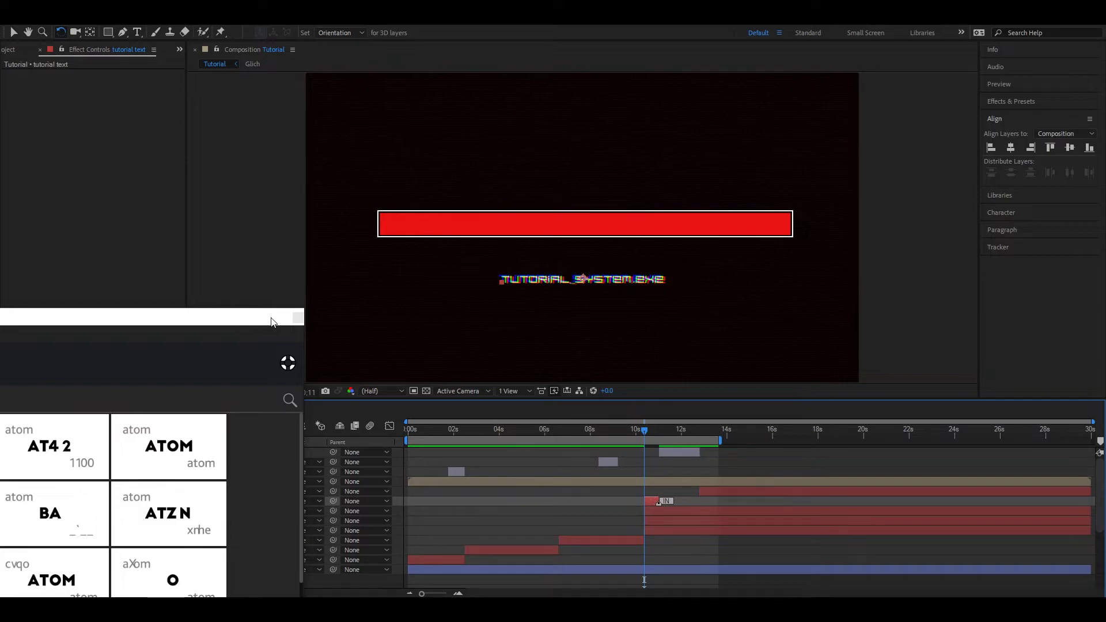
drag(231, 327, 974, 160)
drag(644, 433, 628, 432)
key(space)
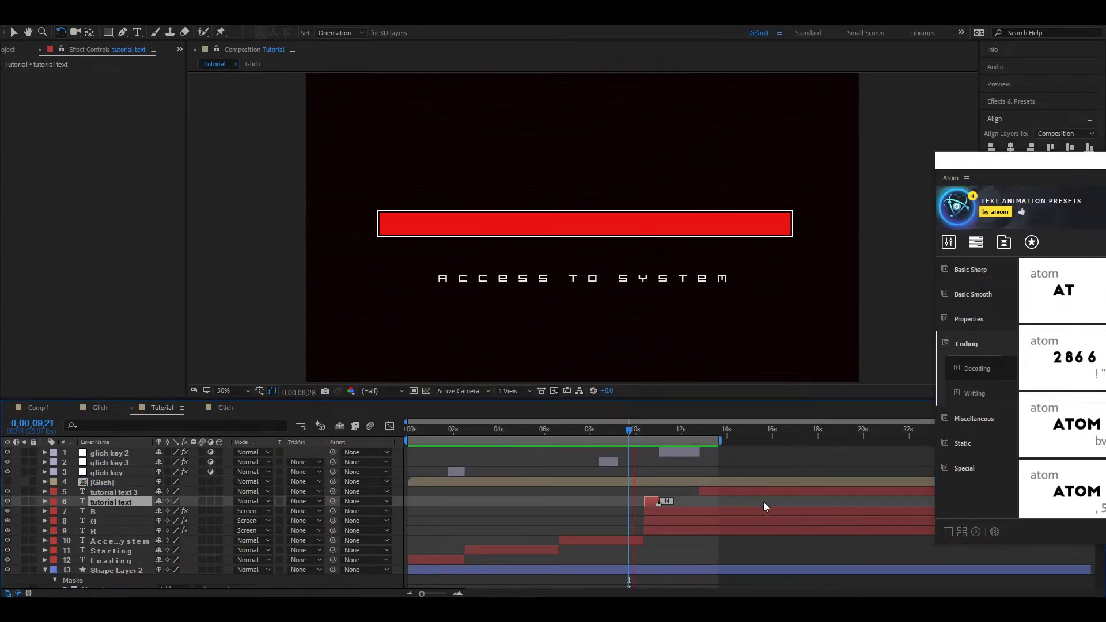
key(space)
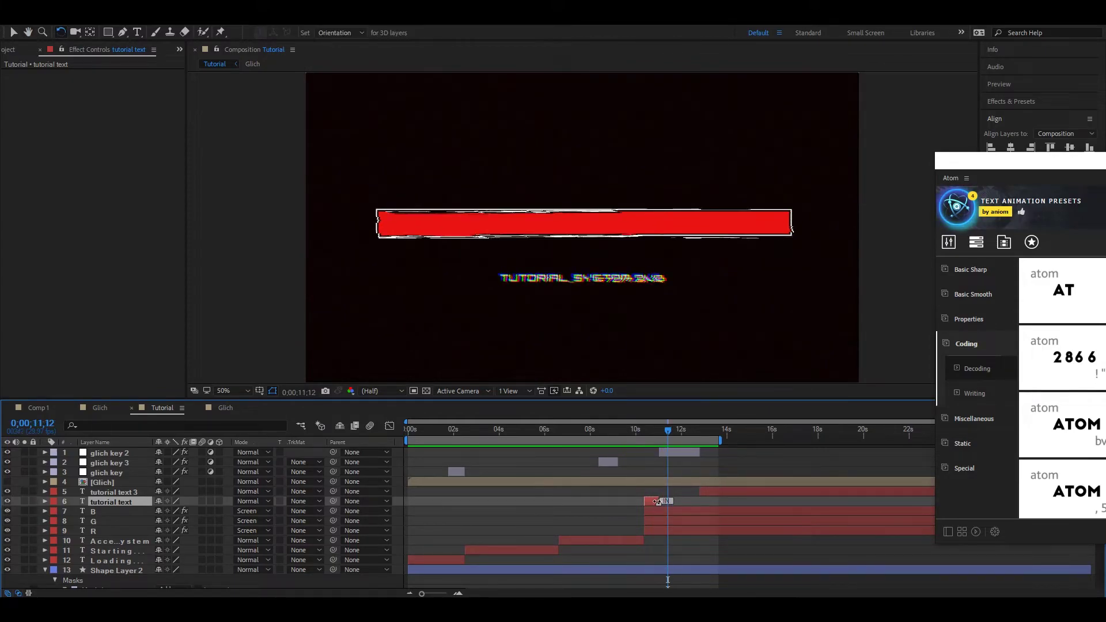
- Try to apply the same decoding IN preset to the B, G and R layers together, and preview from 0;00;10;01
click(676, 512)
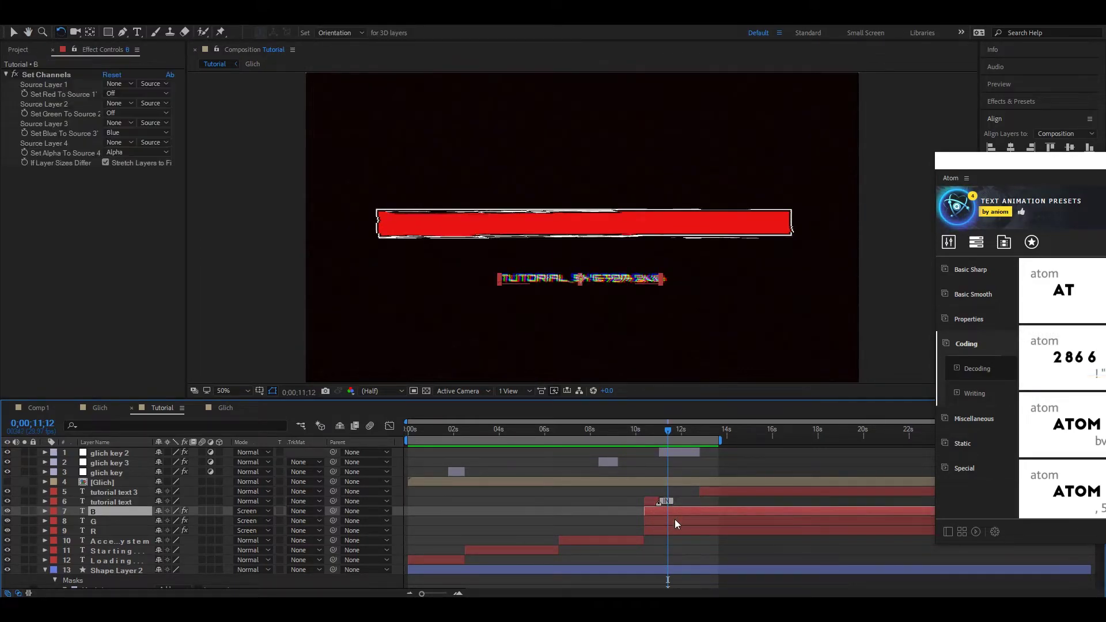
shift+click(677, 531)
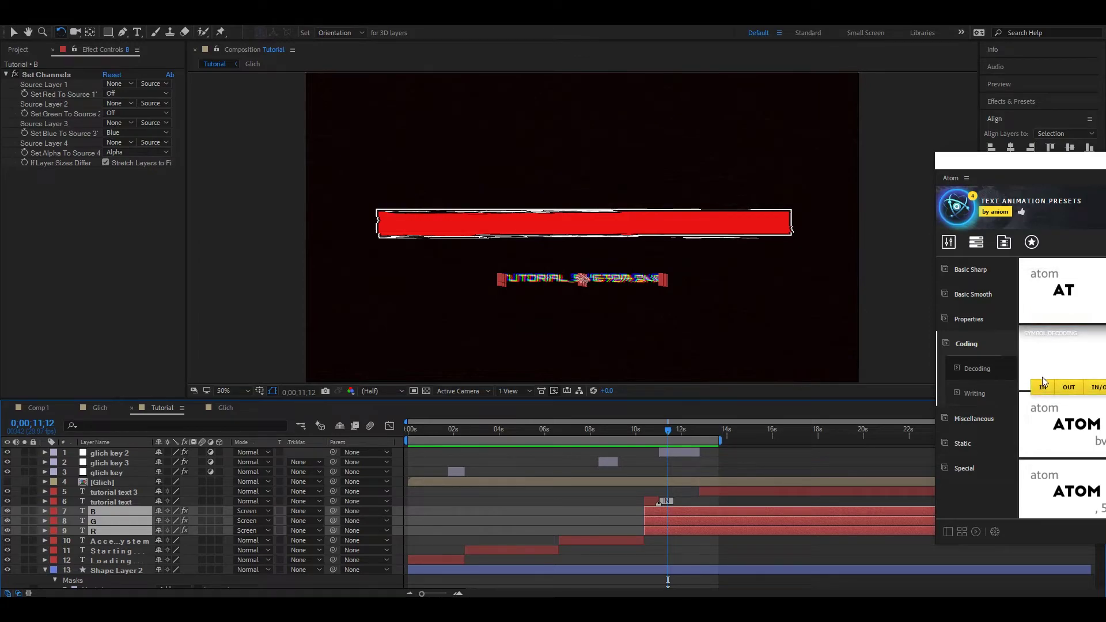
click(1103, 288)
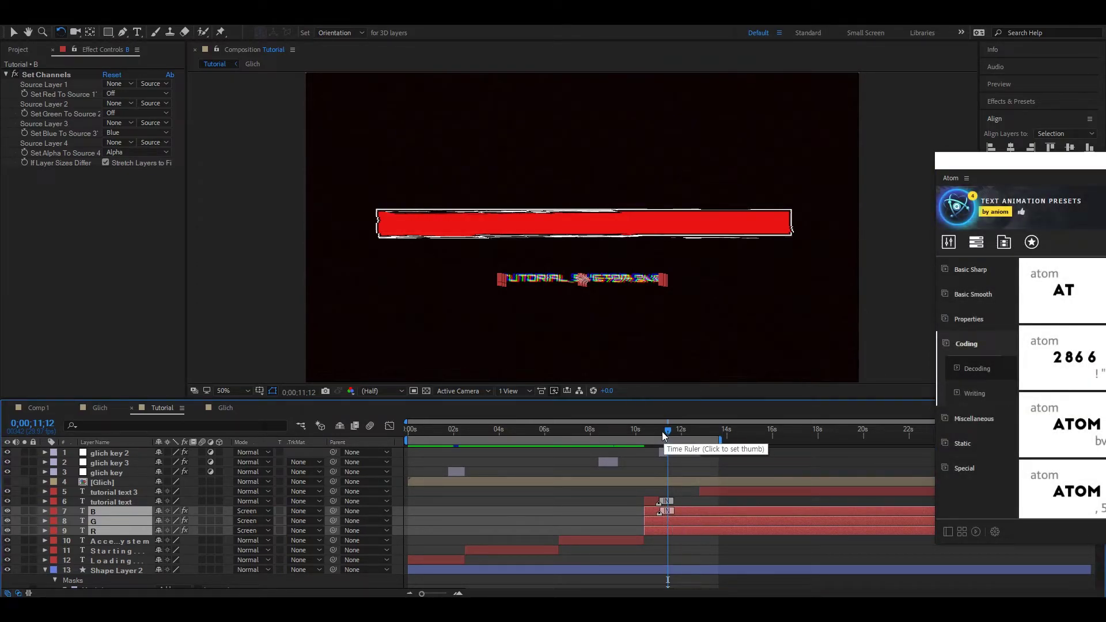
drag(668, 432, 637, 434)
key(space)
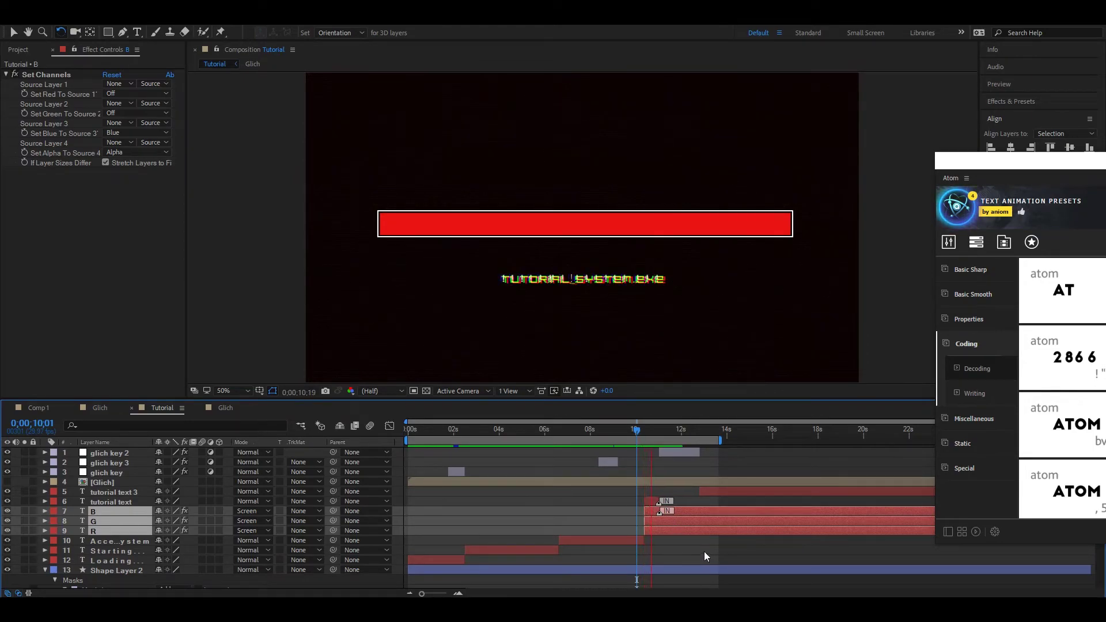
- Apply the decoding IN preset to G and R individually, align their IN markers with B's, and return to 0;00;09;20
click(699, 521)
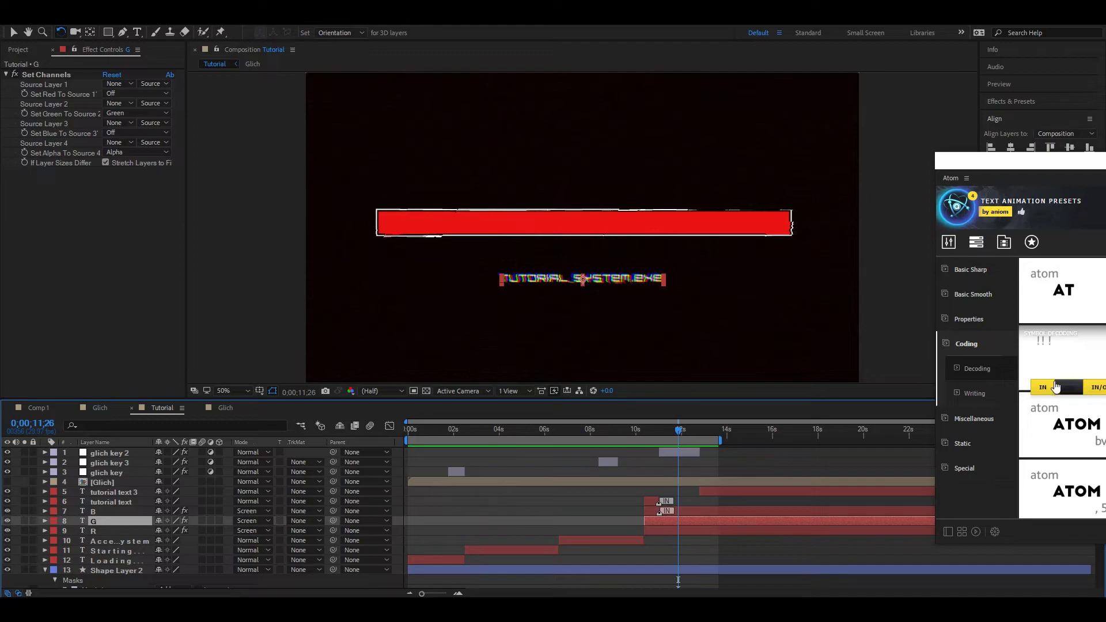
scroll(717, 521, down, 1)
click(696, 524)
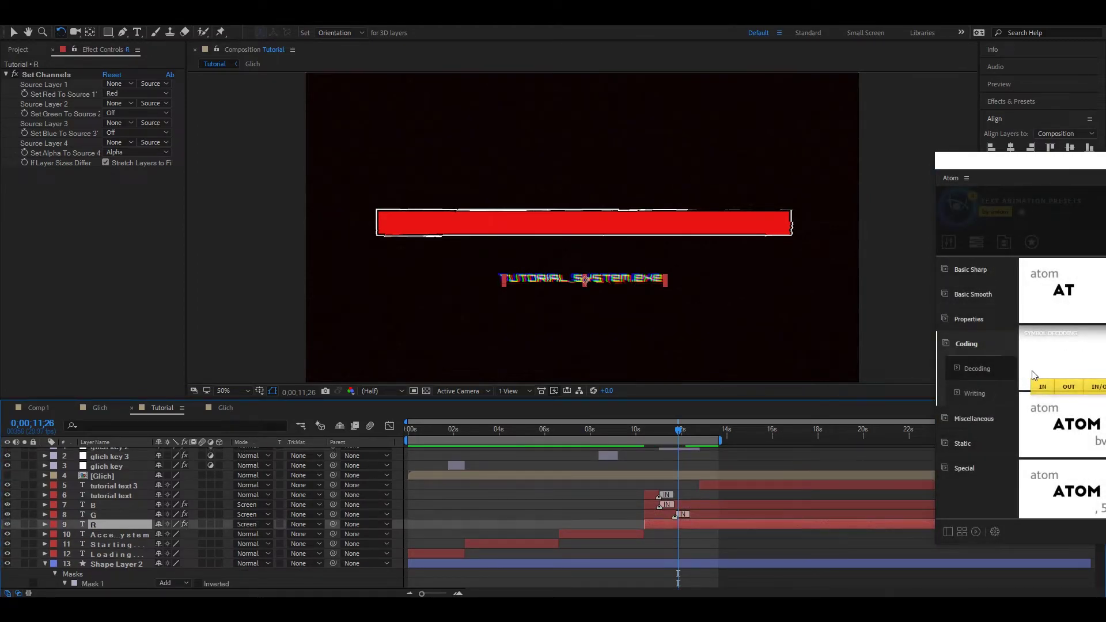
scroll(690, 490, down, 1)
drag(678, 505, 660, 516)
drag(663, 437, 628, 437)
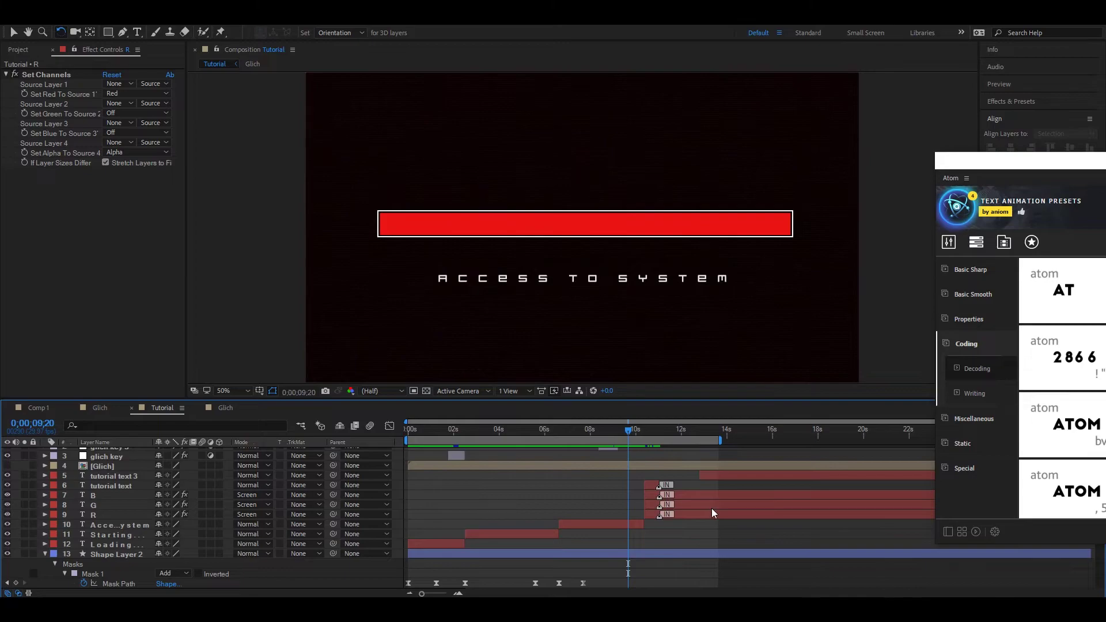
- Shift the IN markers of the R, G, B and tutorial text layers to about 12.4 s
mouse_move(662, 514)
mouse_down()
mouse_move(715, 514)
mouse_move(691, 514)
mouse_up()
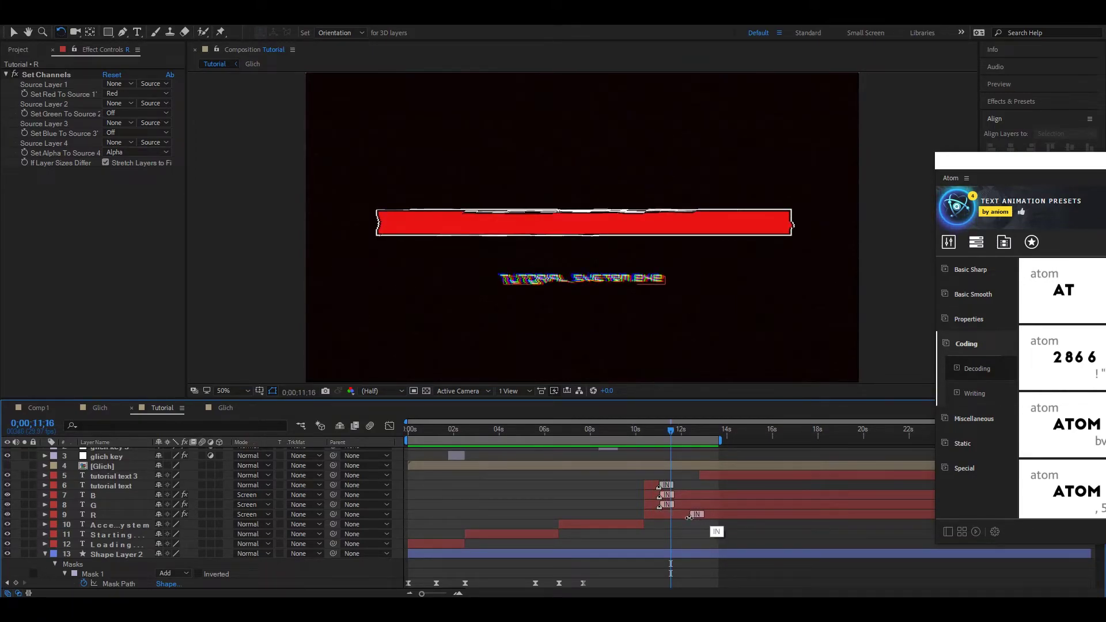
scroll(693, 521, up, 1)
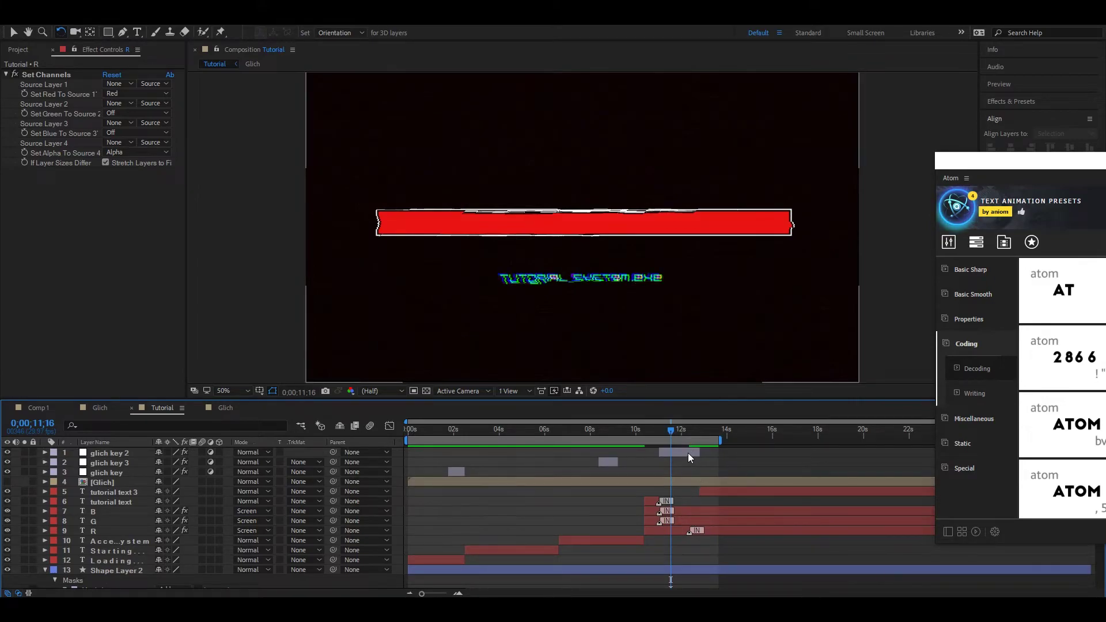
mouse_move(658, 523)
mouse_down()
mouse_move(690, 522)
mouse_move(664, 513)
mouse_up()
drag(663, 517, 685, 502)
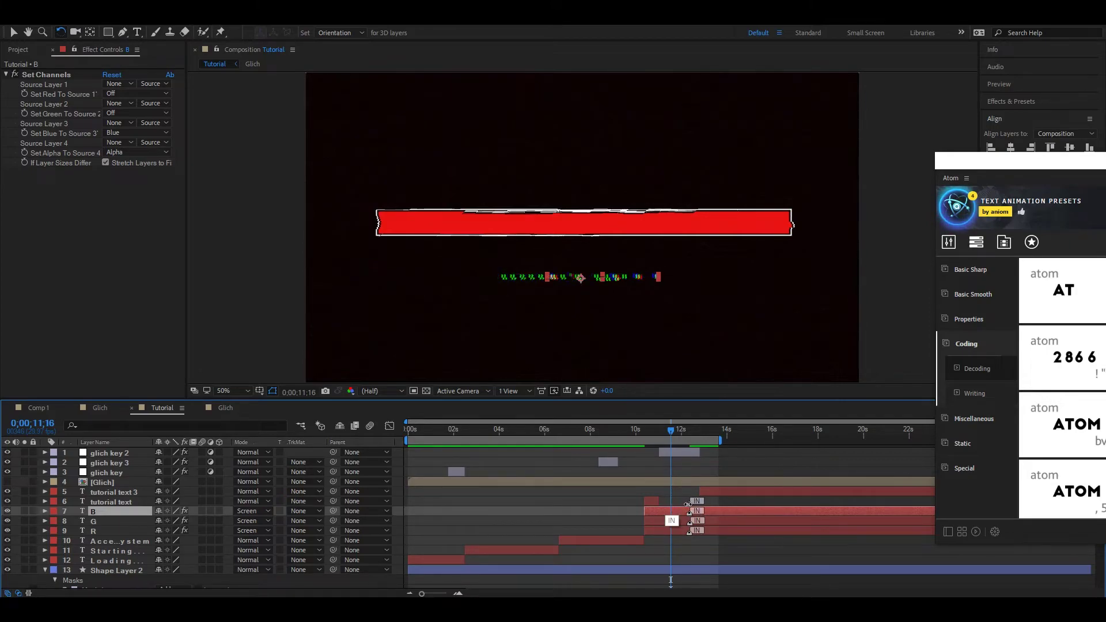
- Play back the longer decoding caption from 0;00;10;02
mouse_move(655, 429)
mouse_down()
mouse_move(640, 432)
mouse_move(776, 453)
mouse_move(679, 433)
mouse_move(637, 441)
mouse_up()
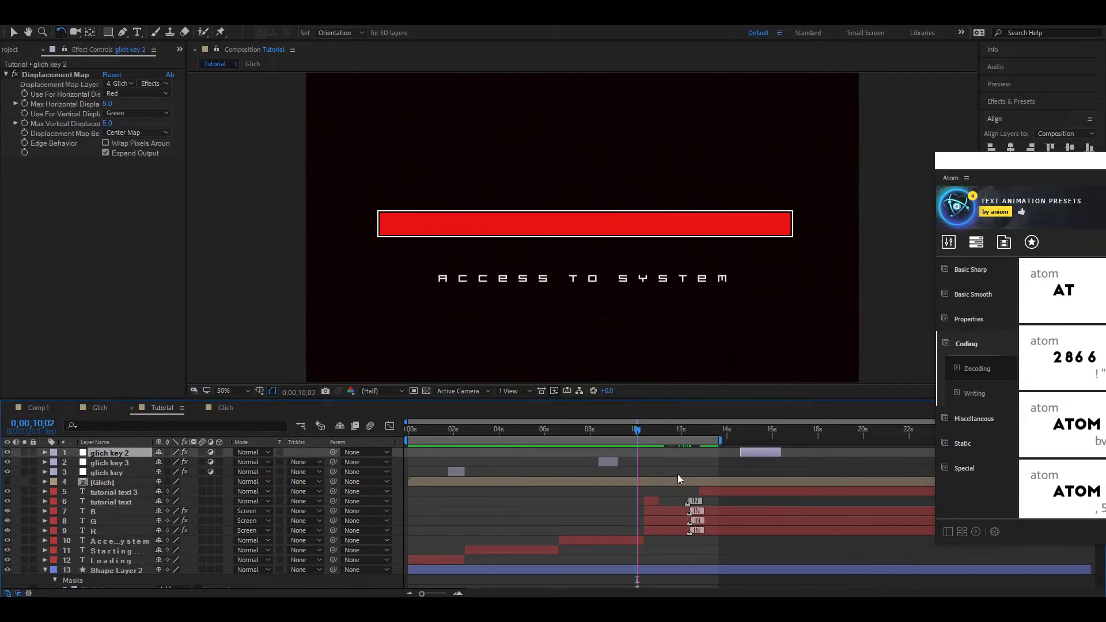
key(space)
key(space)
- Extend the start of tutorial text 3 back to the start of the color layers and delete the short tutorial text layer
click(696, 511)
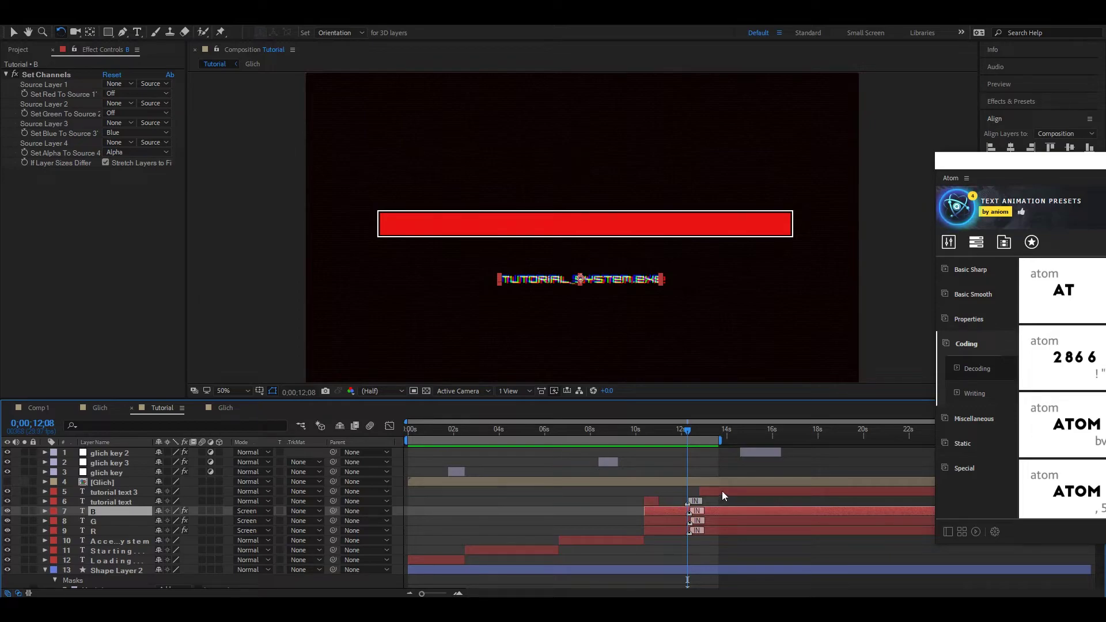
drag(725, 495, 700, 494)
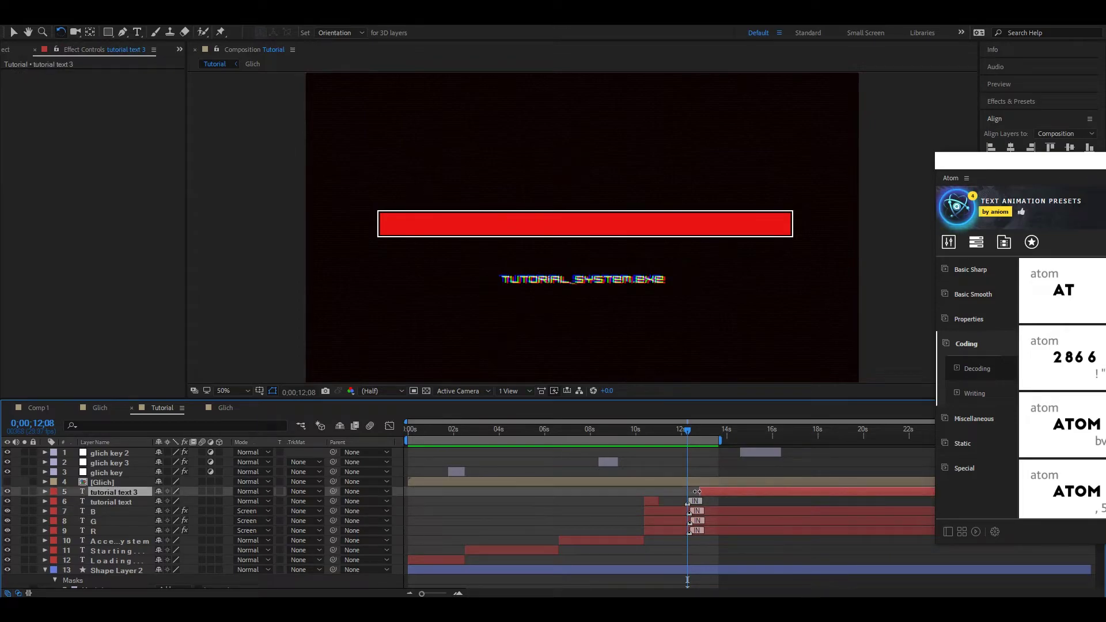
click(654, 501)
key(Delete)
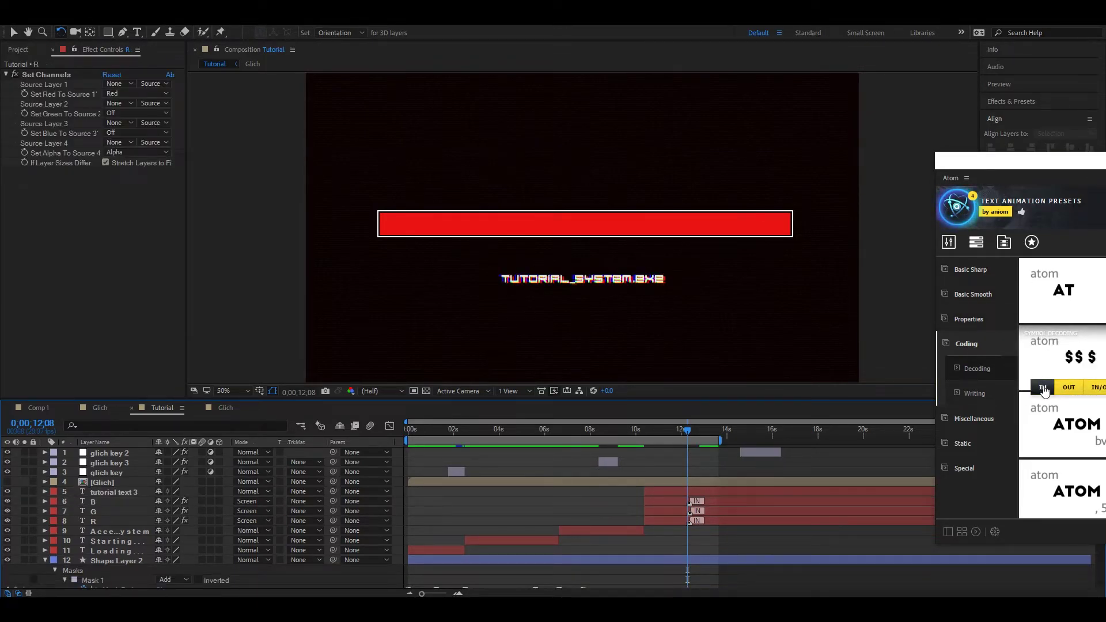
- Apply the decoding IN preset to tutorial text 3, align its IN marker with the color layers, and preview from 0;00;10;02
click(713, 493)
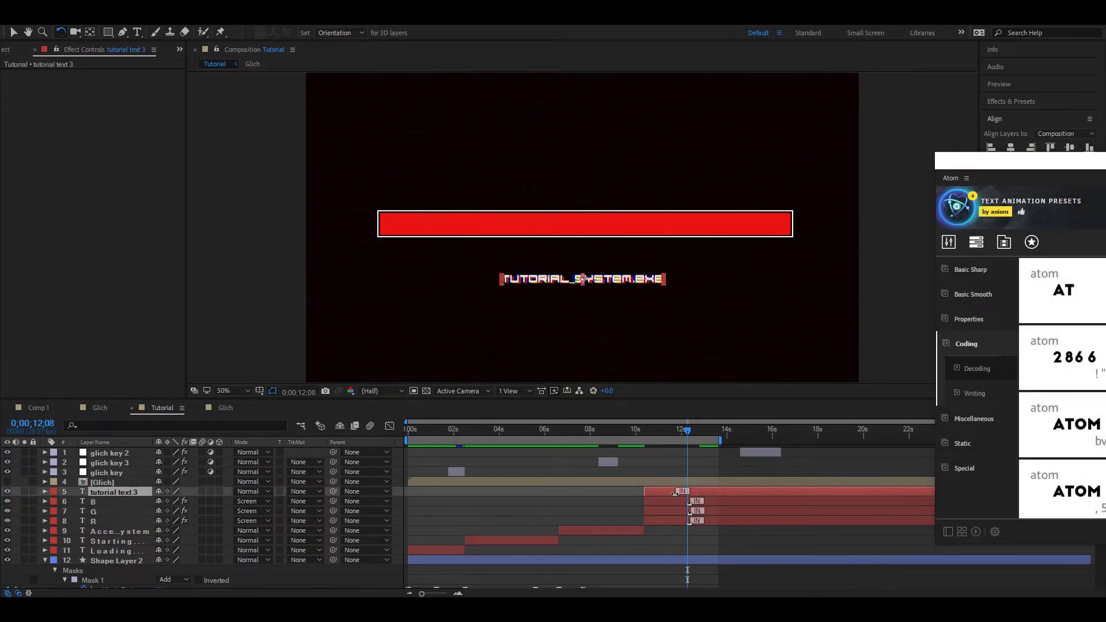
click(638, 431)
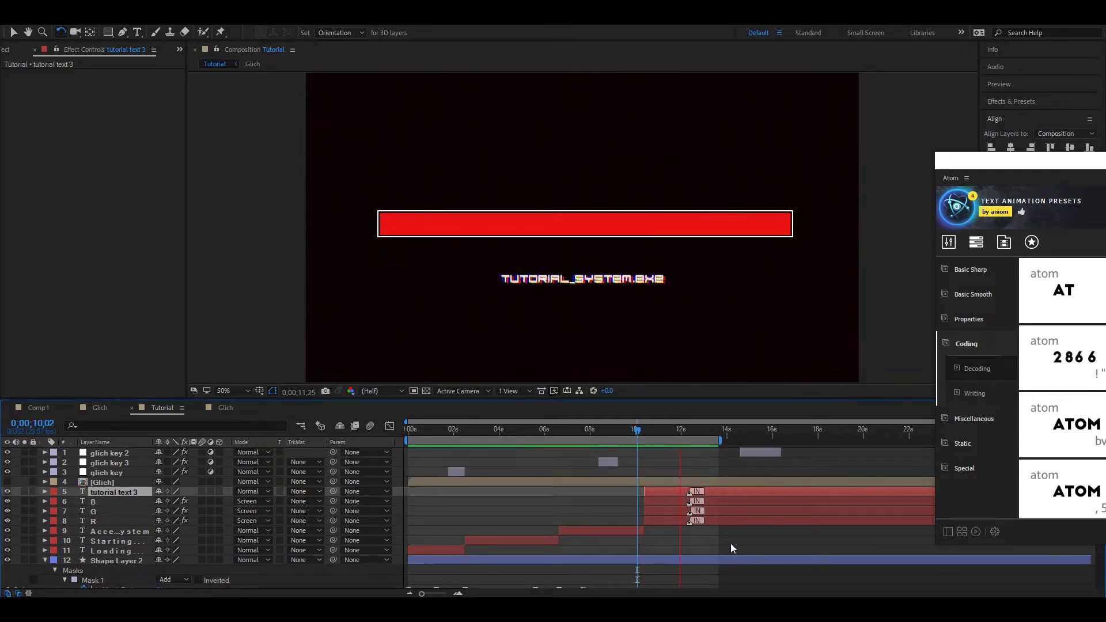
- Extend the work area end to about 16.7 s and move glich key 2 to start at about 14 s
click(724, 502)
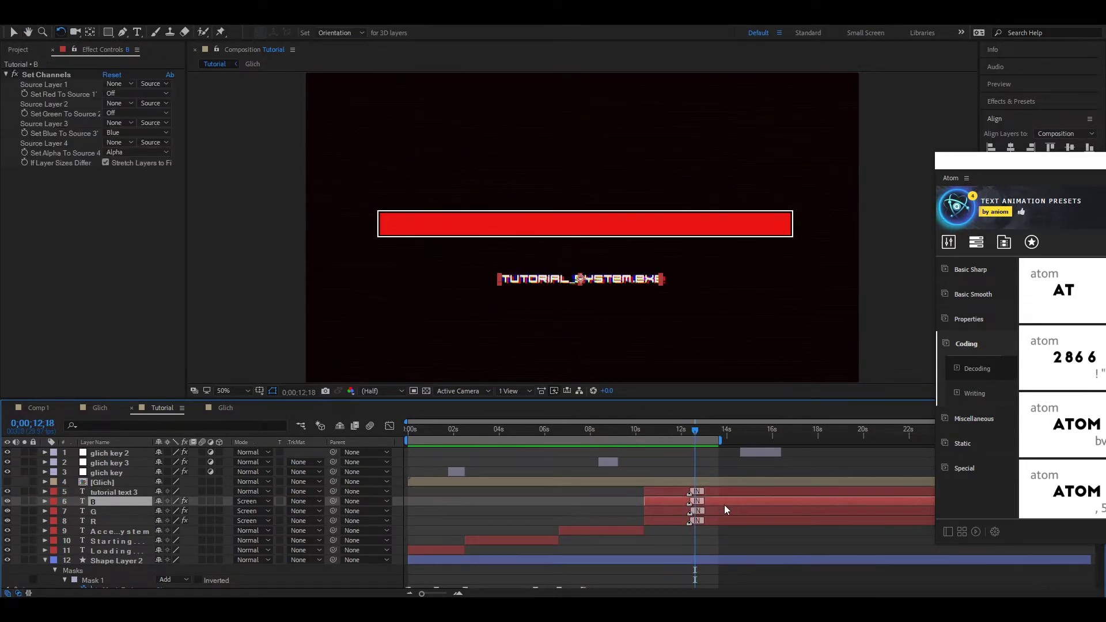
click(720, 522)
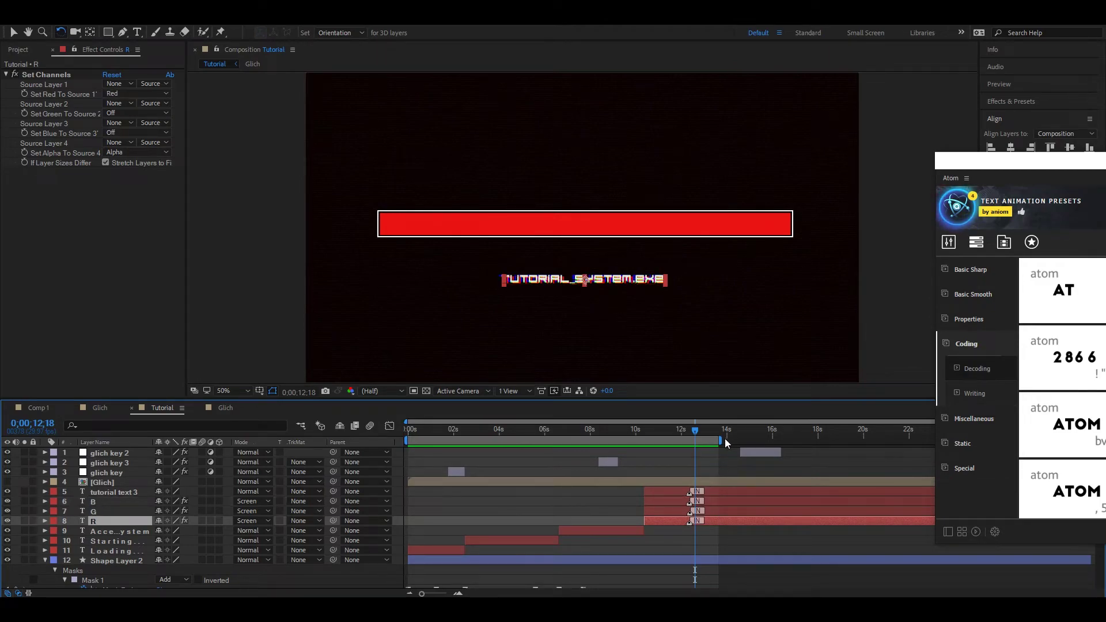
mouse_move(741, 439)
mouse_down()
mouse_move(788, 441)
mouse_move(728, 455)
mouse_move(761, 452)
mouse_move(751, 451)
mouse_up()
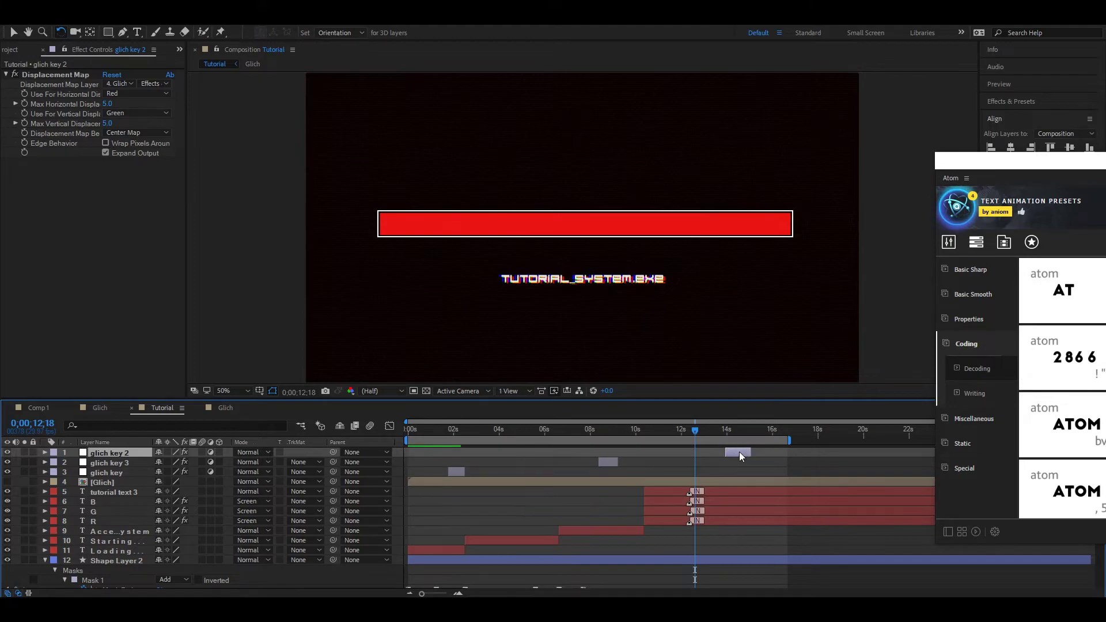
- Split tutorial text 3 at the start of glich key 2 and at 0;00;15;01, and delete the middle segment
click(728, 494)
click(724, 431)
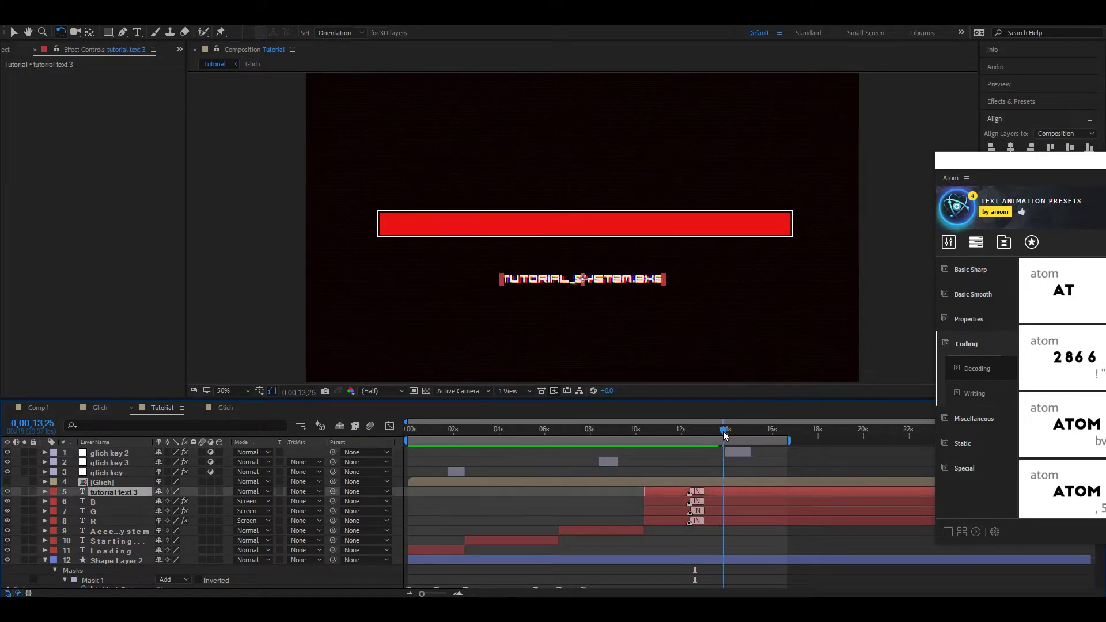
key(ctrl+shift+d)
click(750, 433)
drag(749, 435, 751, 434)
key(ctrl+shift+d)
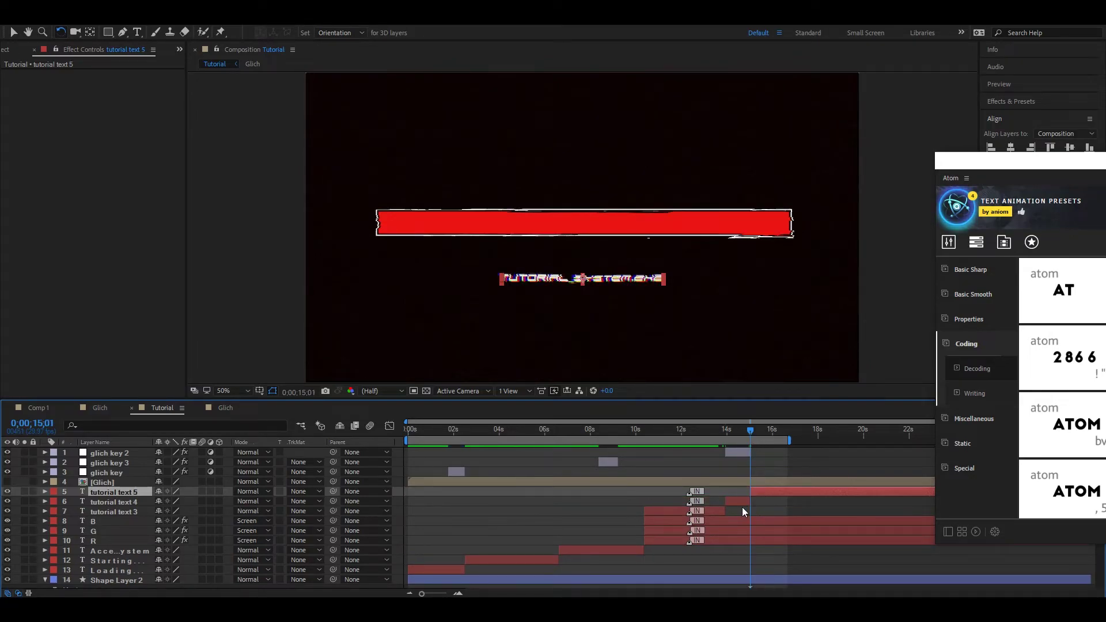
click(739, 500)
key(Delete)
- Split the B, G and R layers at 0;00;13;28 and delete their earlier segments
mouse_move(731, 426)
mouse_down()
mouse_move(646, 427)
mouse_move(727, 432)
mouse_up()
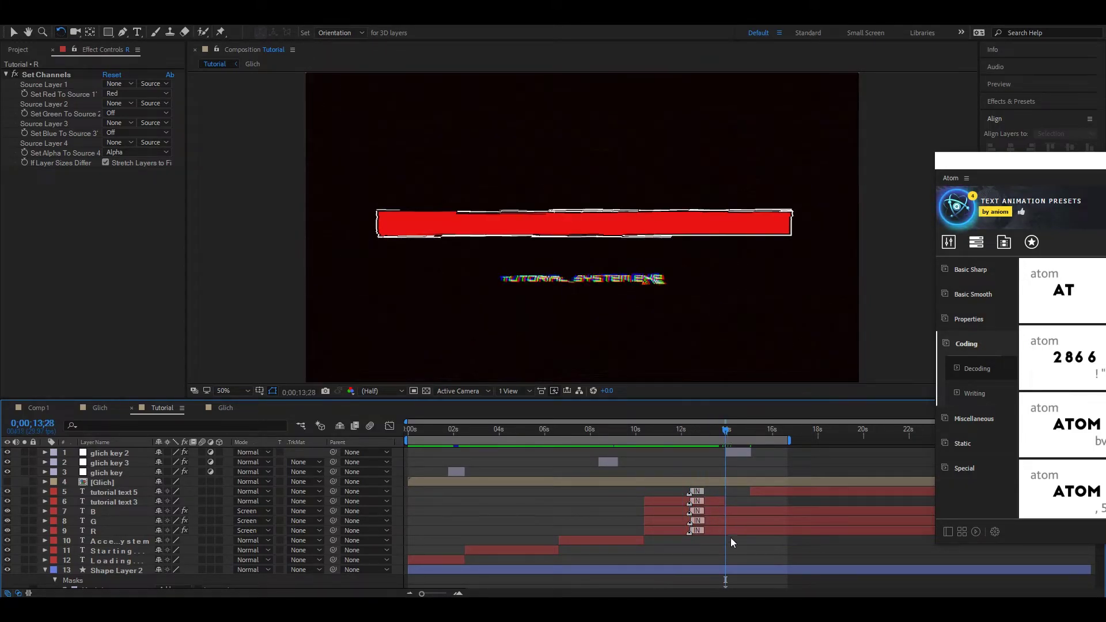
click(716, 513)
key(ctrl+d)
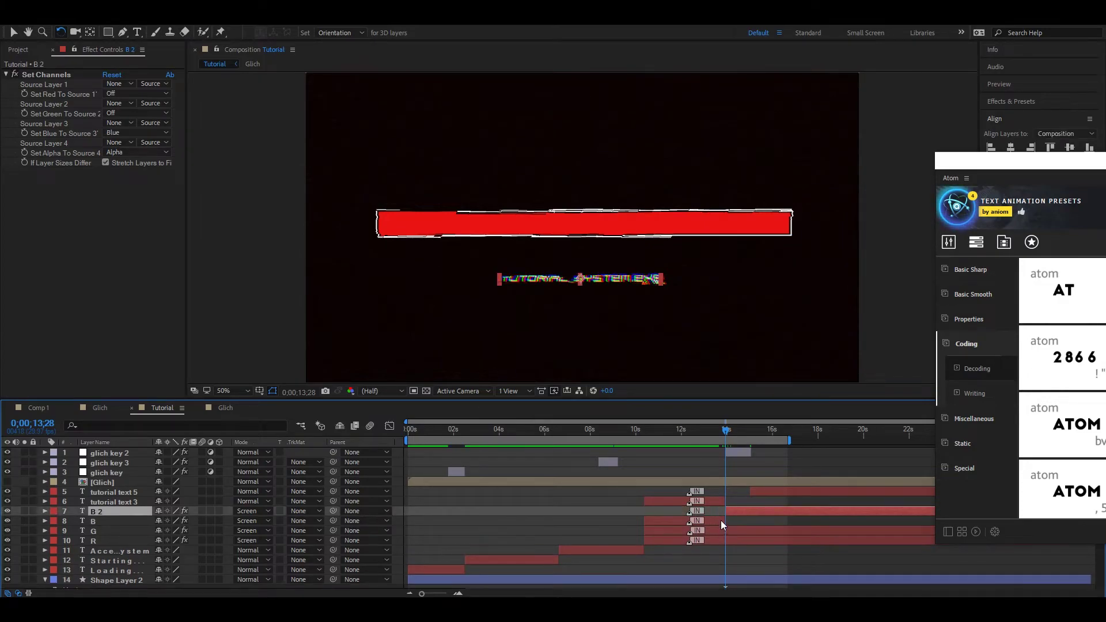
click(720, 532)
key(ctrl+d)
click(721, 552)
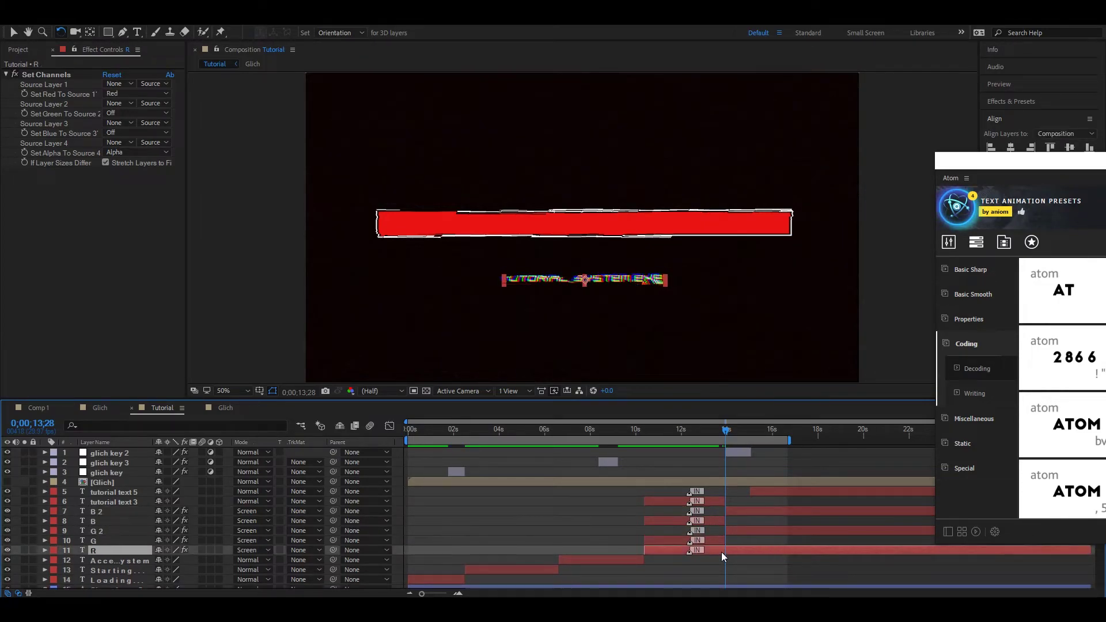
key(ctrl+d)
click(717, 562)
ctrl+click(718, 539)
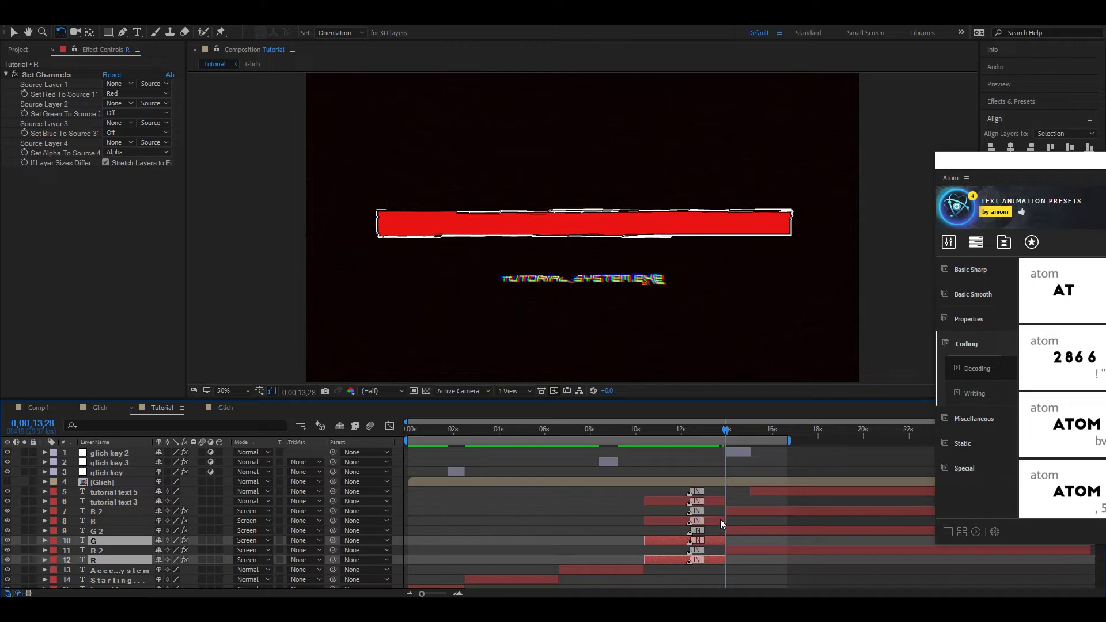
ctrl+click(721, 520)
key(Delete)
- Split the B 2, G 2 and R 2 layers at the end of glich key 2, 0;00;15;01
click(752, 427)
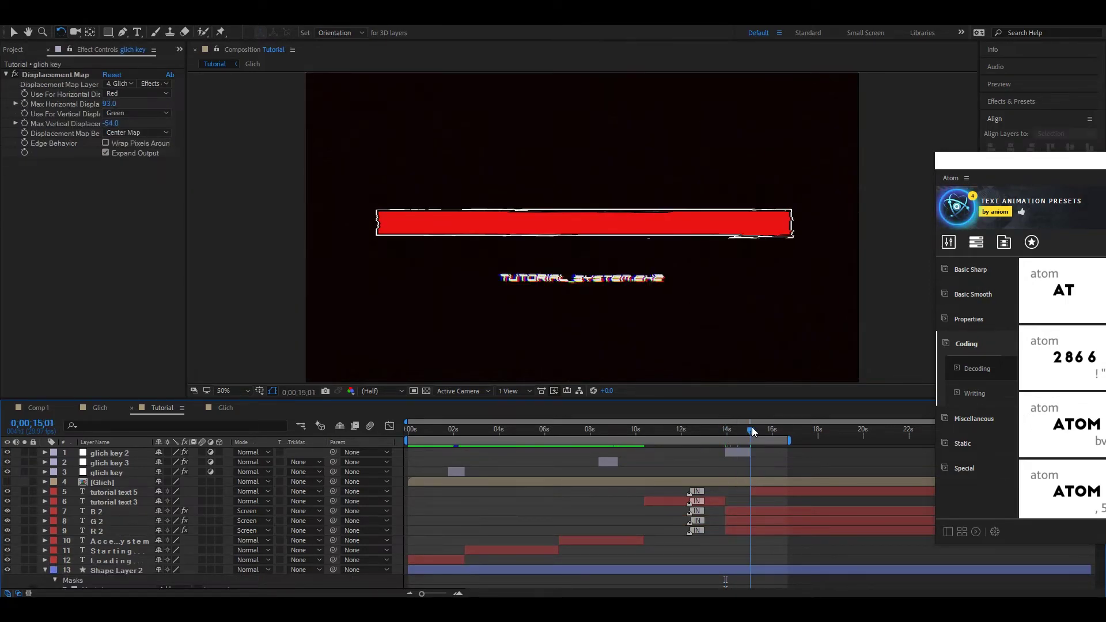
click(768, 514)
key(ctrl+d)
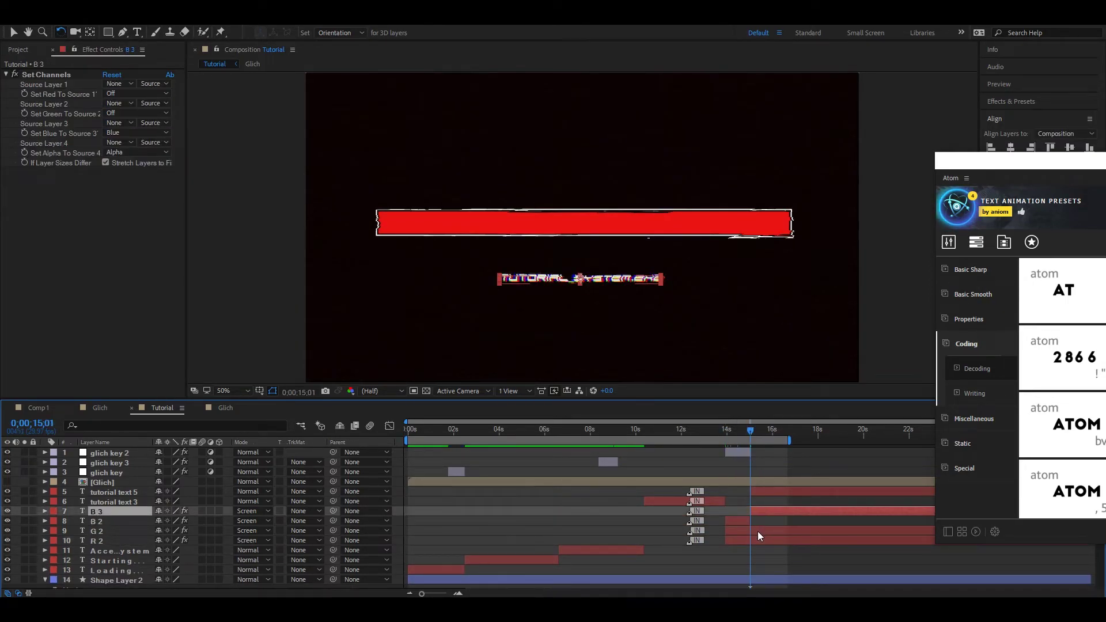
click(758, 532)
key(ctrl+d)
click(757, 551)
key(ctrl+d)
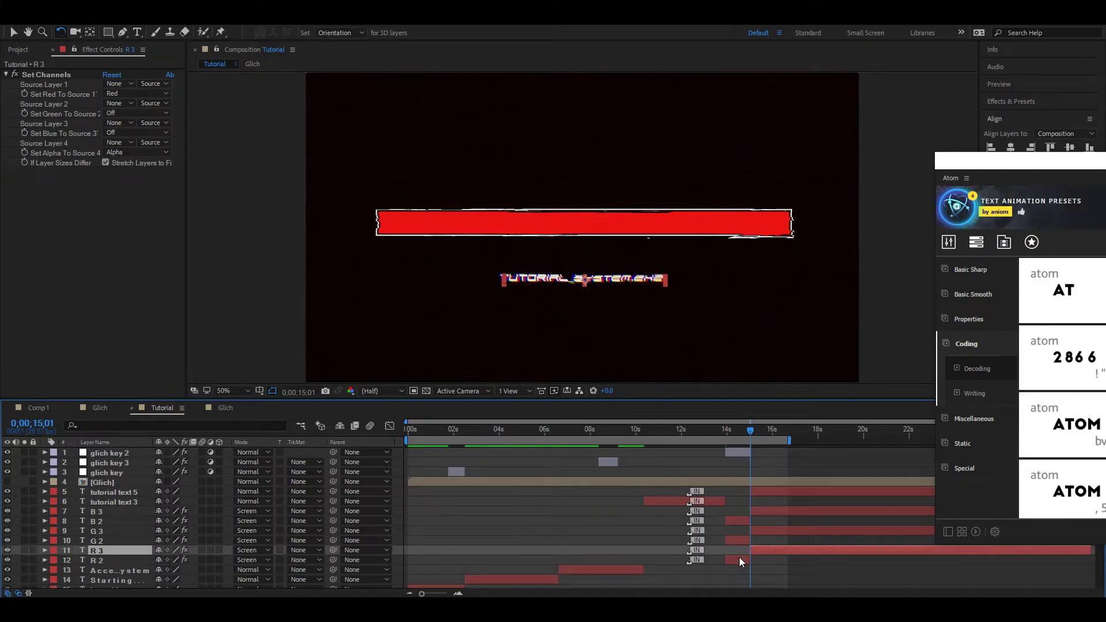
click(738, 557)
ctrl+click(741, 538)
ctrl+click(741, 522)
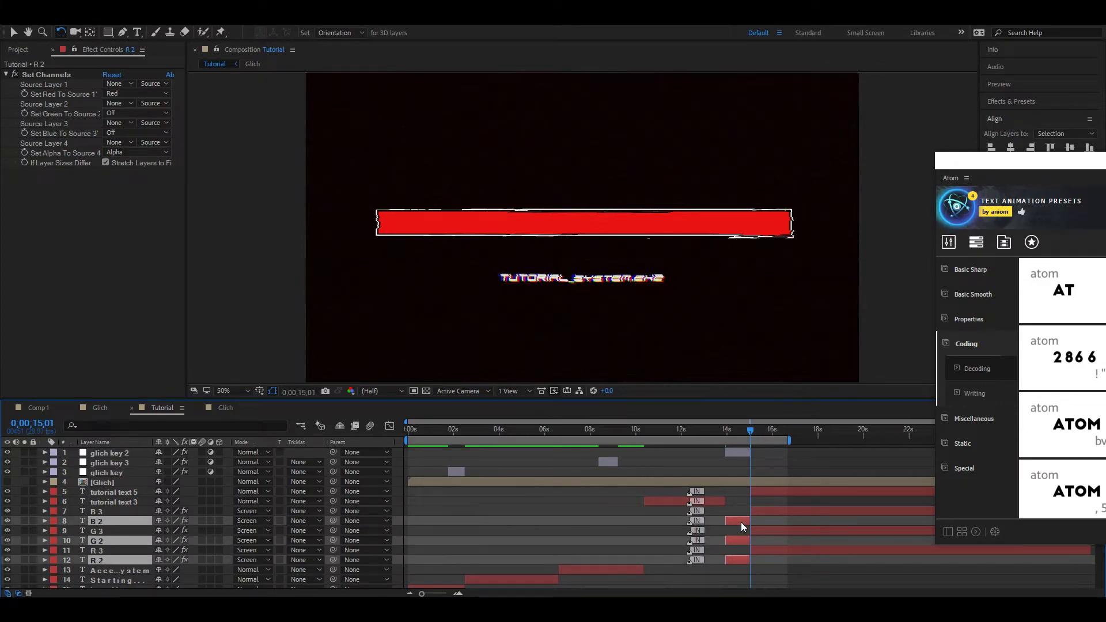
key(Delete)
key(ctrl+z)
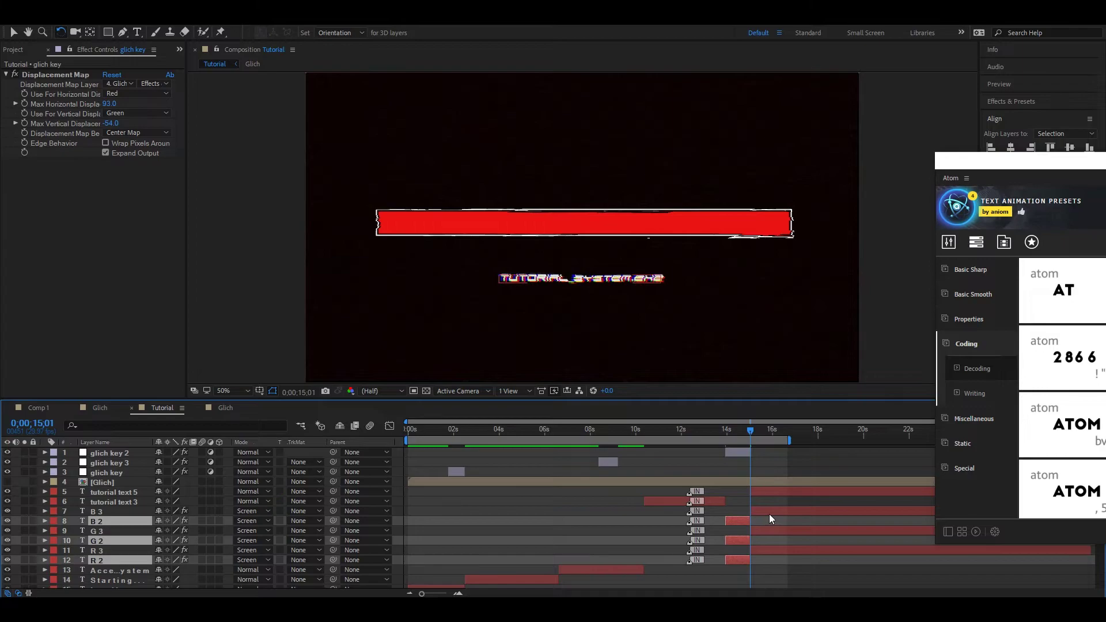
- Delete the B 3, G 3 and R 3 segments that follow 0;00;15;01
click(770, 512)
ctrl+click(759, 530)
ctrl+click(762, 548)
key(Delete)
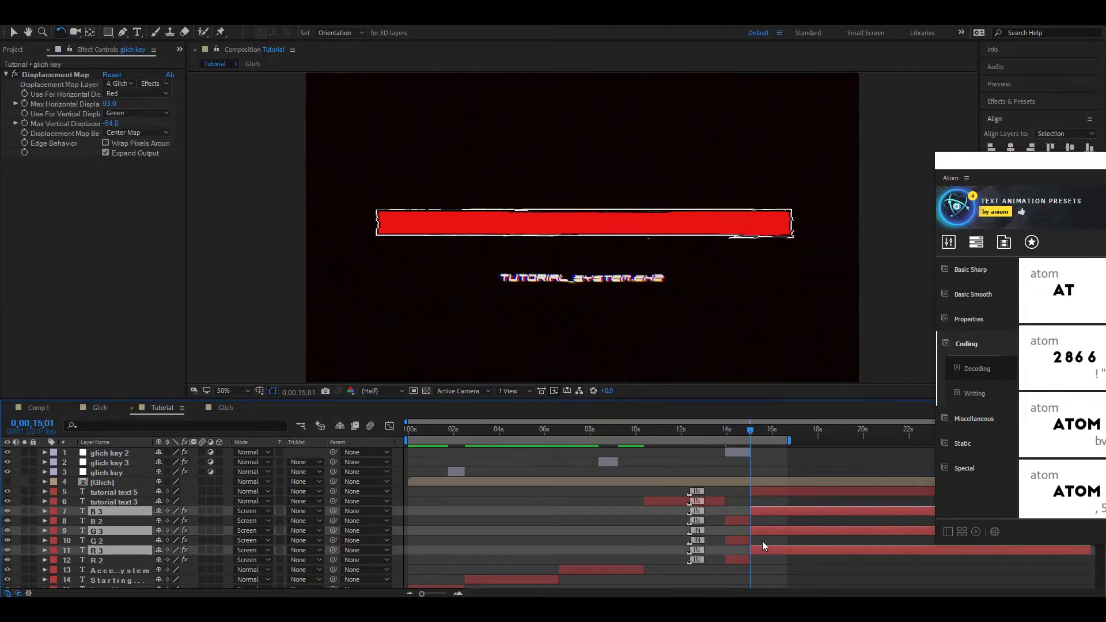
- Preview the caption ending from 0;00;10;03
drag(742, 431, 638, 436)
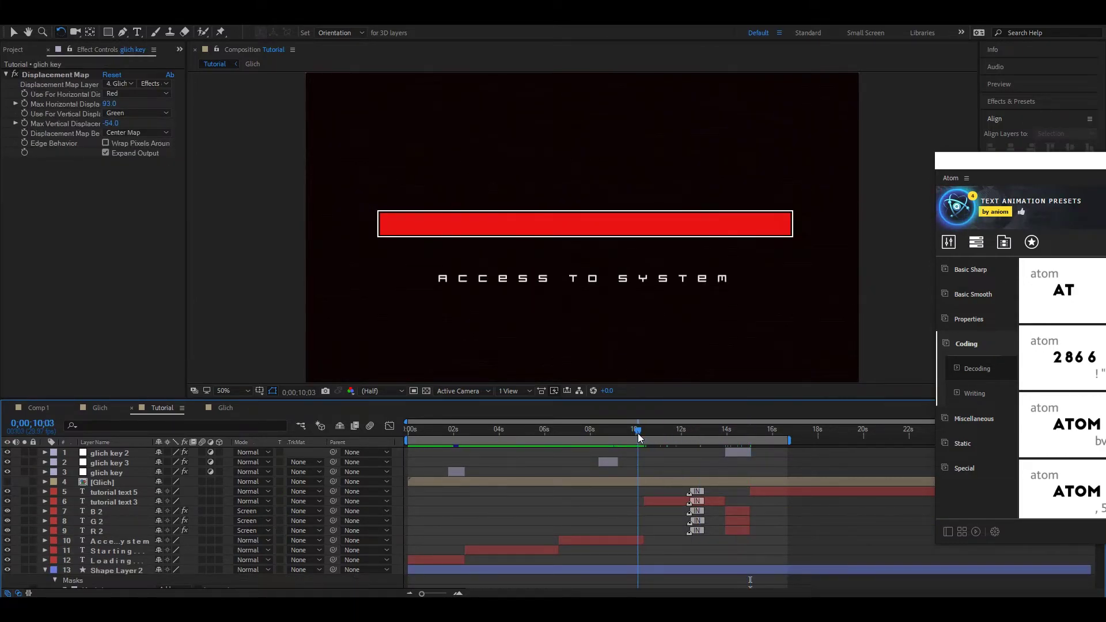
key(space)
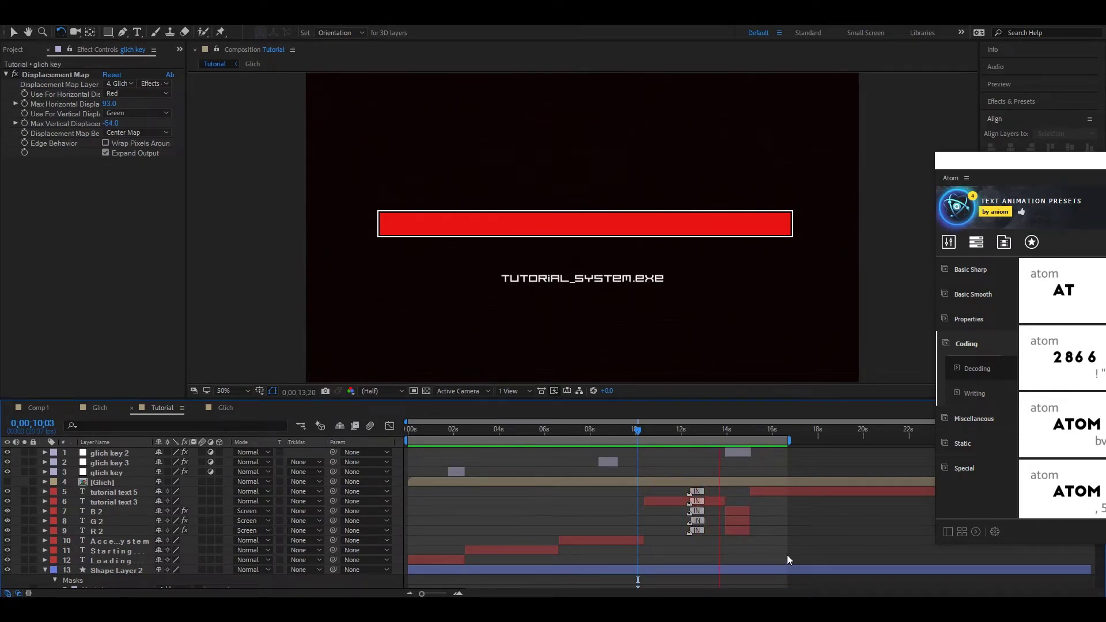
key(space)
- With the playhead at 0;00;14;22, set glich key's maximum horizontal displacement to 129
mouse_move(763, 431)
mouse_down()
mouse_move(711, 433)
mouse_move(745, 433)
mouse_up()
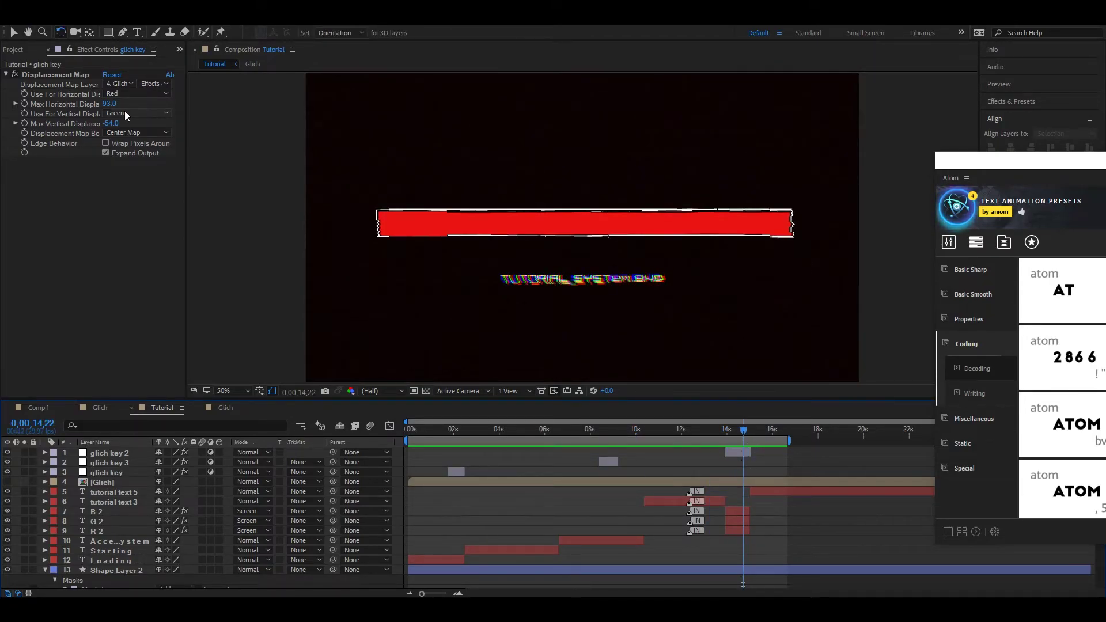
drag(109, 104, 118, 102)
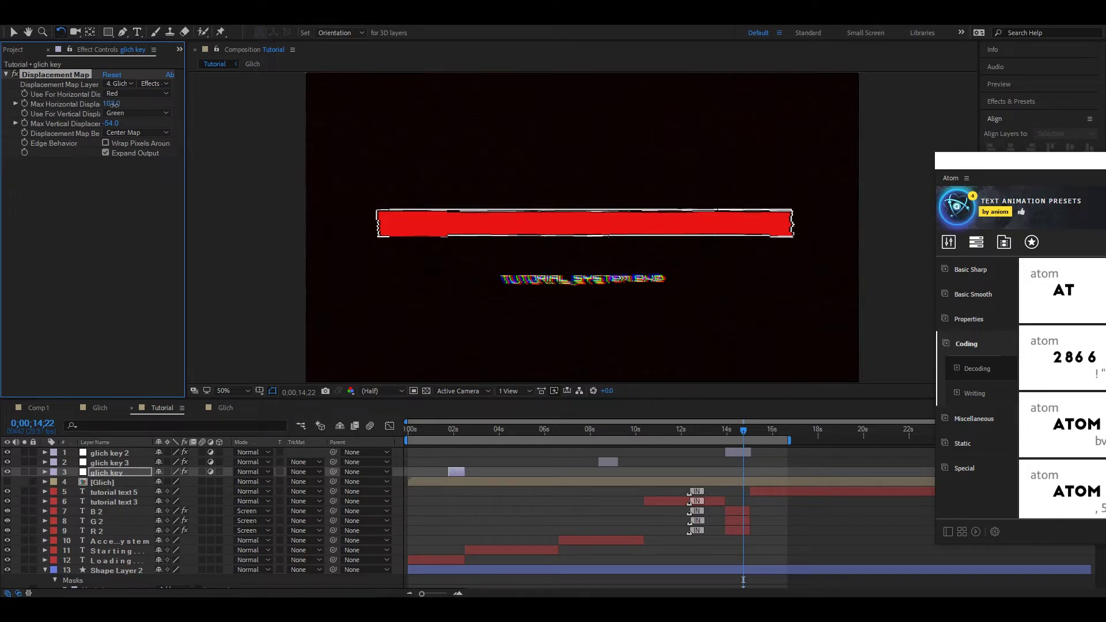
- Try a stronger horizontal displacement on glich key 2 and inspect glich key 3 and glich key for comparison
key(ctrl+Up)
key(ctrl+Up)
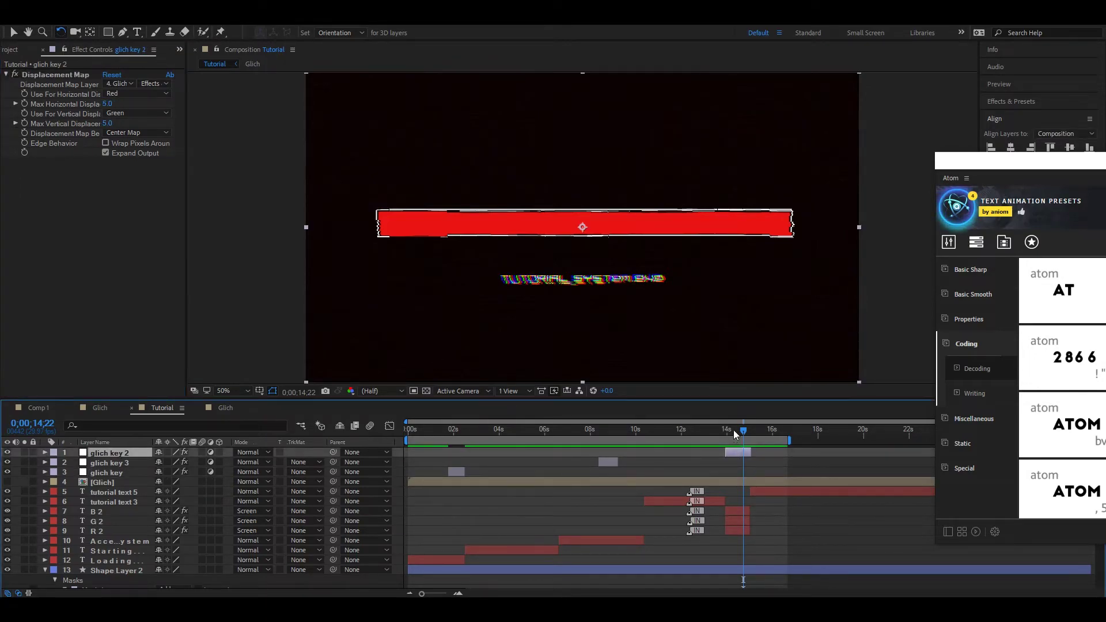
drag(107, 104, 114, 103)
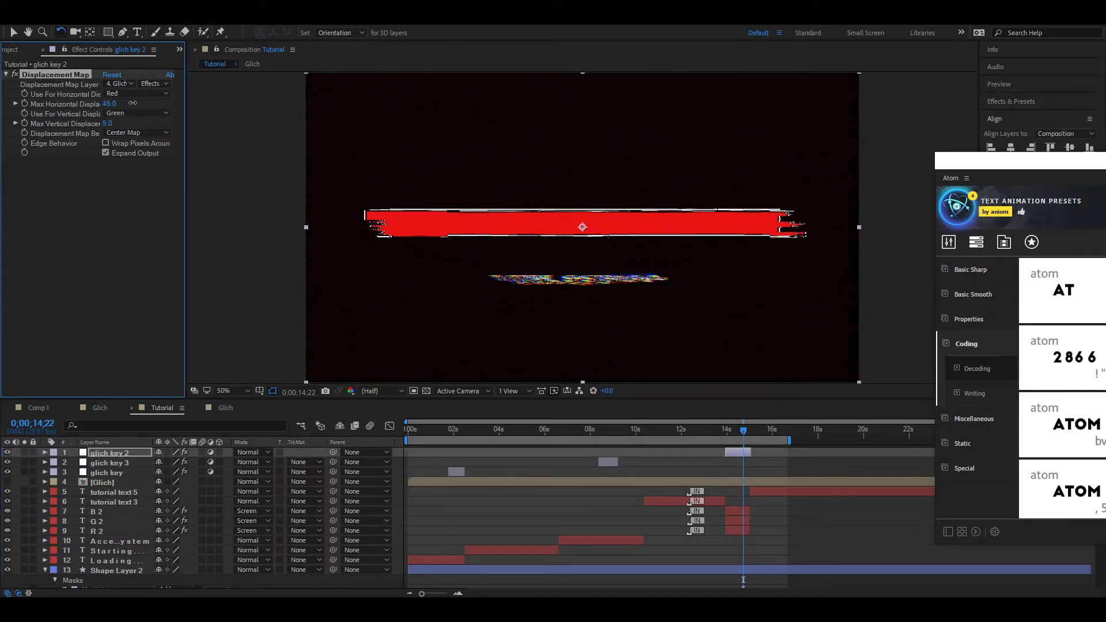
click(666, 466)
click(613, 430)
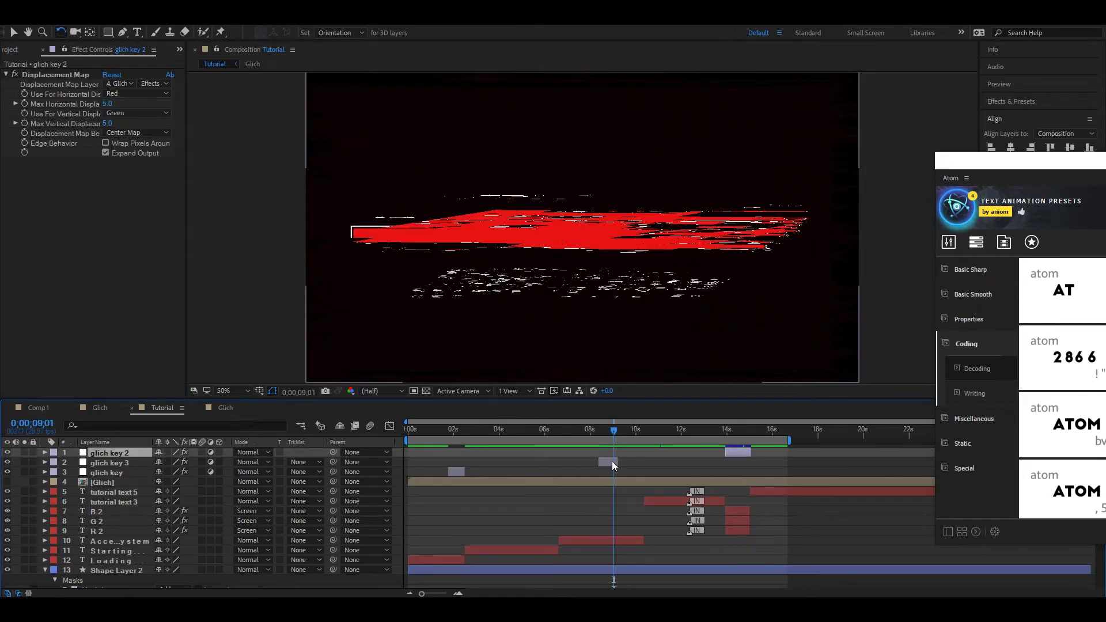
click(599, 463)
click(463, 472)
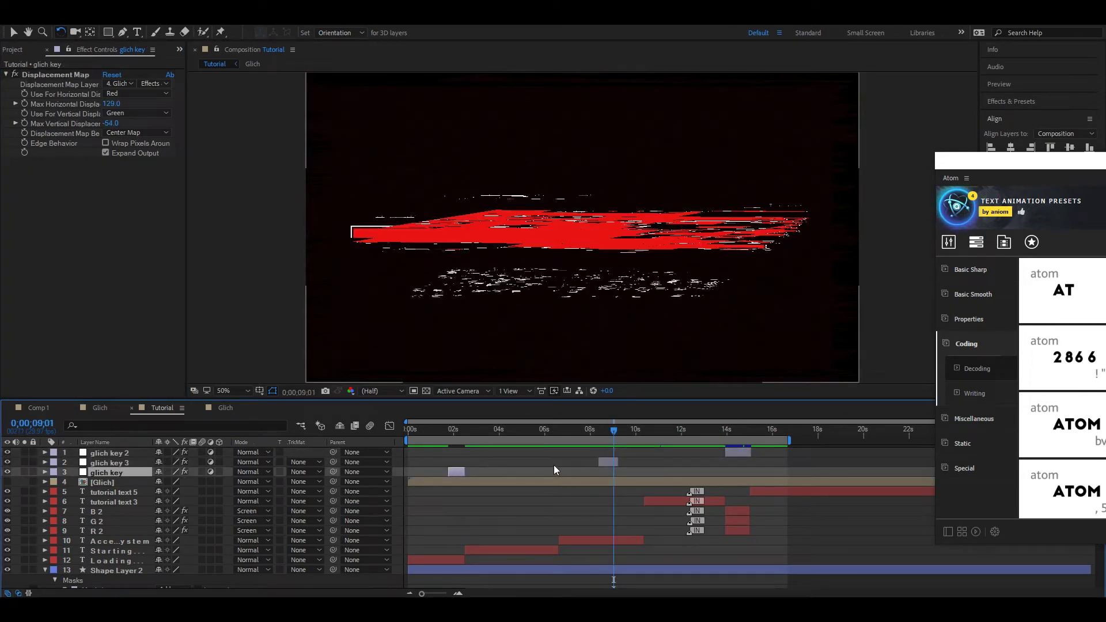
- At 0;00;14;16, set glich key 2's maximum displacement to 132 horizontally and -37 vertically
click(739, 435)
click(736, 453)
drag(106, 104, 182, 108)
drag(106, 122, 80, 122)
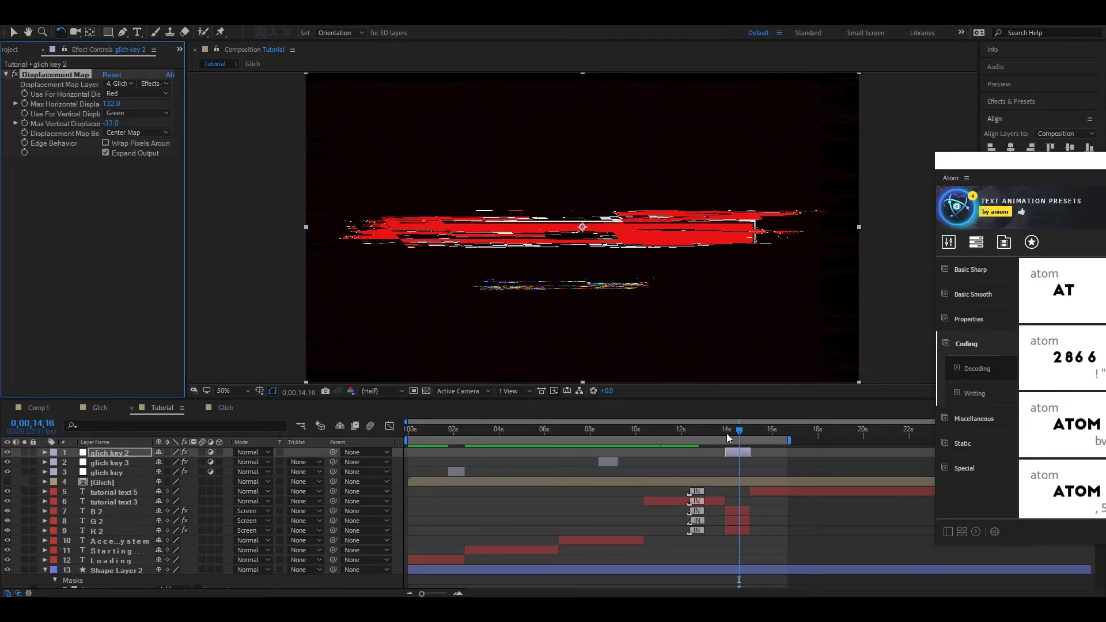
- Preview the strengthened glitch from 0;00;12;15, and repeat playback from 0;00;11;07, 0;00;09;04 and 0;00;06;20
drag(739, 431, 700, 436)
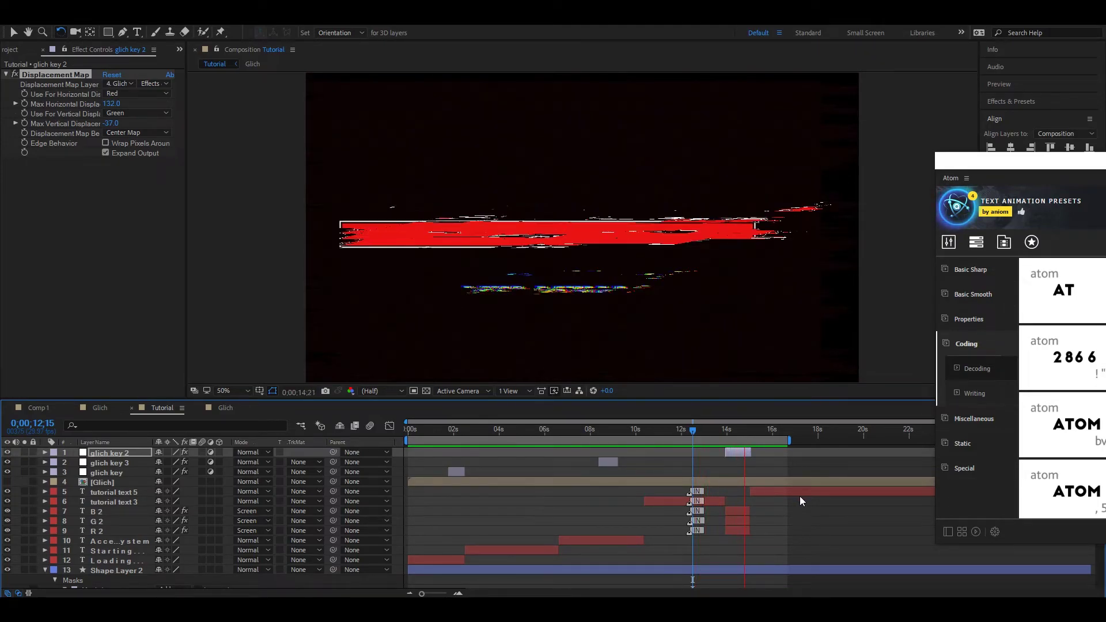
click(664, 434)
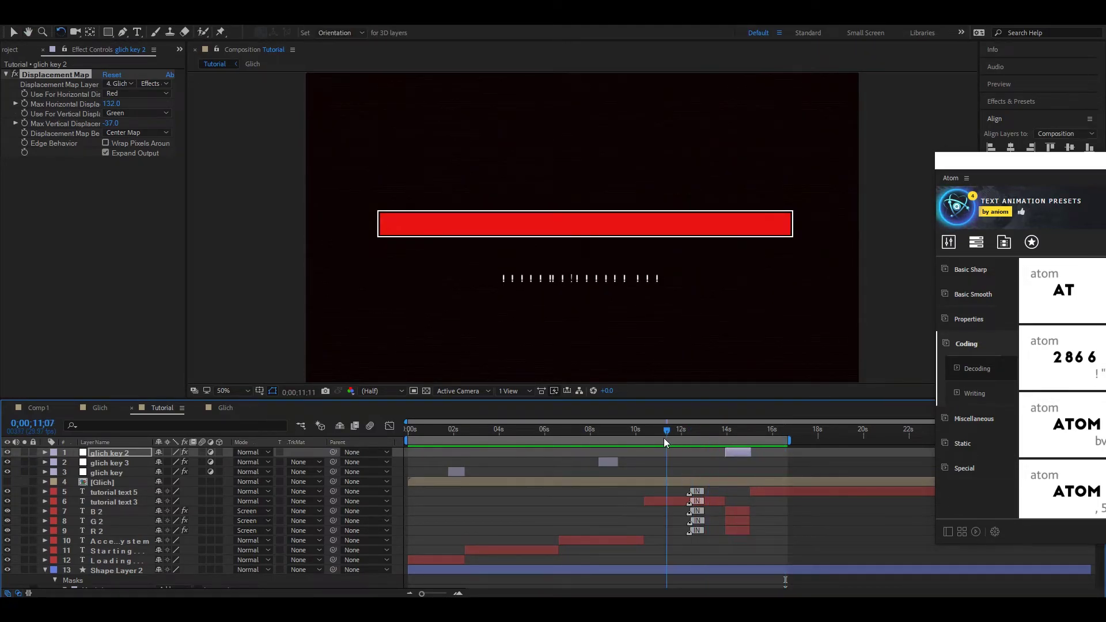
drag(663, 433, 616, 434)
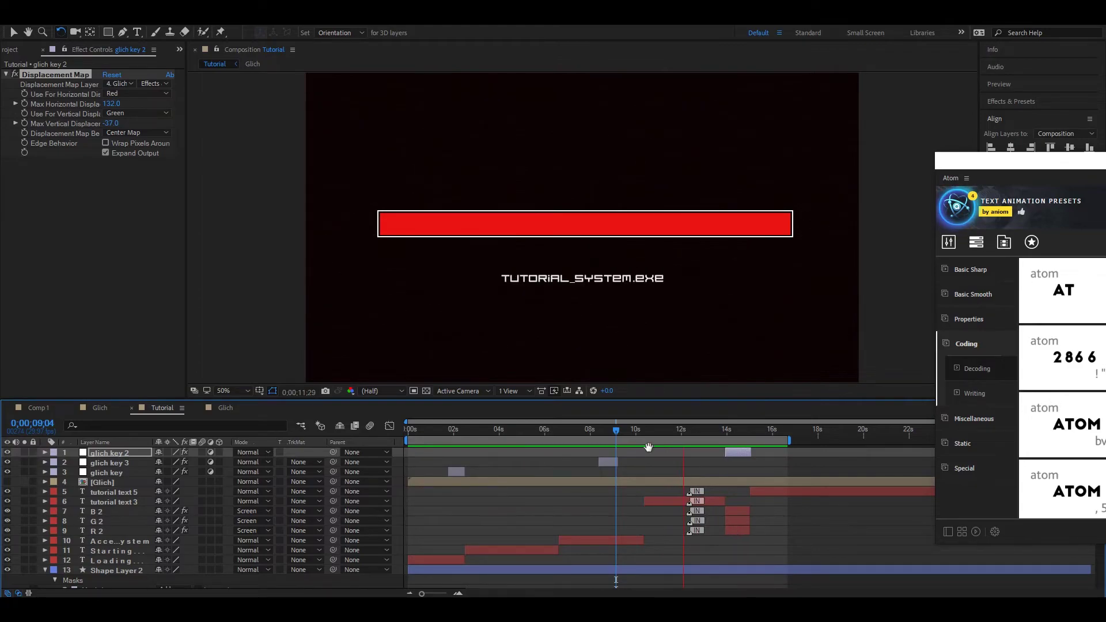
click(562, 434)
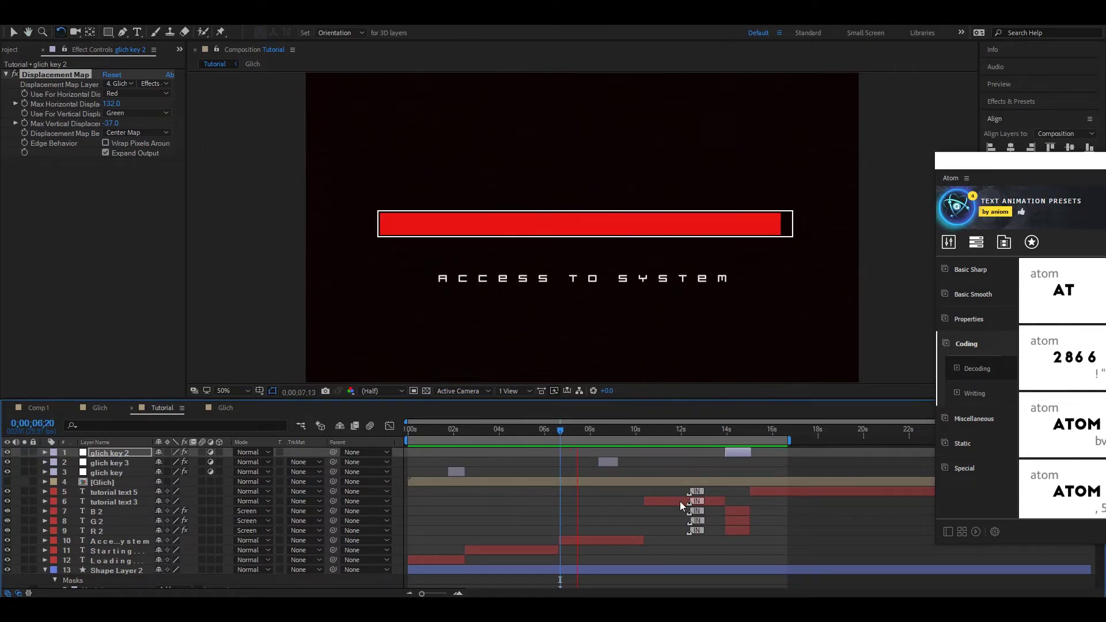
key(space)
key(space)
key(space)
- Split Shape Layer 1 and Shape Layer 2 at 0;00;10;10 and delete the segments after it so the bar ends there
key(Page_Up)
key(Page_Up)
key(Page_Up)
key(Page_Up)
key(Page_Up)
key(Page_Up)
key(Page_Up)
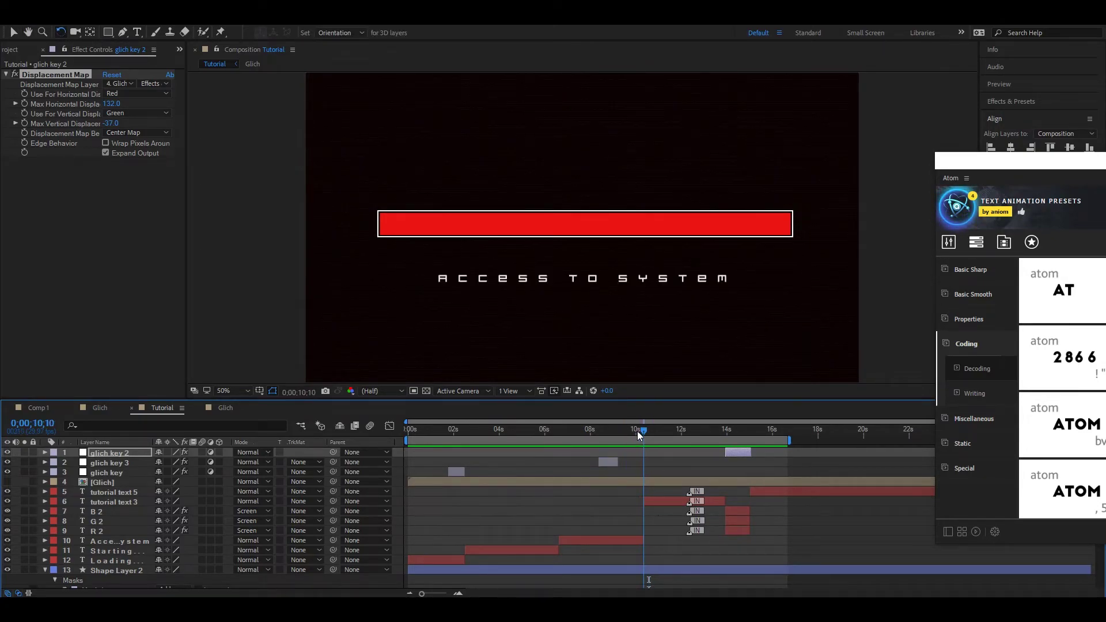
scroll(659, 529, down, 5)
click(519, 543)
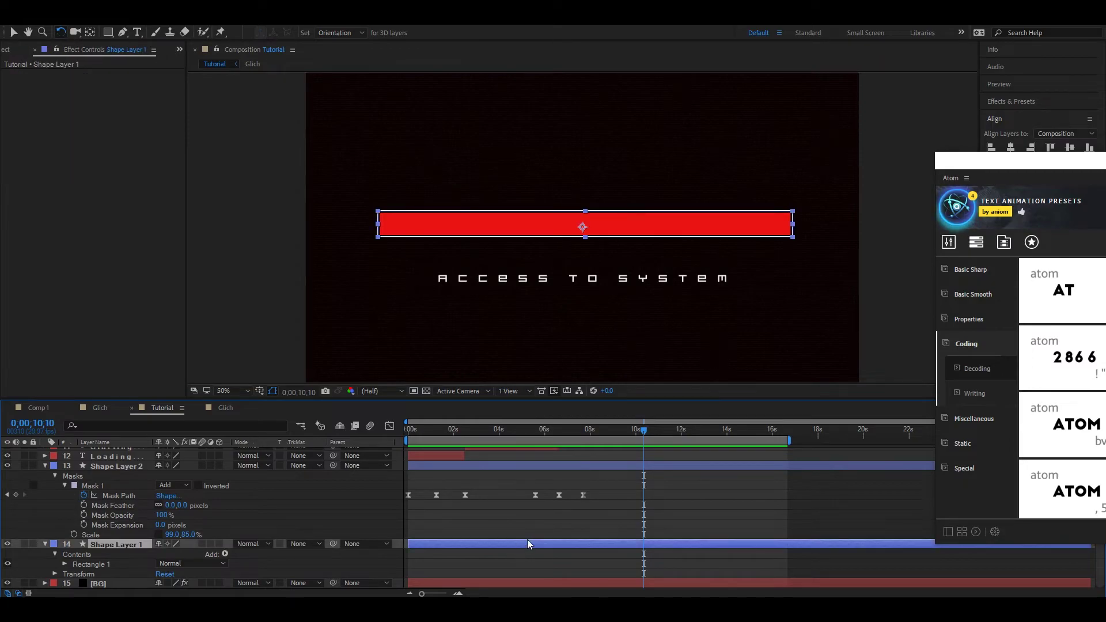
key(ctrl+shift+d)
click(690, 468)
key(ctrl+shift+d)
ctrl+click(680, 556)
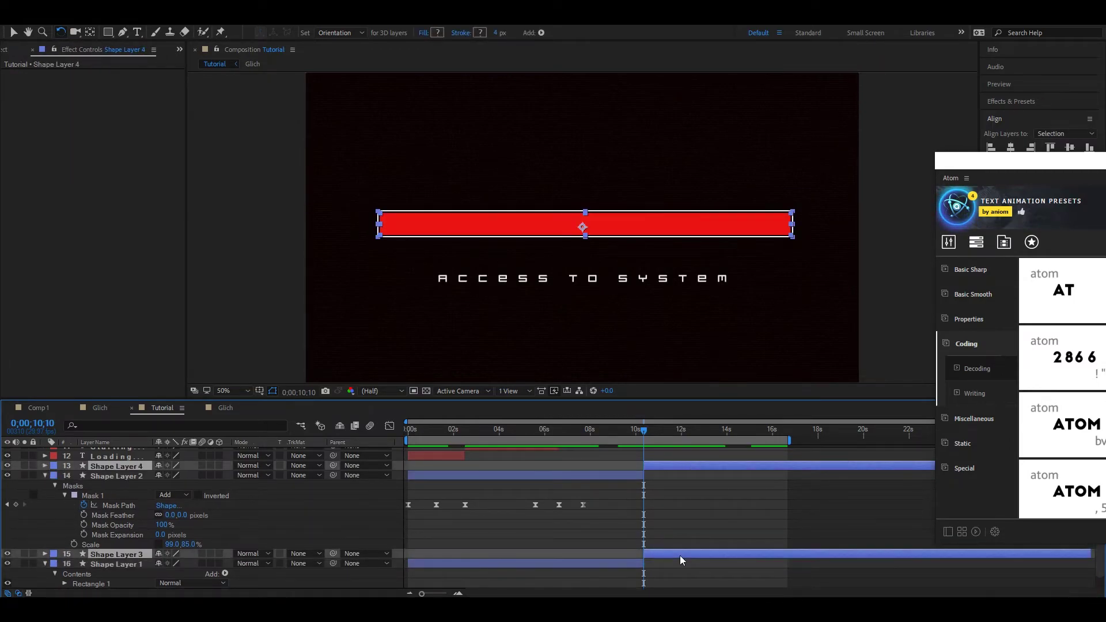
key(Delete)
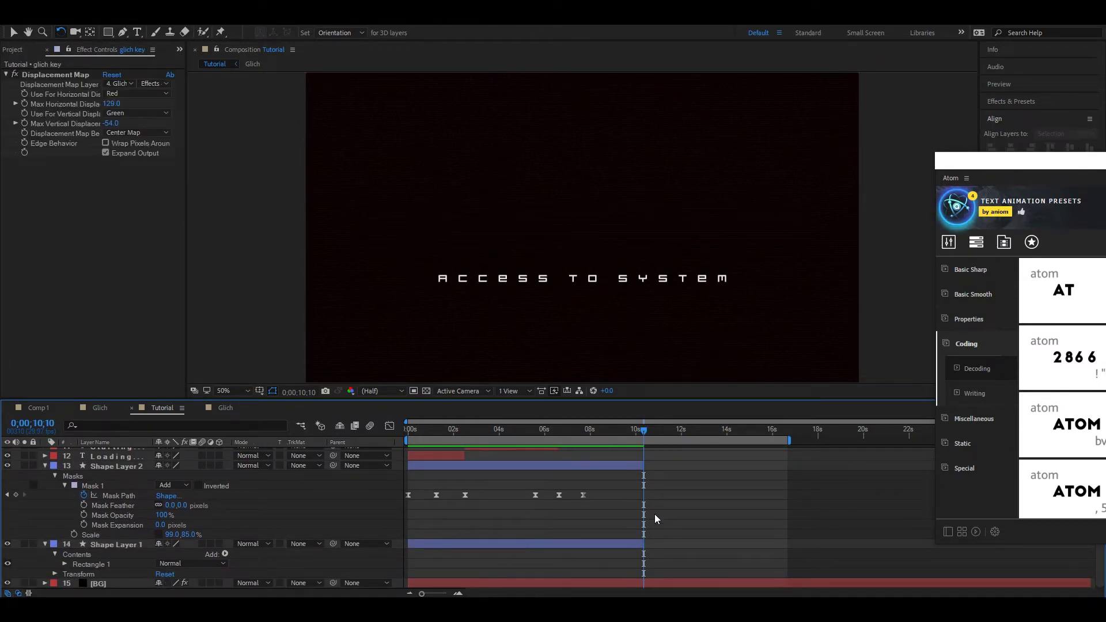
- Select the tutorial text and color layers, move the floating Atom panel clear of the Align controls, and clear the selection
scroll(655, 514, up, 5)
click(669, 500)
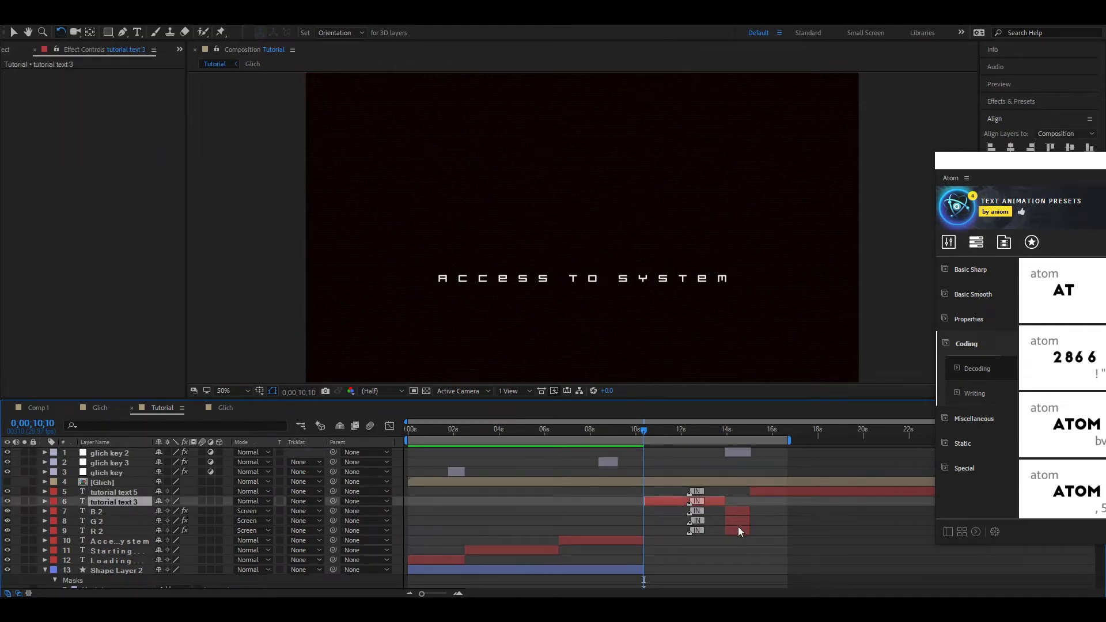
click(738, 529)
shift+click(768, 492)
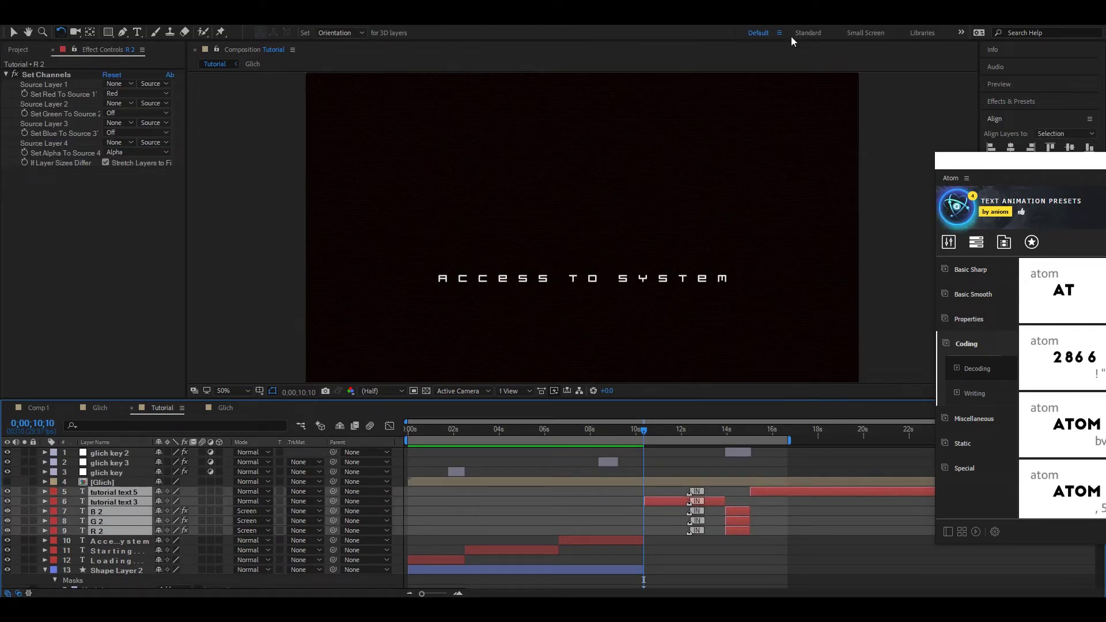
click(1070, 164)
click(1069, 149)
click(788, 521)
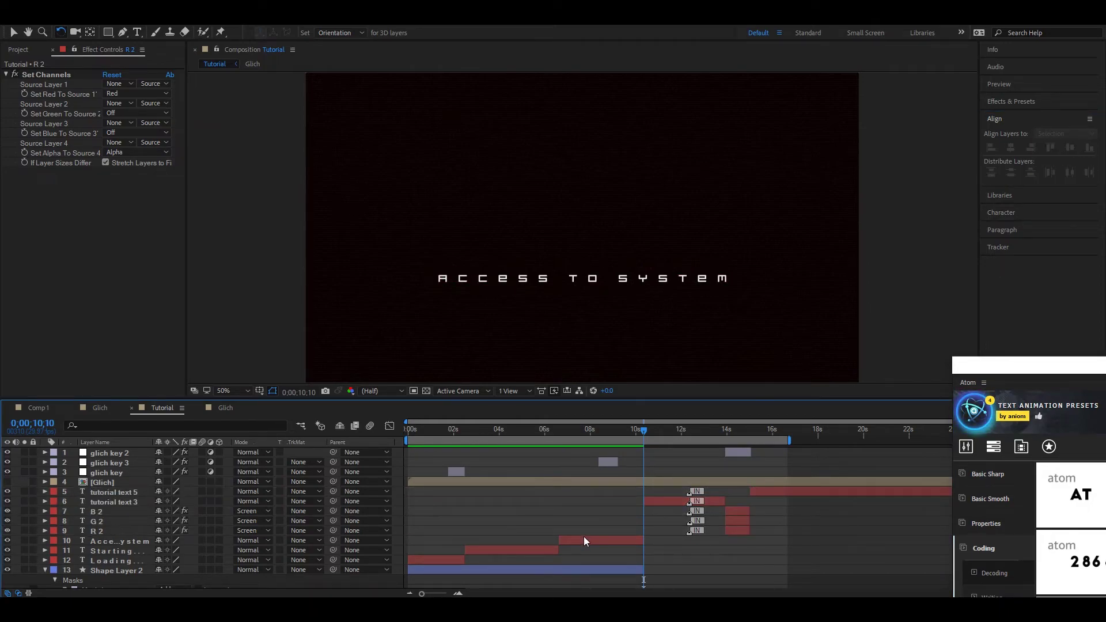
- At 0;00;11;26, center tutorial text 3 vertically in the composition
drag(645, 435, 678, 428)
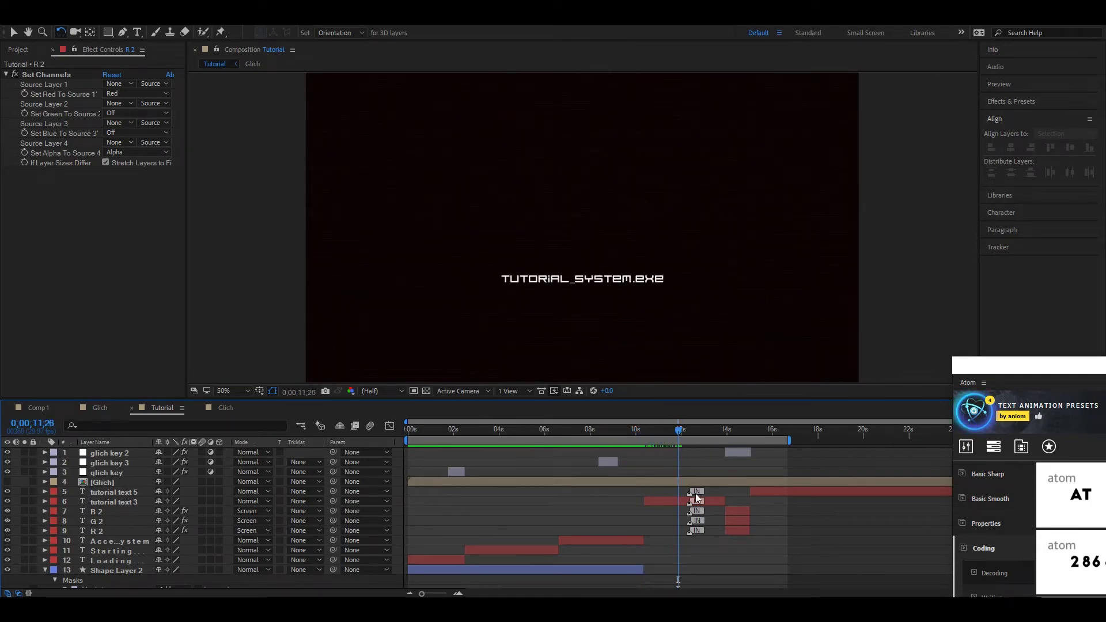
scroll(692, 519, down, 5)
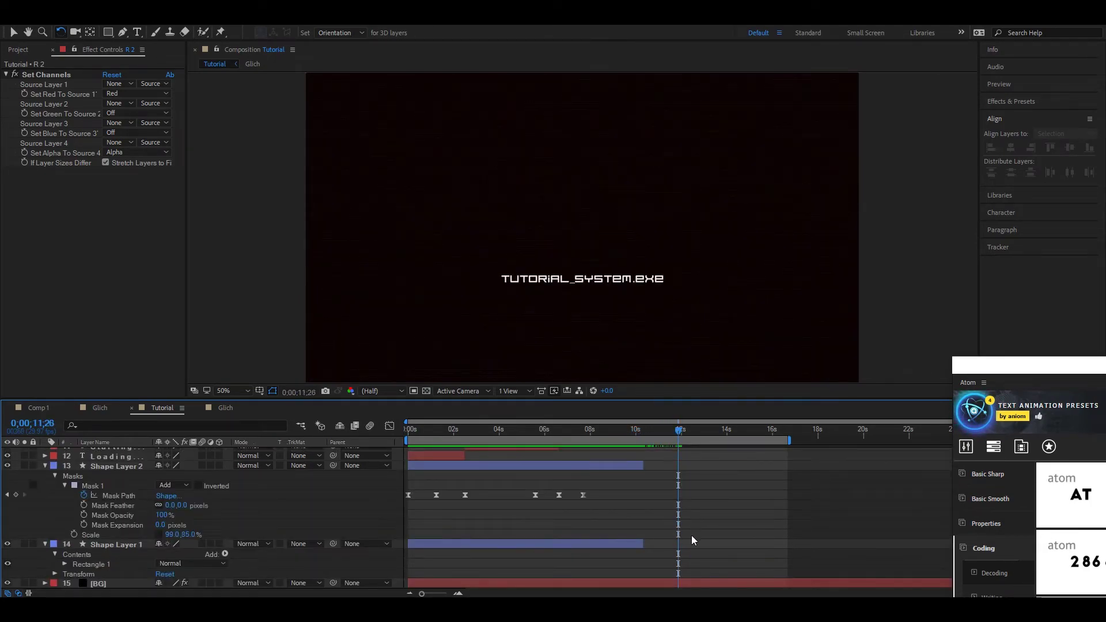
click(603, 583)
scroll(665, 489, up, 5)
click(669, 502)
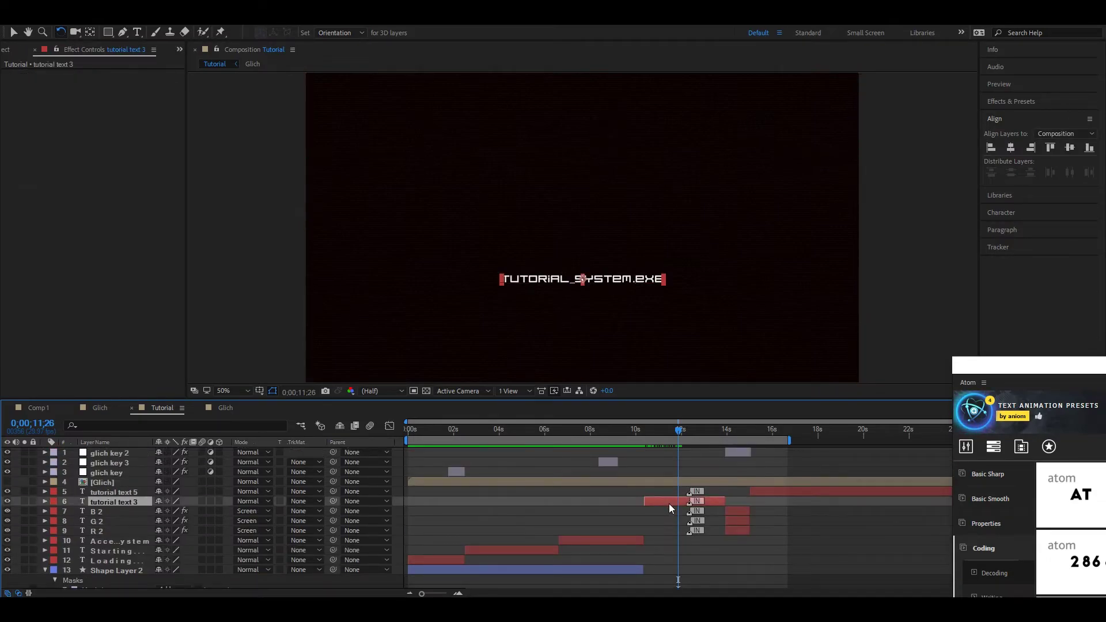
click(1064, 148)
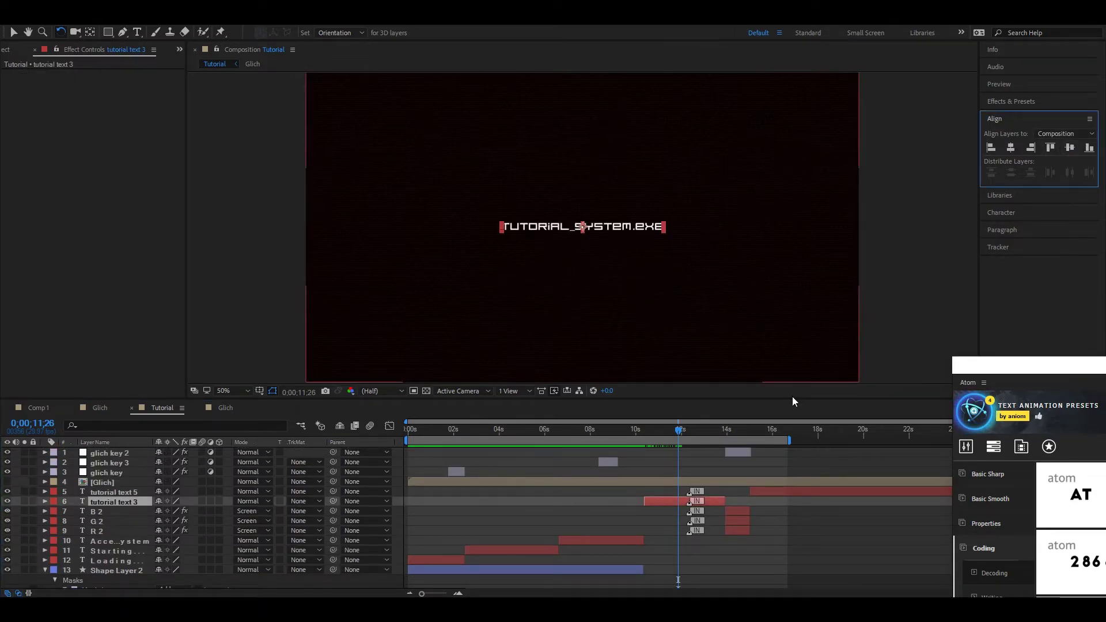
- Center the B 2, G 2, R 2 and tutorial text 5 layers vertically in the composition, one at a time
click(735, 511)
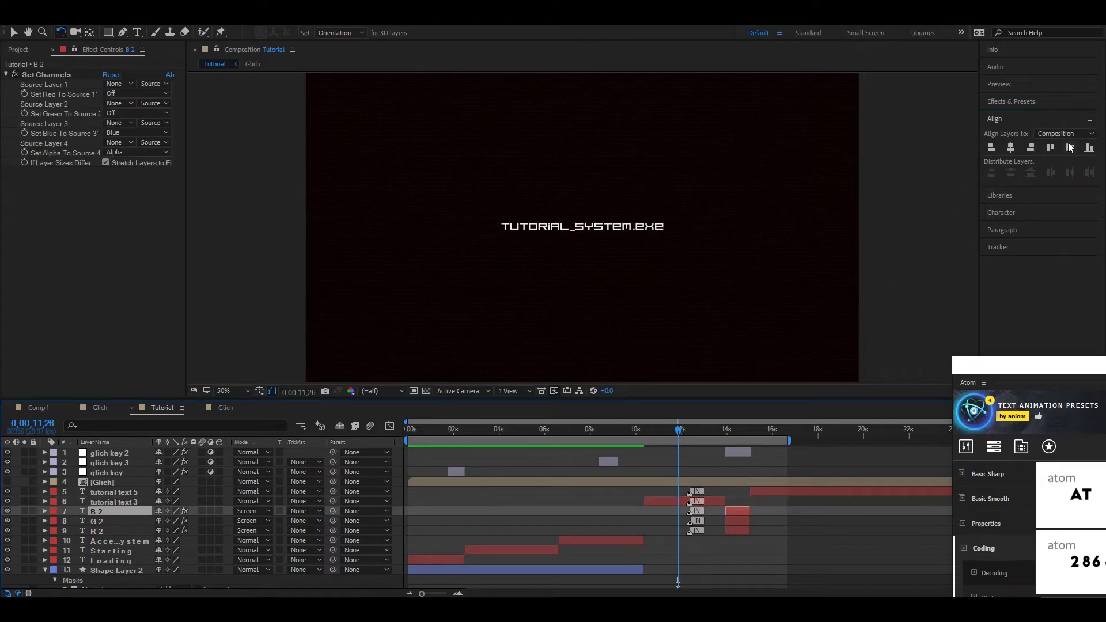
click(738, 521)
click(1071, 151)
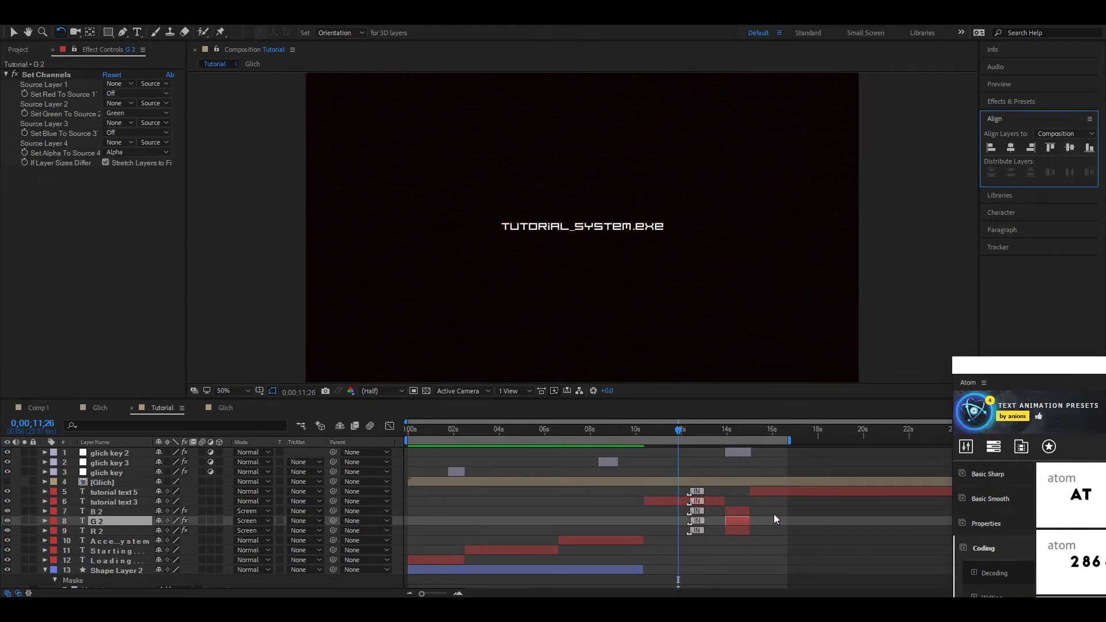
click(738, 531)
click(1071, 149)
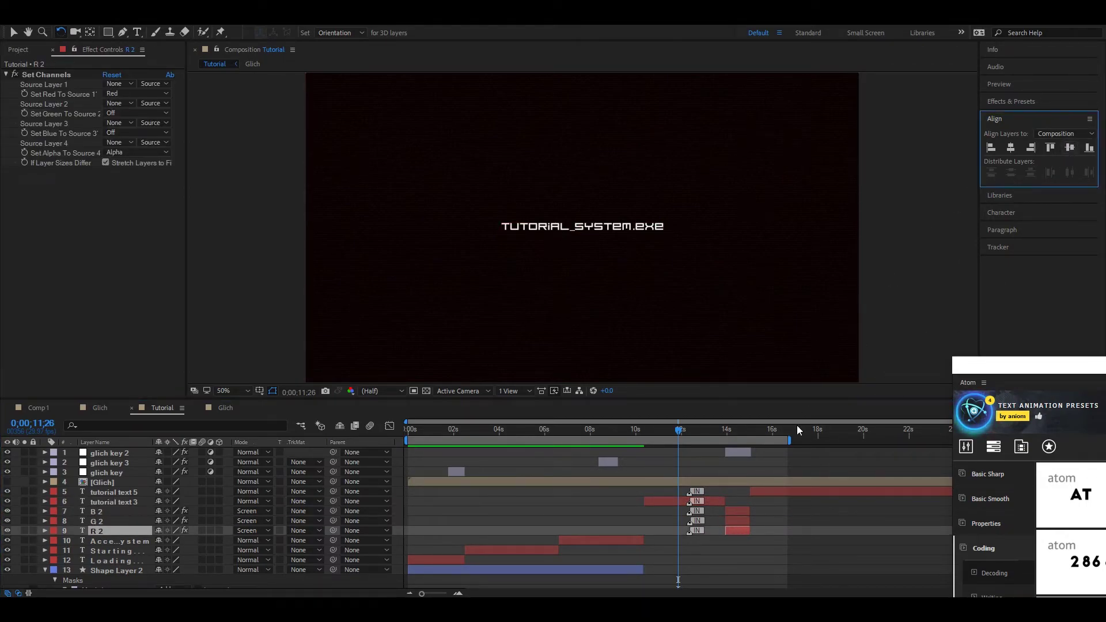
click(781, 494)
click(1070, 148)
- Scale the tutorial text 5, tutorial text 3, B 2, G 2 and R 2 layers to 166% together
click(674, 503)
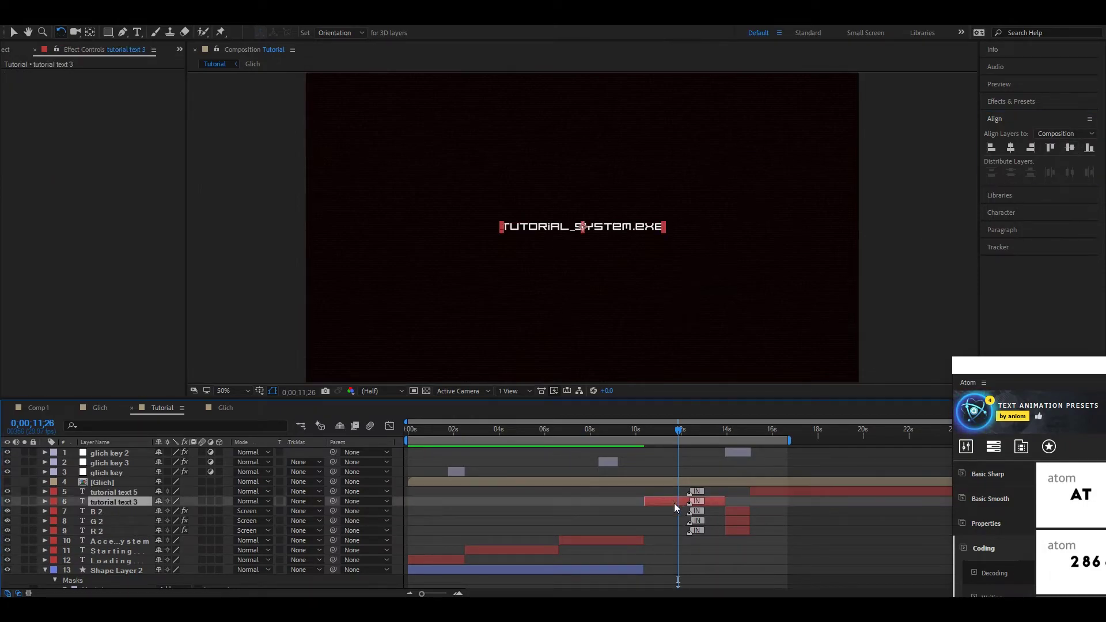
click(745, 528)
shift+click(776, 489)
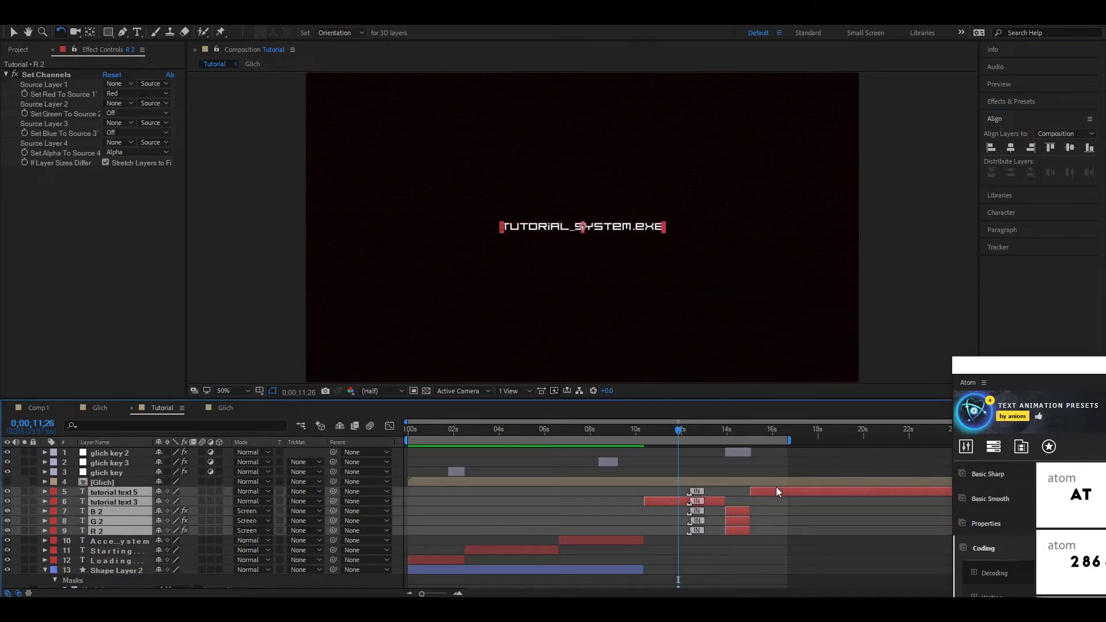
key(s)
drag(197, 503, 228, 493)
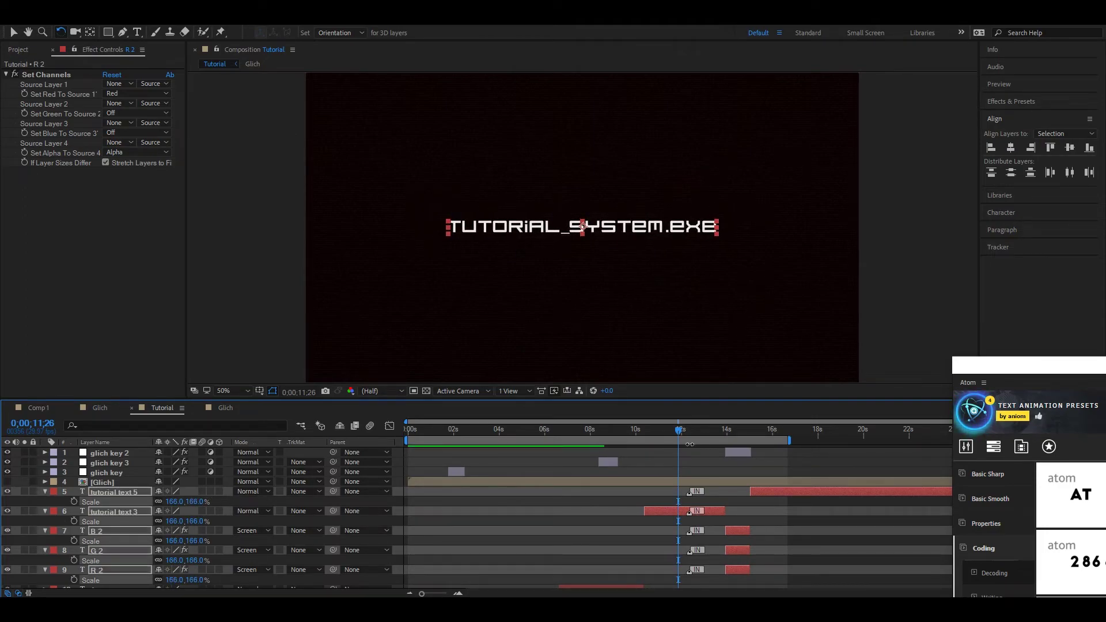
- Collapse the scale properties of the five title layers and preview the composition from 0;00;00;00
click(41, 499)
click(45, 492)
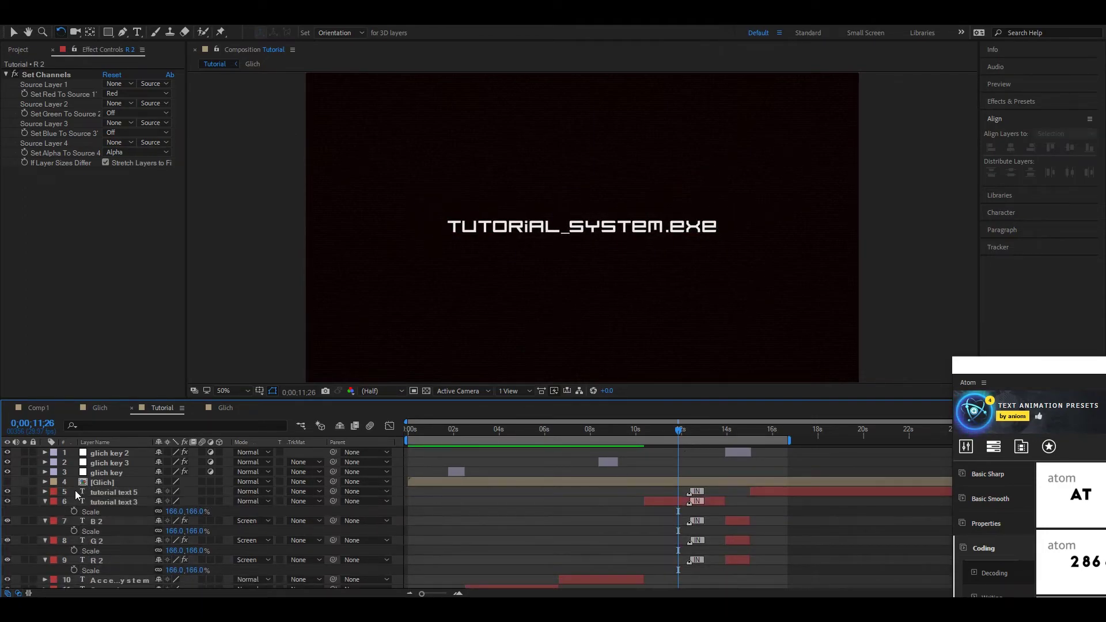
click(46, 501)
click(47, 512)
click(46, 521)
click(46, 531)
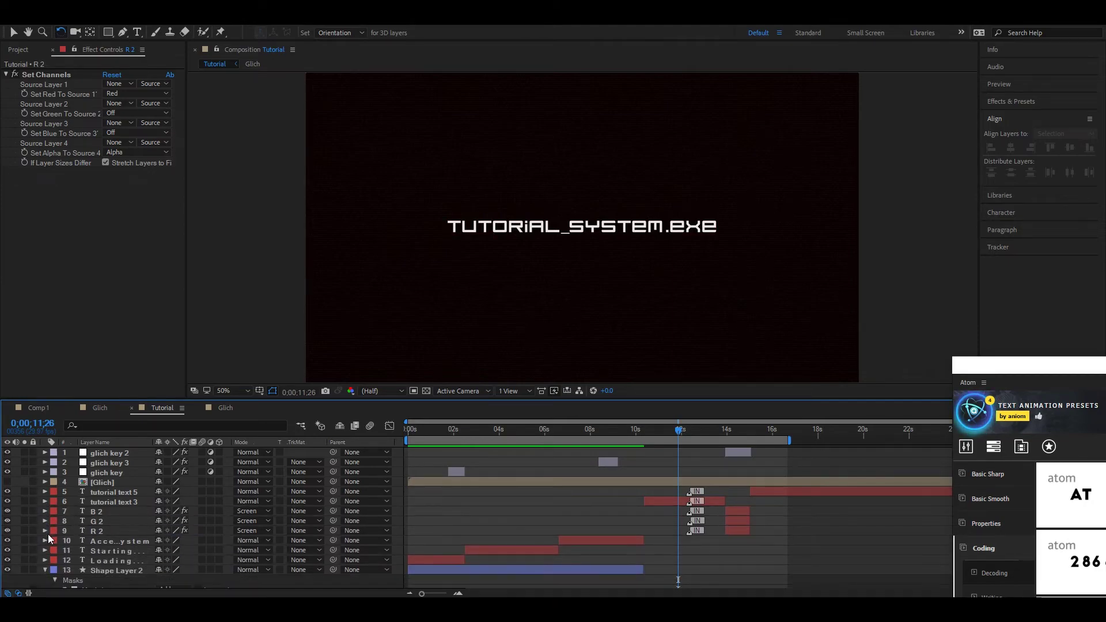
drag(594, 427, 318, 438)
key(space)
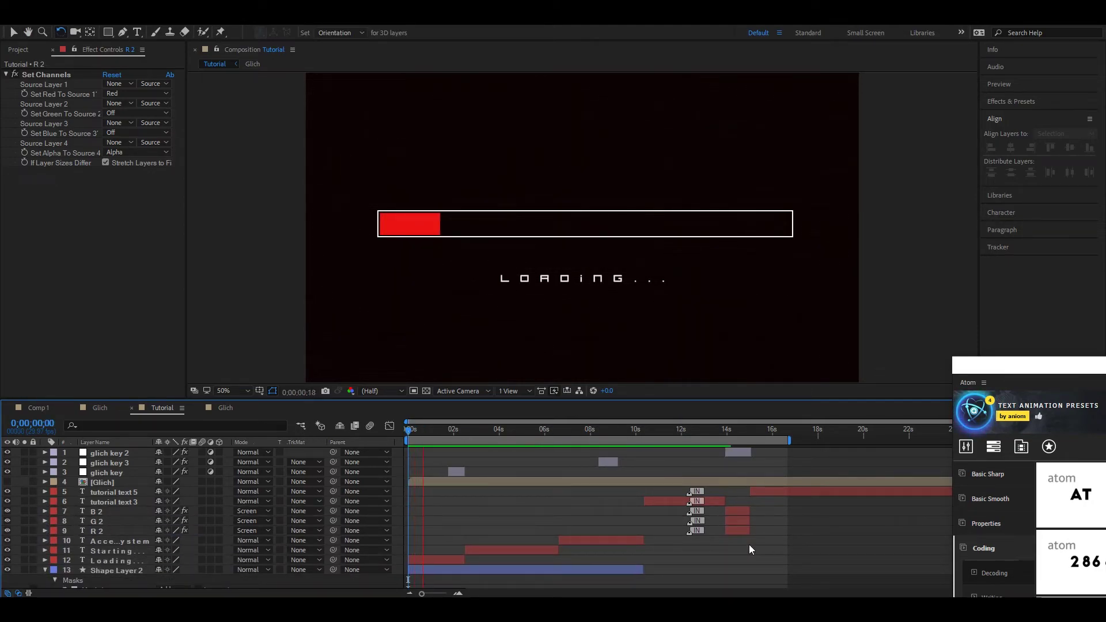
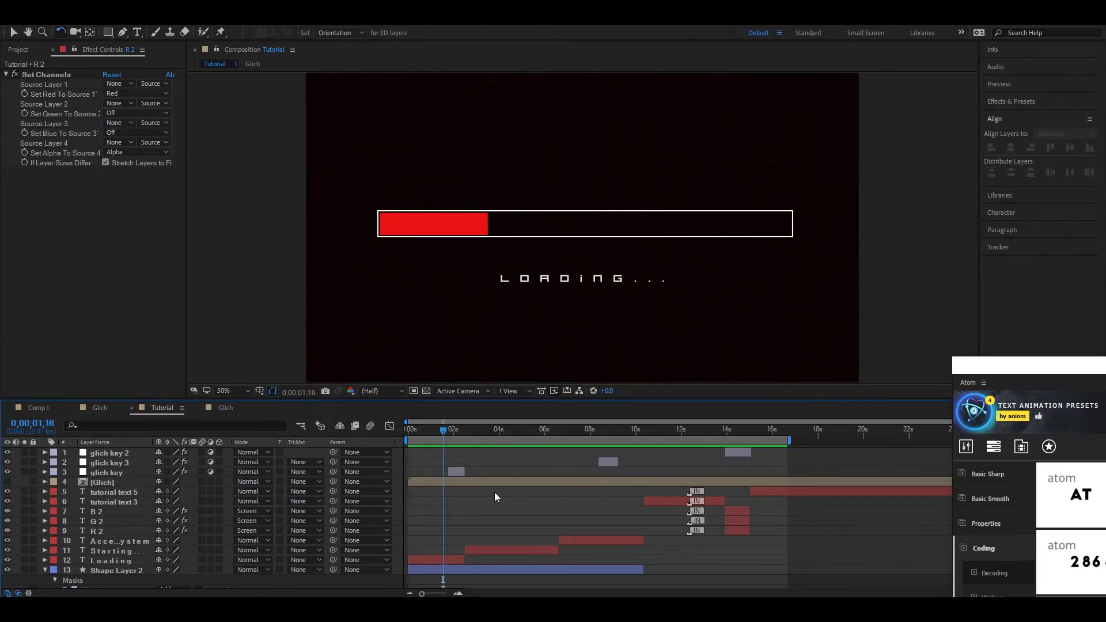
- Apply a Glow effect to Shape Layer 2, the red progress bar fill
scroll(119, 561, down, 5)
scroll(120, 561, up, 4)
click(102, 525)
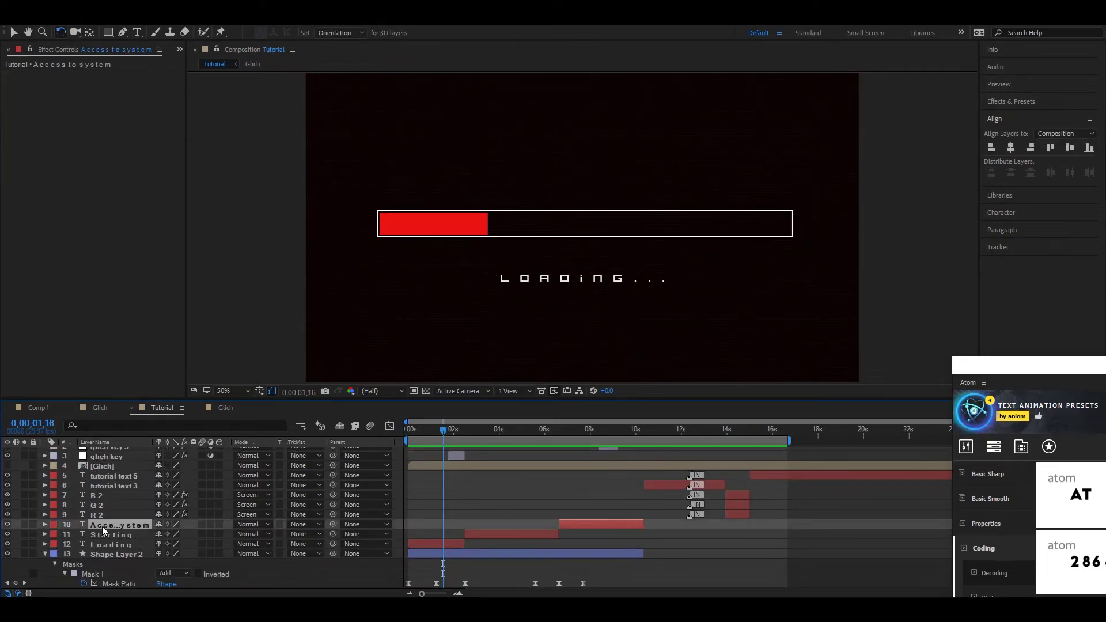
scroll(110, 536, down, 3)
click(120, 465)
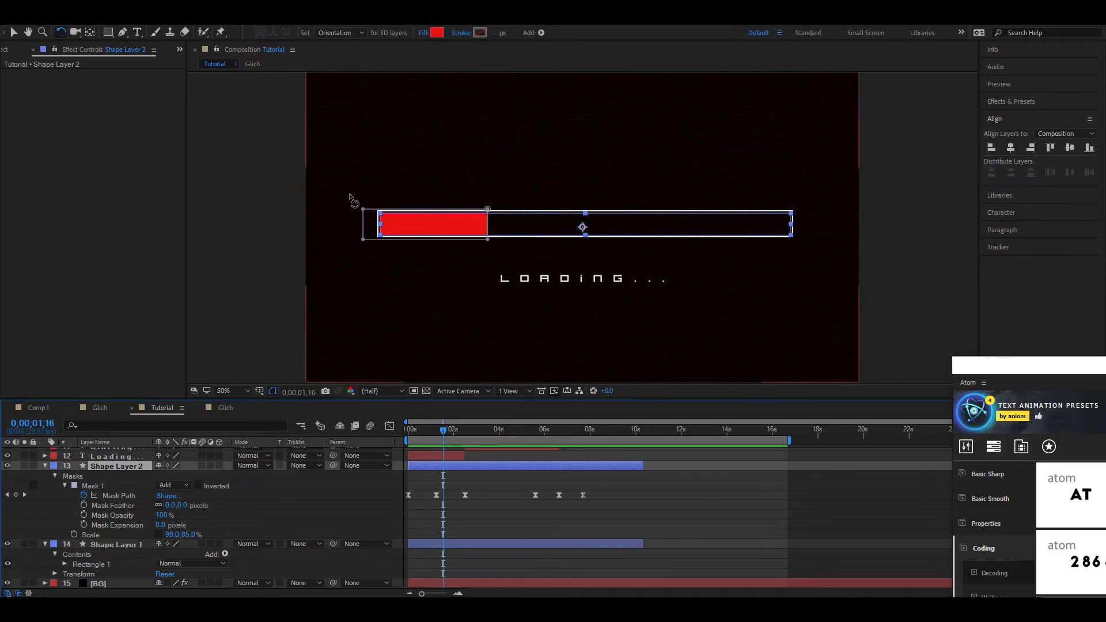
key(ctrl+space)
text(glow)
key(Return)
key(v)
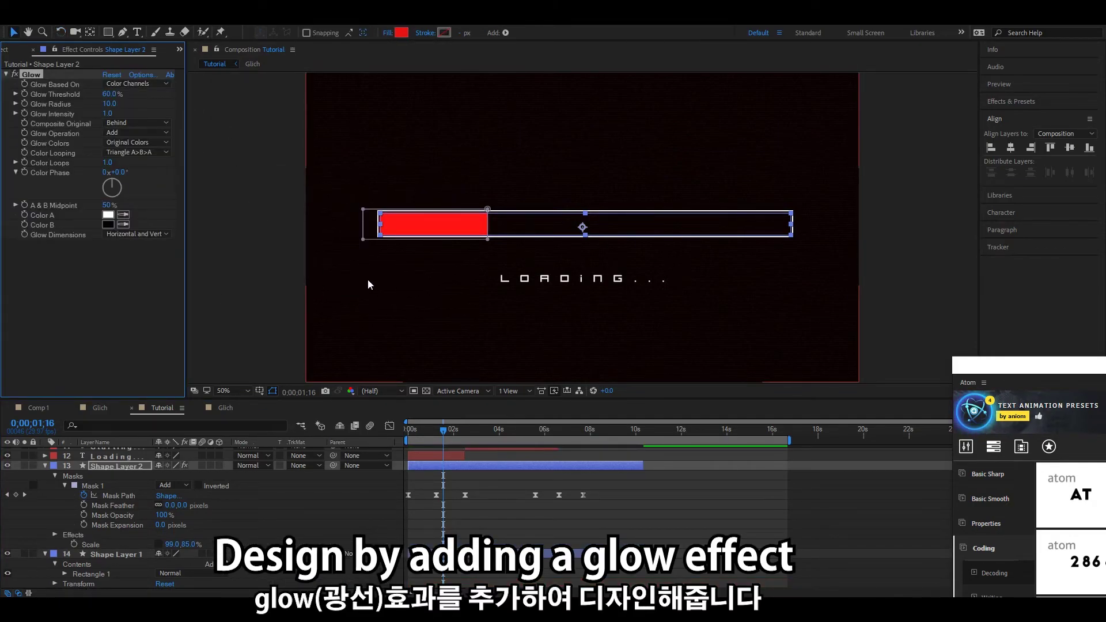
- Set the Glow Radius on Shape Layer 2 to 30, checking the bar up close, and clear the selection
drag(109, 104, 124, 101)
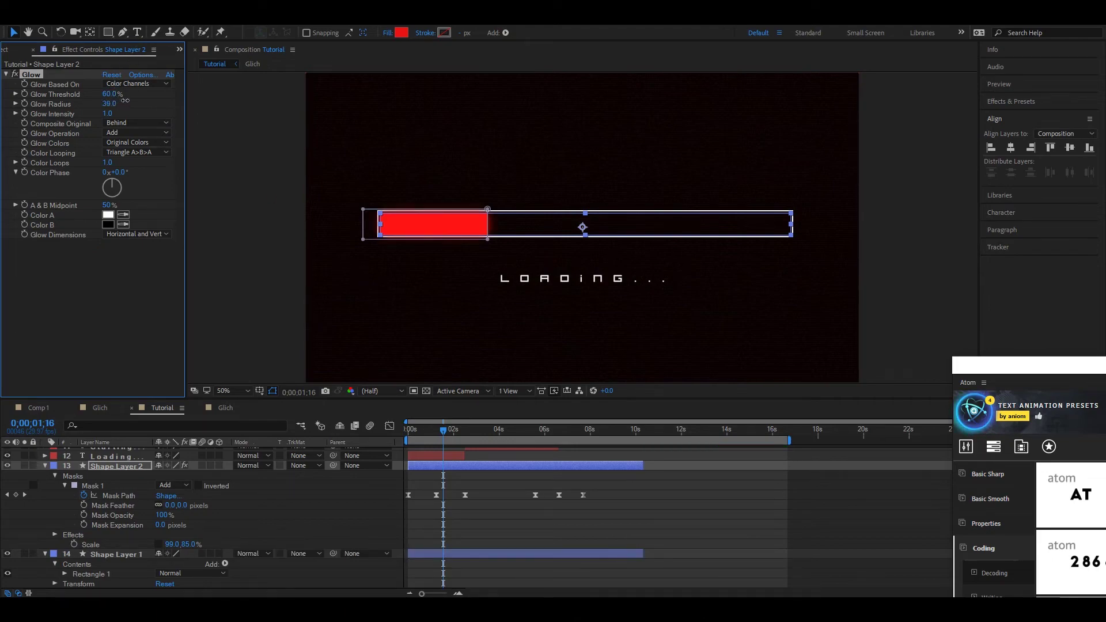
key(slash)
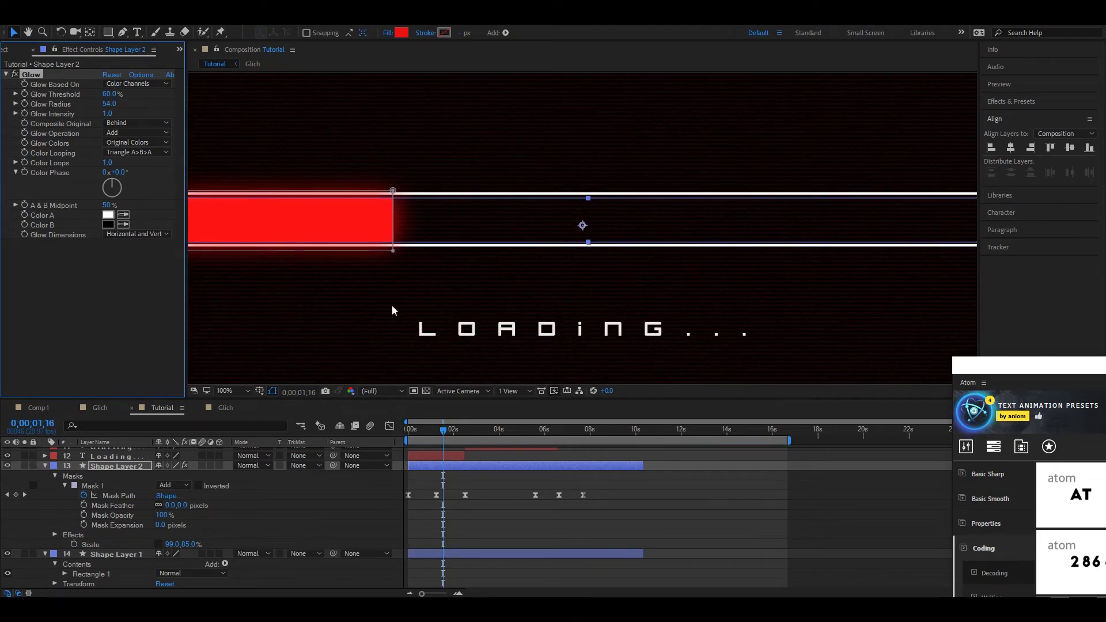
drag(383, 299, 575, 300)
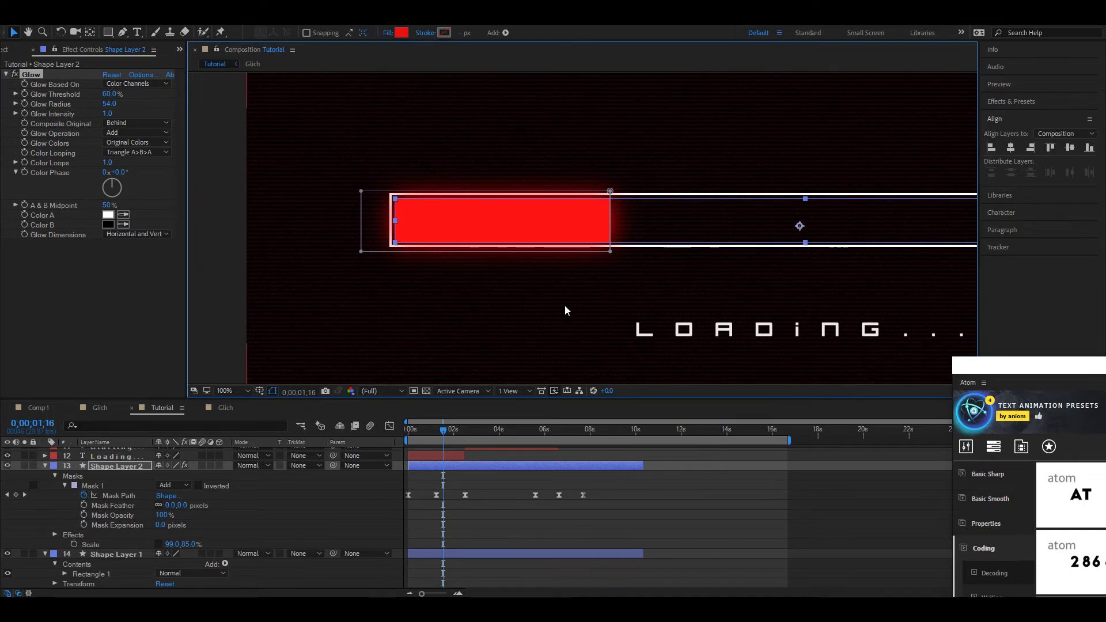
click(108, 105)
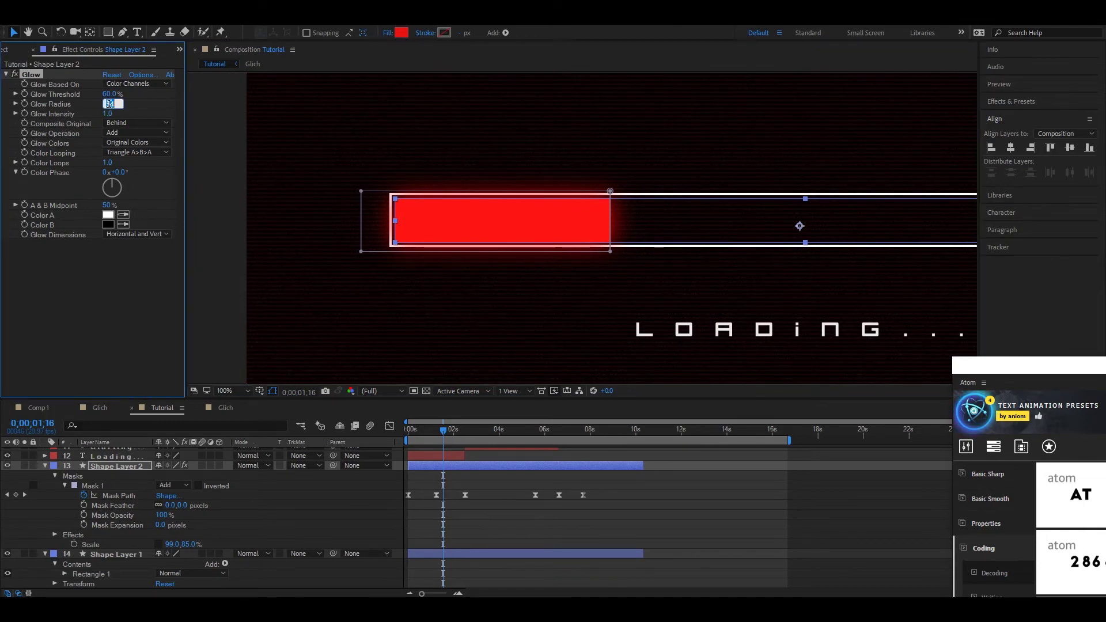
key(Return)
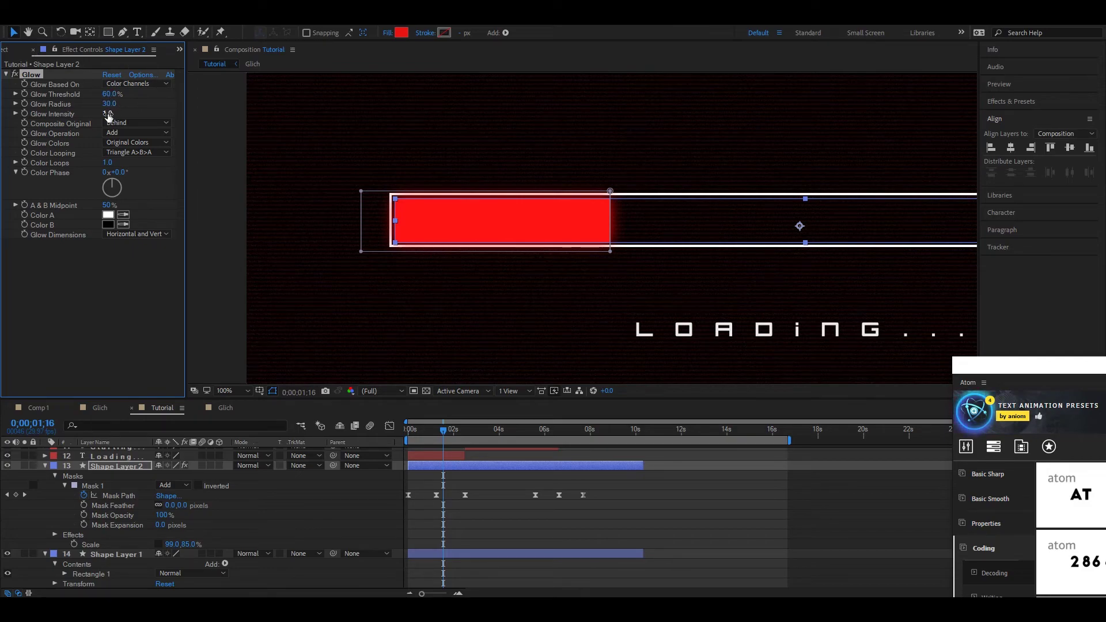
click(153, 309)
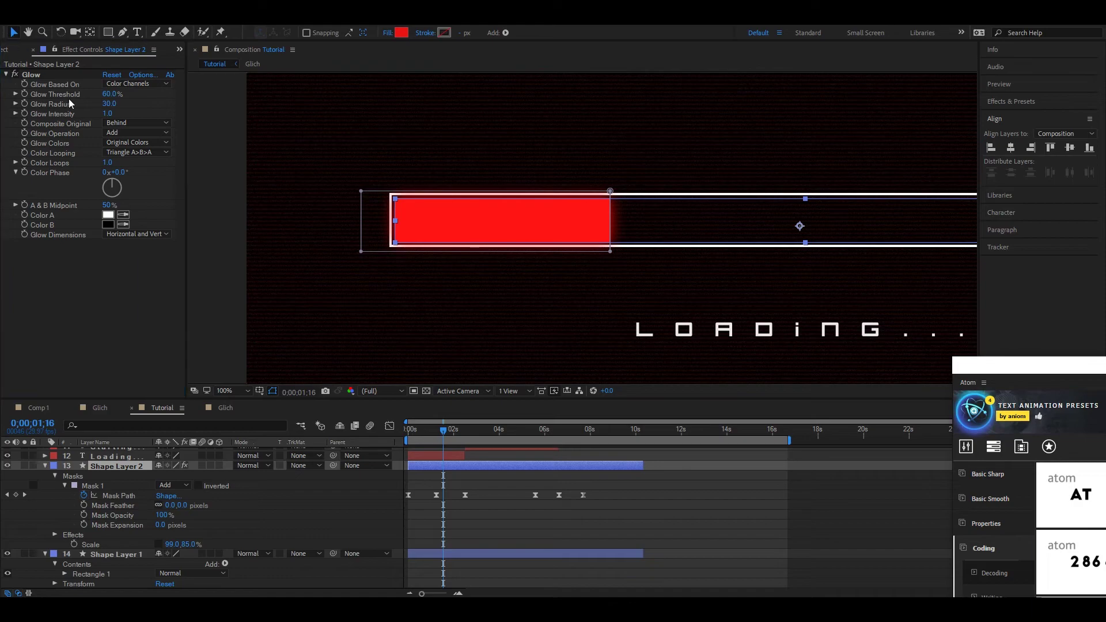
click(279, 296)
- Brighten the BG layer's Tint by setting its Map Black To color to dark red 290707
scroll(500, 316, down, 1)
click(234, 391)
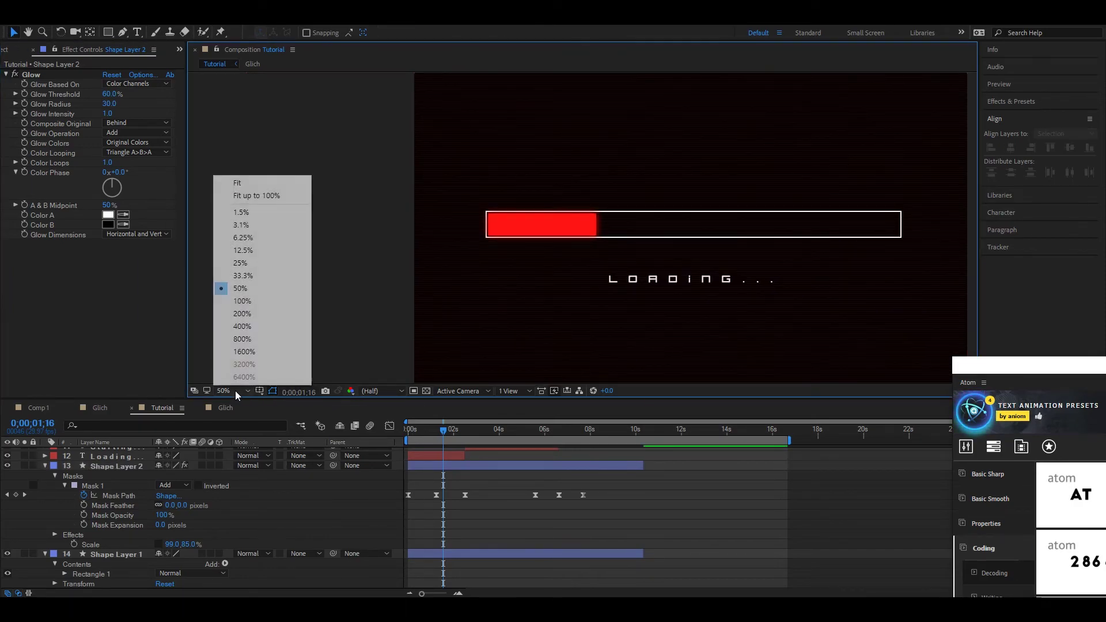
click(261, 199)
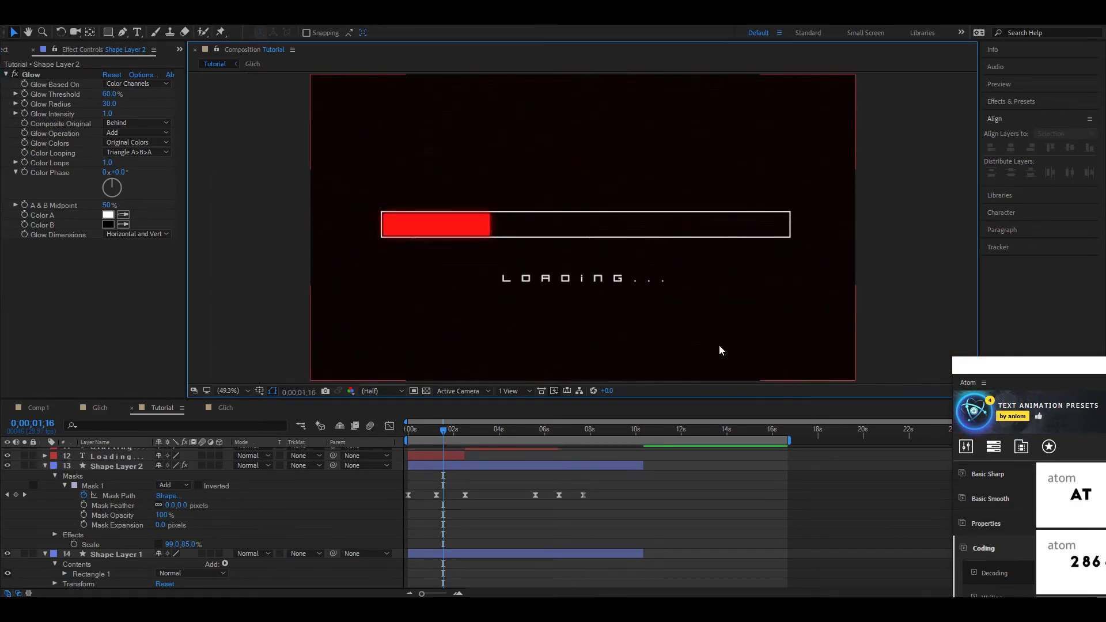
scroll(419, 309, up, 1)
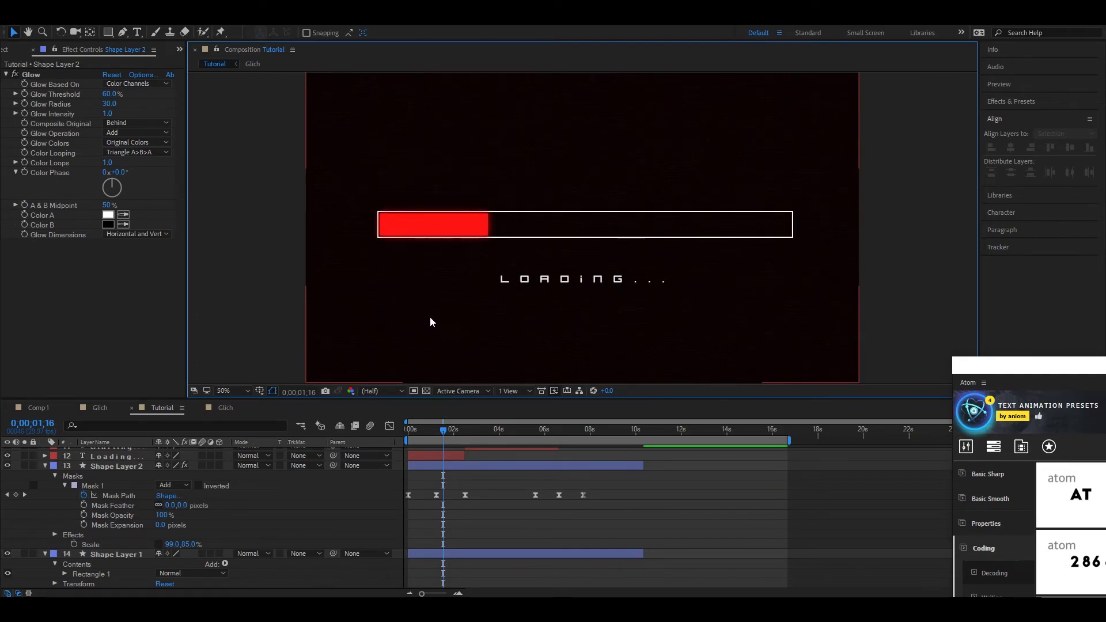
scroll(116, 555, down, 1)
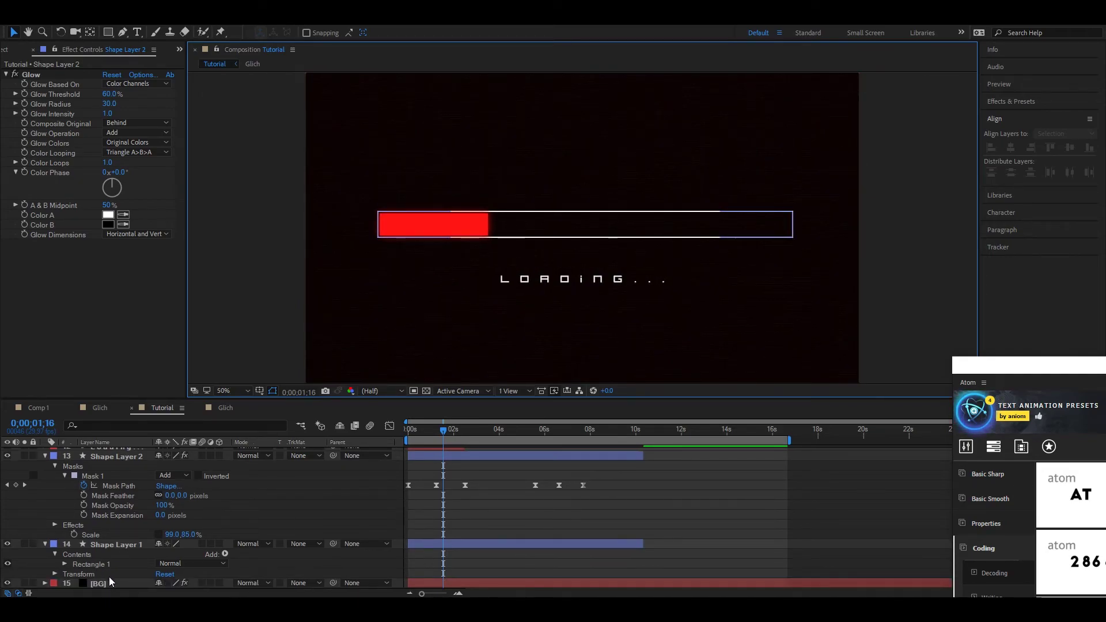
click(110, 581)
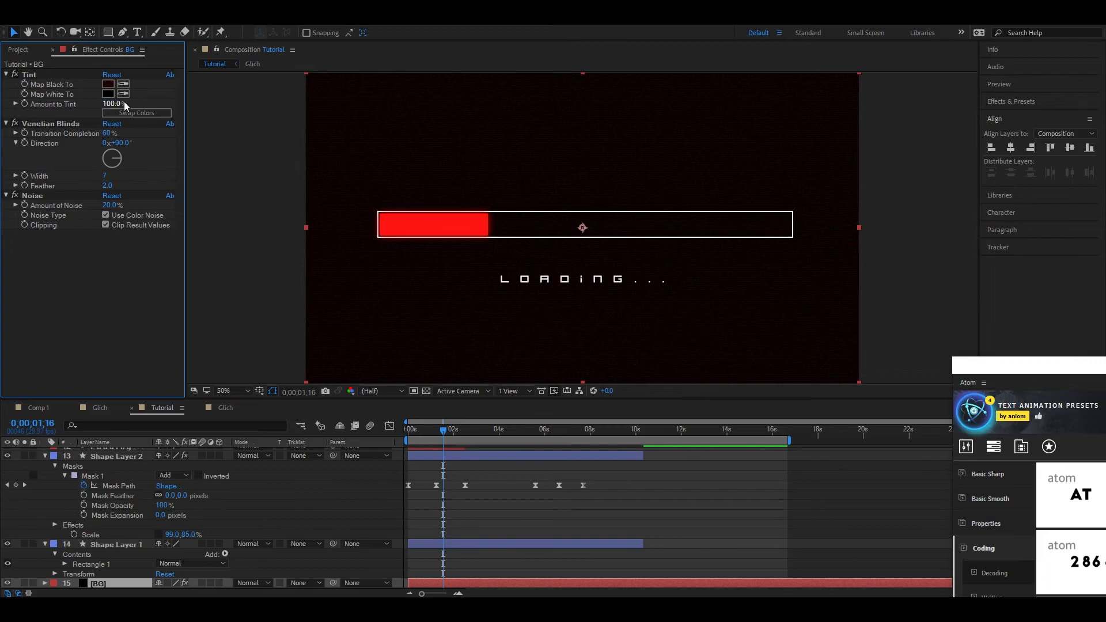
click(107, 84)
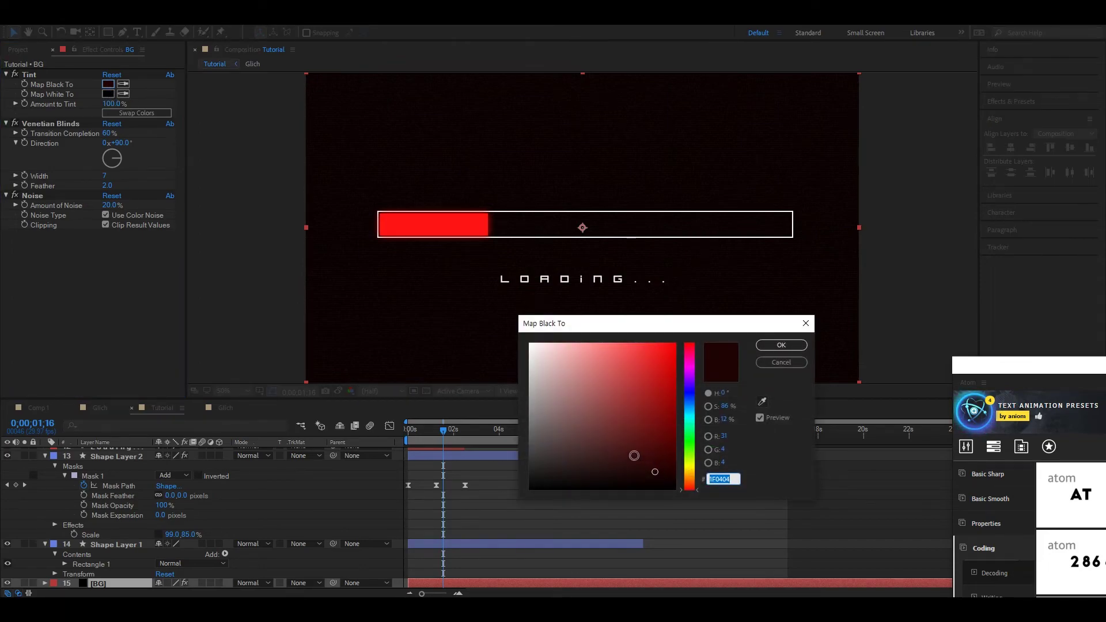
mouse_move(654, 471)
mouse_down()
mouse_move(648, 461)
mouse_move(661, 479)
mouse_move(657, 468)
mouse_up()
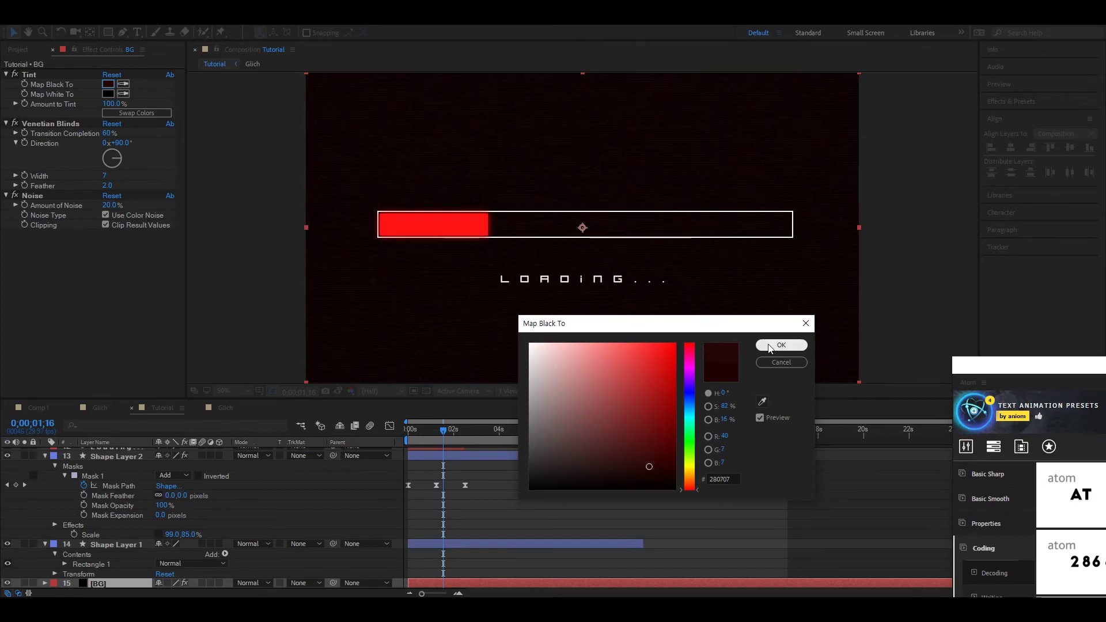
click(642, 463)
drag(642, 463, 651, 467)
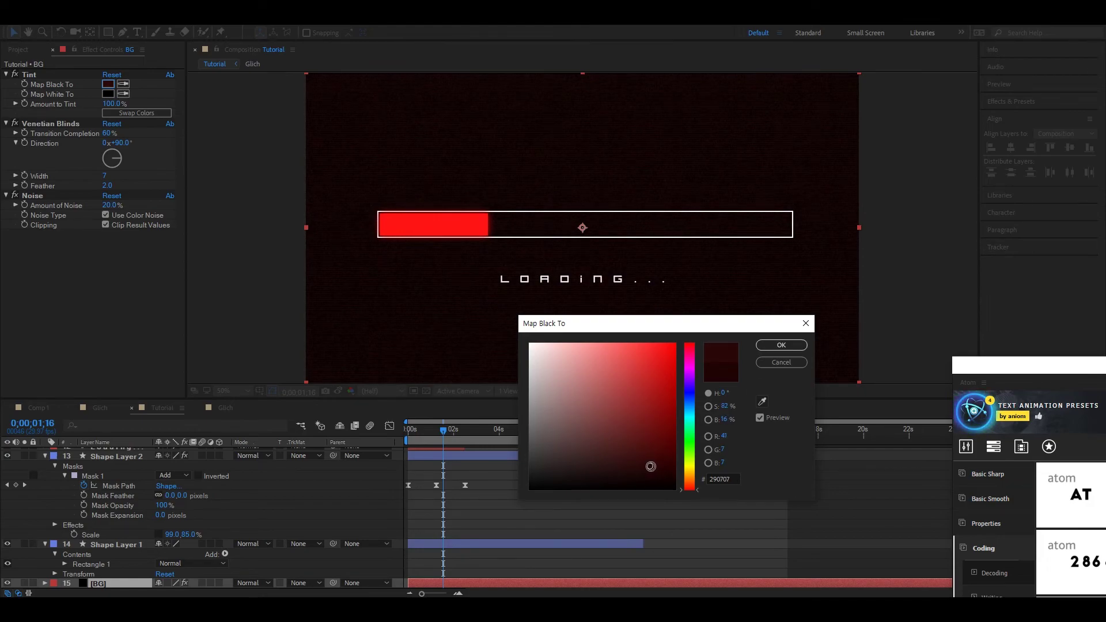
click(781, 346)
click(92, 289)
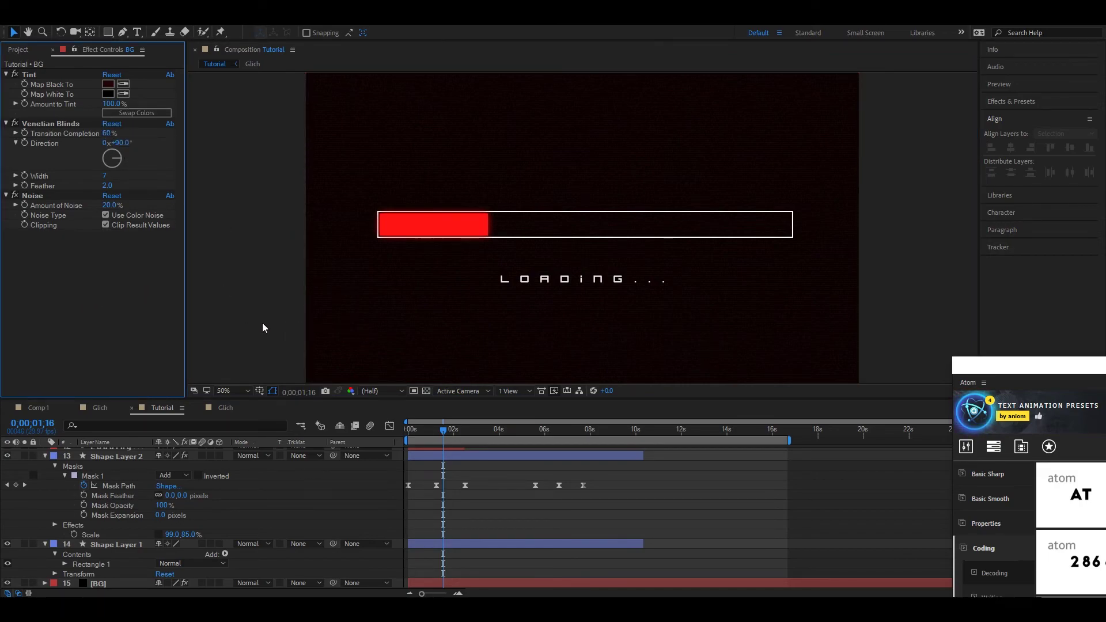
- Draw an elliptical mask on the BG layer around the frame, extending slightly past its edges and leaving the corners outside
click(101, 583)
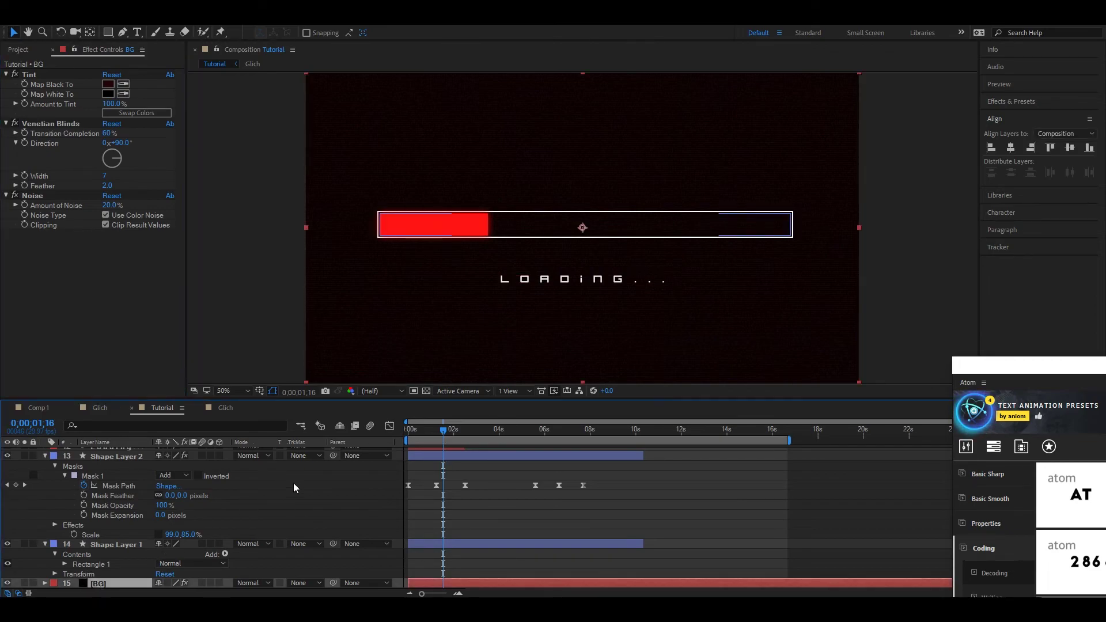
click(109, 33)
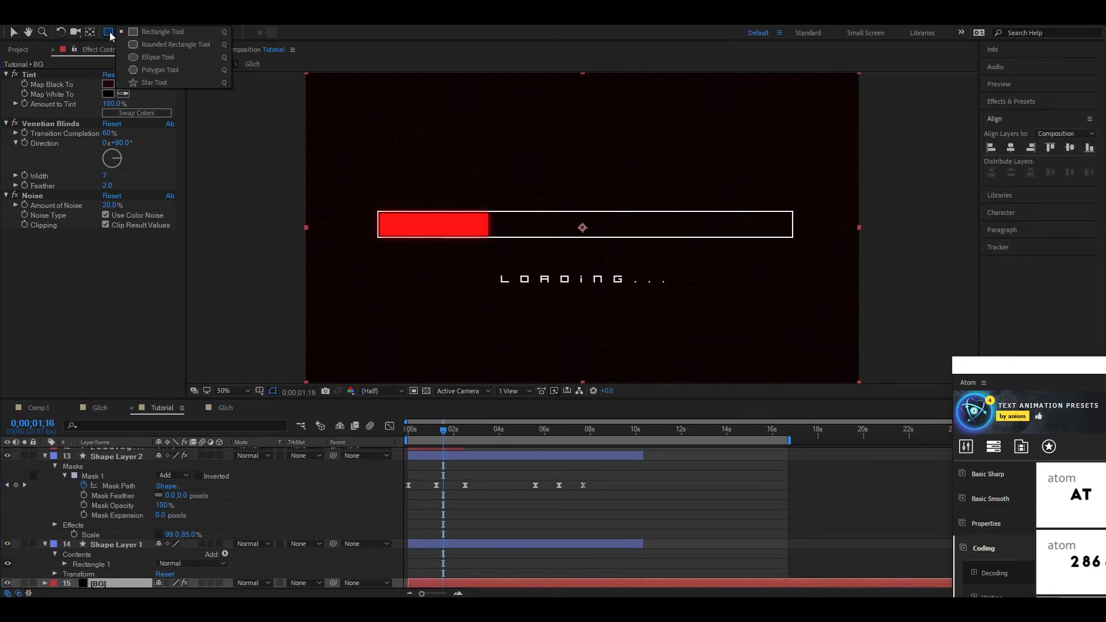
click(158, 57)
key(comma)
key(comma)
drag(425, 147, 732, 316)
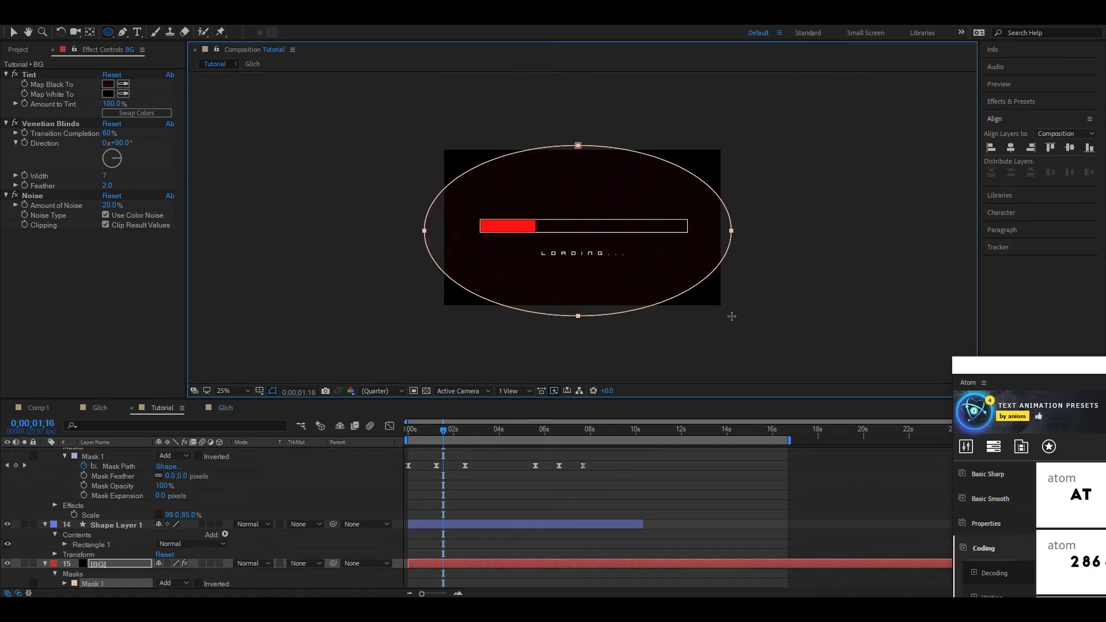
- Stretch the BG layer's elliptical mask outward on all four sides so it extends further beyond the frame
key(v)
double_click(436, 243)
drag(424, 232, 411, 231)
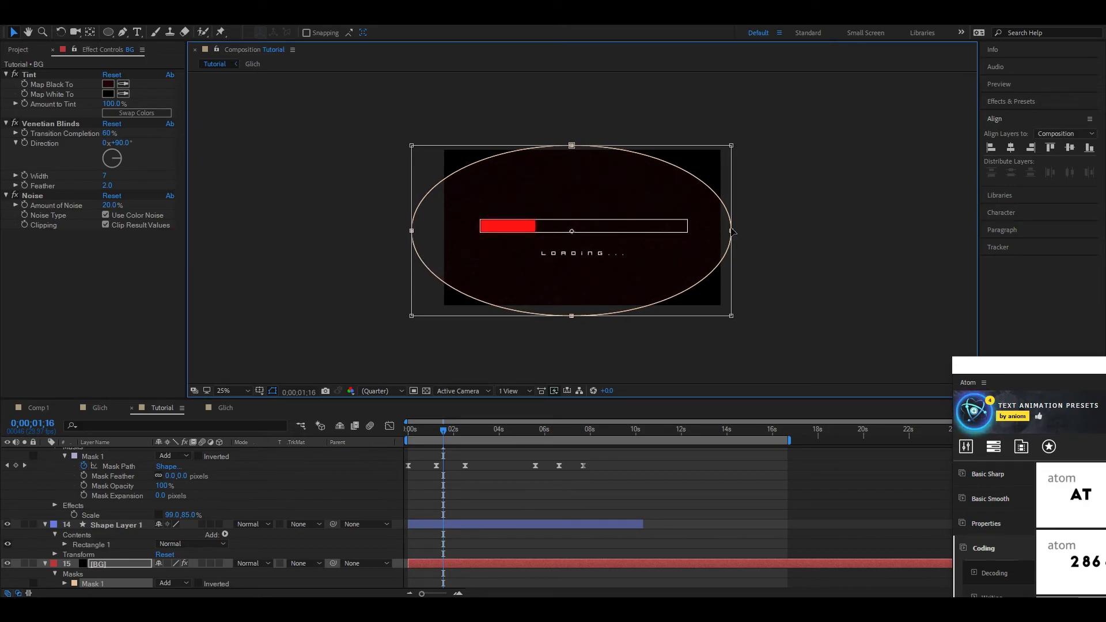
drag(732, 230, 749, 231)
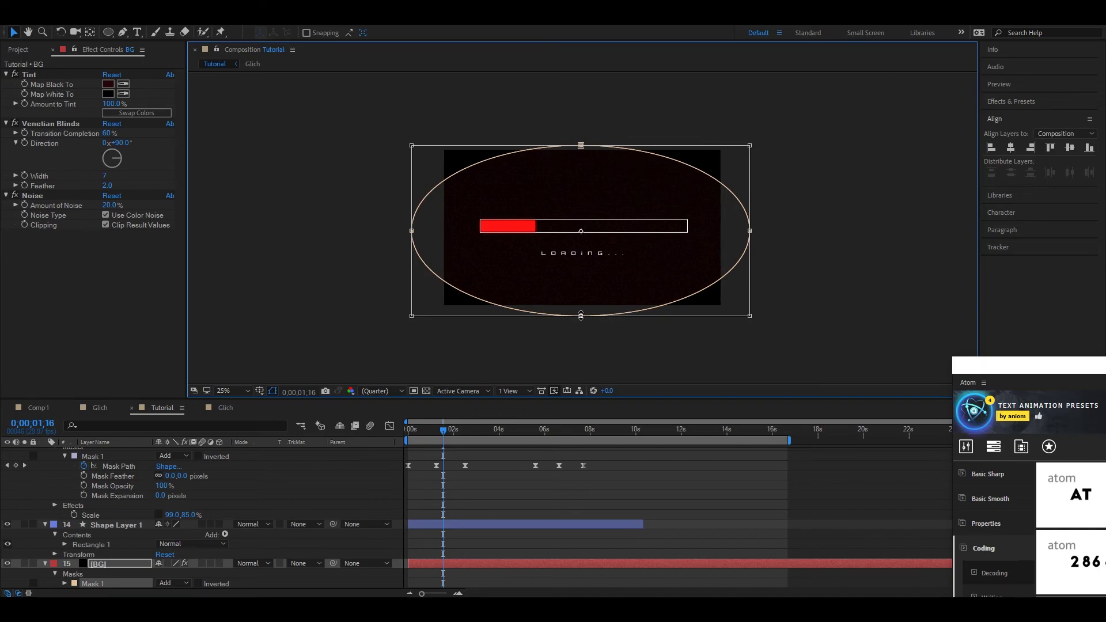
drag(582, 146, 581, 132)
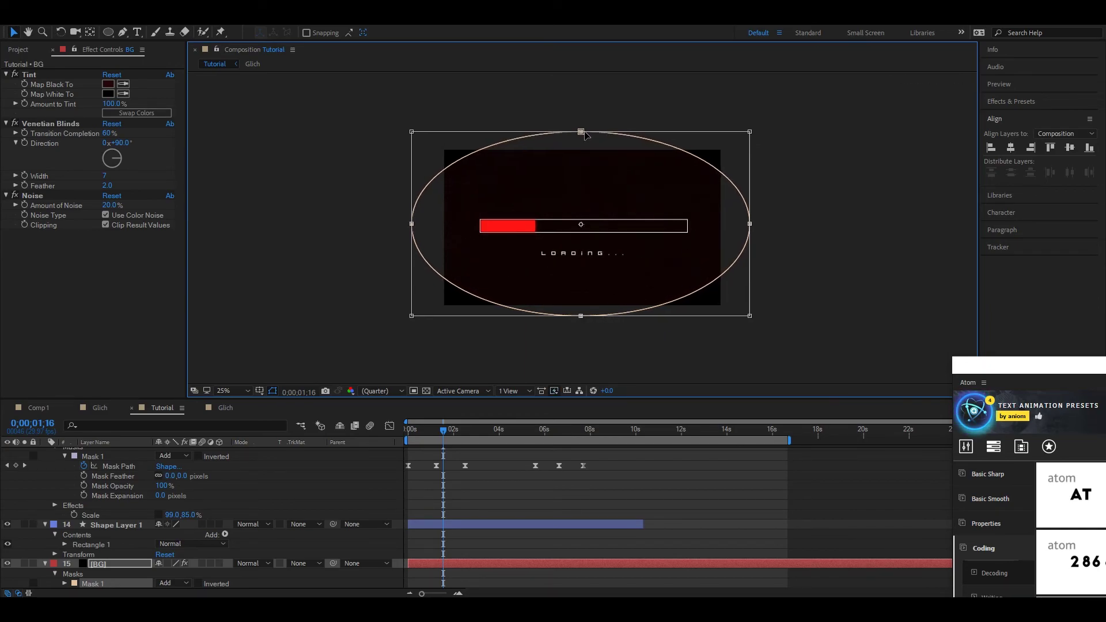
drag(581, 316, 581, 324)
key(Return)
- Feather the BG layer's elliptical mask by 236 pixels and clear the selection to check the softened edge
click(65, 583)
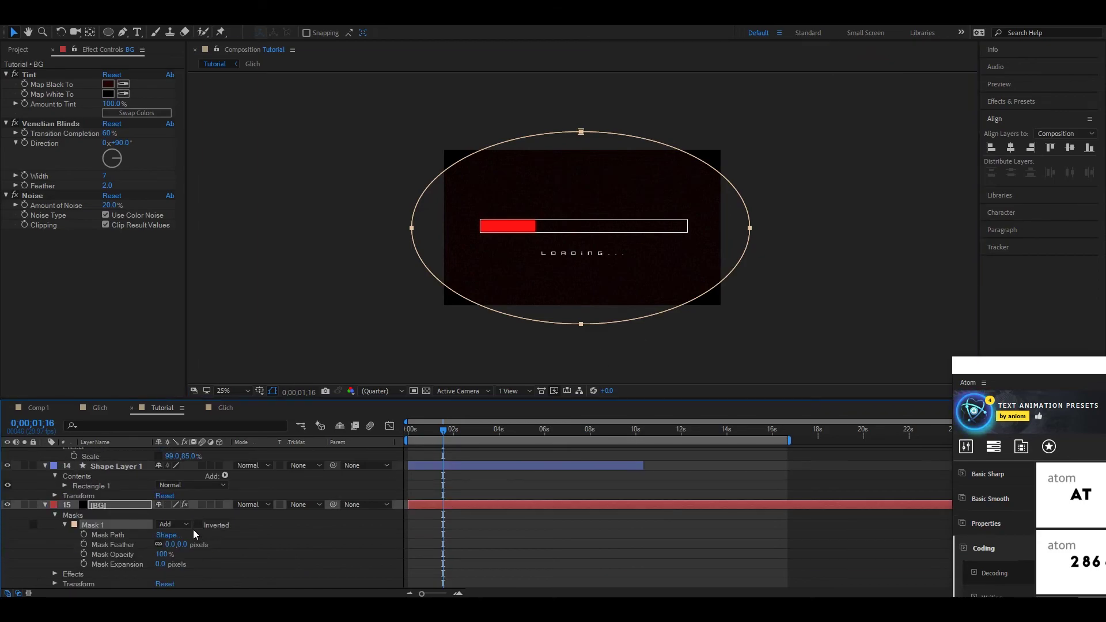
drag(184, 543, 290, 538)
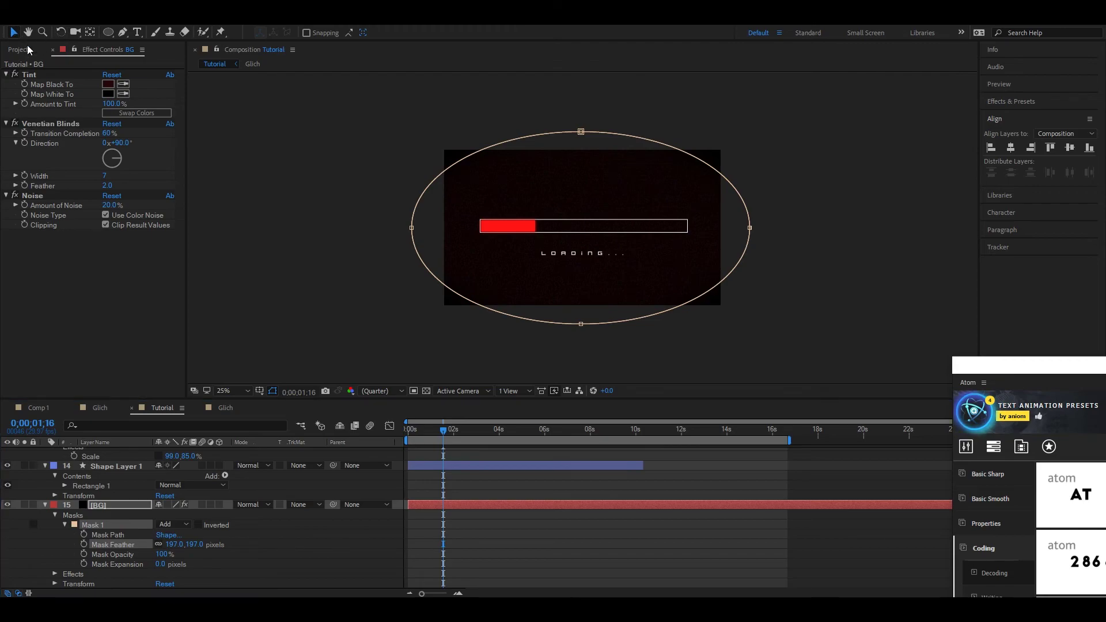
click(324, 334)
key(period)
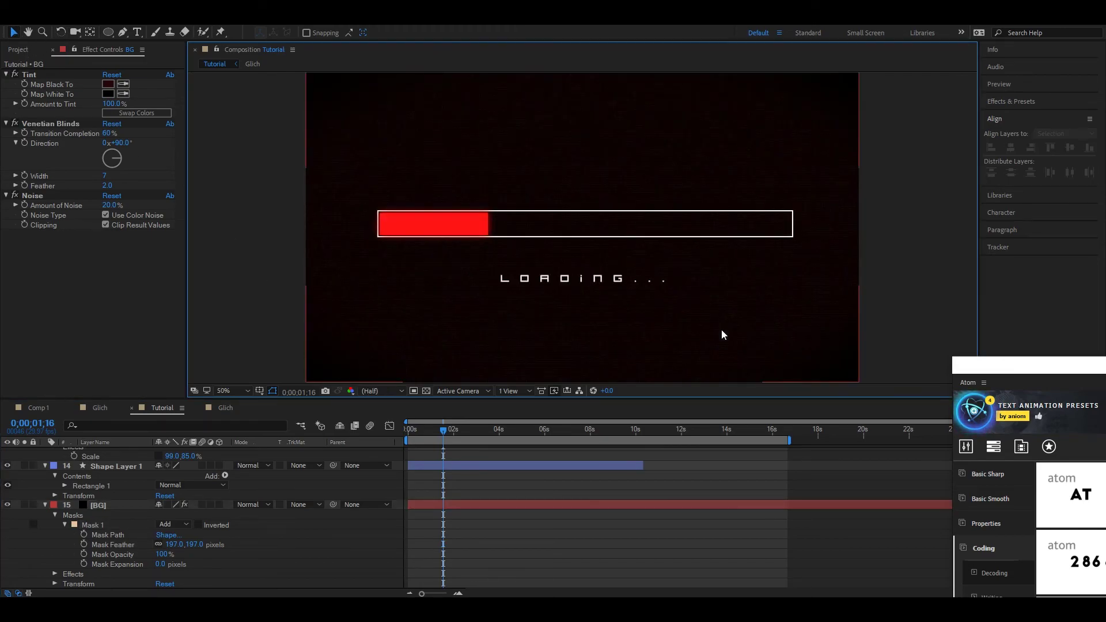
drag(193, 545, 320, 550)
key(F2)
- Change the Map Black To color of the BG layer's Tint to a slightly lighter dark red and deselect the layer
click(103, 507)
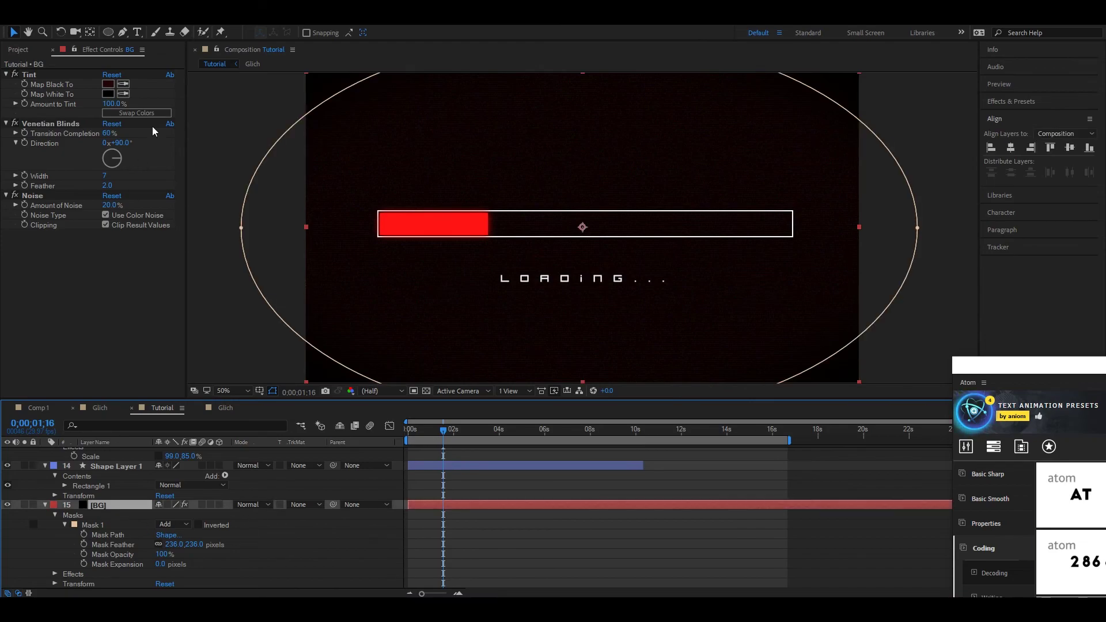
click(108, 84)
mouse_move(650, 466)
mouse_down()
mouse_move(665, 483)
mouse_move(607, 440)
mouse_move(650, 452)
mouse_move(660, 479)
mouse_move(670, 470)
mouse_up()
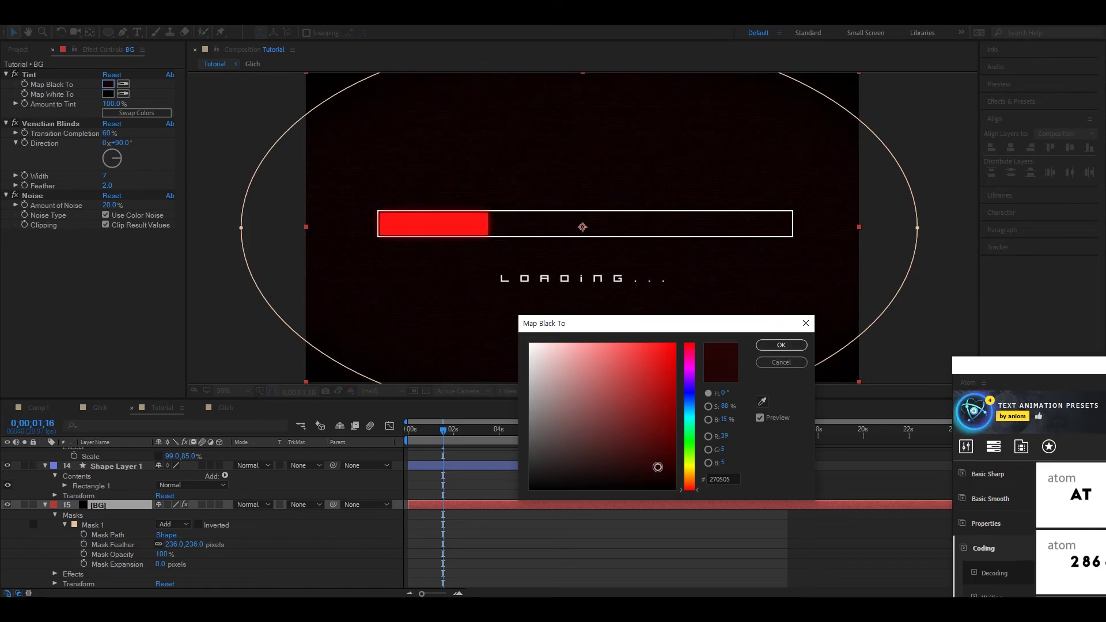
click(650, 462)
click(783, 346)
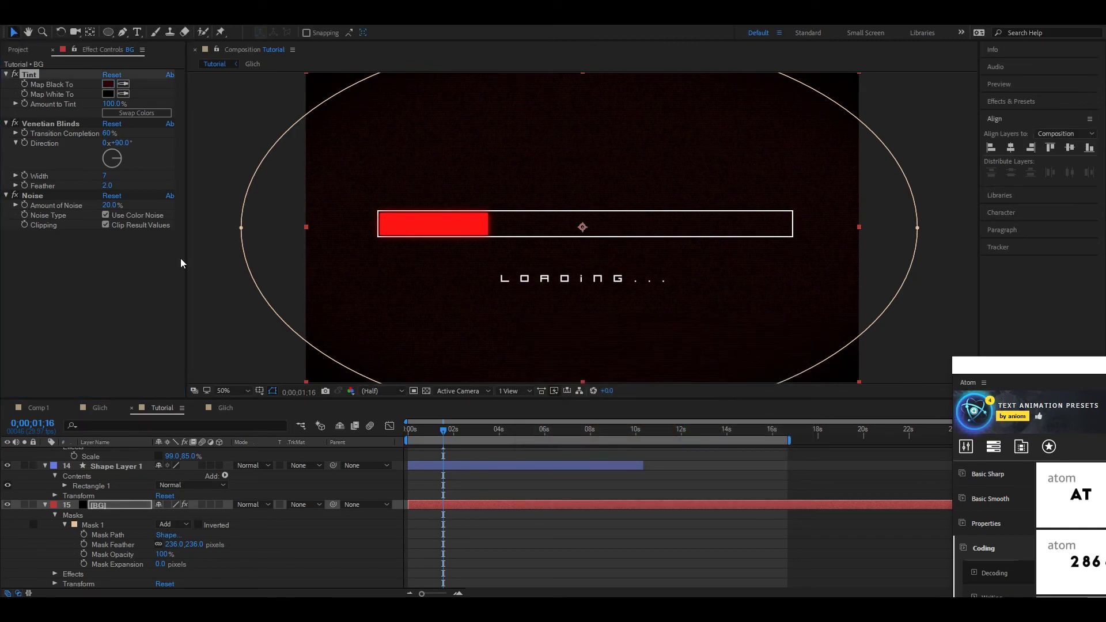
click(243, 371)
- Preview the Tutorial composition from the start through the tutorial_system.exe ending, and look over the layers above BG
click(409, 435)
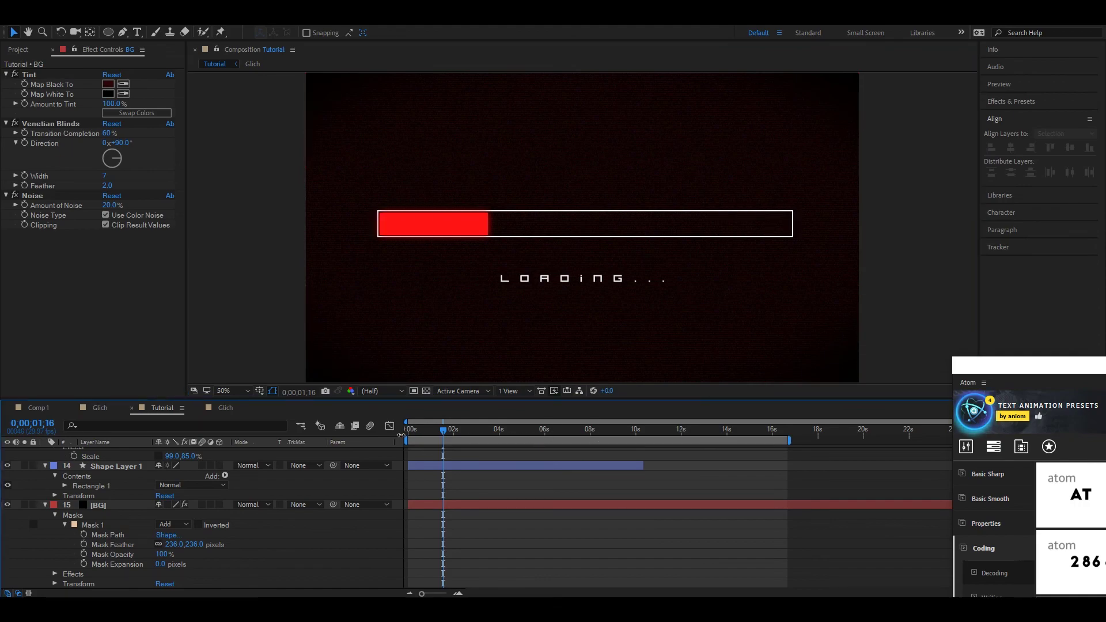
key(space)
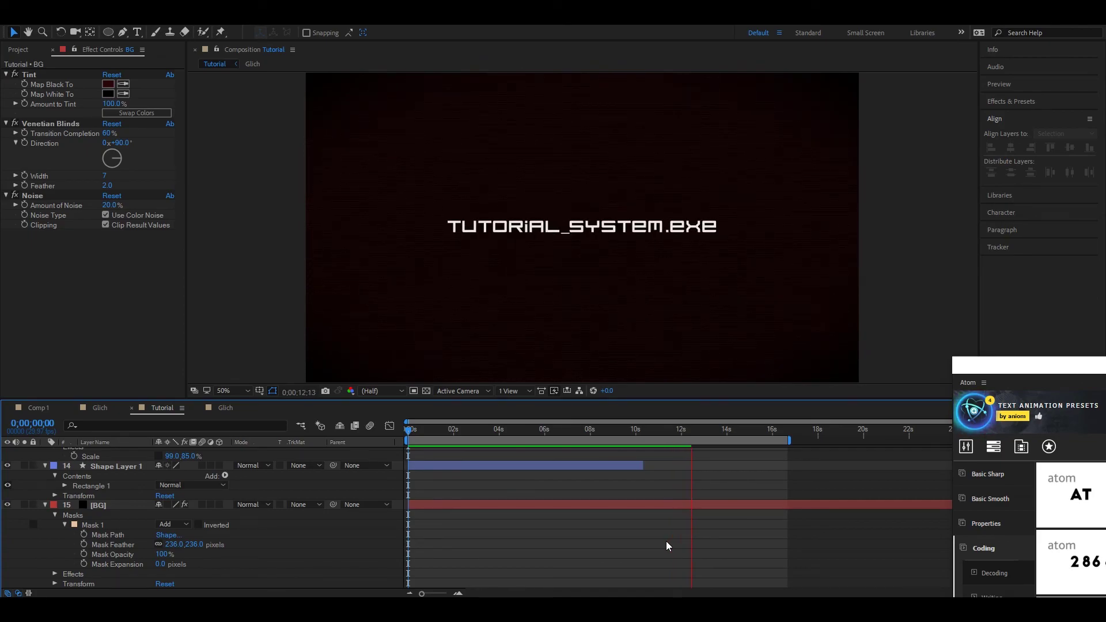
scroll(666, 547, up, 10)
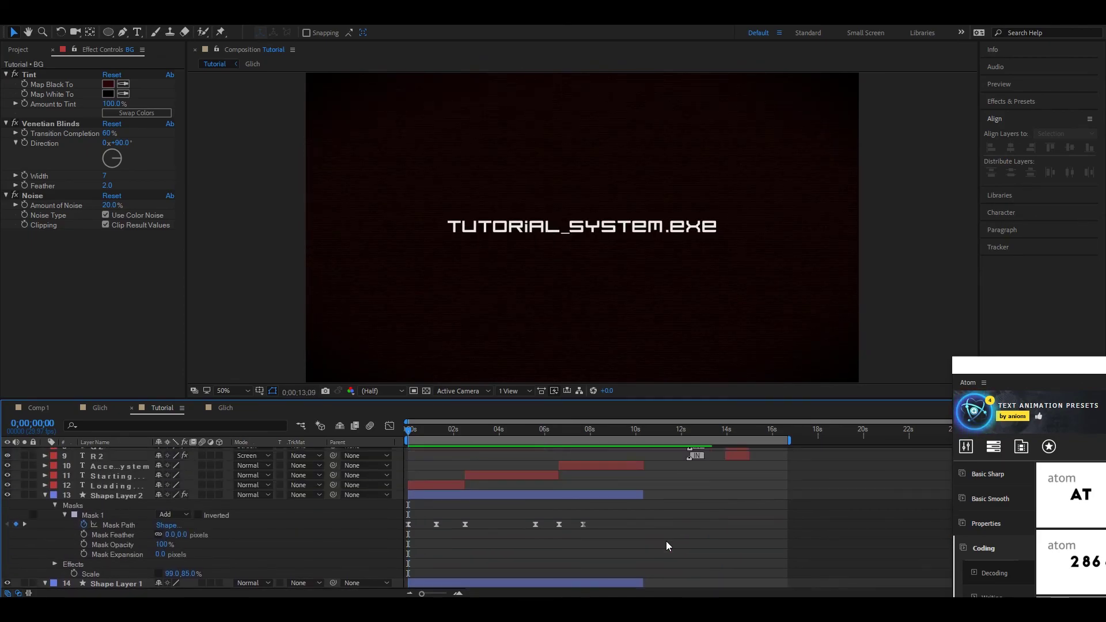